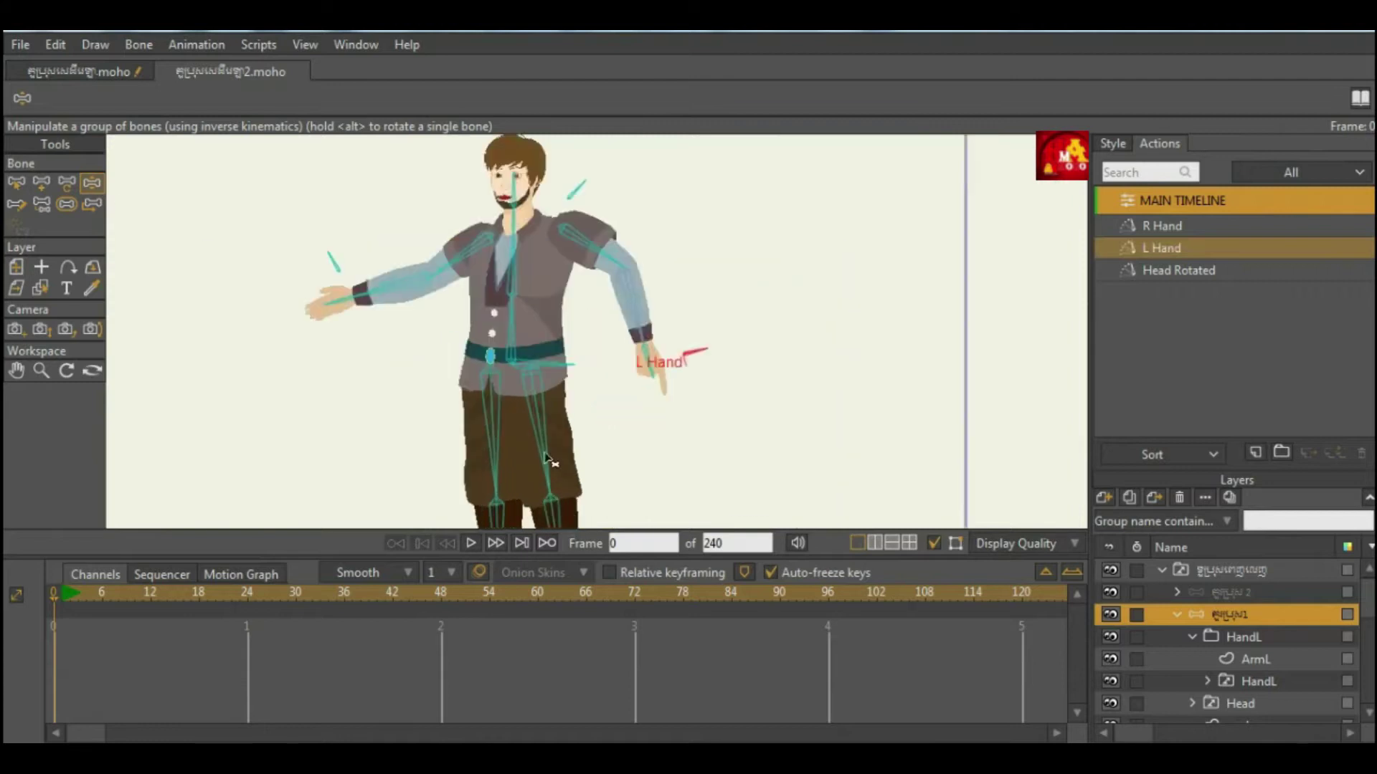
Test the character rig by pulling the limb and head bones with Manipulate Bones, and deselect all bones.
scroll(495, 403, "down", 1)
left_click_drag(561, 503, 630, 452)
left_click_drag(630, 452, 563, 502)
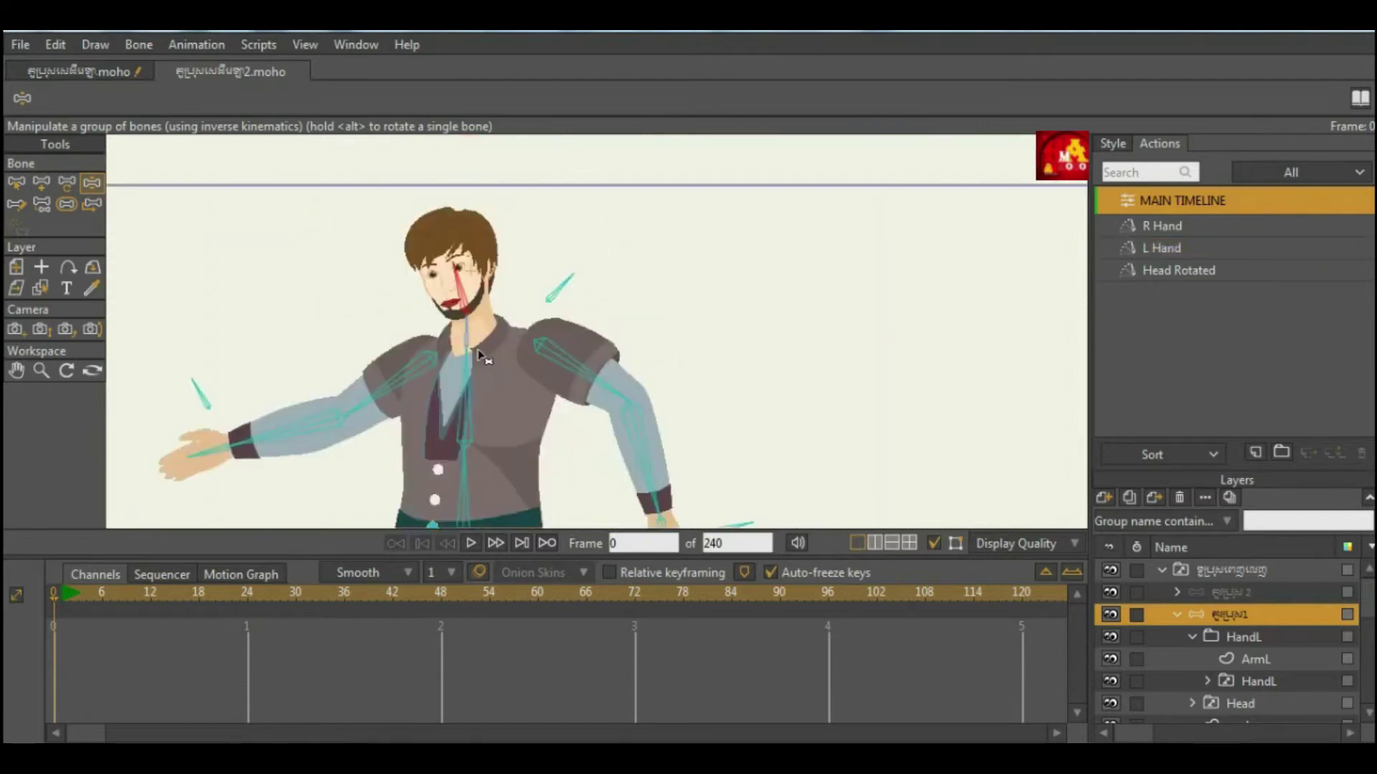
left_click_drag(479, 355, 432, 282)
left_click(14, 180)
scroll(442, 280, "down", 5)
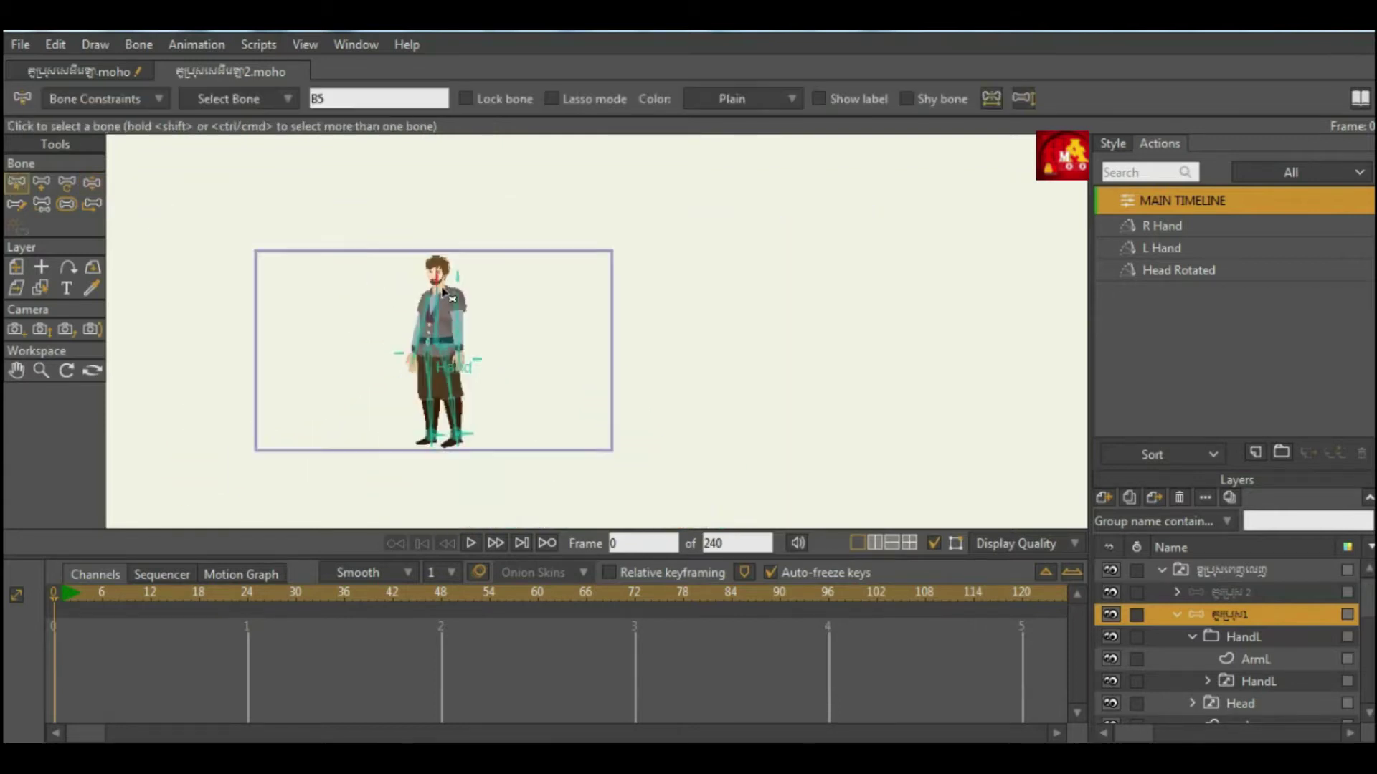
scroll(448, 294, "up", 2)
left_click(539, 317)
scroll(541, 353, "down", 3)
scroll(584, 311, "up", 5)
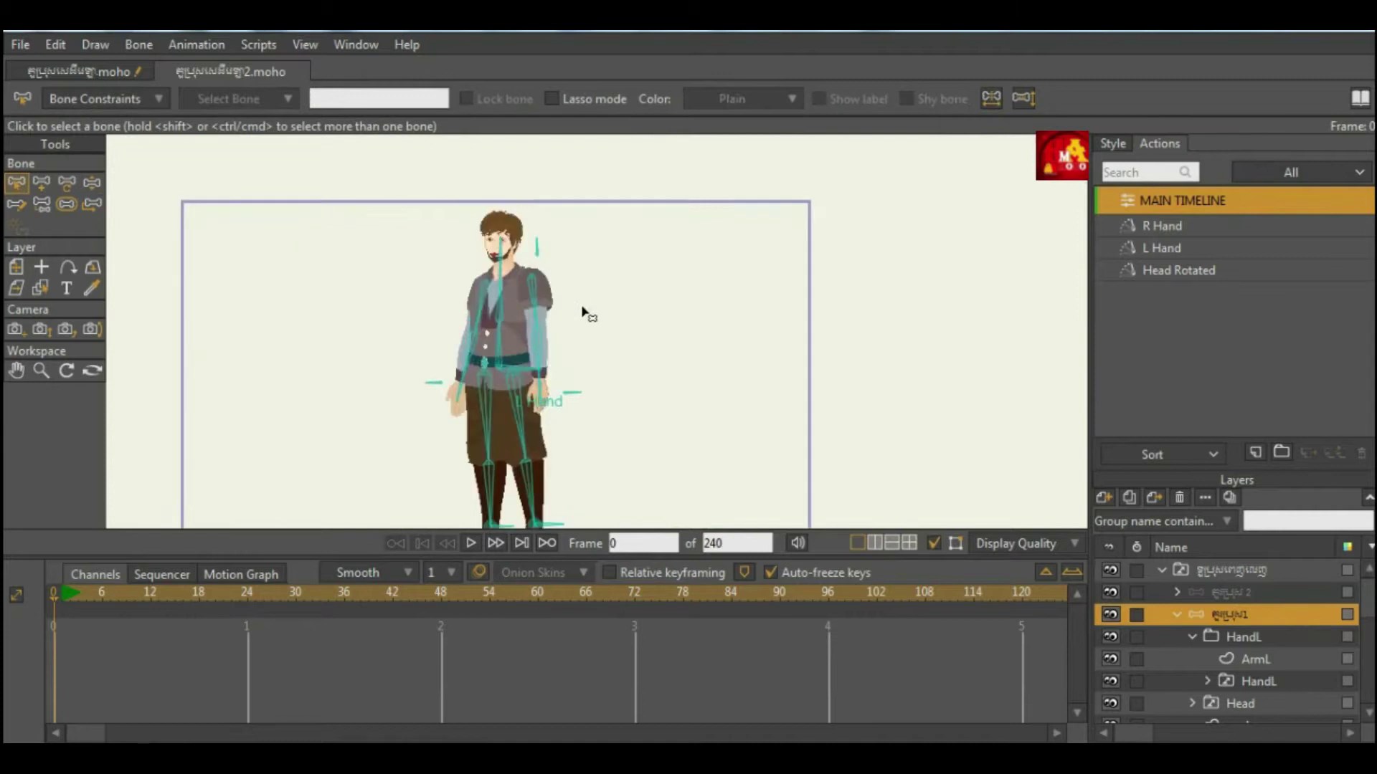
scroll(566, 363, "down", 2)
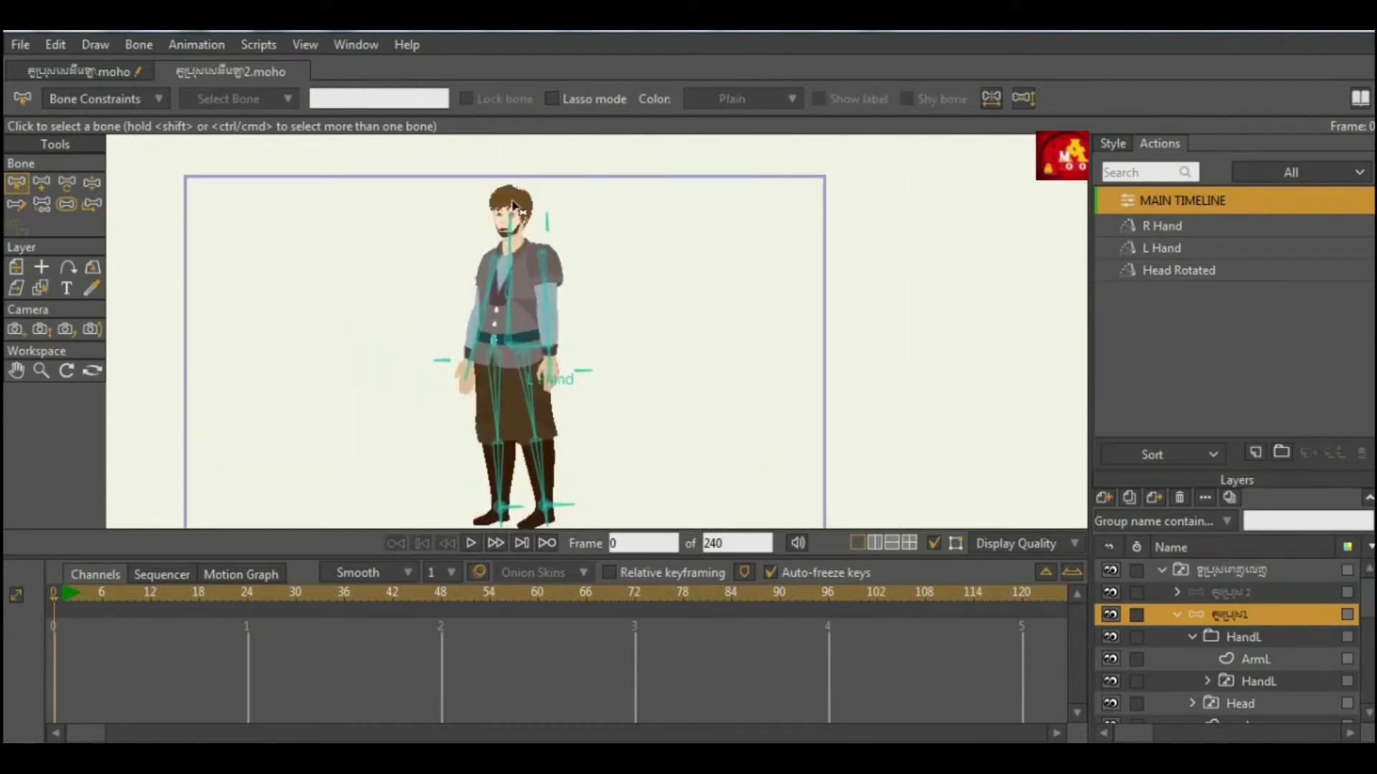
scroll(513, 206, "up", 5)
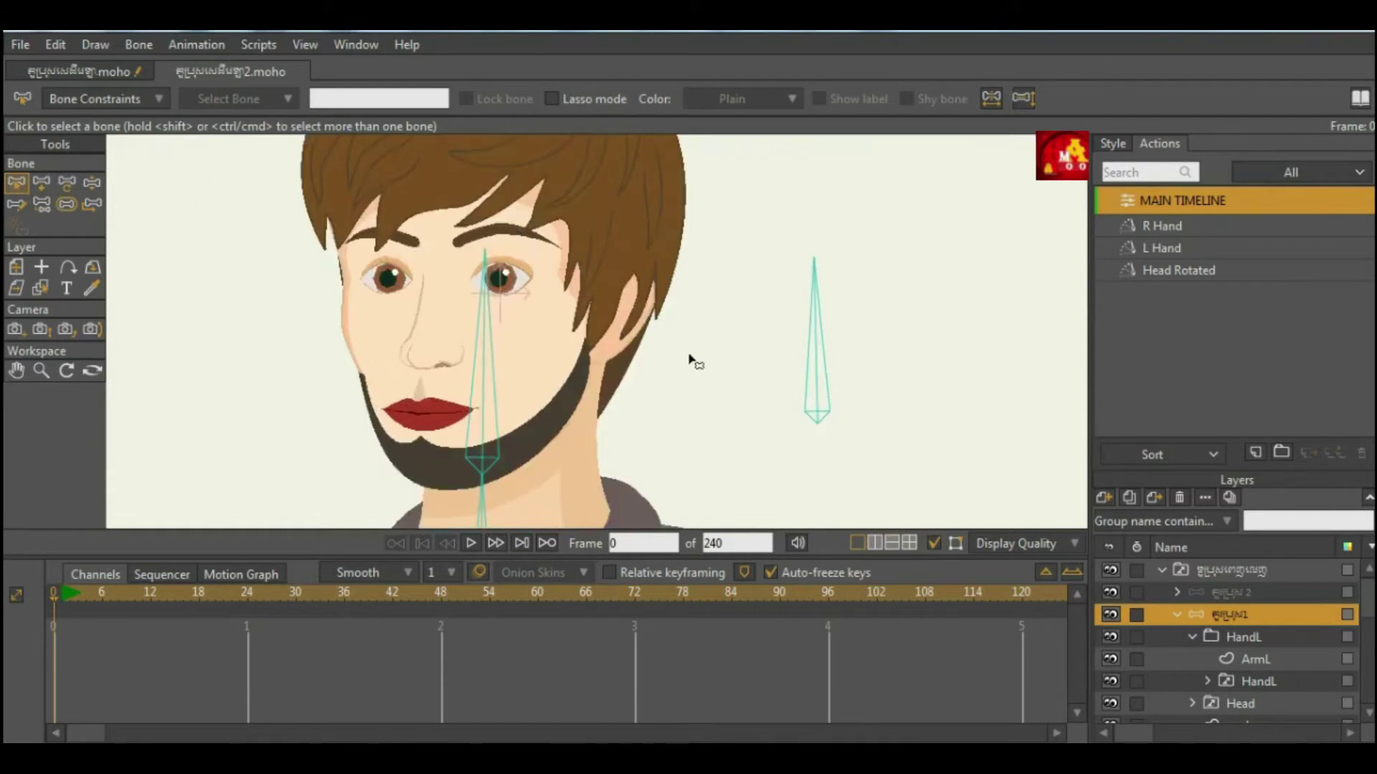
Move the Head Rotated control bone from beside the face to just above the back of the head and show its label.
left_click(42, 179)
scroll(670, 350, "down", 2)
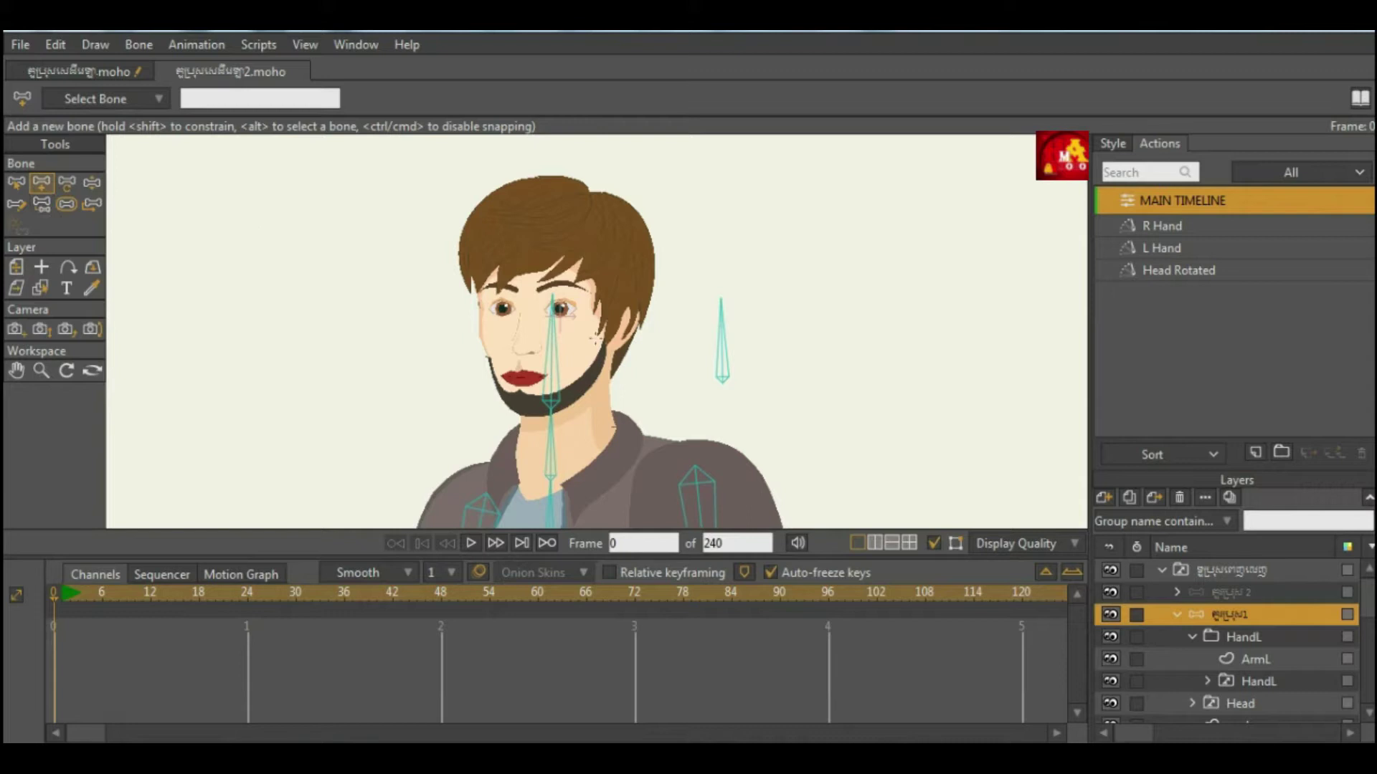
scroll(653, 352, "up", 1)
scroll(686, 350, "down", 2)
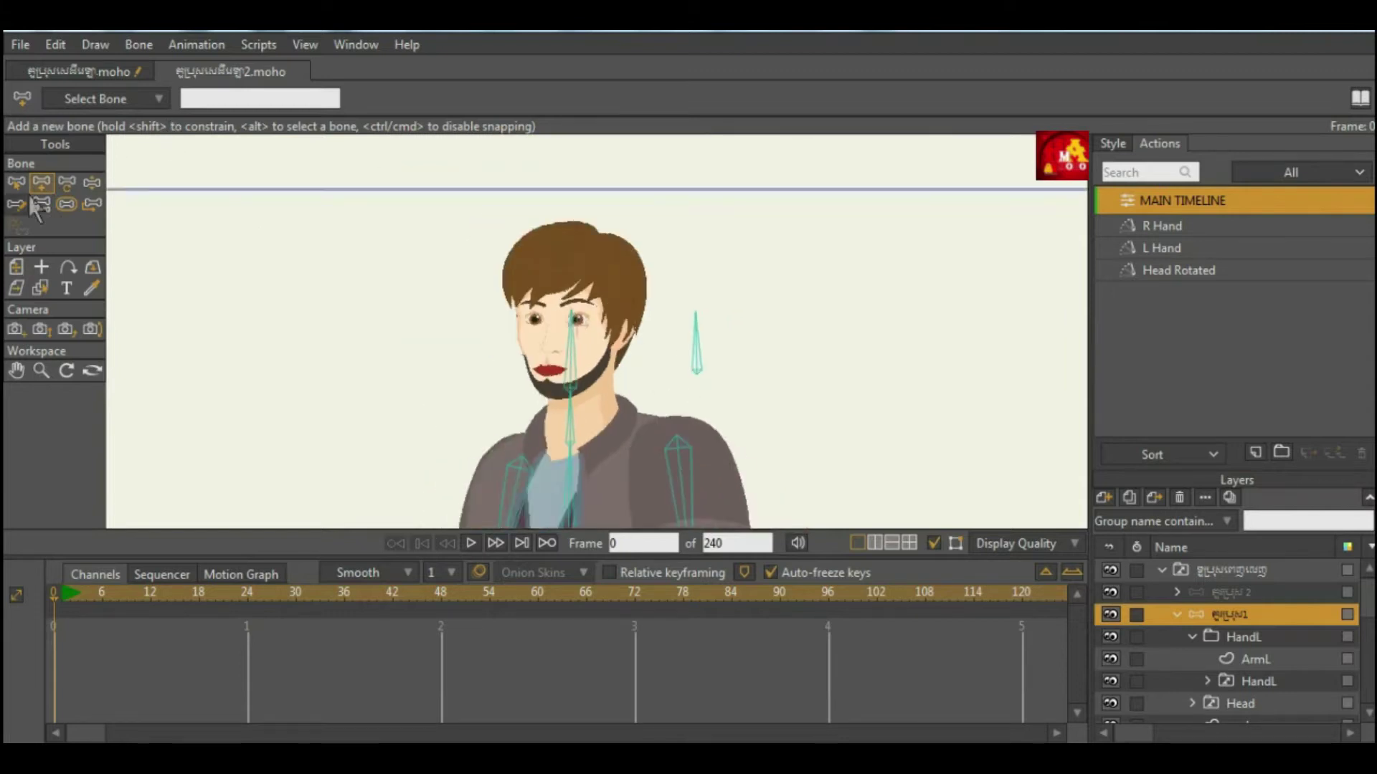
left_click(67, 182)
left_click_drag(697, 368, 646, 231)
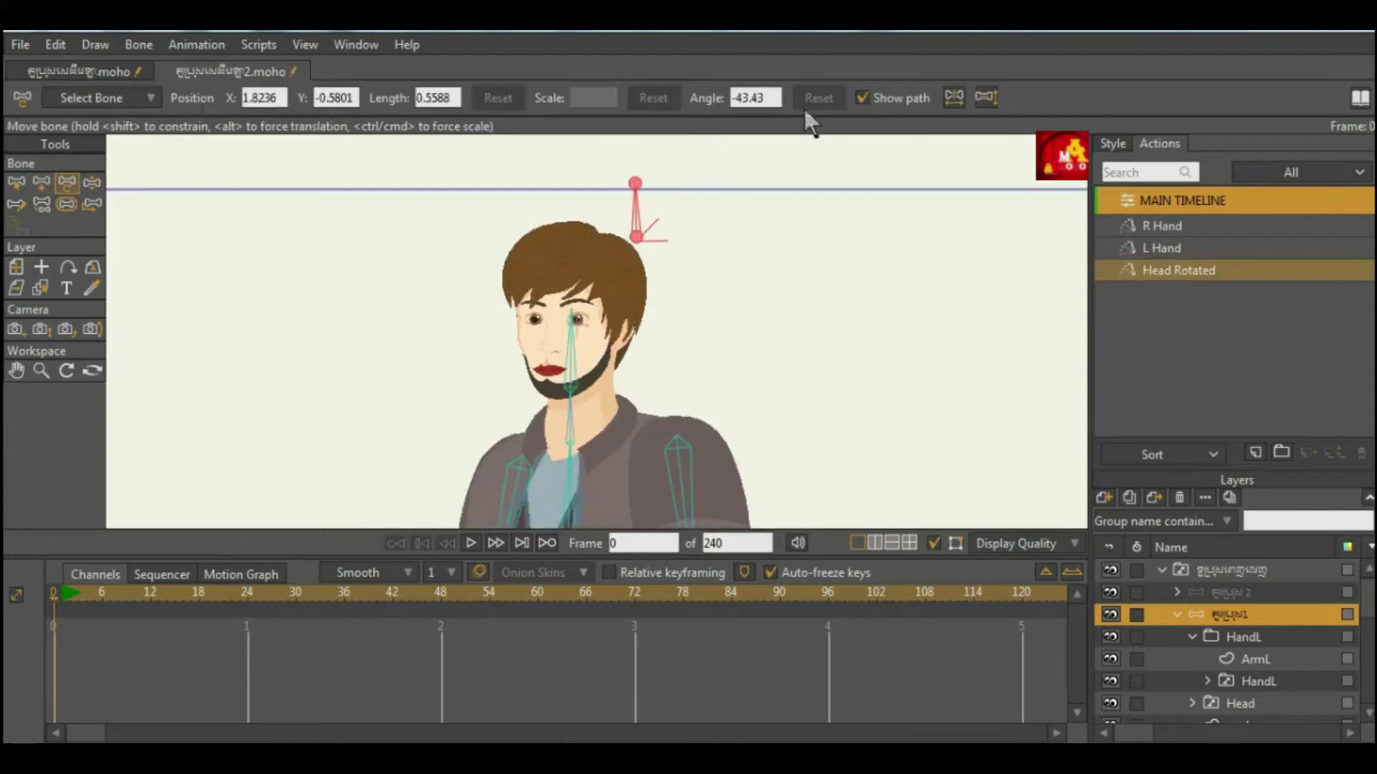
left_click(16, 183)
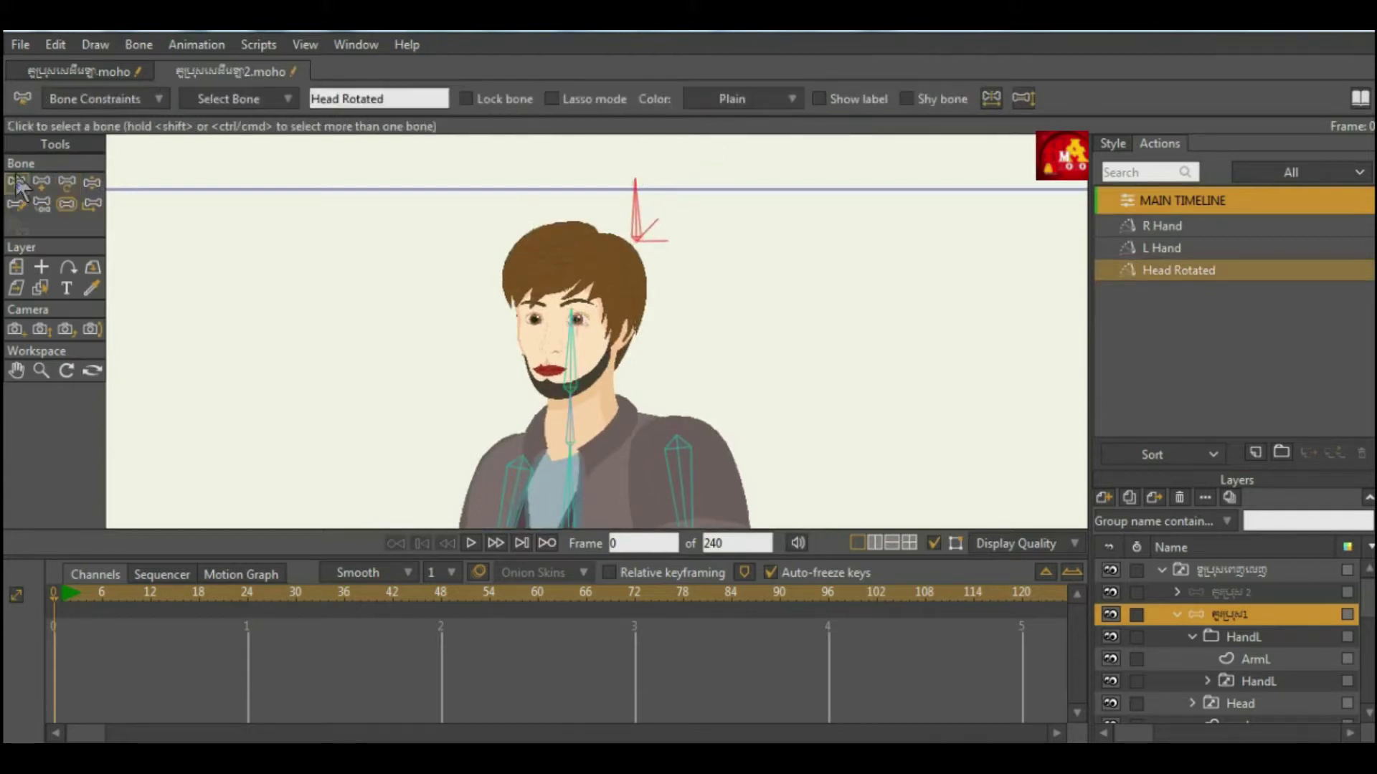
left_click(823, 96)
key("ctrl+shift+a")
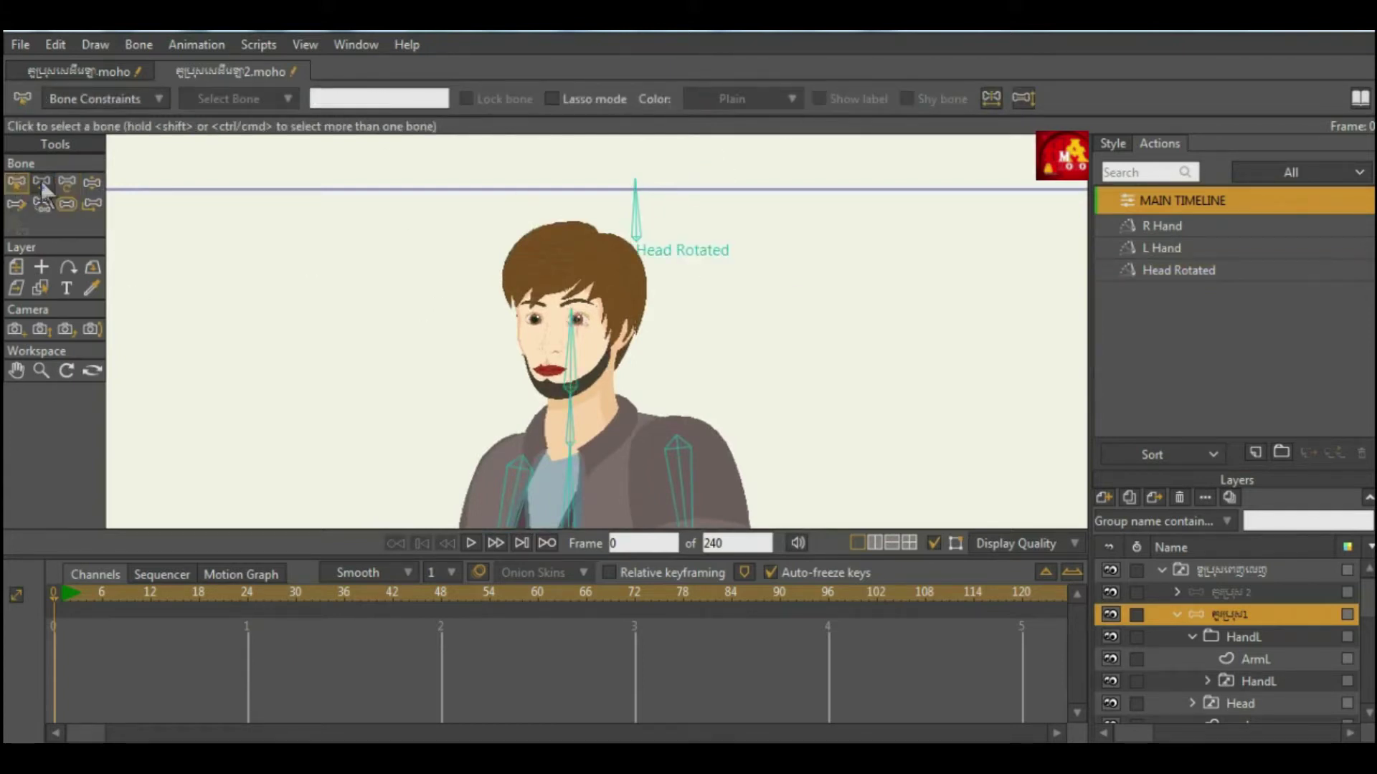
Add a short, separate vertical bone beside the face and name it Close eyse.
key("a")
scroll(652, 353, "up", 3)
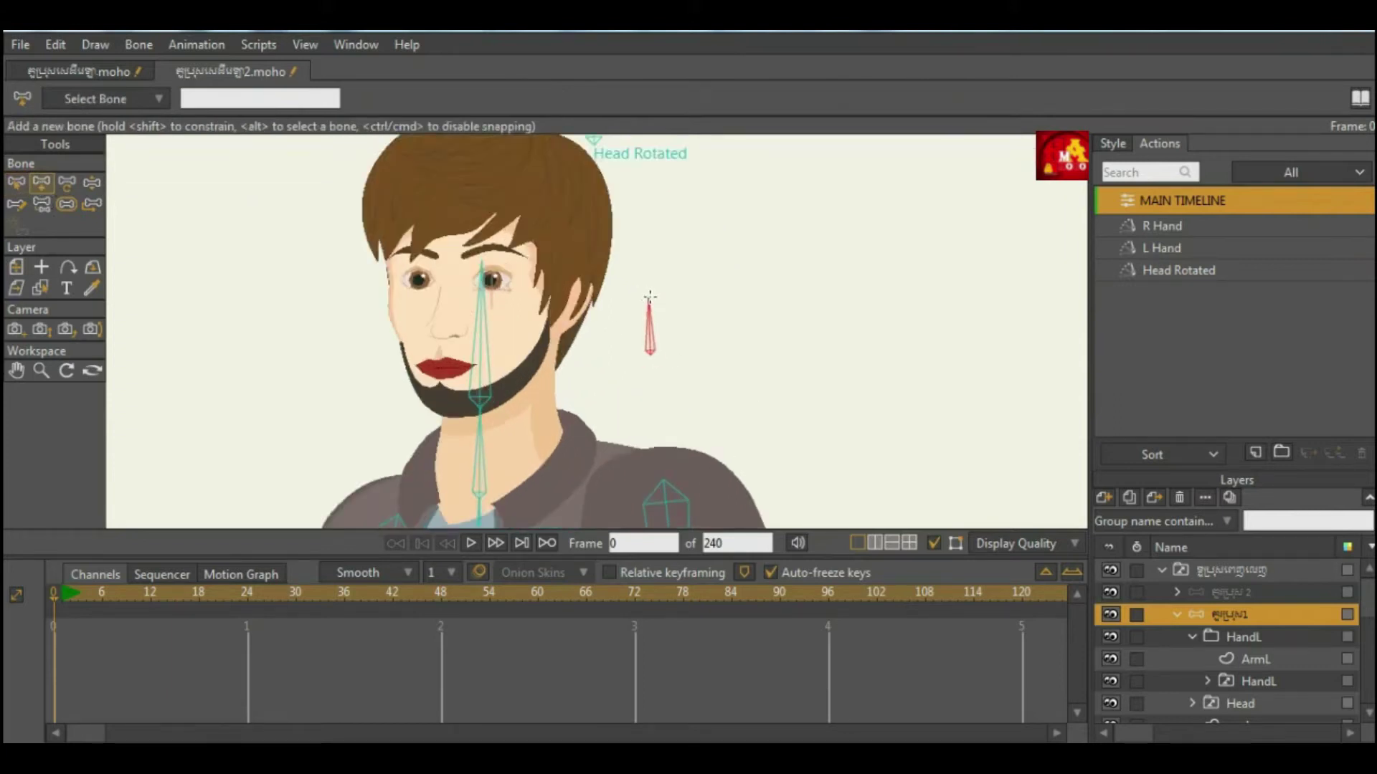
double_click(190, 98)
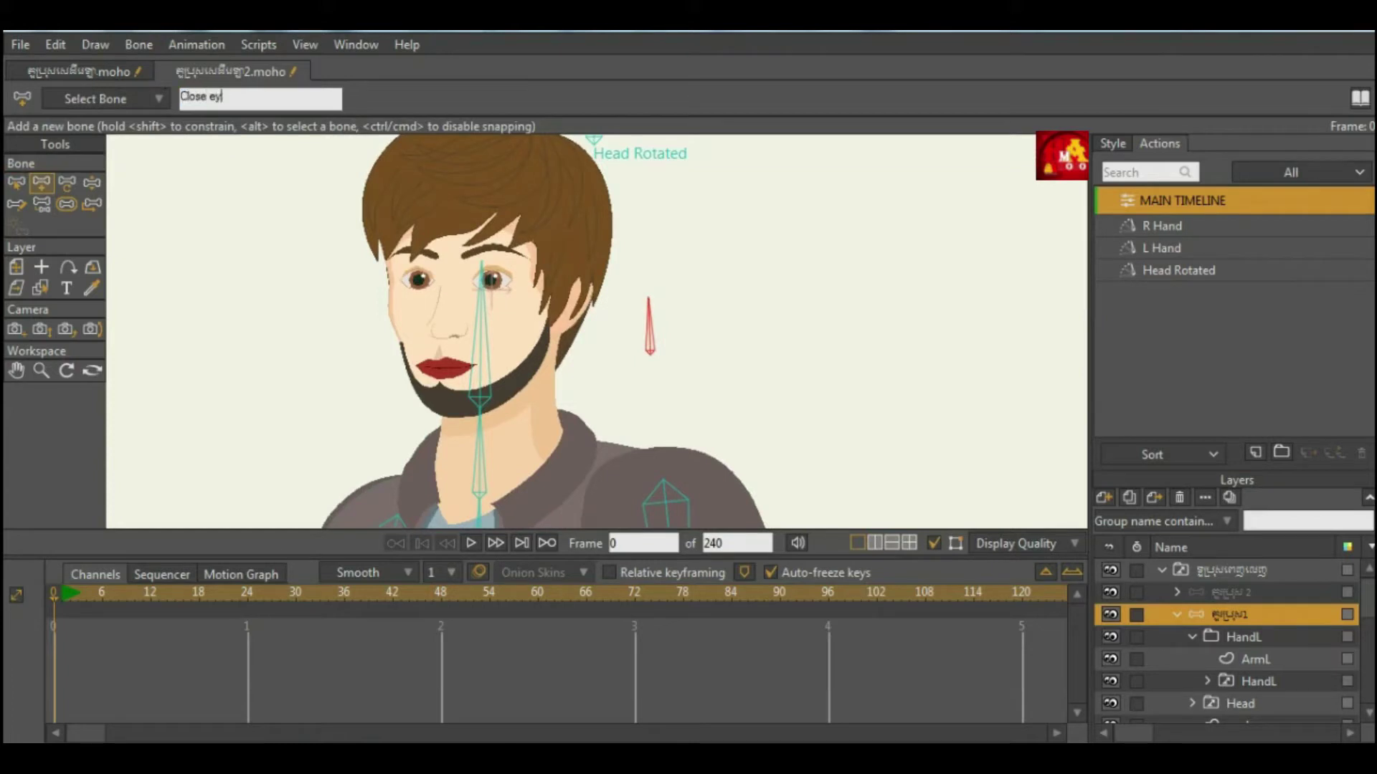
key("Return")
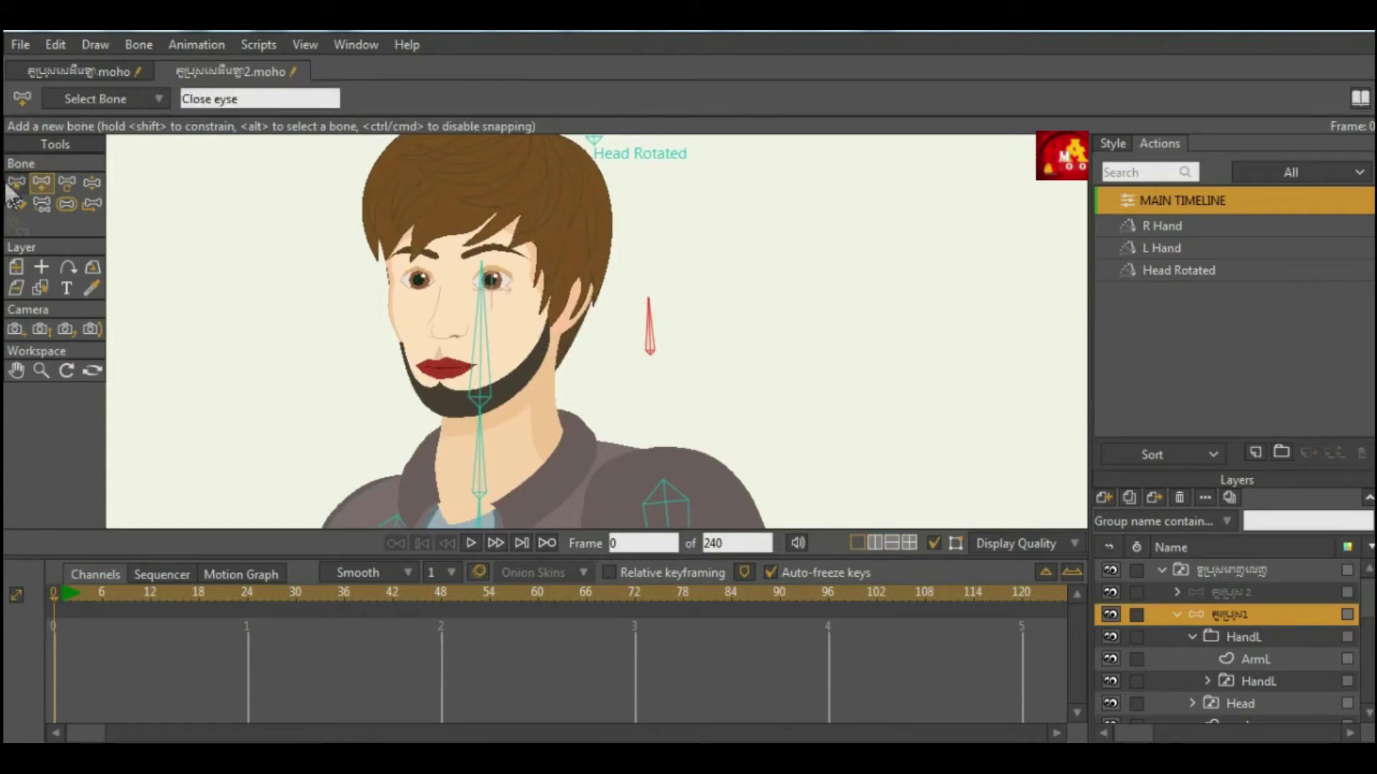
Enable angle constraints on the Close eyse bone with a maximum of 0 degrees, so it only swings clockwise.
left_click(13, 187)
left_click(123, 98)
left_click(57, 127)
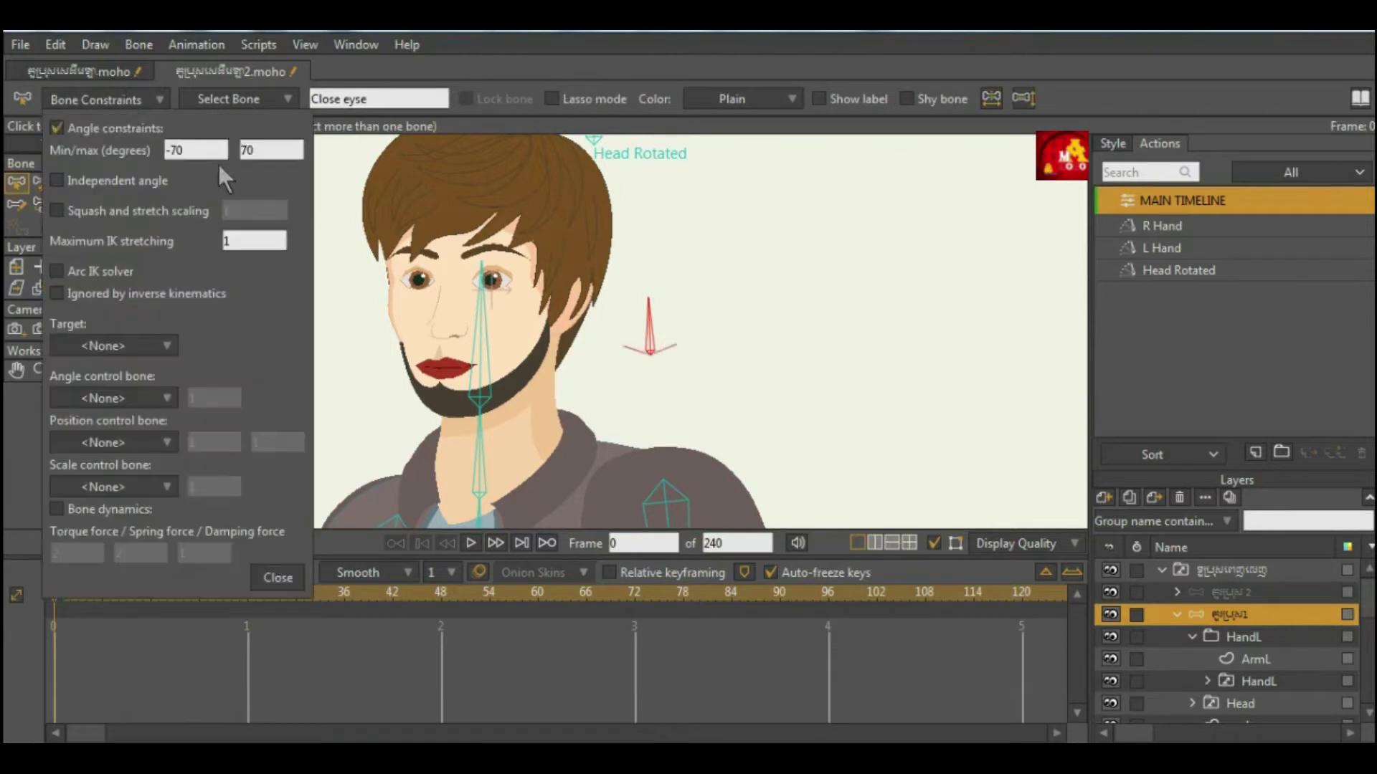
left_click(191, 150)
key("Tab")
type("0")
left_click(278, 578)
left_click(653, 347)
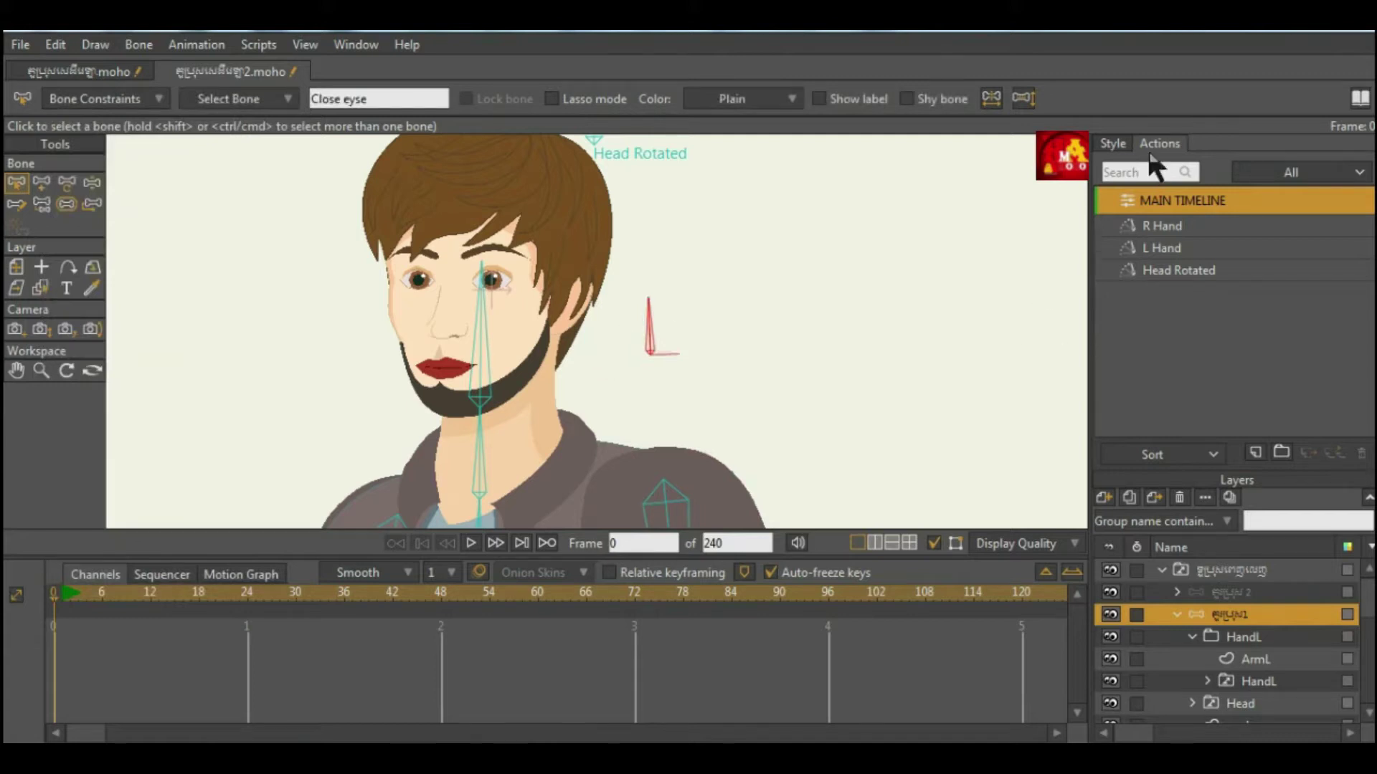
Create a new action for the Close eyse bone and key the bone's current pose at frame 1.
left_click(1255, 453)
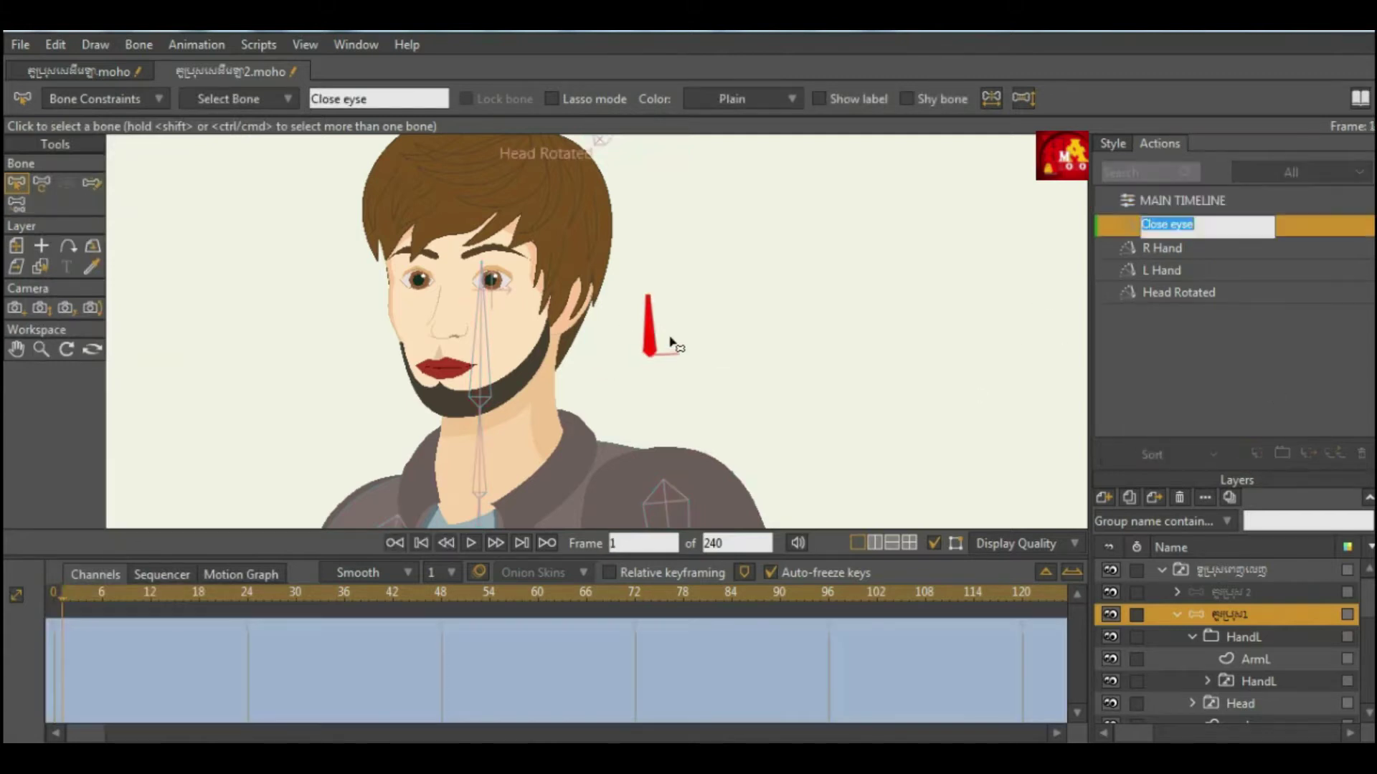
left_click(45, 184)
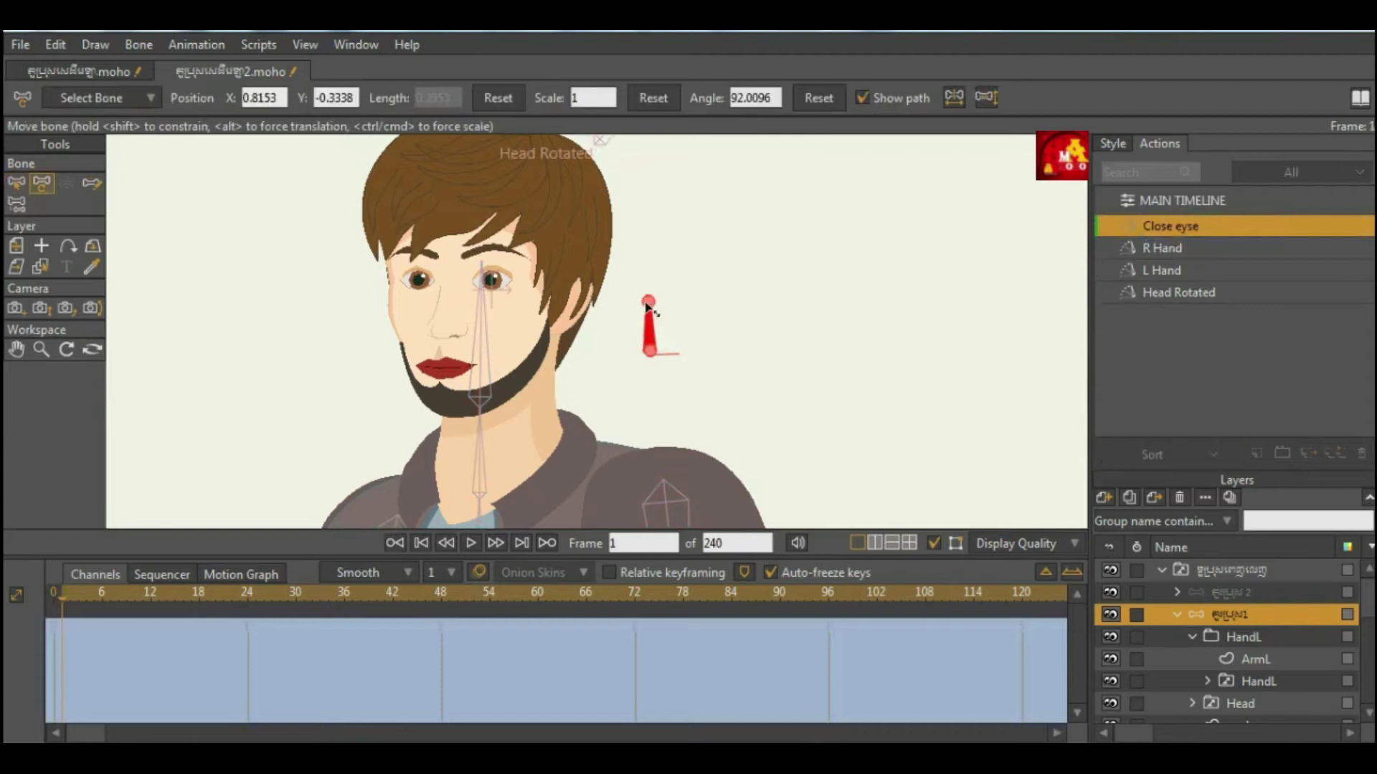
left_click(649, 348)
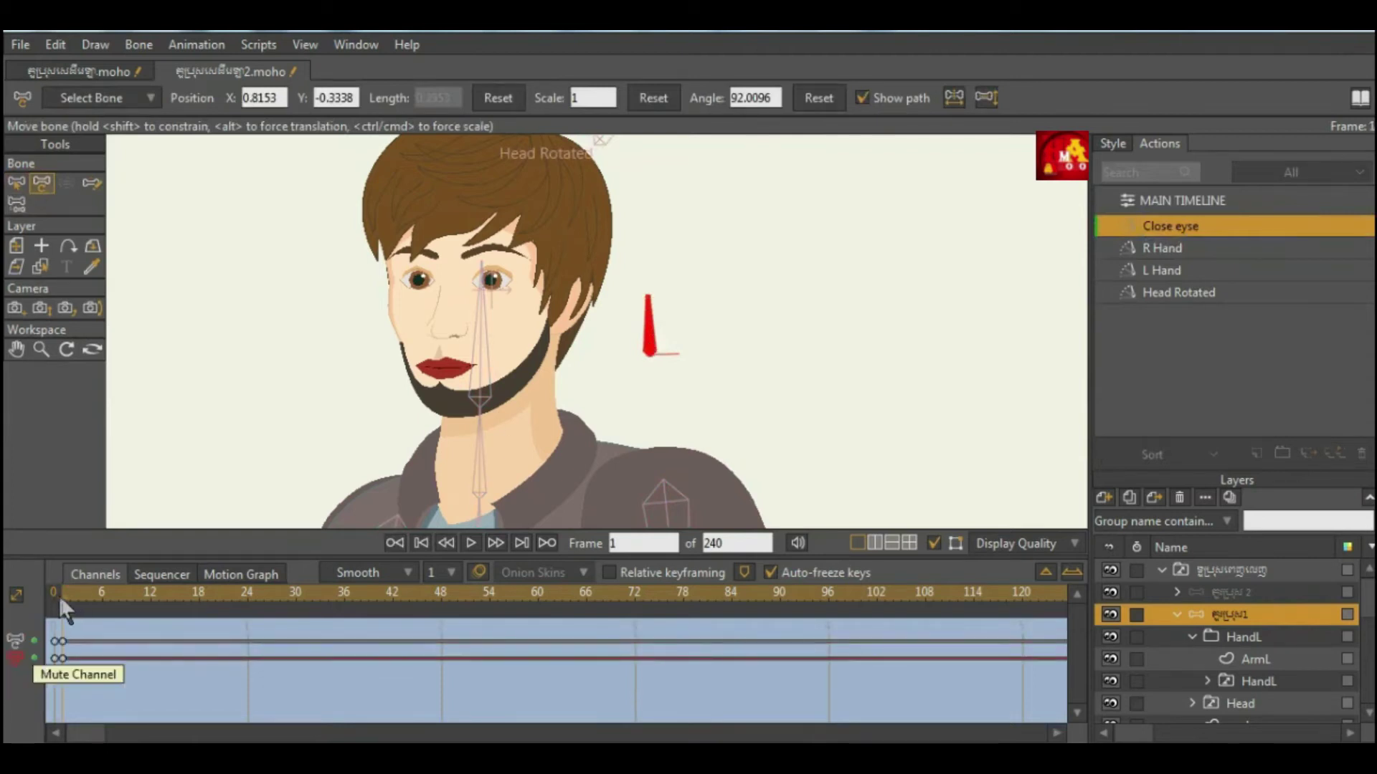
Key the points of both eye outlines on the eyes layer at frame 1 of the action.
scroll(456, 283, "up", 3)
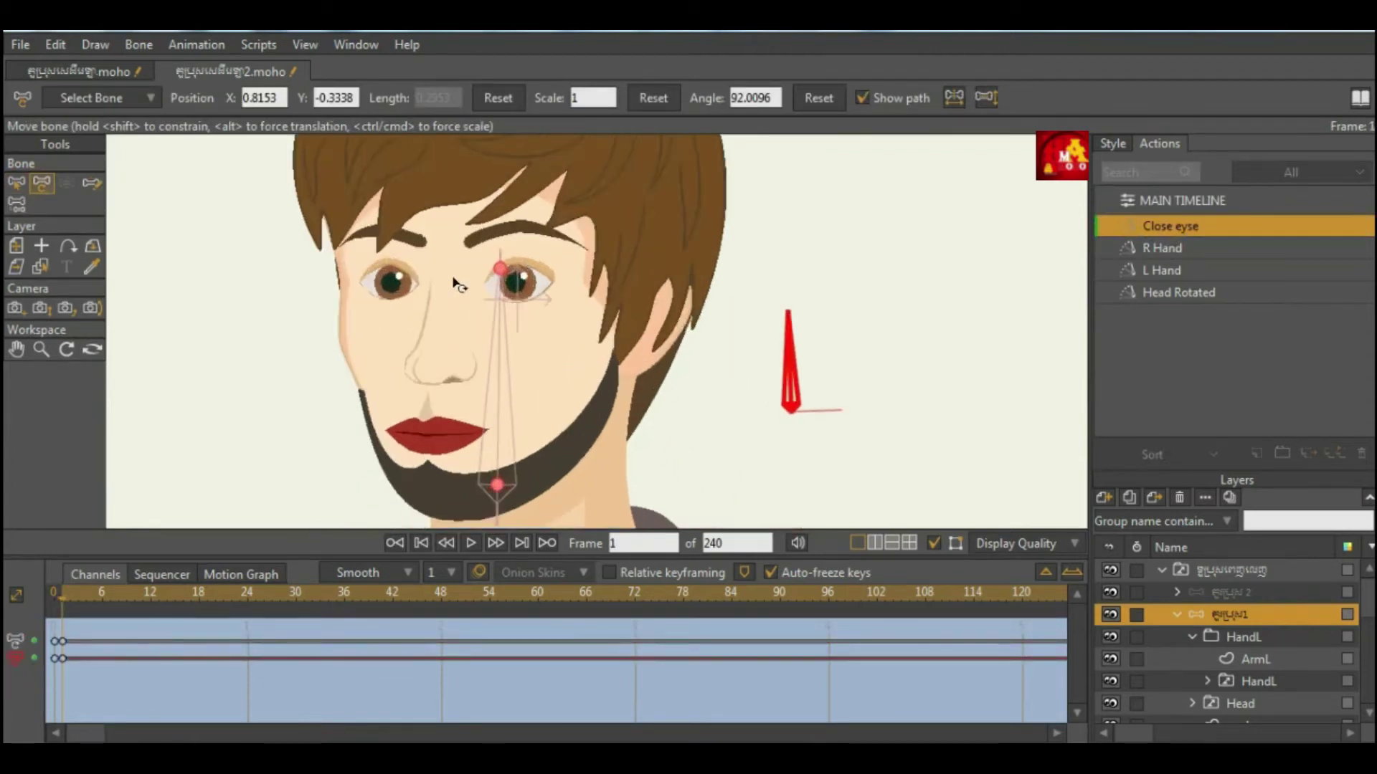
left_click(40, 267)
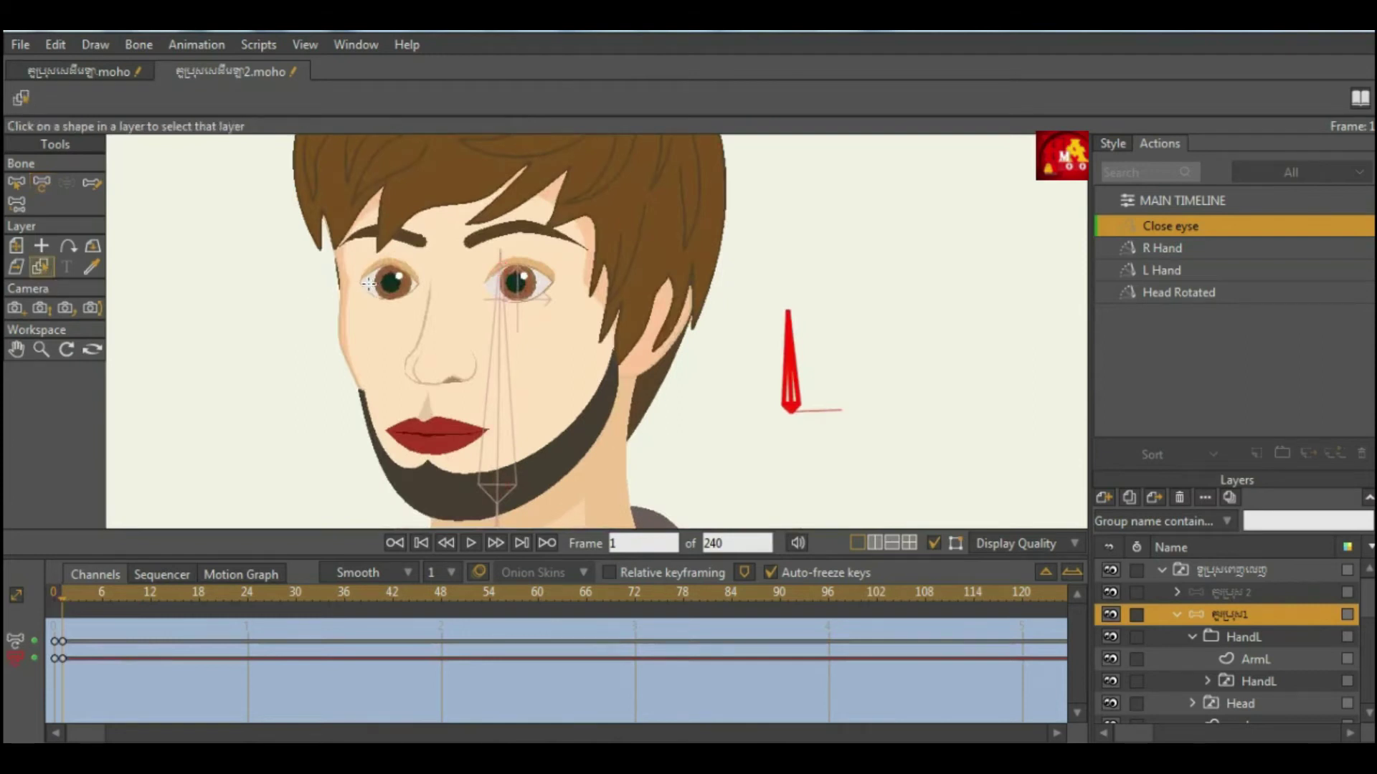
left_click(368, 283)
left_click(15, 183)
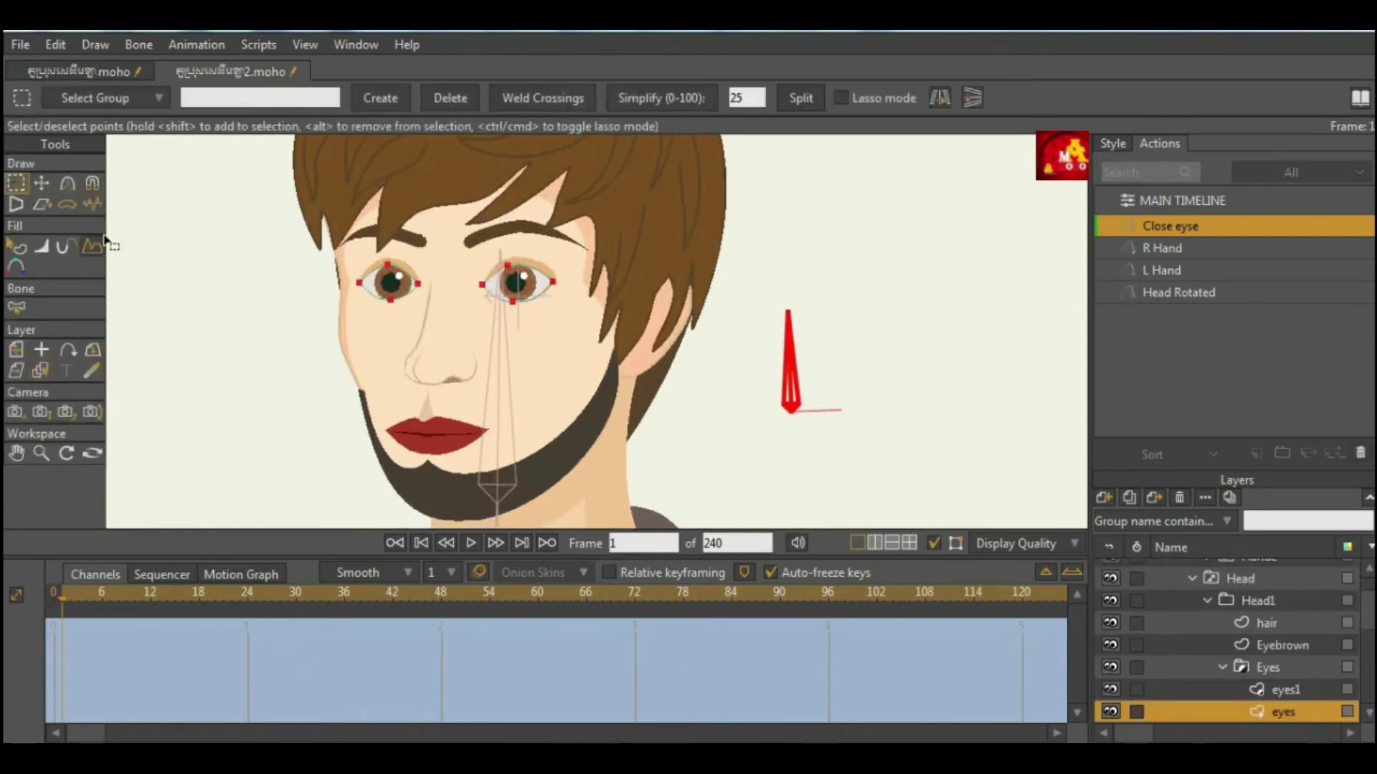
left_click(41, 183)
left_click(380, 291)
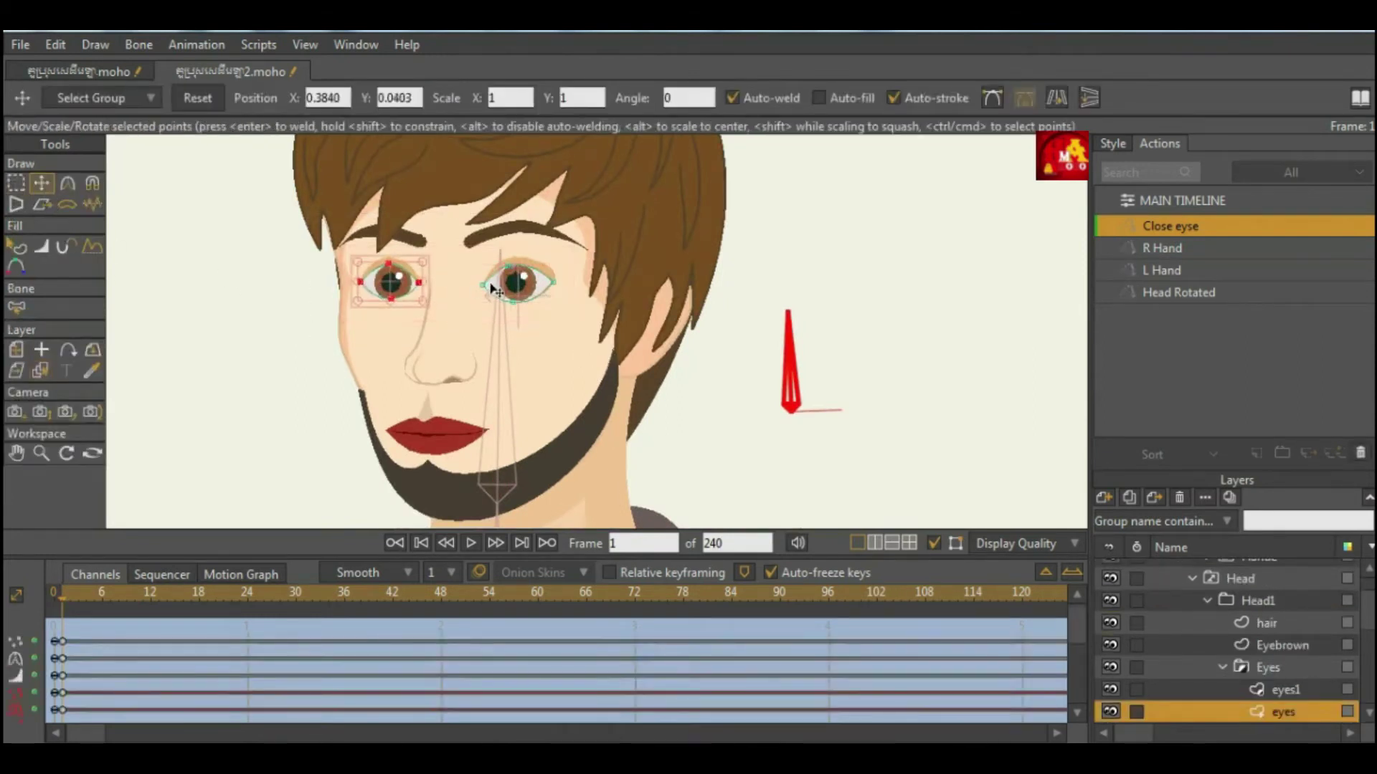
key("ctrl+z")
scroll(338, 305, "up", 3)
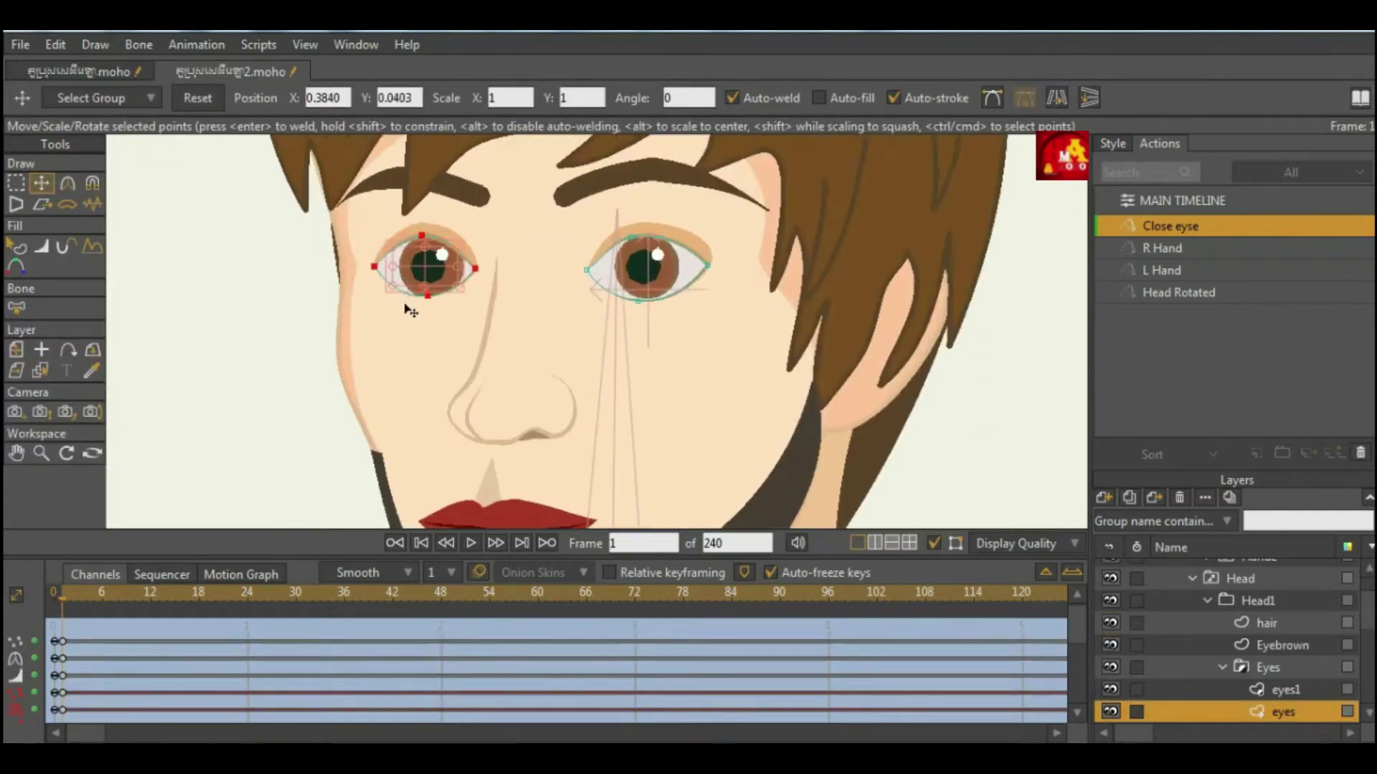
left_click(605, 271)
scroll(397, 317, "down", 3)
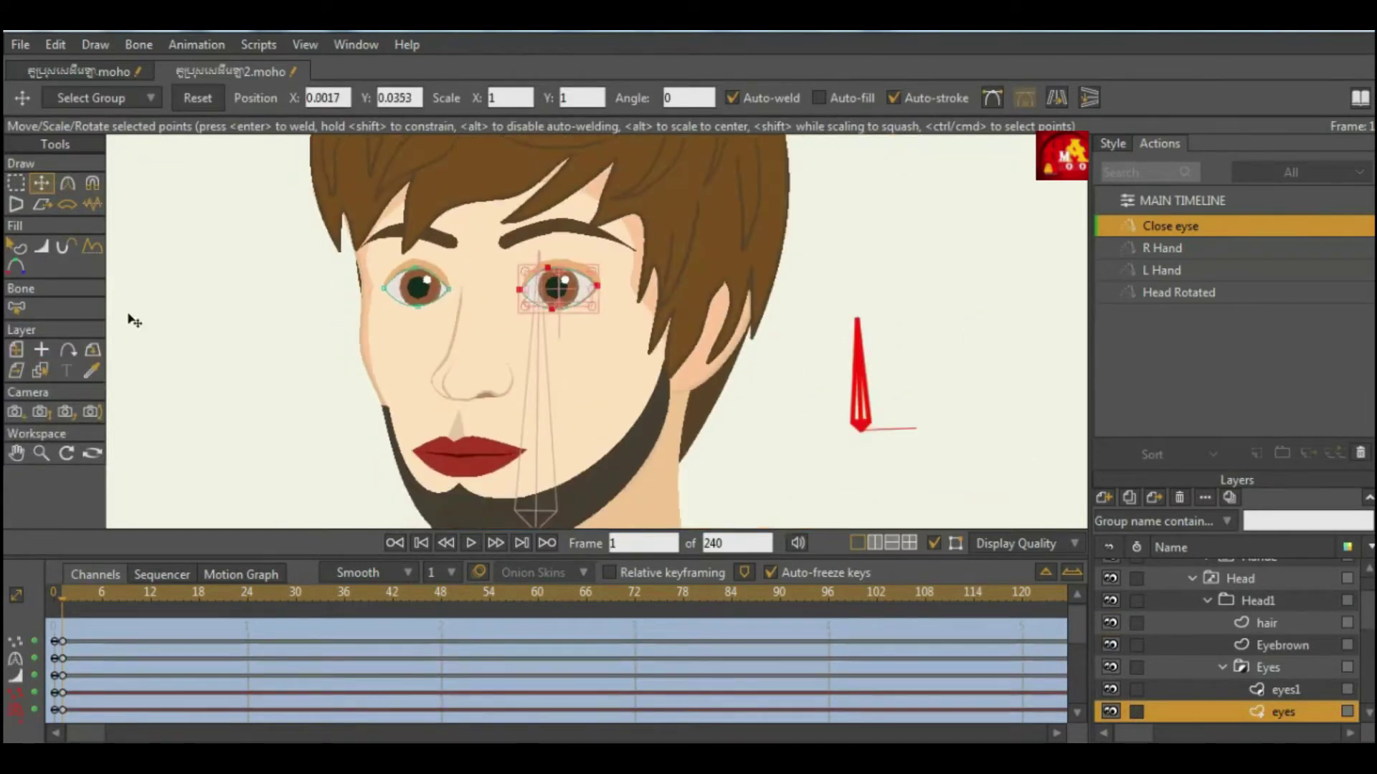
Key the eyelid shapes on the Eyes back layer at frame 1.
left_click(42, 371)
scroll(423, 253, "up", 4)
left_click(448, 284)
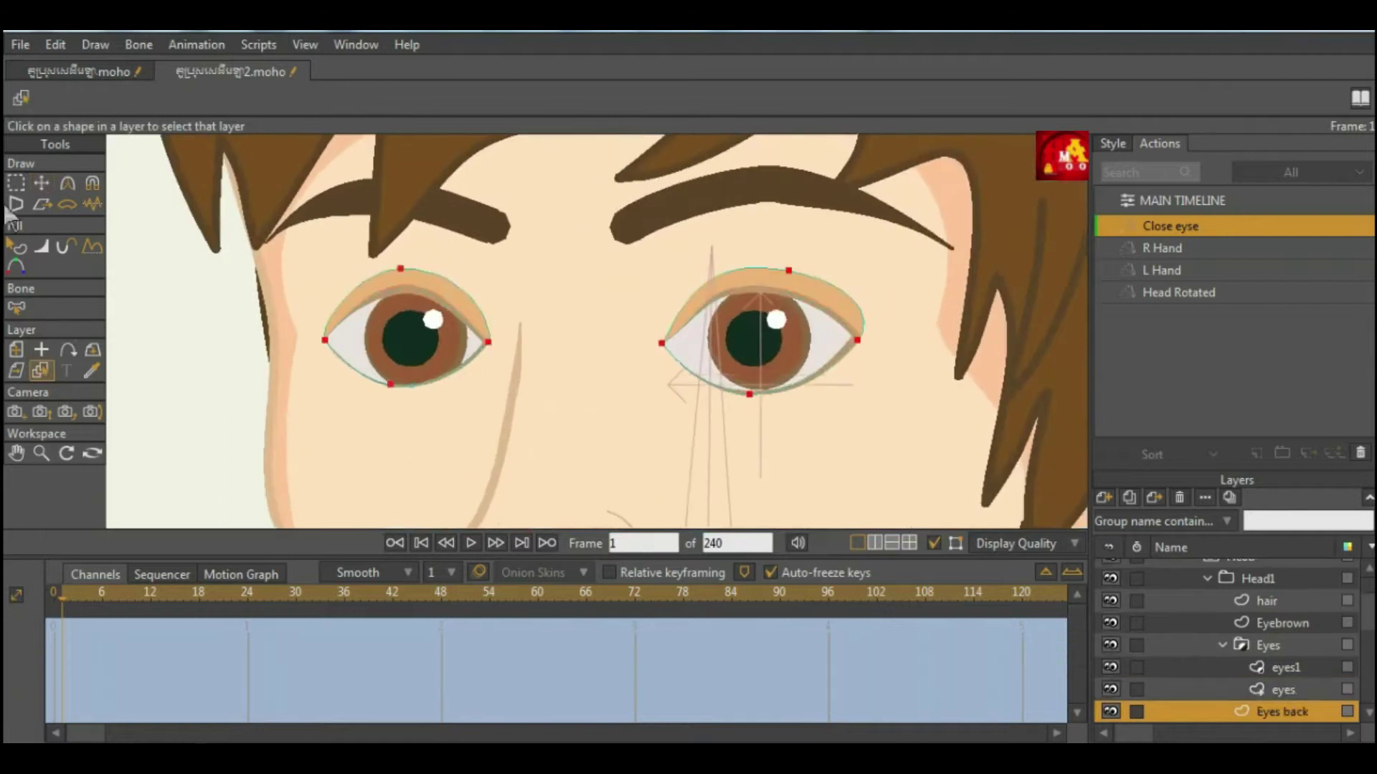
left_click(43, 185)
scroll(404, 281, "down", 4)
left_click(435, 277)
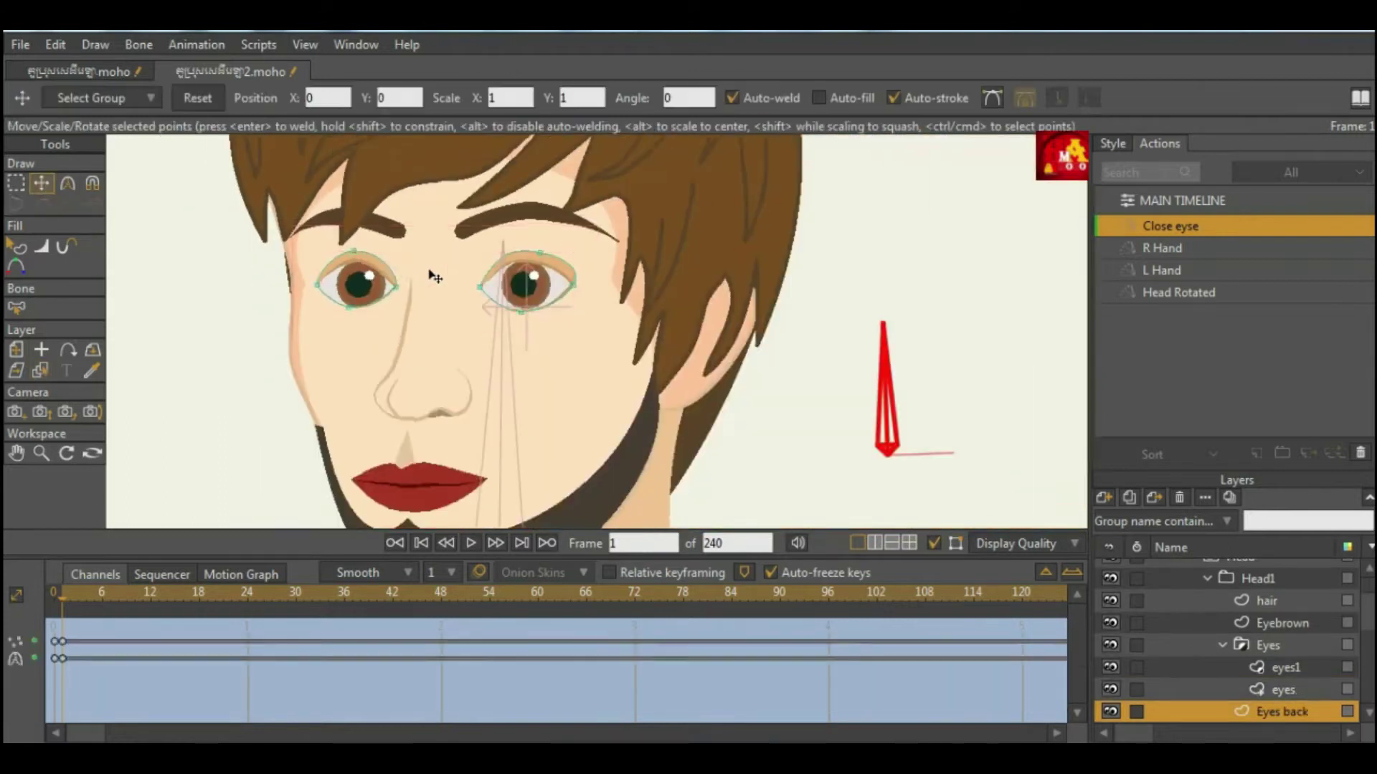
Select both eyebrows on the Eyebrown layer and key their points at frame 1.
left_click(42, 368)
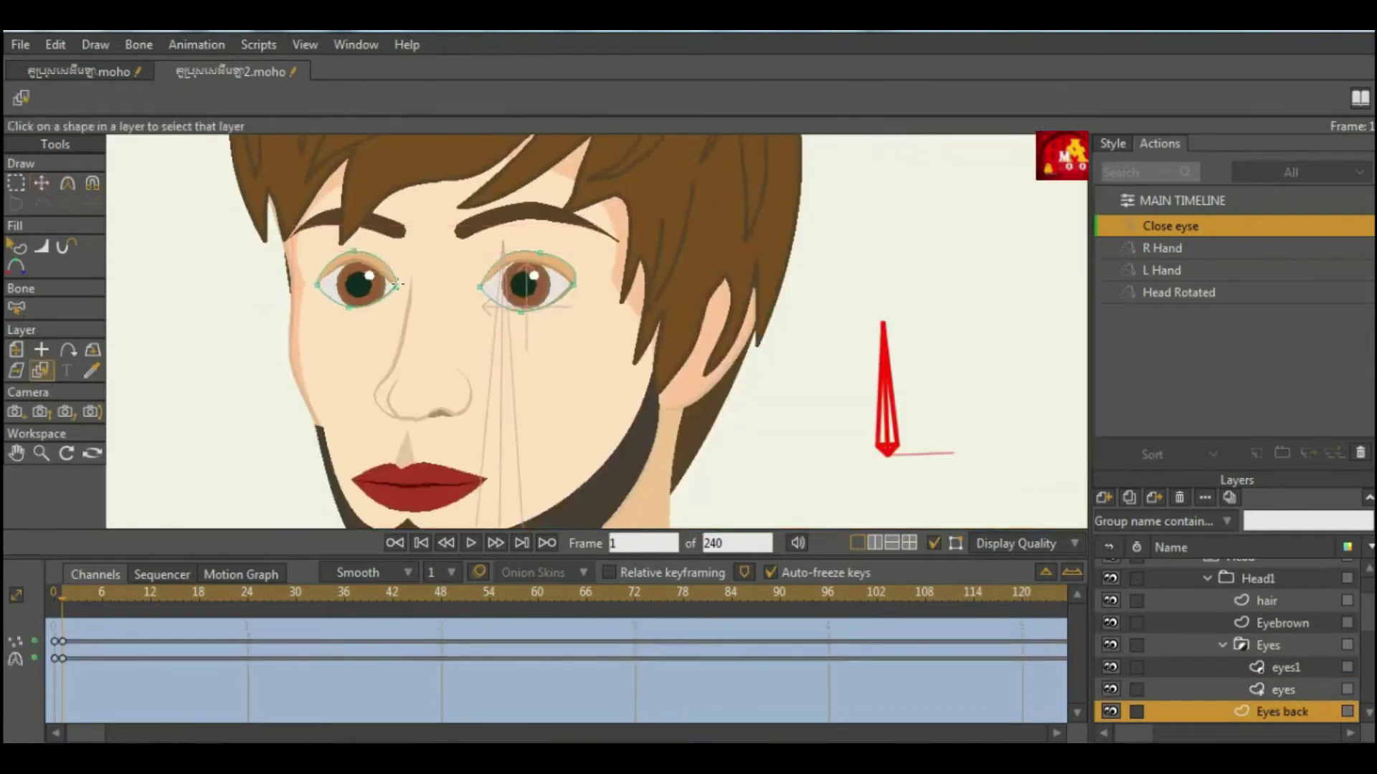
left_click(375, 224)
left_click(16, 184)
left_click_drag(278, 185, 702, 310)
left_click(42, 183)
left_click(423, 233)
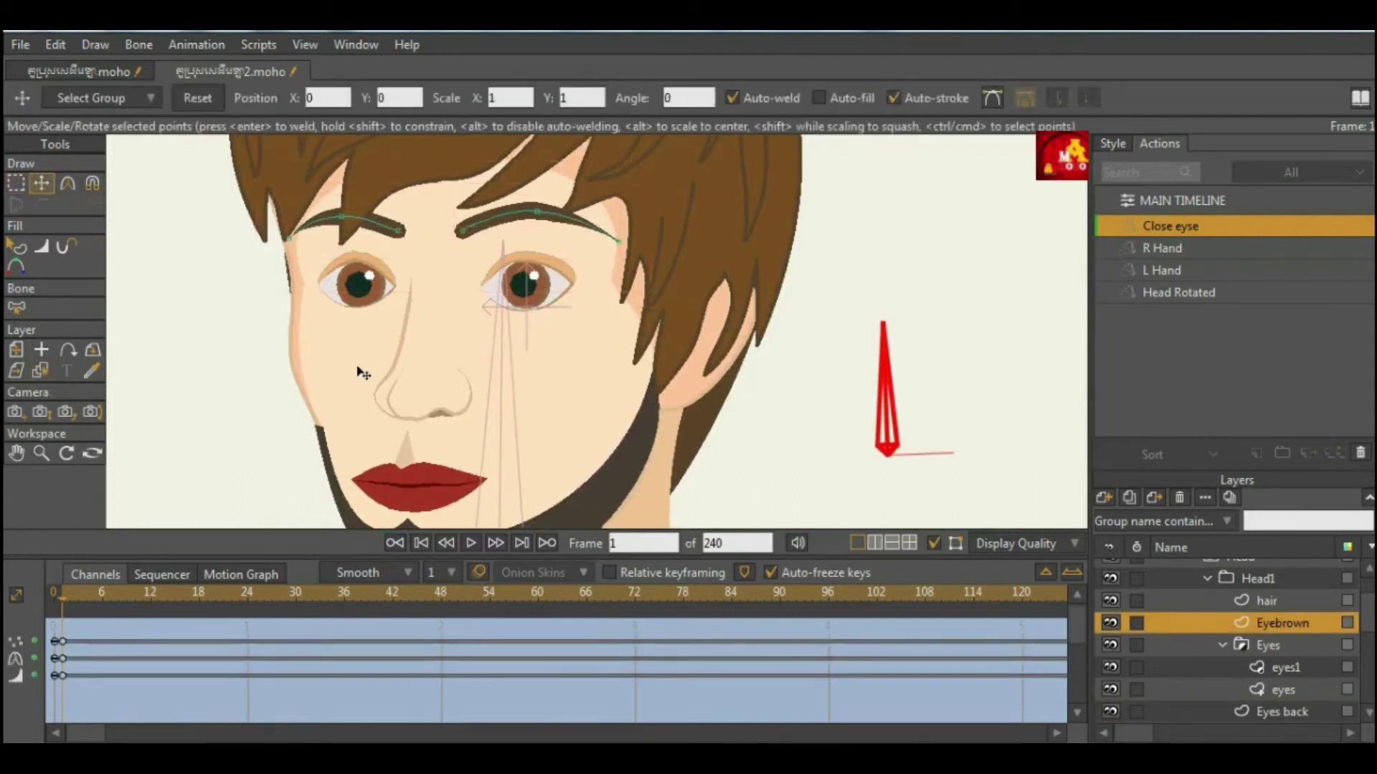
At frame 12, squash all points of the eyes layer vertically to flatten both eye outlines into closed lines.
left_click_drag(56, 597, 147, 607)
left_click(40, 370)
left_click(347, 304)
key("g")
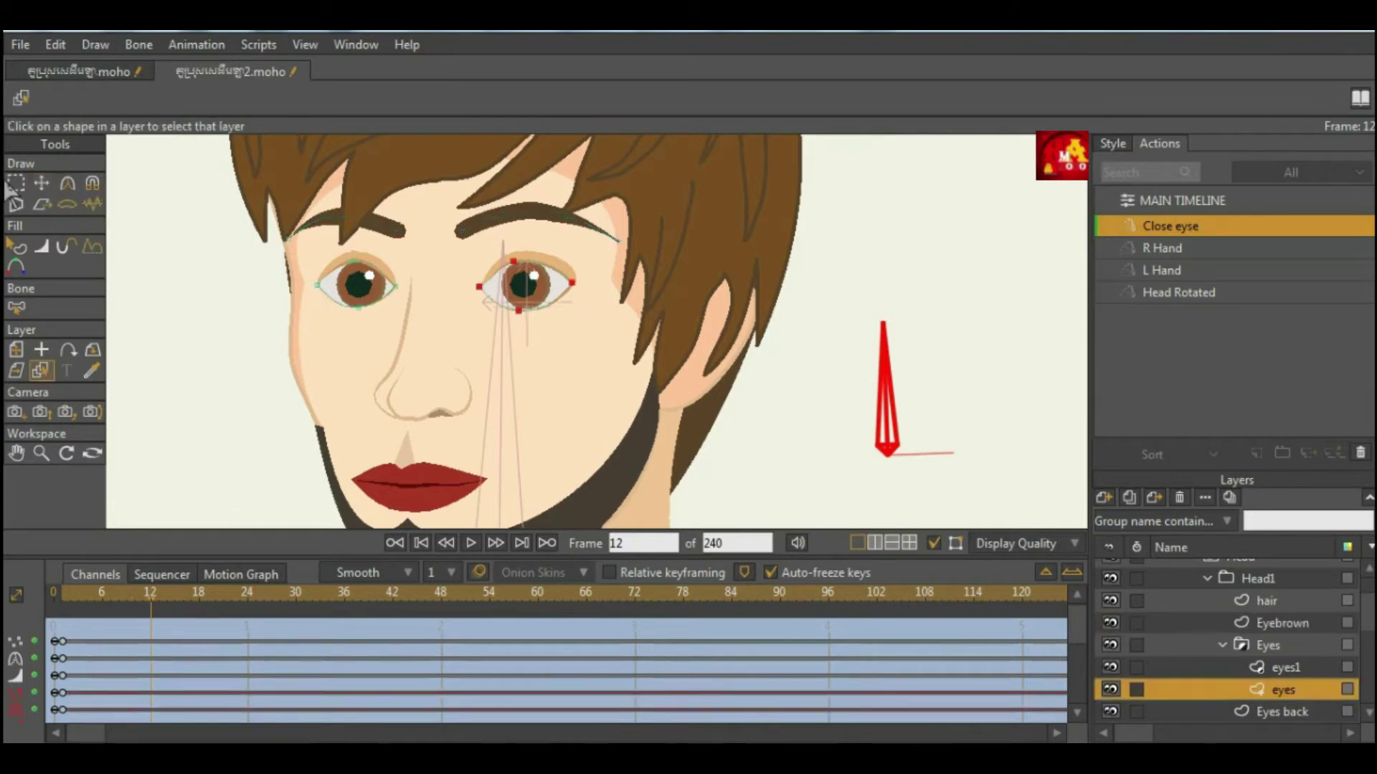
left_click_drag(252, 246, 634, 350)
scroll(538, 312, "up", 2)
left_click(43, 183)
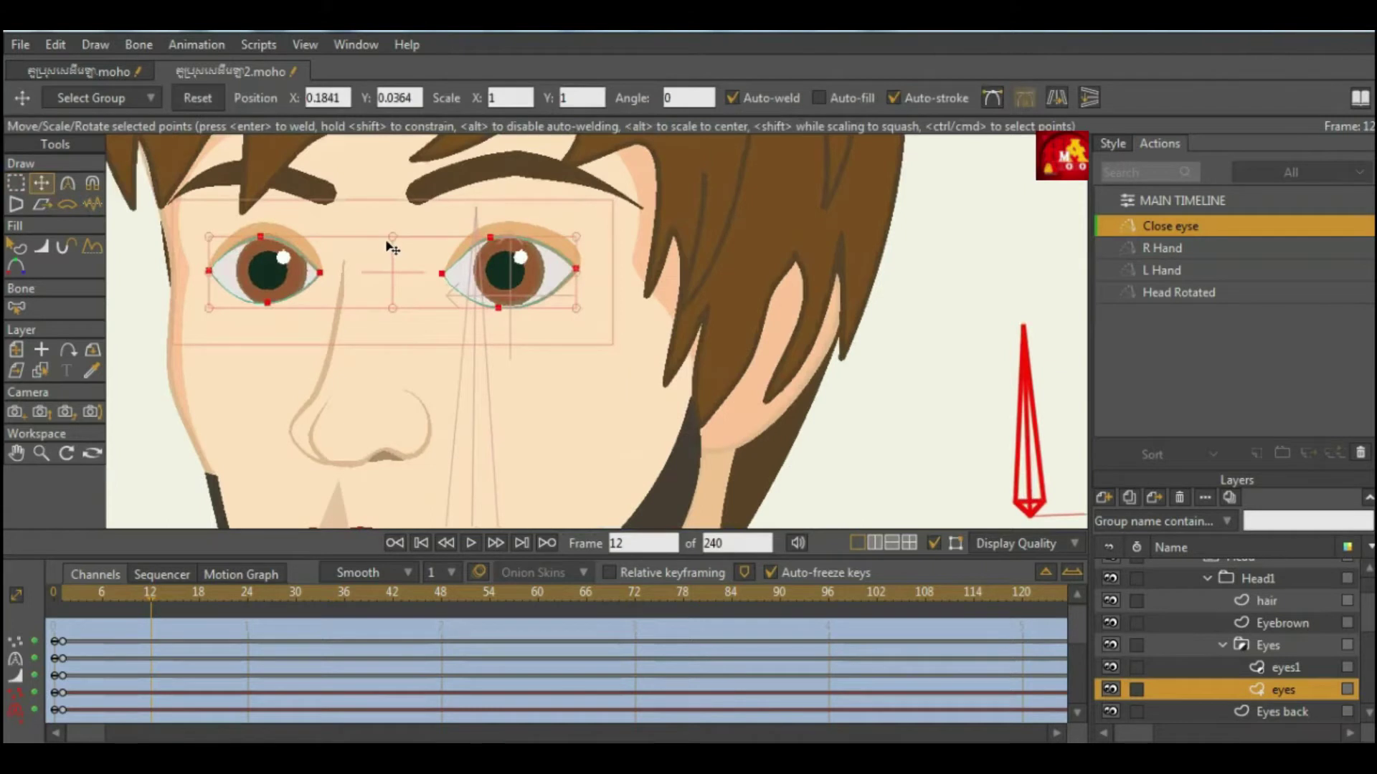
left_click_drag(393, 237, 433, 309)
left_click(67, 183)
scroll(402, 267, "down", 1)
scroll(390, 264, "up", 3)
scroll(474, 294, "down", 2)
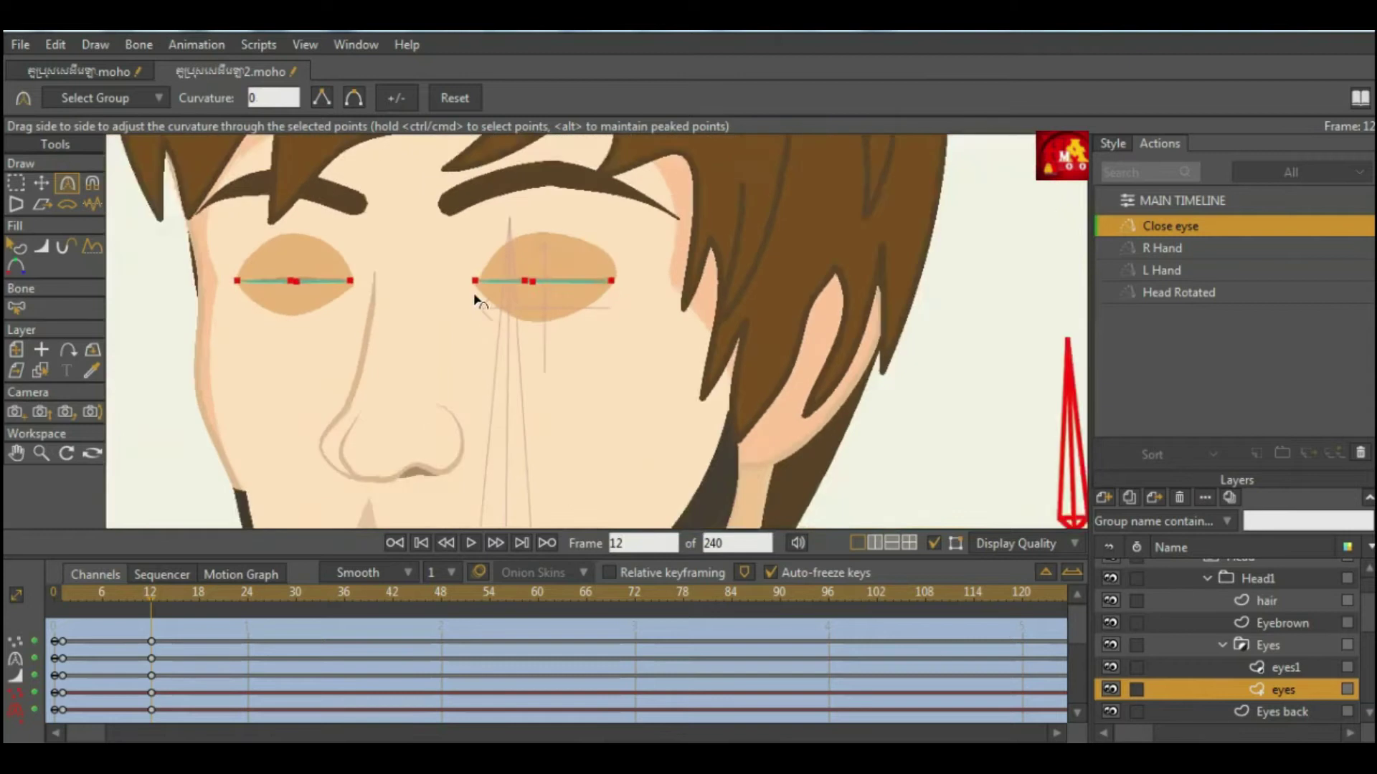
At frame 12, raise the lower middle points of both Eyes back shapes to the closed-eye line and deselect them.
left_click(41, 370)
scroll(297, 316, "up", 2)
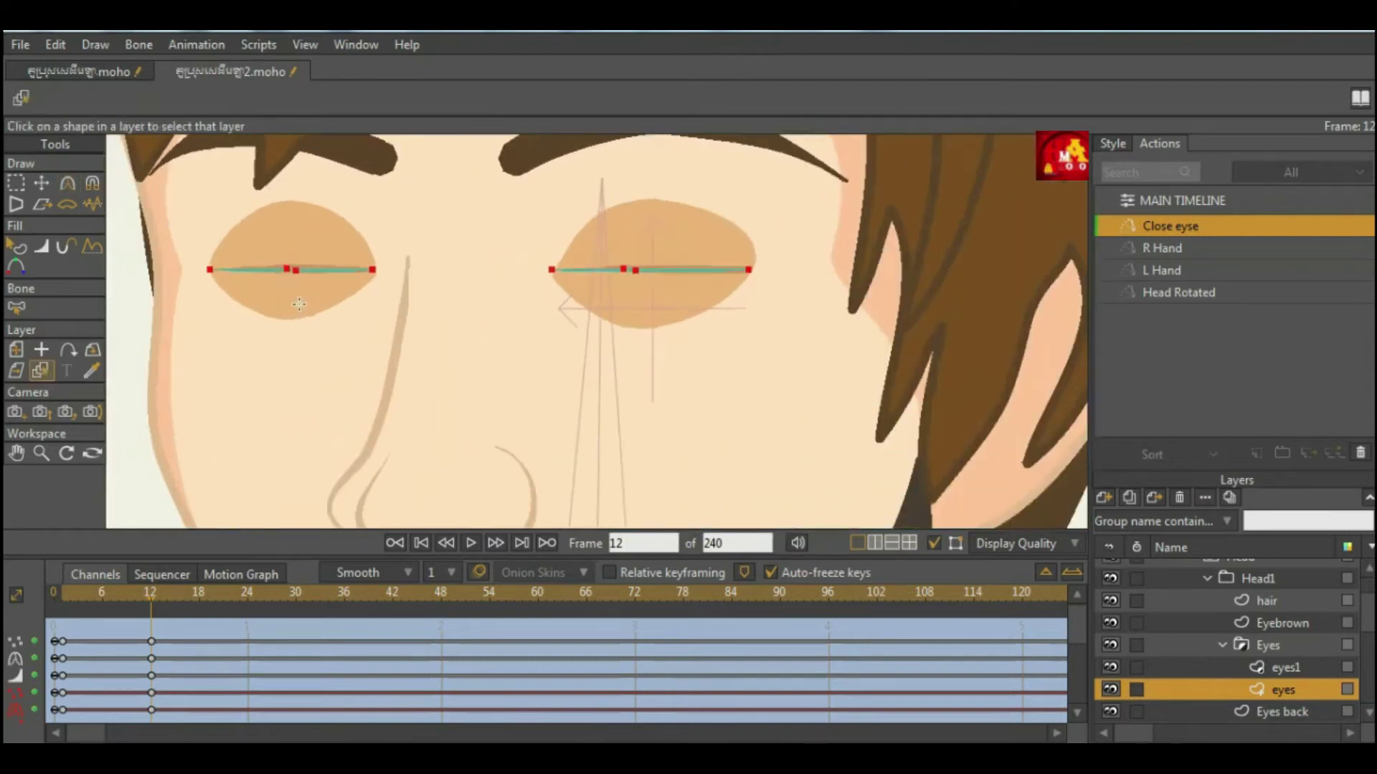
left_click(299, 301)
left_click(228, 294)
key("t")
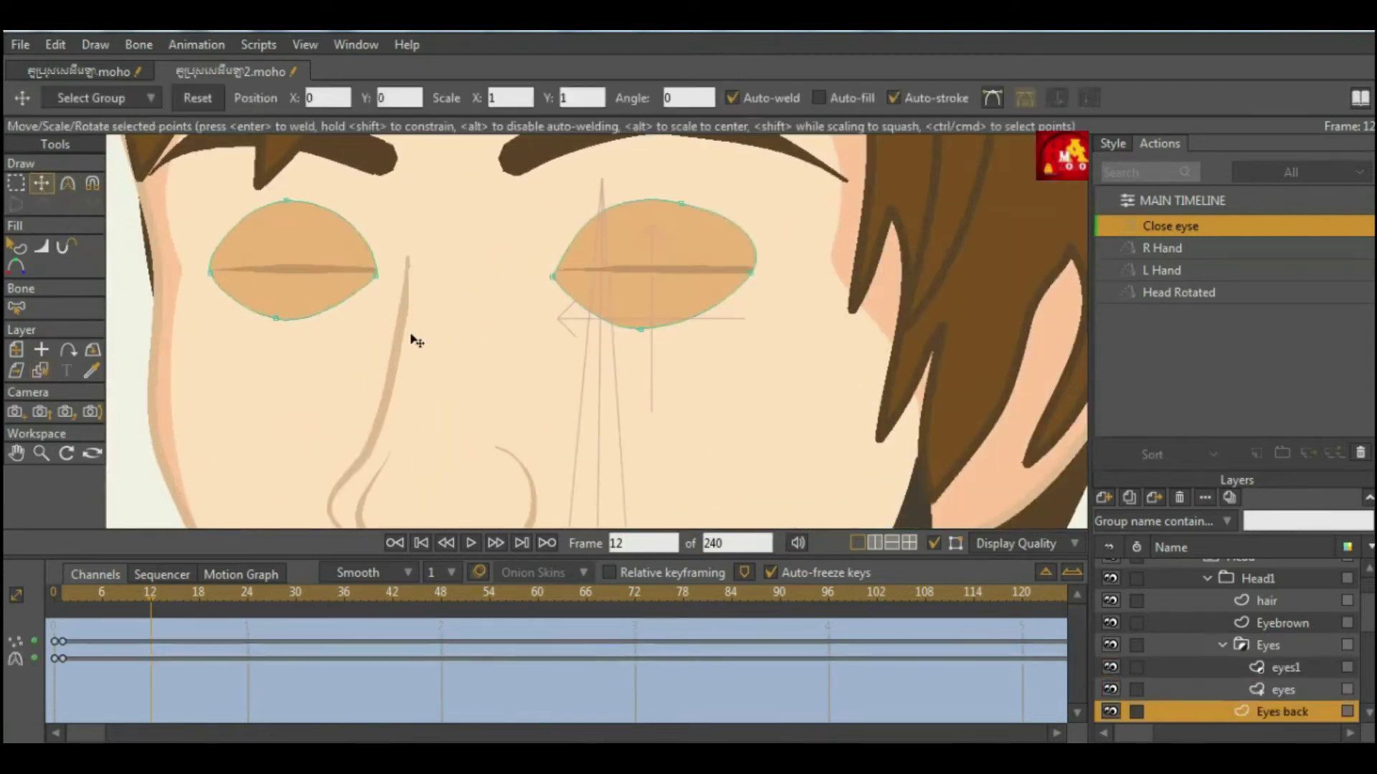
left_click(16, 182)
left_click_drag(178, 292, 805, 409)
key("t")
left_click_drag(431, 316, 490, 341)
scroll(526, 358, "down", 3)
scroll(520, 326, "up", 3)
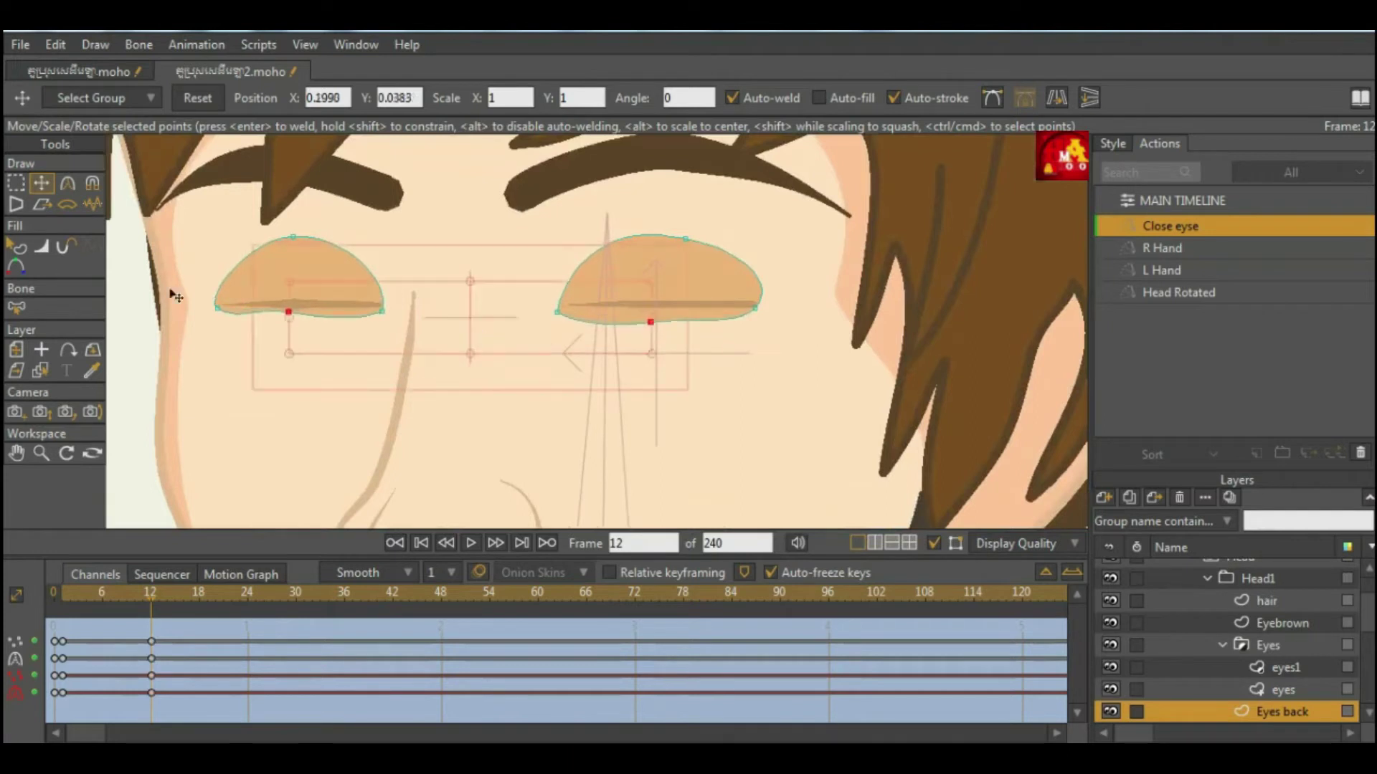
left_click(91, 183)
left_click(40, 183)
left_click(185, 362)
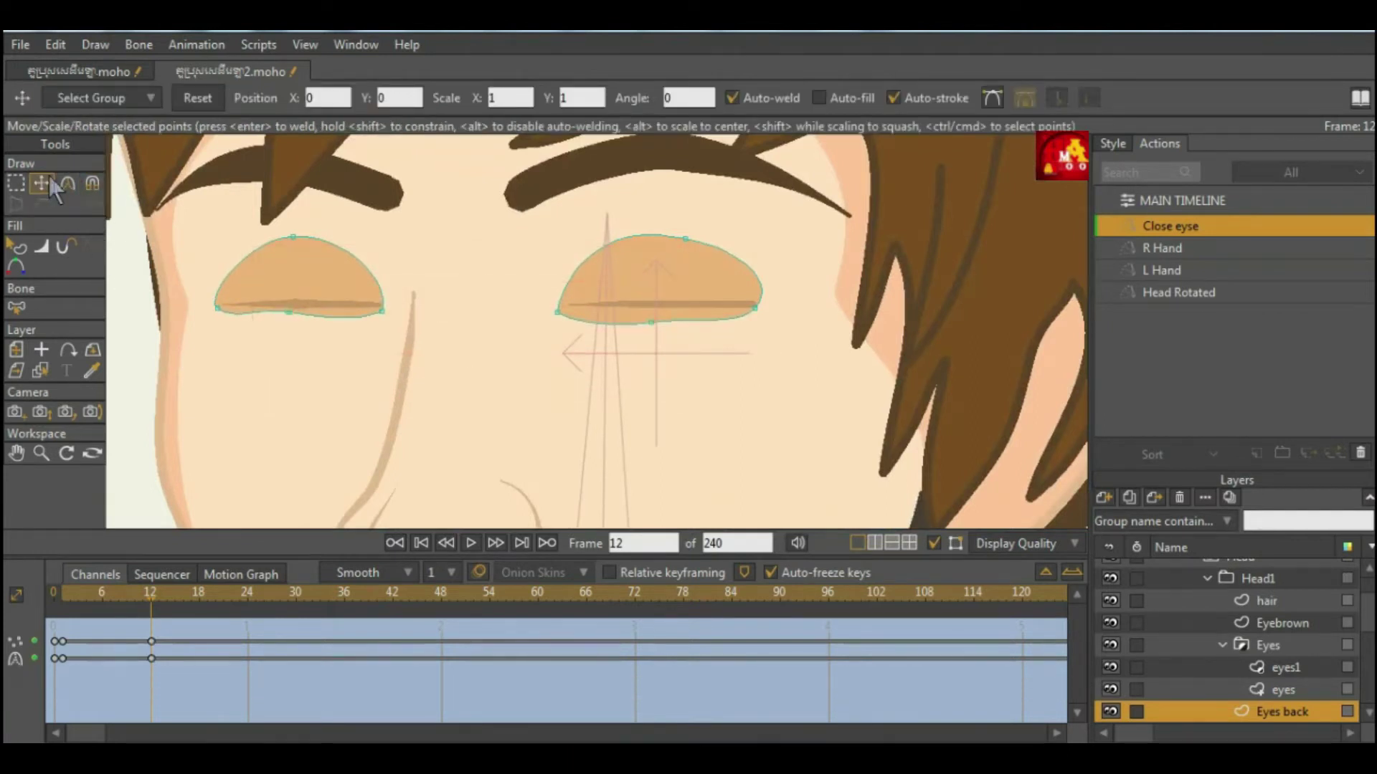
At frame 12, adjust the curve handles along the lower edge of the left Eyes back shape to flatten it.
left_click(67, 182)
scroll(545, 456, "up", 3)
scroll(337, 299, "down", 5)
scroll(543, 369, "up", 5)
left_click_drag(530, 399, 522, 387)
left_click(438, 397)
left_click_drag(281, 403, 294, 387)
left_click_drag(217, 341, 239, 324)
left_click_drag(588, 328, 583, 323)
left_click(387, 388)
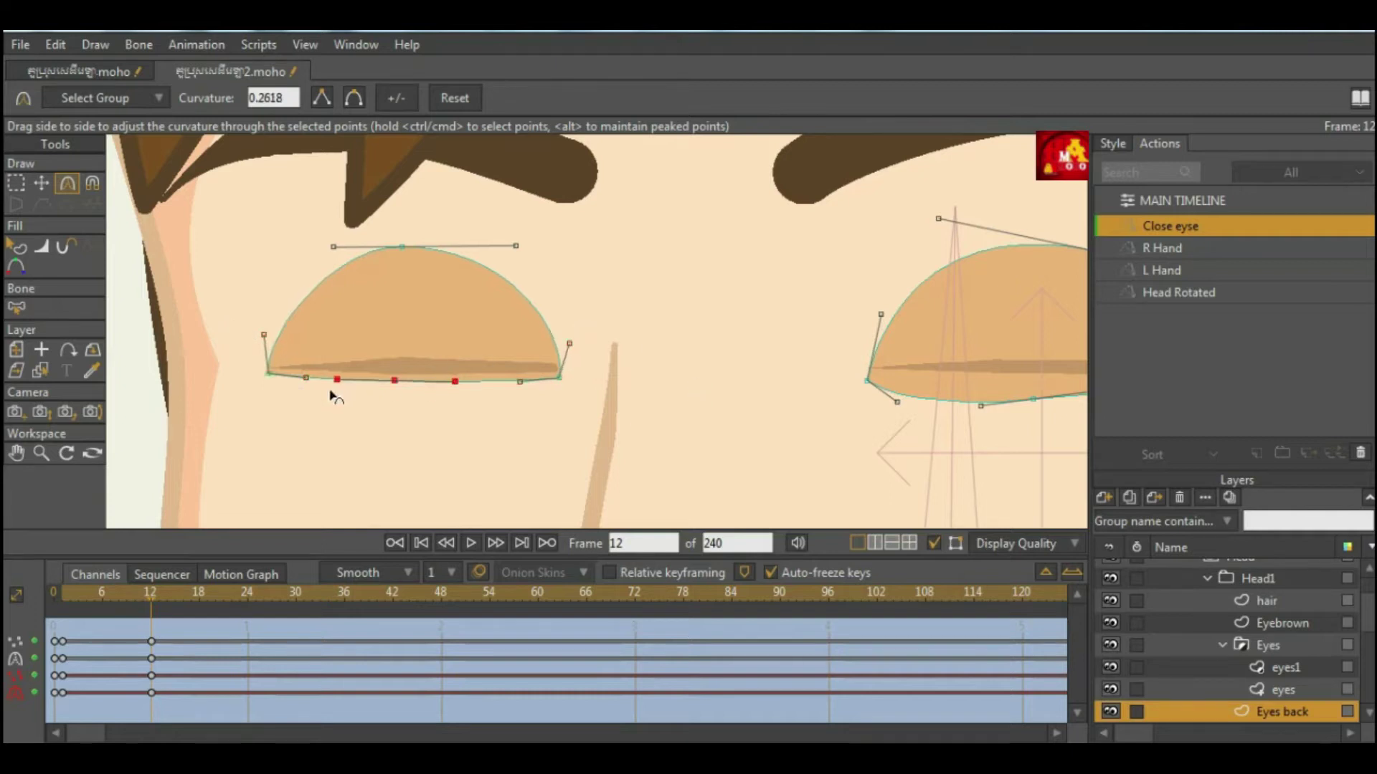
left_click(301, 387)
Adjust the lower-edge, corner and top curve handles of the right Eyes back shape to smooth its outline.
scroll(326, 380, "down", 7)
scroll(584, 370, "up", 8)
left_click(243, 422)
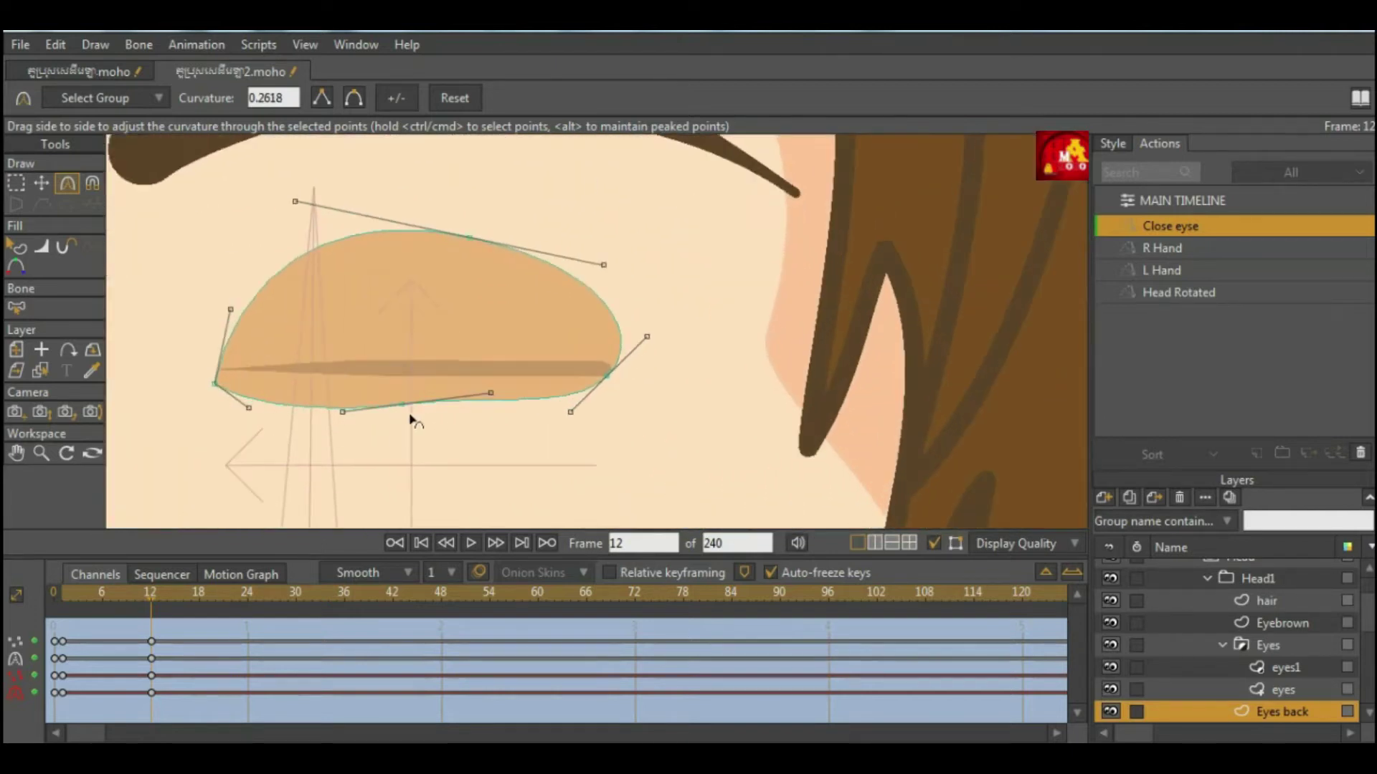
left_click_drag(242, 422, 249, 411)
left_click_drag(346, 433, 345, 422)
left_click_drag(559, 442, 558, 423)
left_click_drag(663, 324, 610, 248)
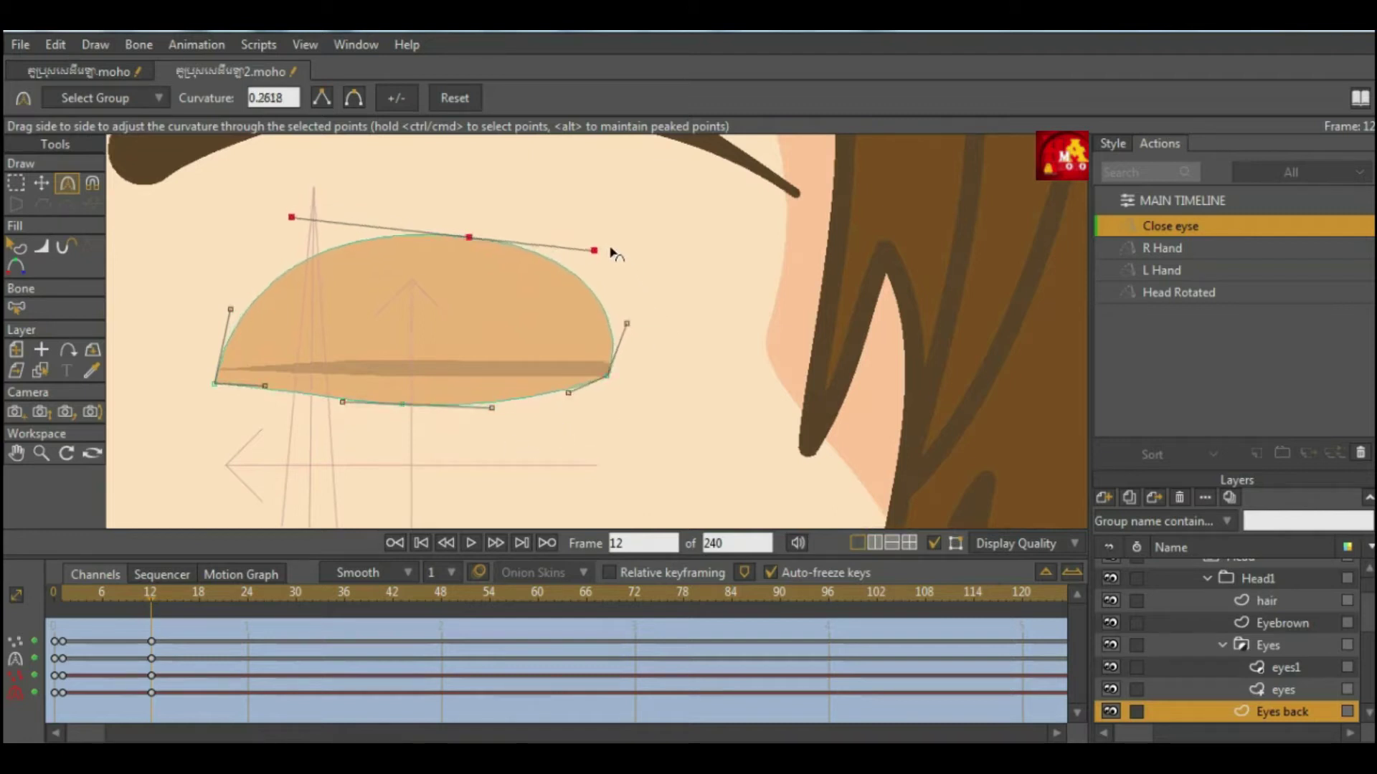
Raise the right Eyes back shape's lower middle point to the closed-eye line and refine its corner points and curvature.
left_click(40, 185)
left_click_drag(403, 420, 271, 406)
left_click(66, 182)
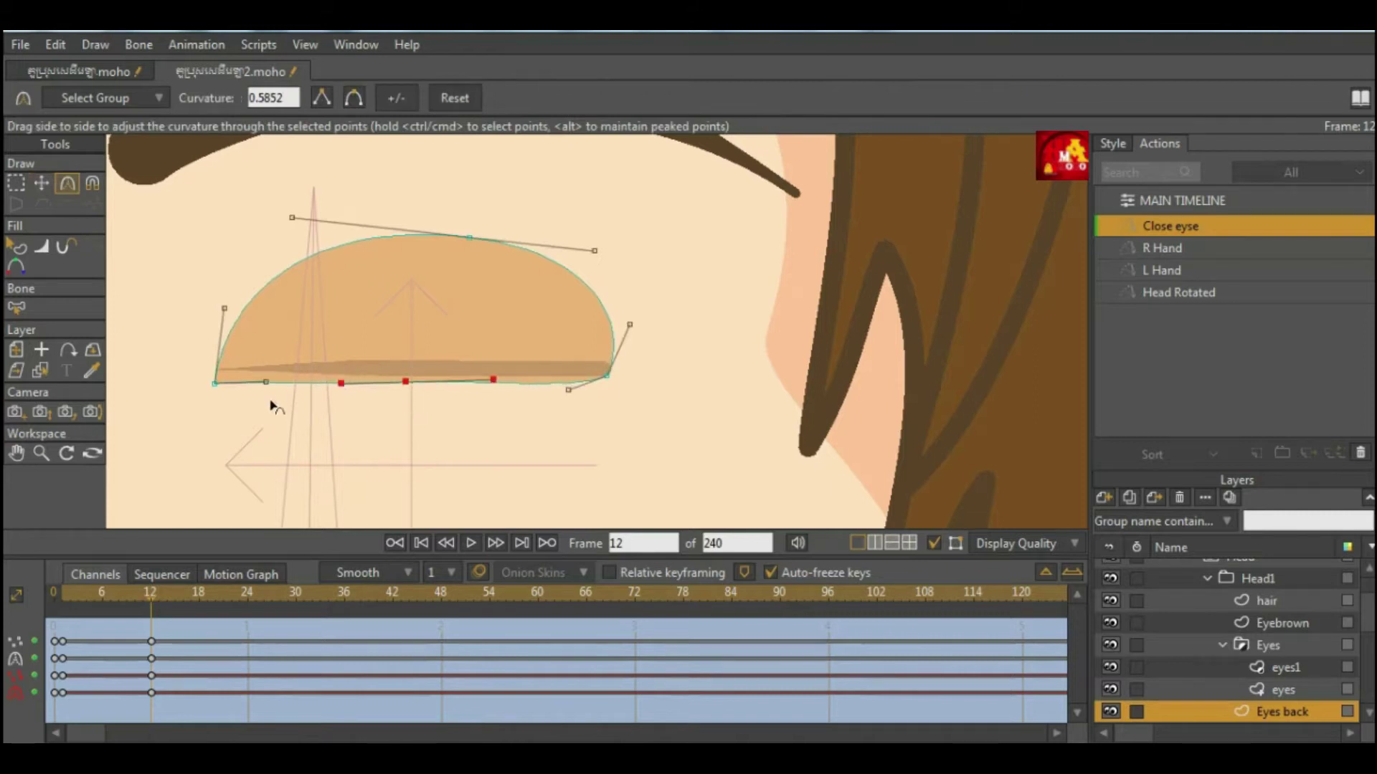
left_click(40, 184)
left_click(216, 372)
left_click(607, 374, "shift")
left_click(68, 183)
scroll(574, 409, "down", 5)
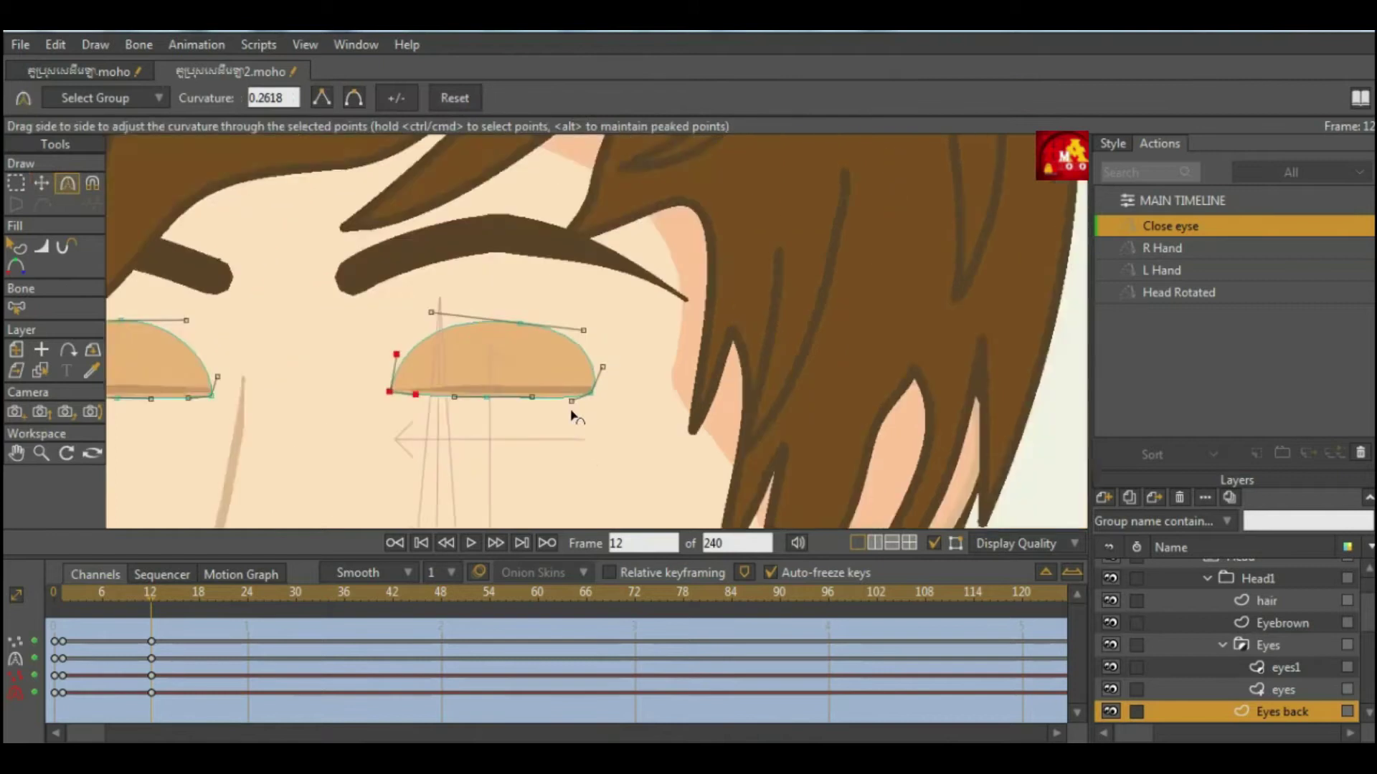
scroll(481, 405, "up", 3)
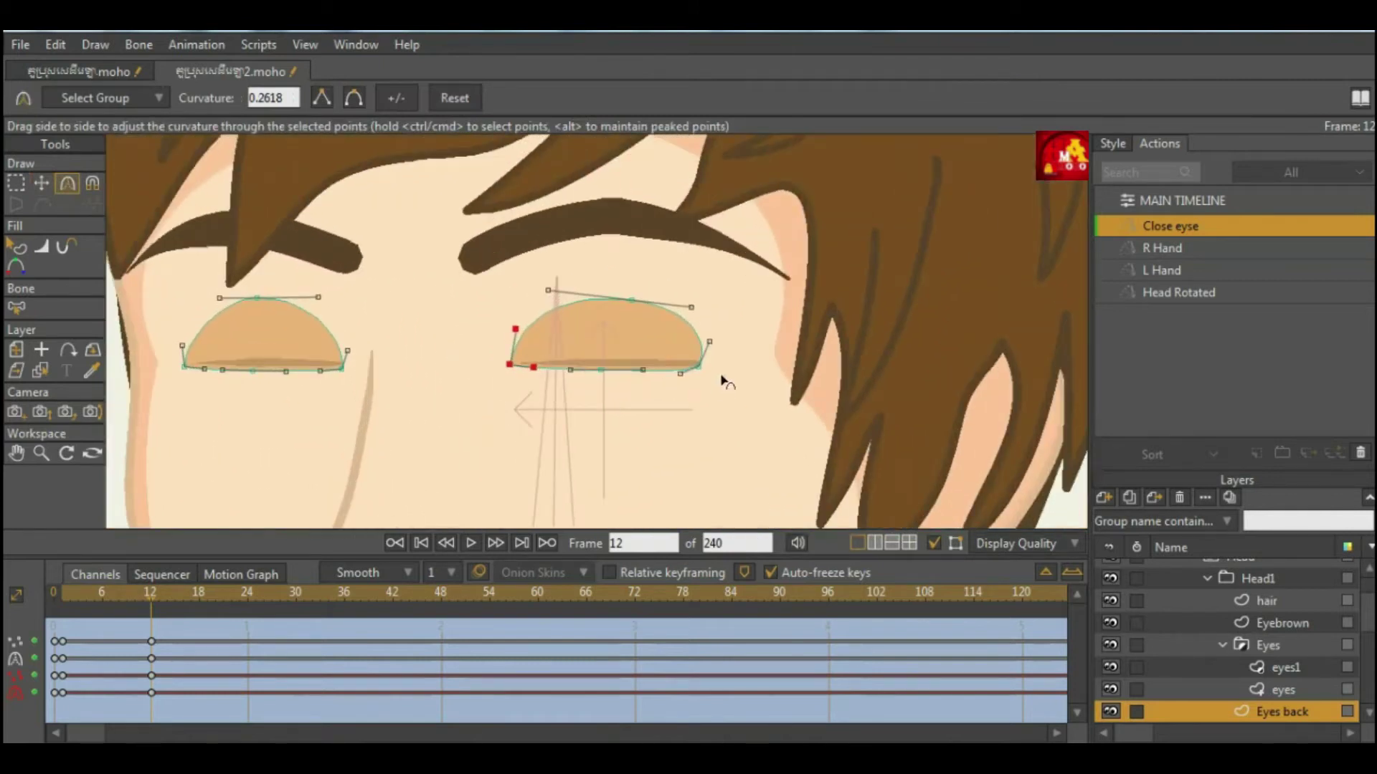
Shift the right Eyes back shape's top point slightly inward and rebalance the top curves of both shapes.
key("t")
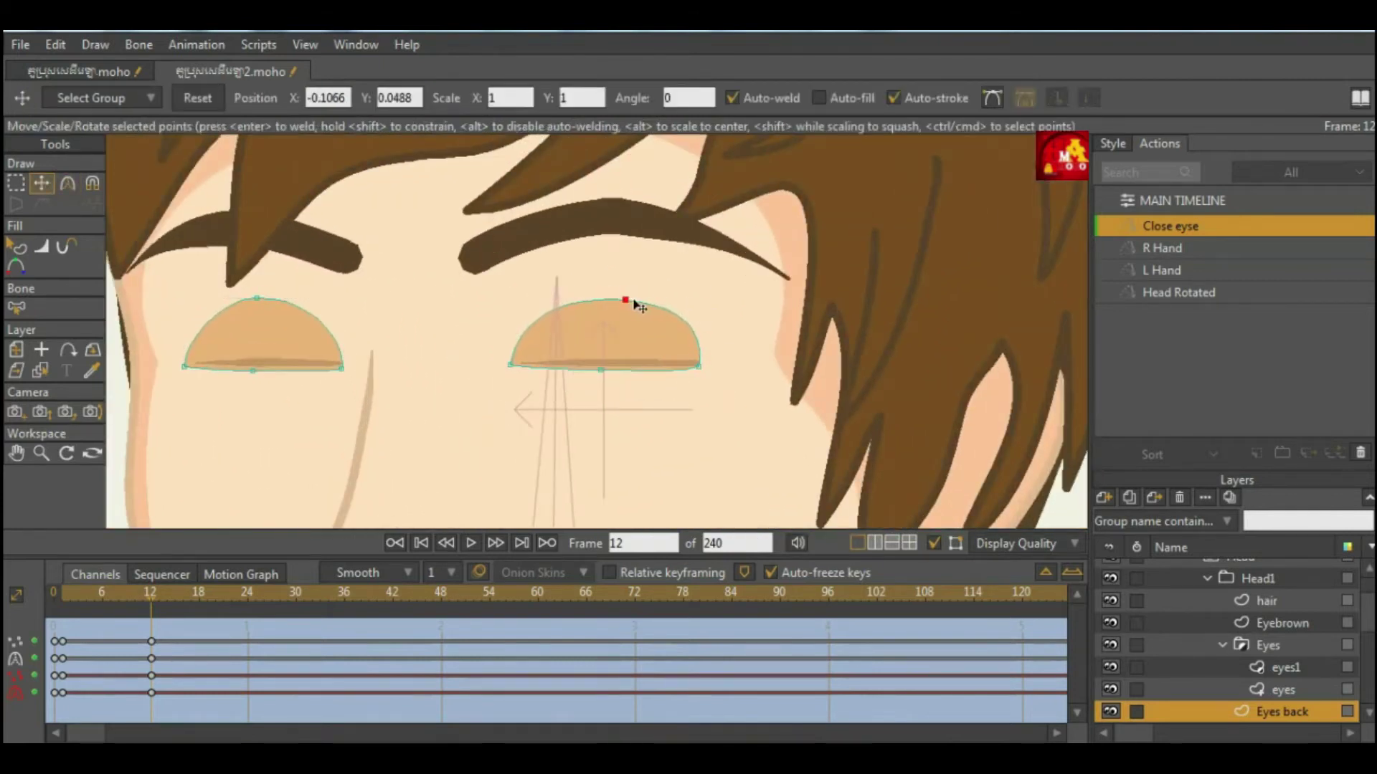
left_click(68, 183)
left_click_drag(682, 299, 671, 302)
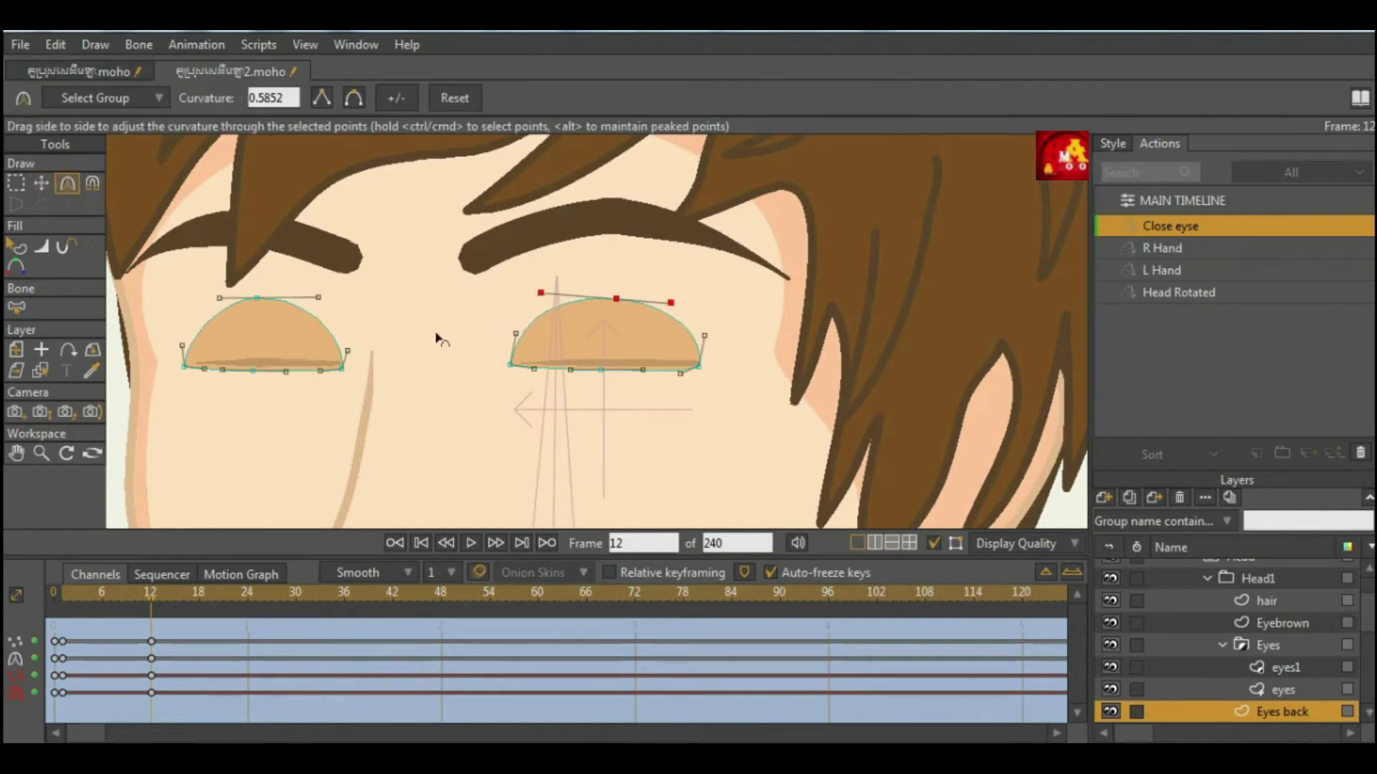
scroll(502, 373, "down", 2)
scroll(302, 333, "up", 1)
left_click_drag(278, 318, 268, 320)
scroll(269, 323, "down", 3)
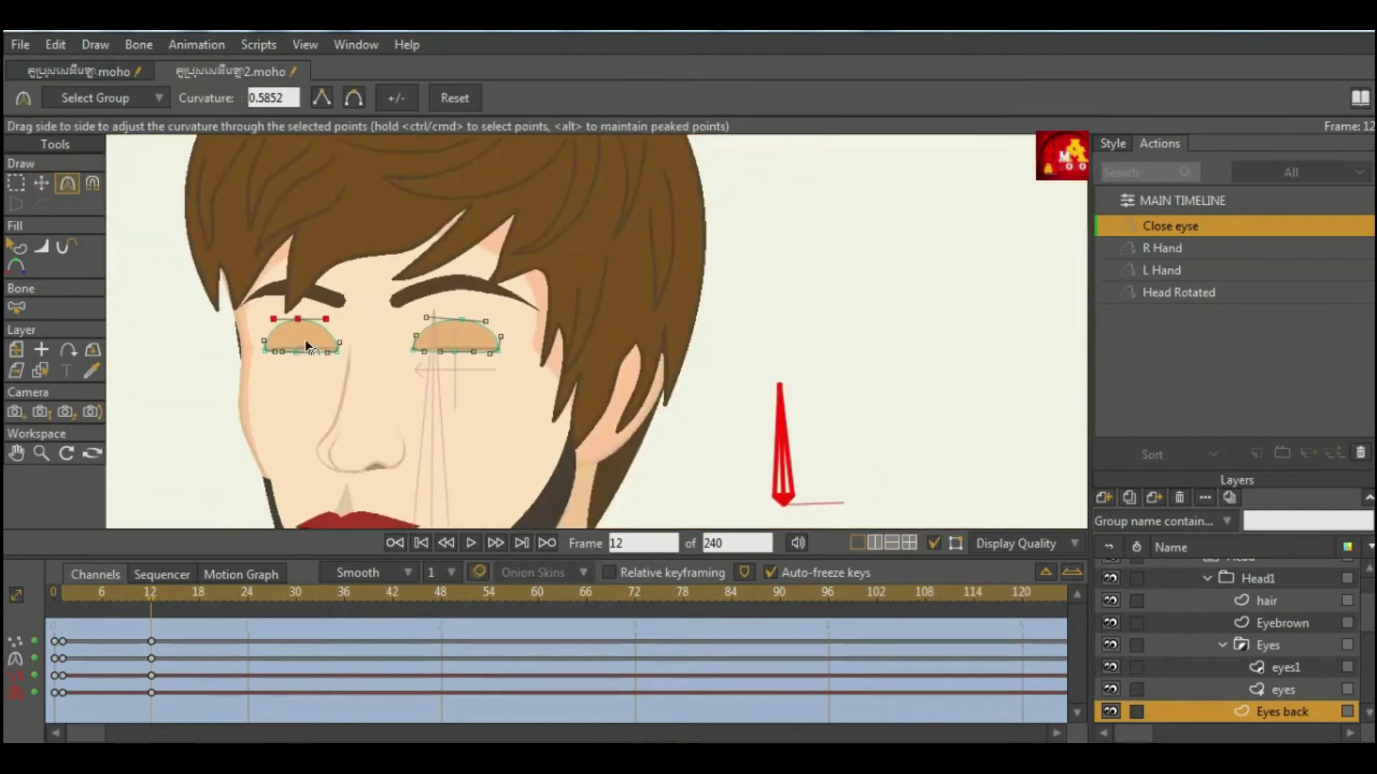
At frame 12, select both eyebrows on the Eyebrown layer and lower them slightly to Y about 0.175.
mouse_move(147, 601)
left_mouse_down()
mouse_move(68, 609)
mouse_move(152, 604)
left_mouse_up()
scroll(434, 307, "up", 2)
left_click(40, 367)
left_click(279, 296)
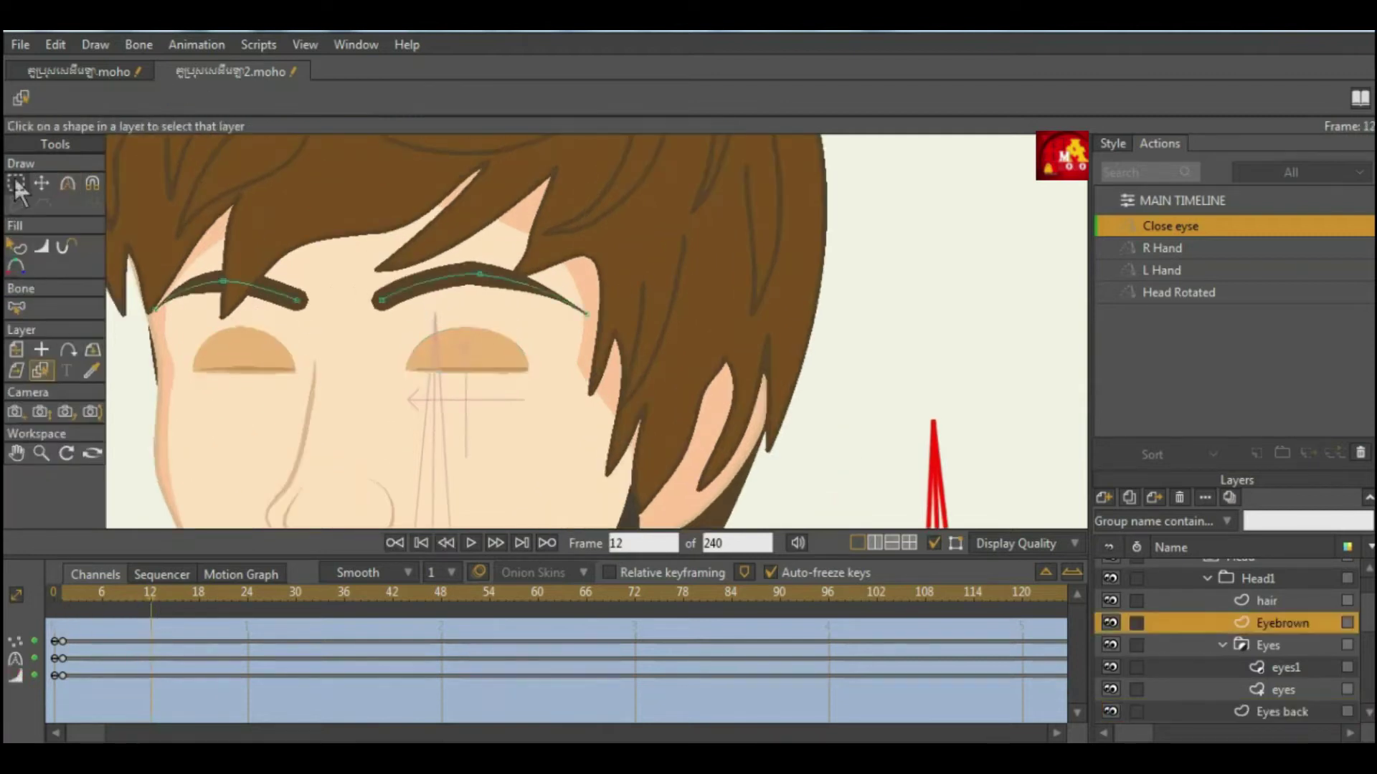
left_click(16, 182)
left_click_drag(132, 258, 631, 400)
left_click(41, 183)
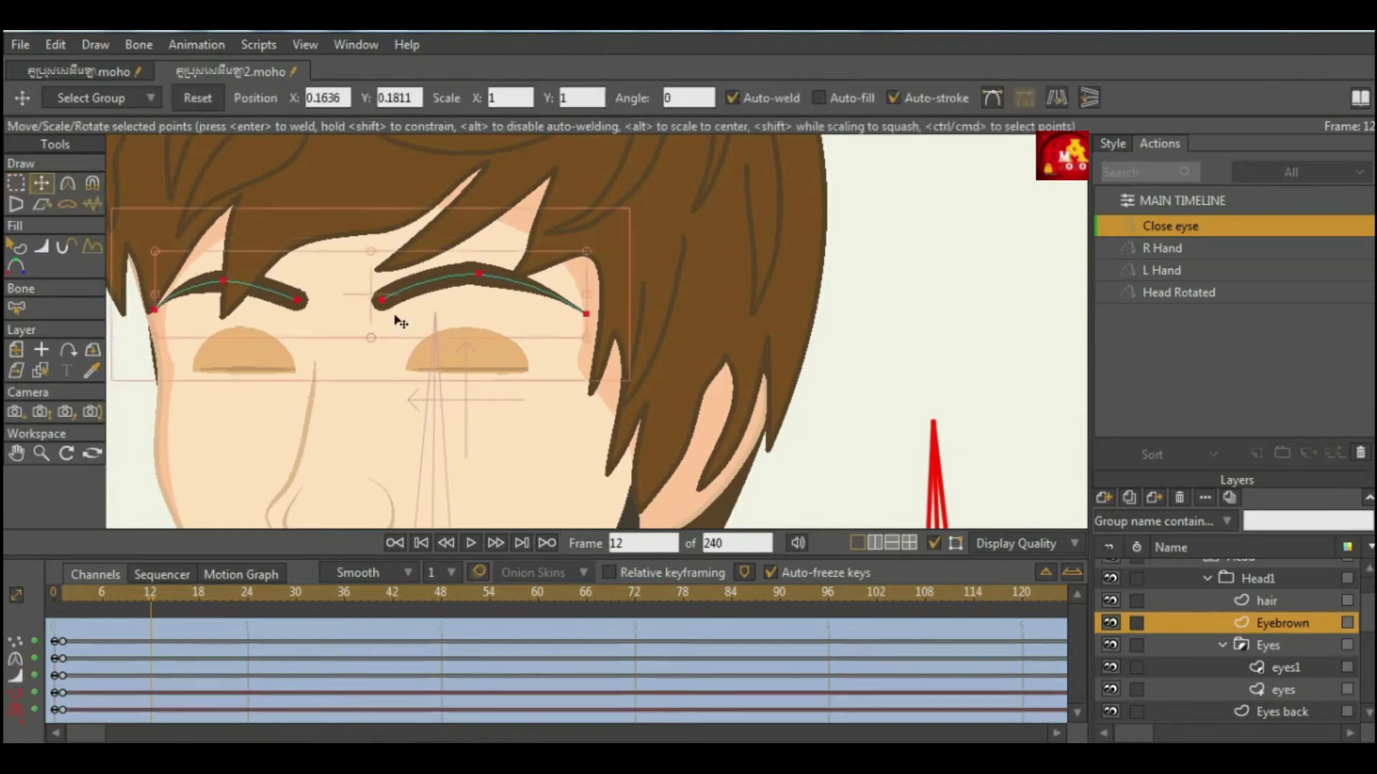
scroll(381, 313, "up", 2)
scroll(486, 350, "down", 1)
left_click_drag(444, 324, 448, 331)
Copy the Eyebrown layer's frame 1 keys and paste them at frame 24.
left_click(75, 608)
left_click_drag(77, 608, 247, 611)
left_click_drag(107, 628, 60, 743)
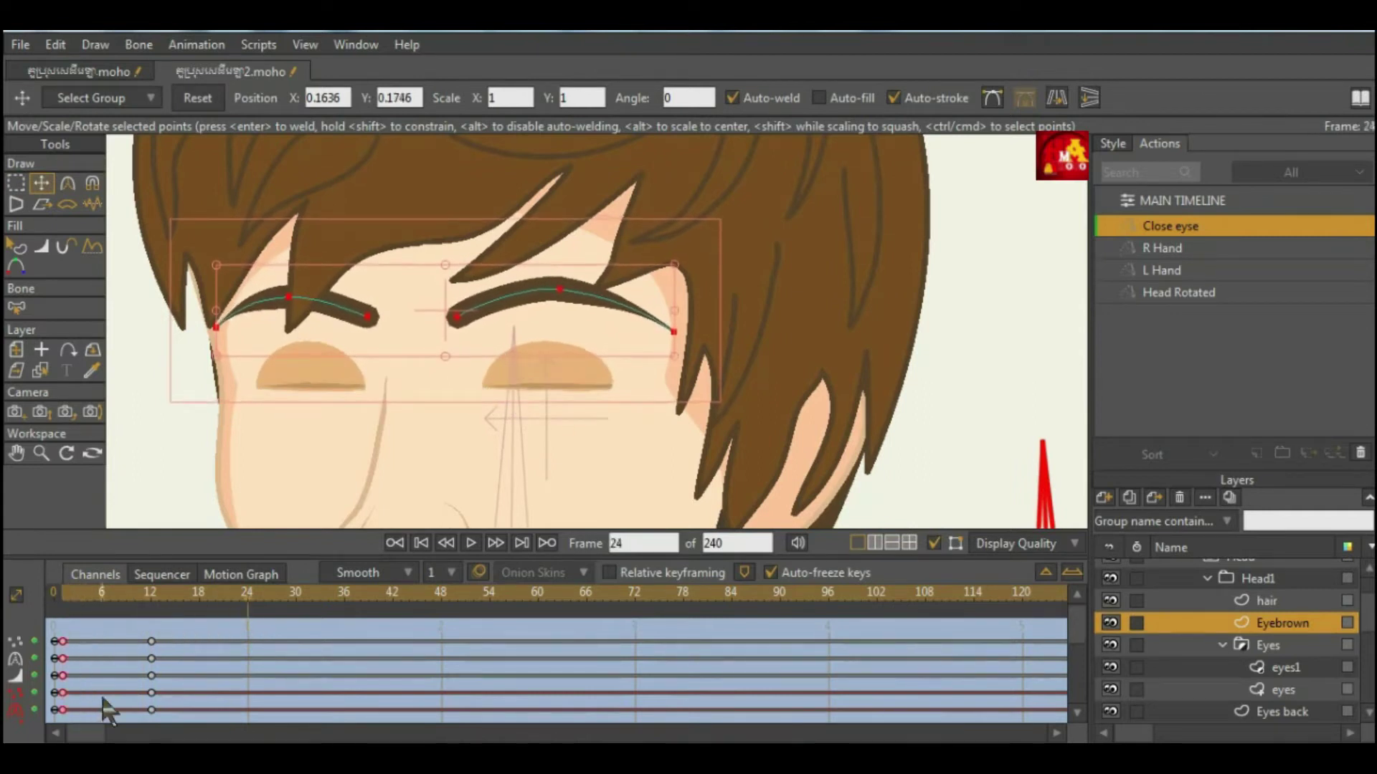
key("ctrl+c")
key("ctrl+v")
Copy the Eyes back layer's frame 1 keys to frame 24 to reopen the eyelid shapes.
left_click(39, 372)
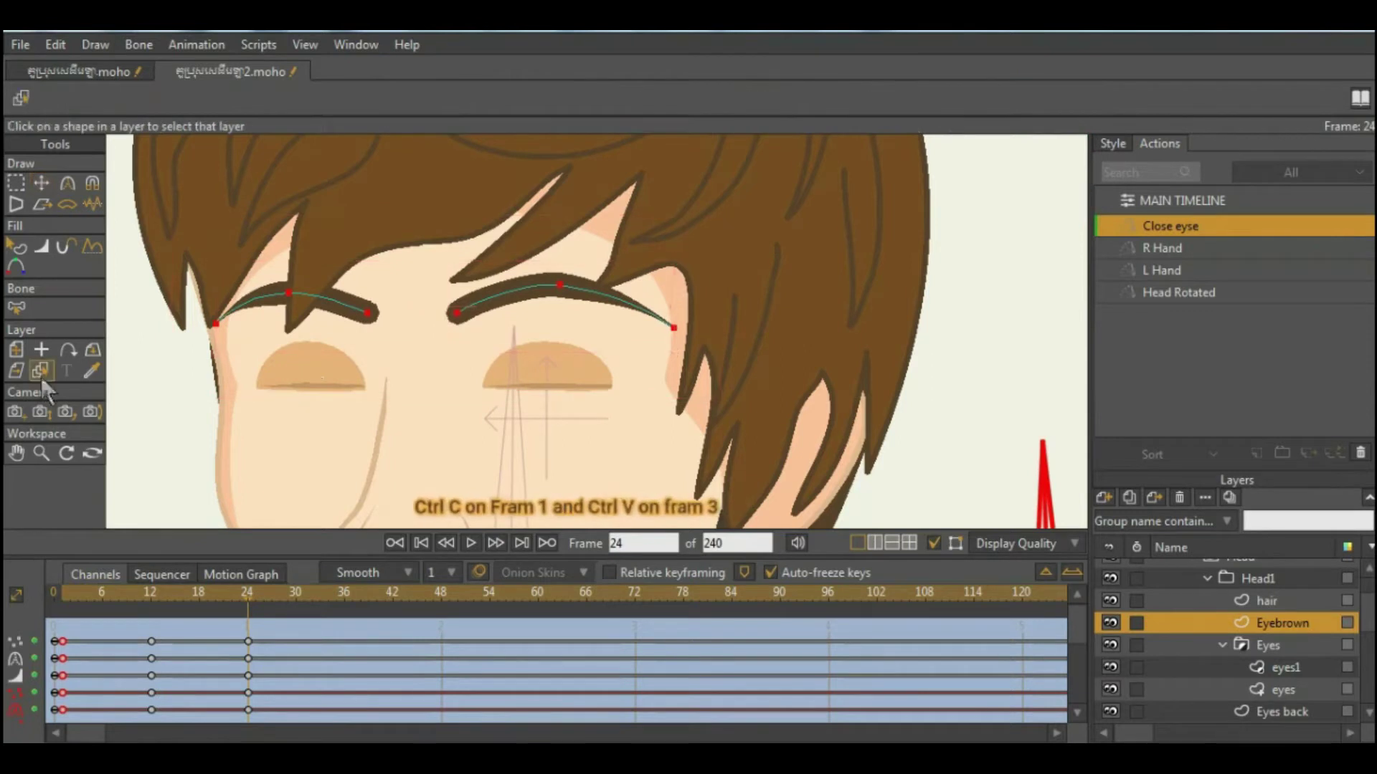
left_click(310, 384)
left_click(309, 358)
left_click_drag(78, 633, 59, 715)
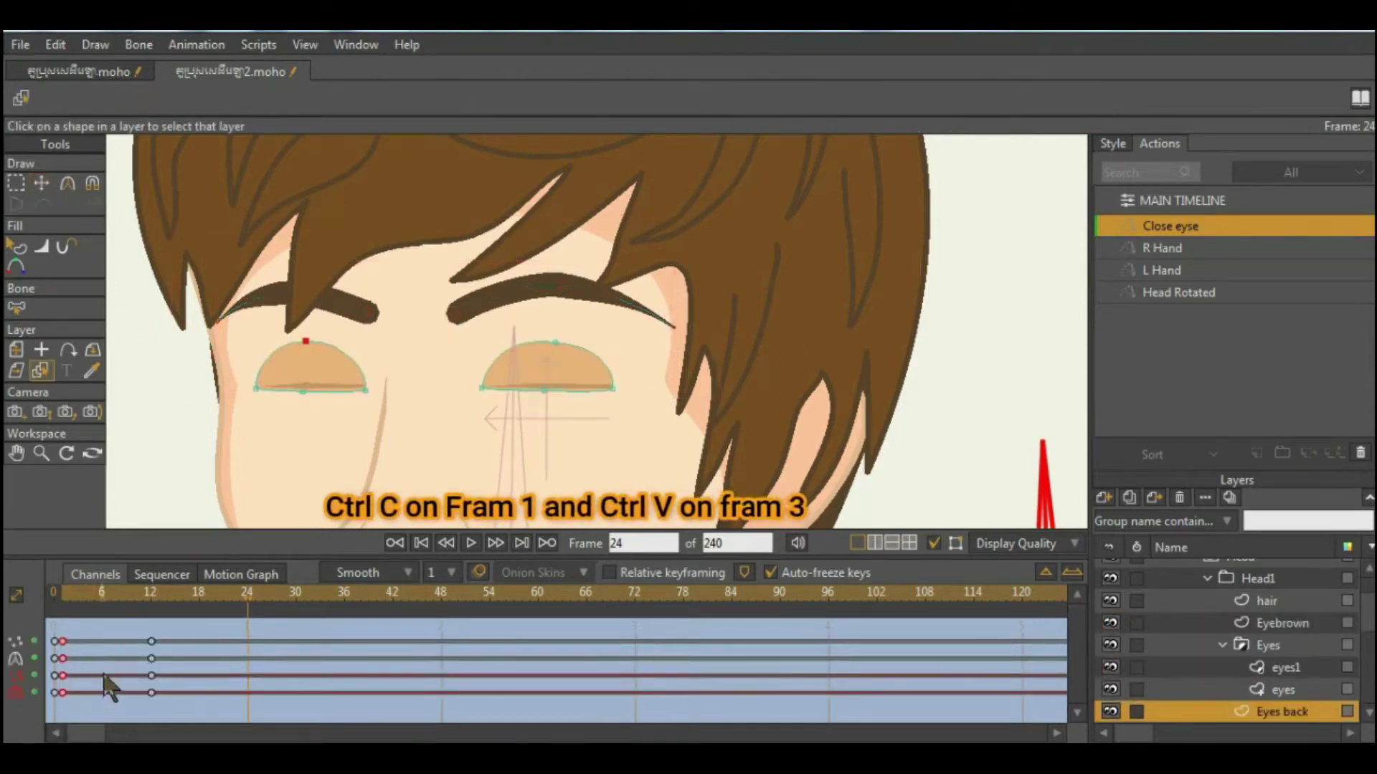
key("ctrl+v")
Copy the eyes layer's frame 1 keys to frame 24 to restore the open eye outlines.
left_click(320, 388)
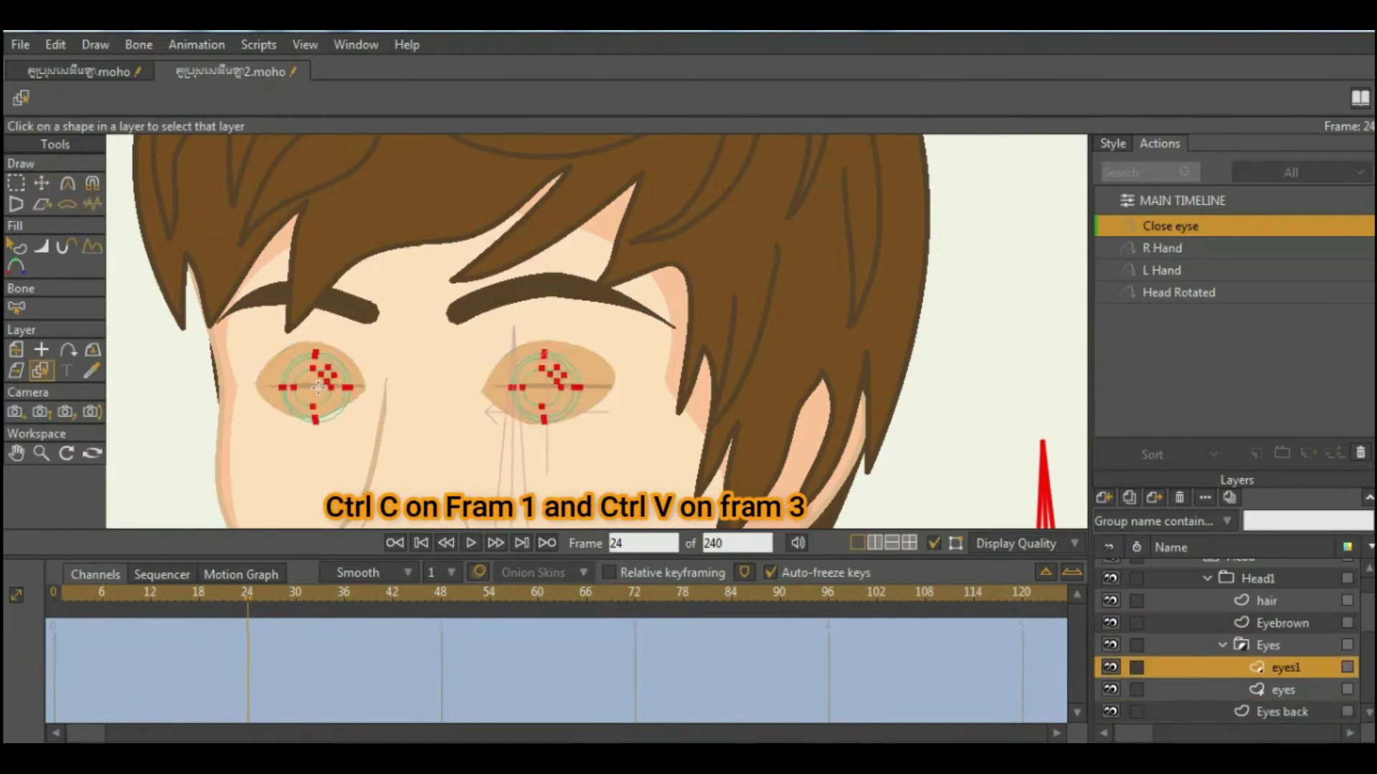
left_click(316, 388)
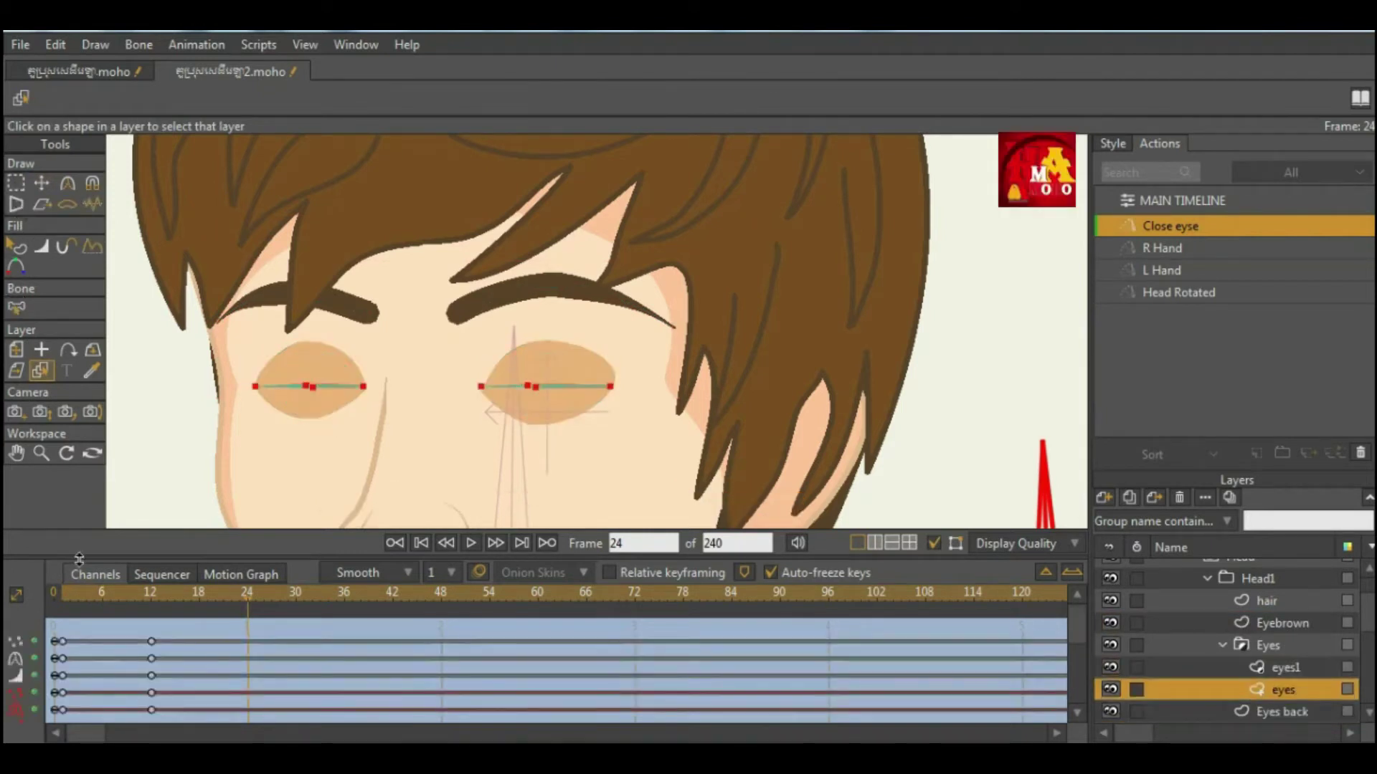
left_click_drag(75, 633, 68, 735)
key("ctrl+v")
On the character's bone layer, key the Close eyse bone's rotation at frame 12 and its starting angle at frame 24.
left_click_drag(240, 593, 150, 626)
scroll(218, 330, "down", 2)
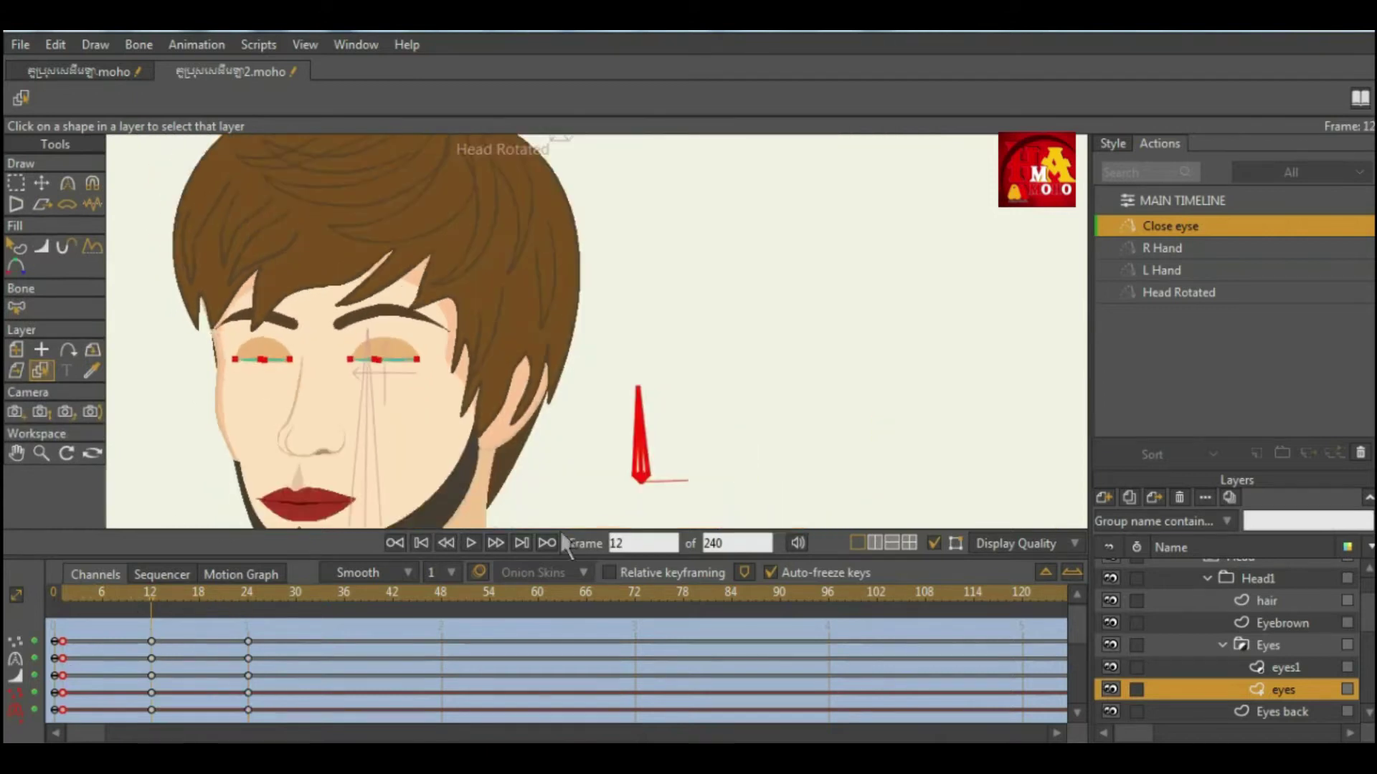
scroll(653, 435, "up", 1)
left_click_drag(1369, 622, 1370, 599)
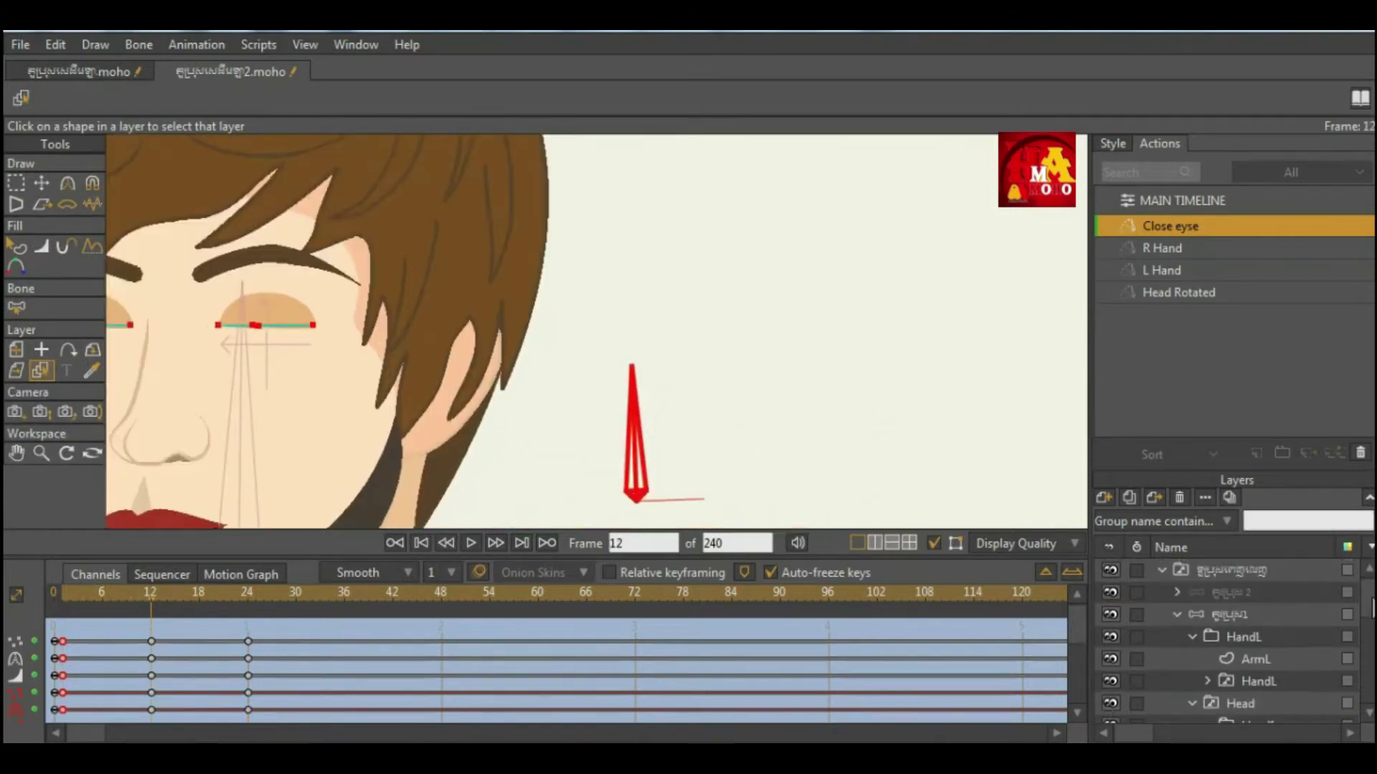
left_click(1274, 614)
scroll(859, 474, "down", 2)
left_click(42, 183)
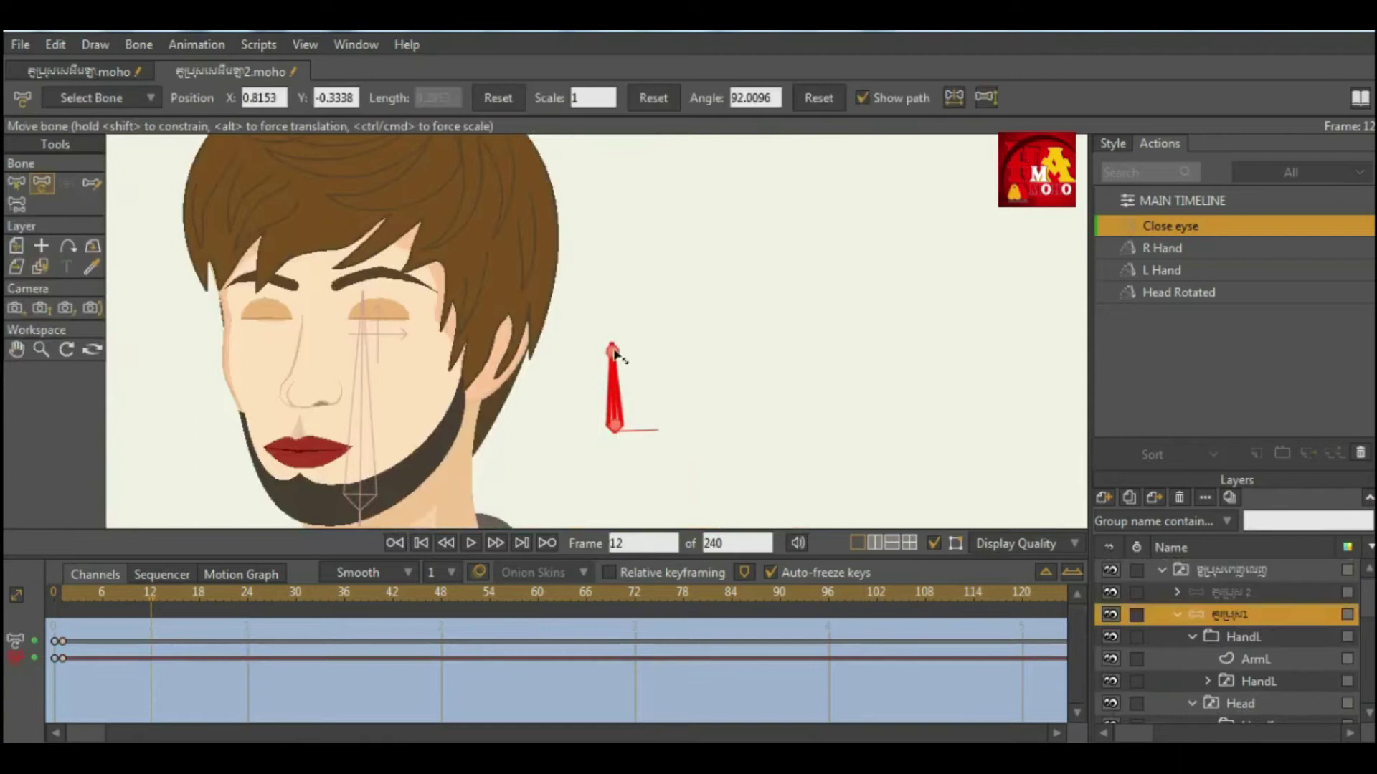
mouse_move(611, 347)
left_mouse_down()
mouse_move(695, 428)
mouse_move(614, 347)
left_mouse_up()
left_click(247, 621)
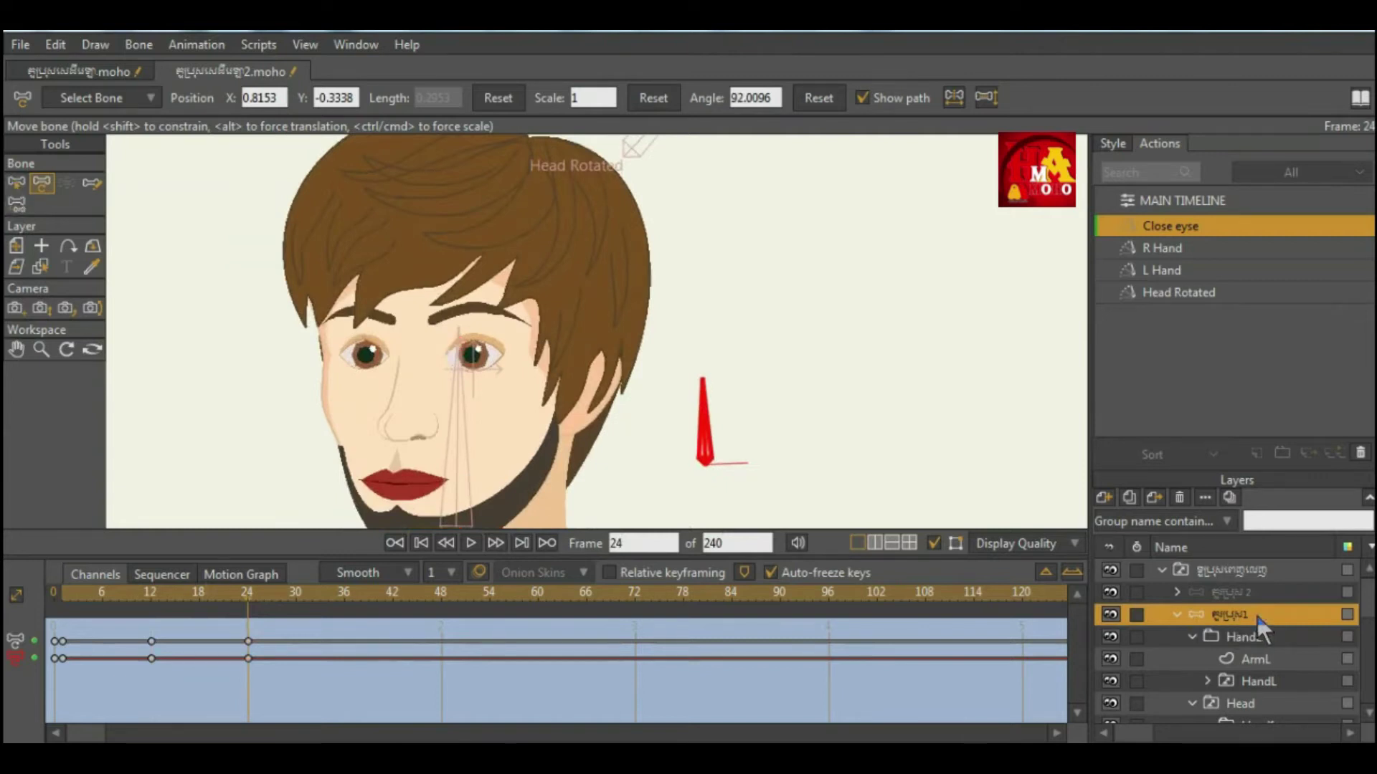
Return to the main timeline and test the eye closing by swinging the Close eyse bone back and forth.
scroll(482, 362, "down", 1)
left_click(1205, 204)
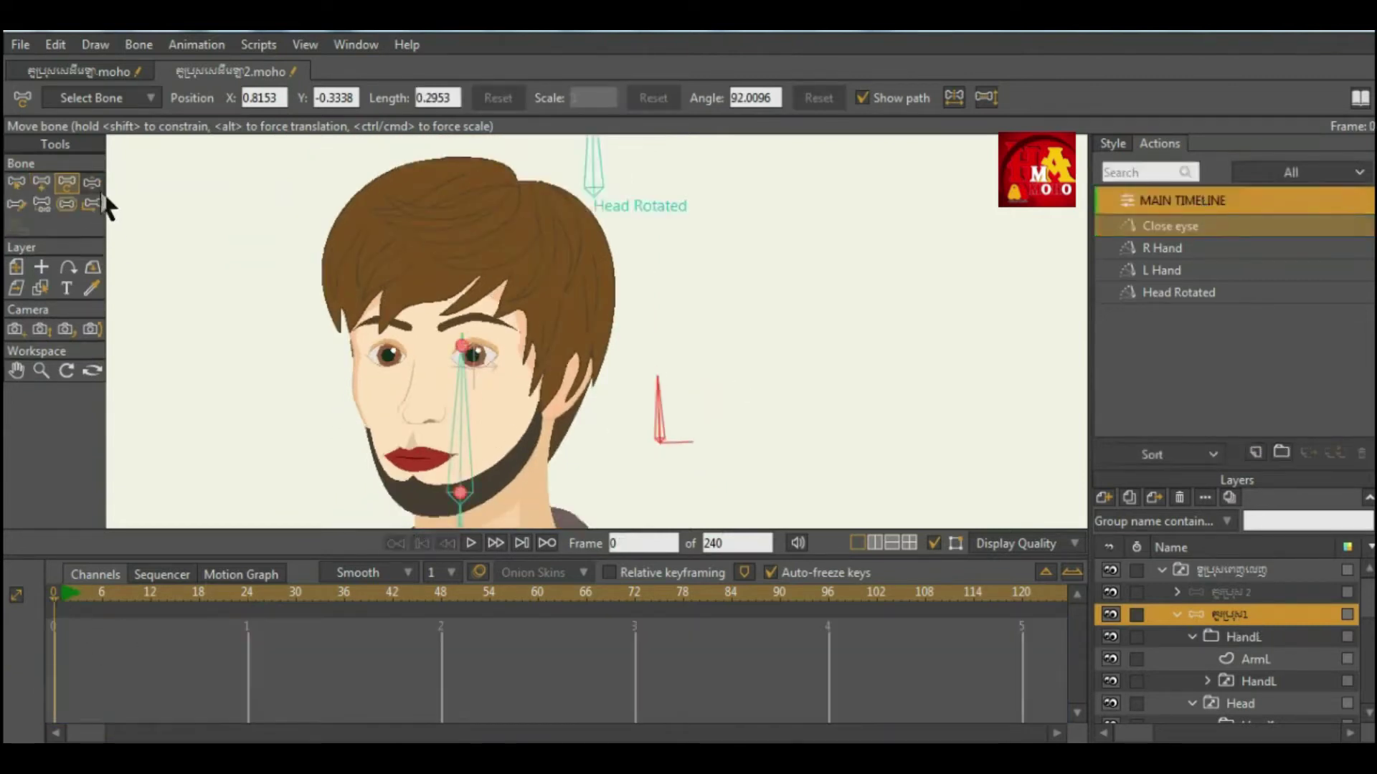
left_click(94, 184)
left_click(66, 205)
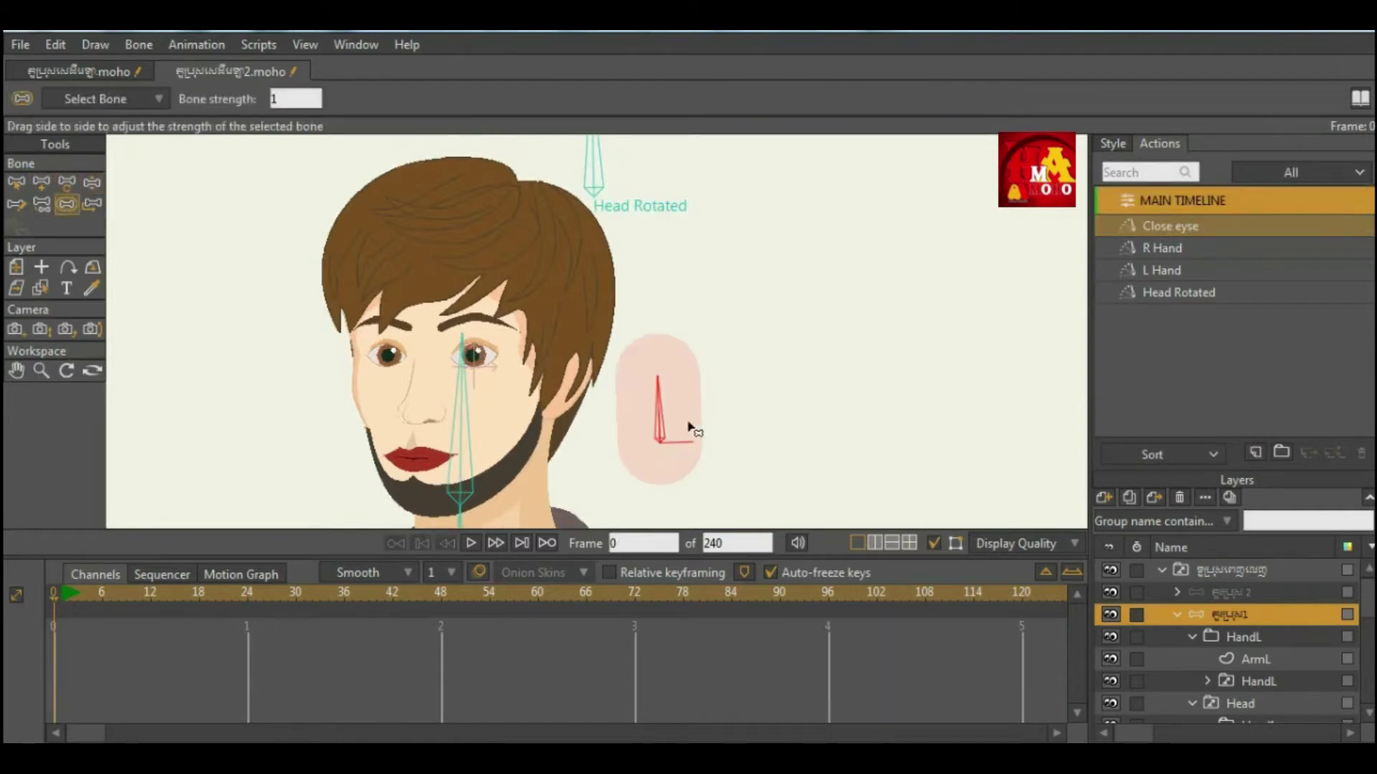
left_click(93, 184)
scroll(459, 423, "up", 2)
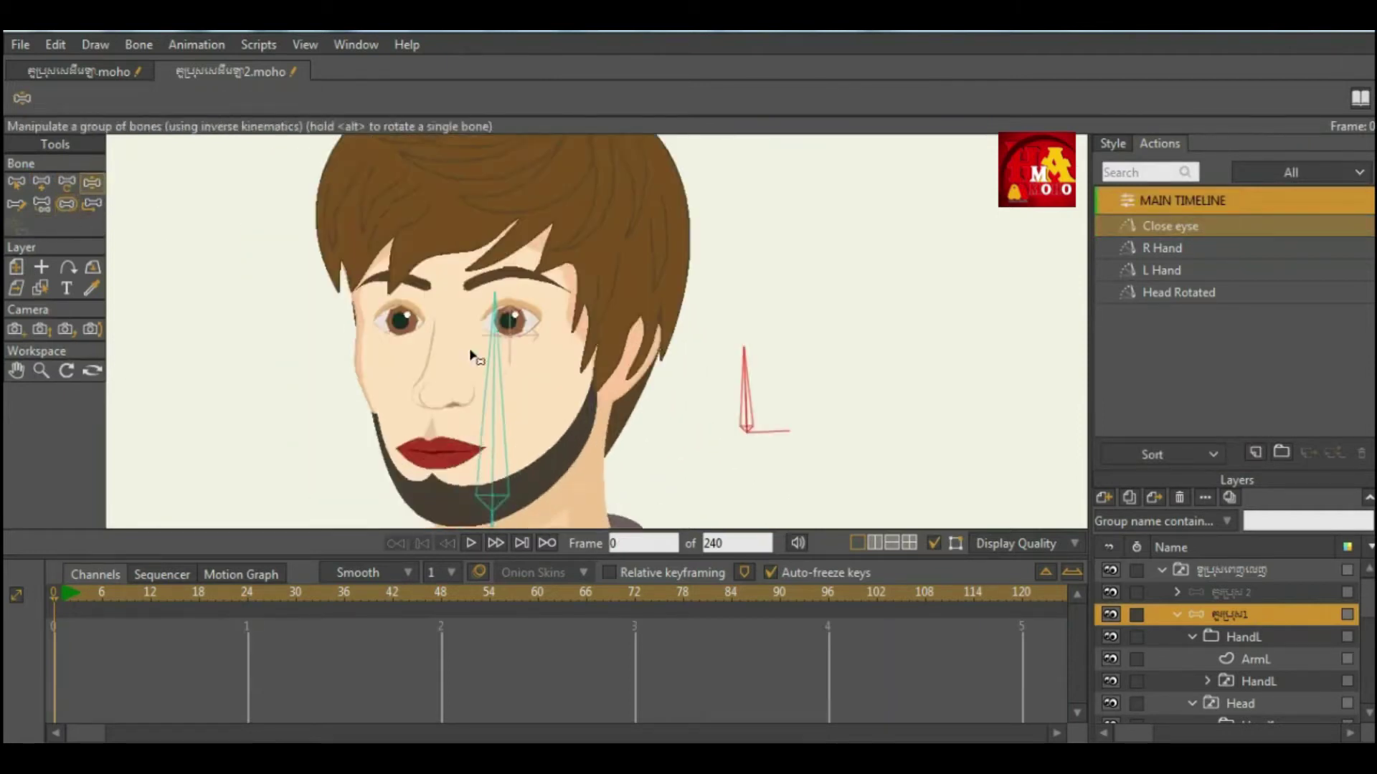
scroll(459, 423, "up", 1)
left_click_drag(866, 383, 930, 488)
mouse_move(894, 400)
left_mouse_down()
mouse_move(791, 343)
mouse_move(940, 511)
mouse_move(950, 545)
mouse_move(882, 390)
mouse_move(871, 407)
left_mouse_up()
scroll(552, 335, "down", 3)
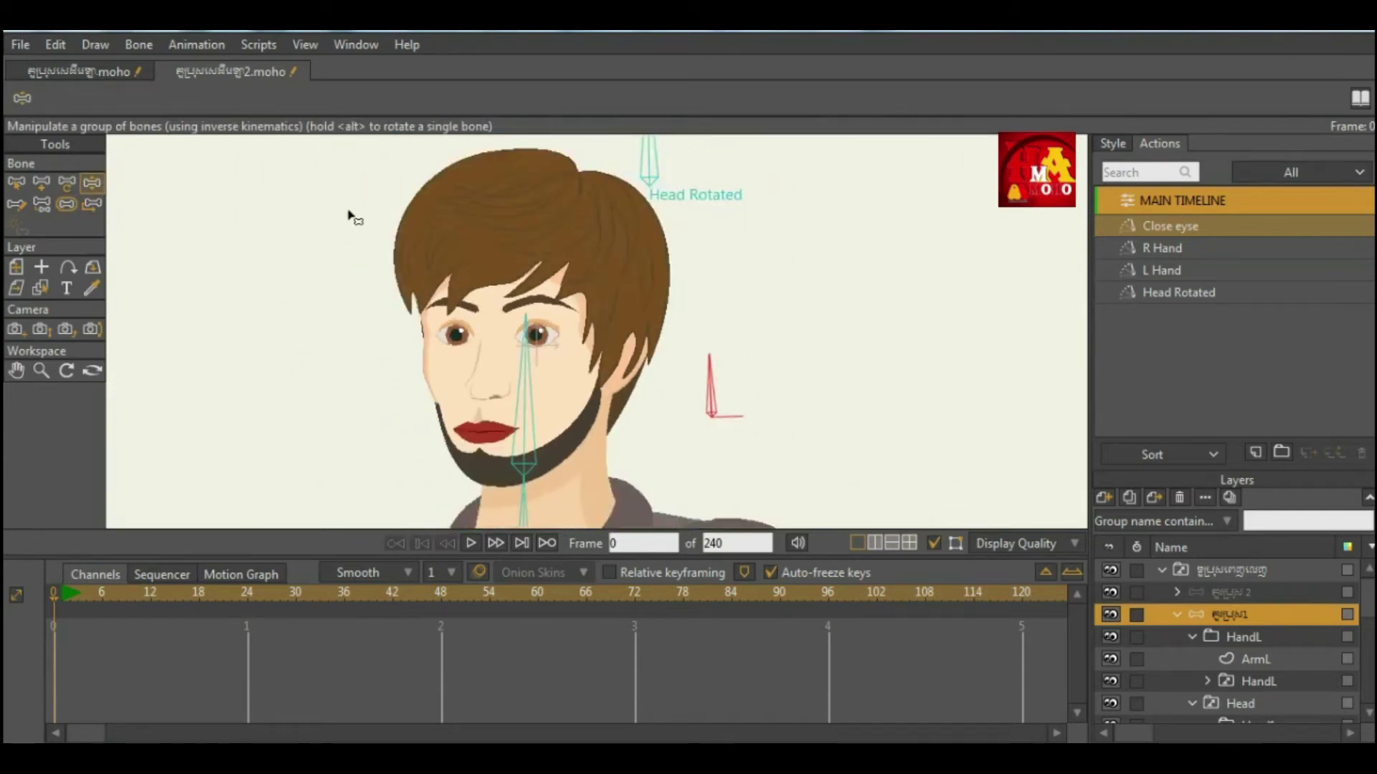
Select the Close eyse bone, show its label, and deselect it.
scroll(430, 275, "down", 5)
left_click(16, 182)
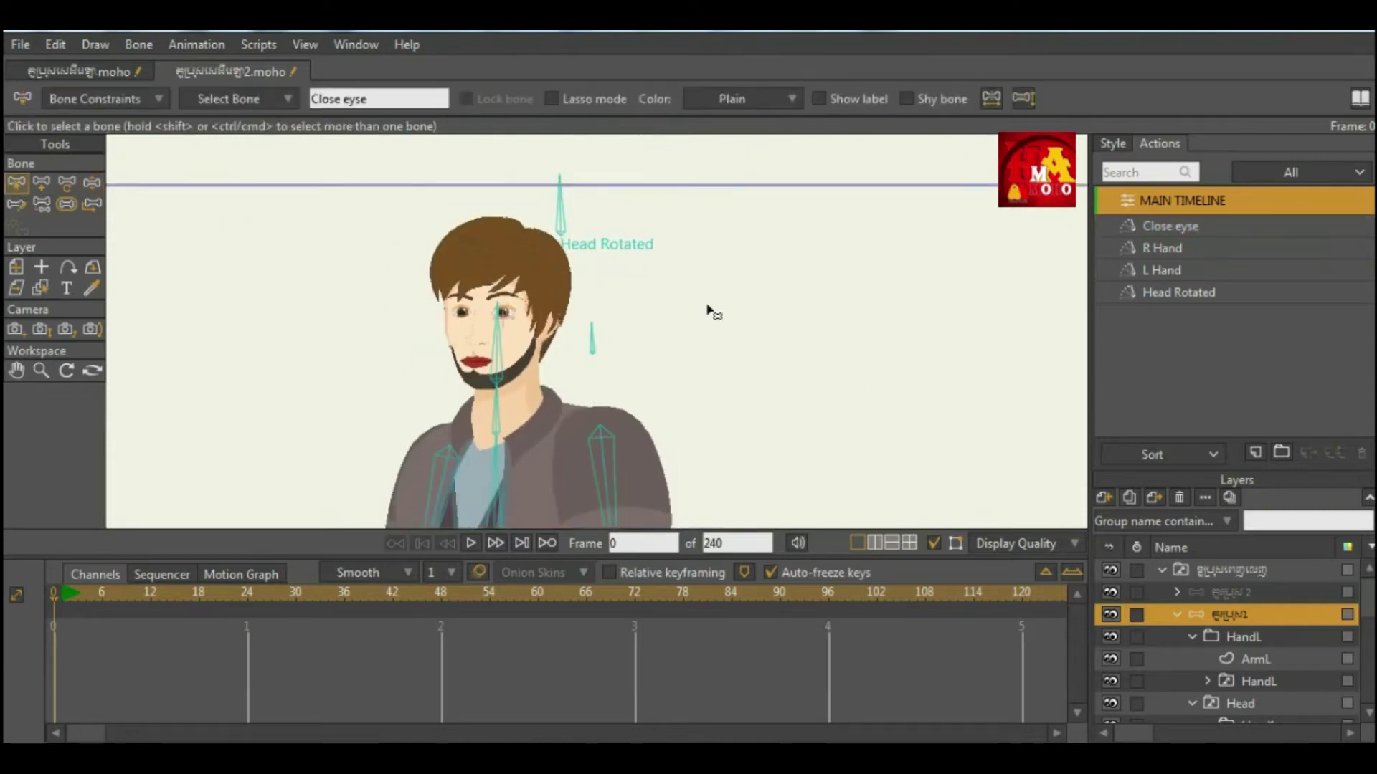
scroll(652, 310, "up", 4)
left_click(565, 357)
left_click(819, 99)
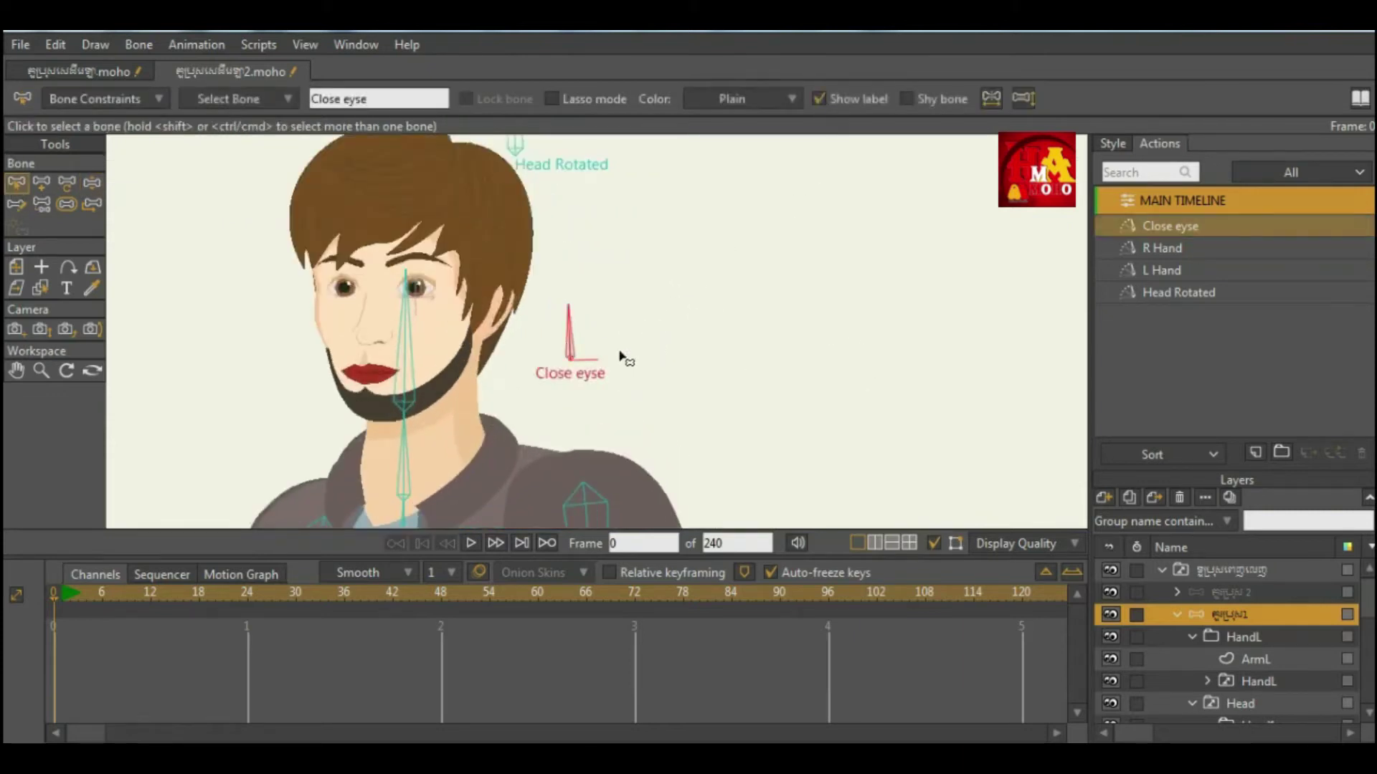
left_click(667, 270)
Add a short vertical bone beside the Close eyse bone and name it Up and down eyes.
left_click(42, 182)
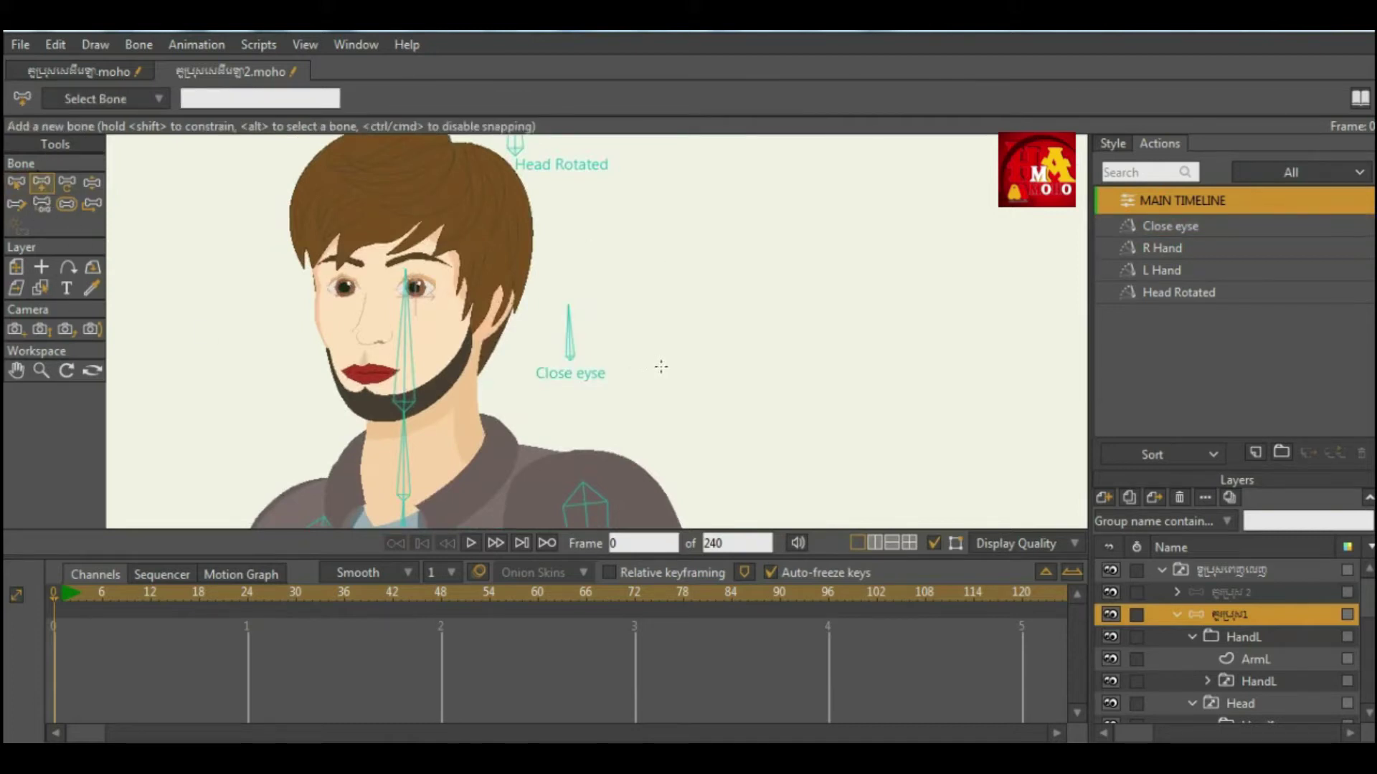
scroll(661, 366, "up", 2)
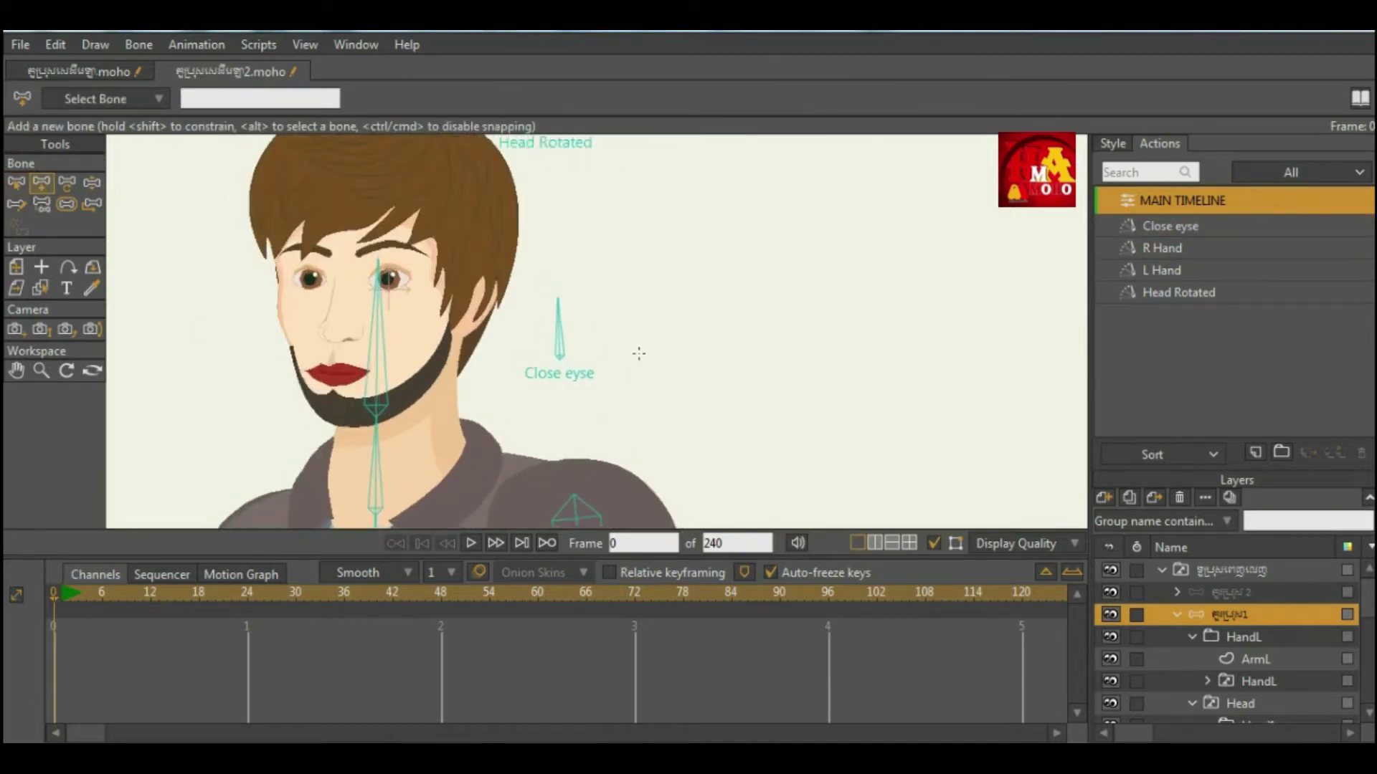
left_click_drag(638, 344, 637, 284)
double_click(220, 94)
type("Up and down")
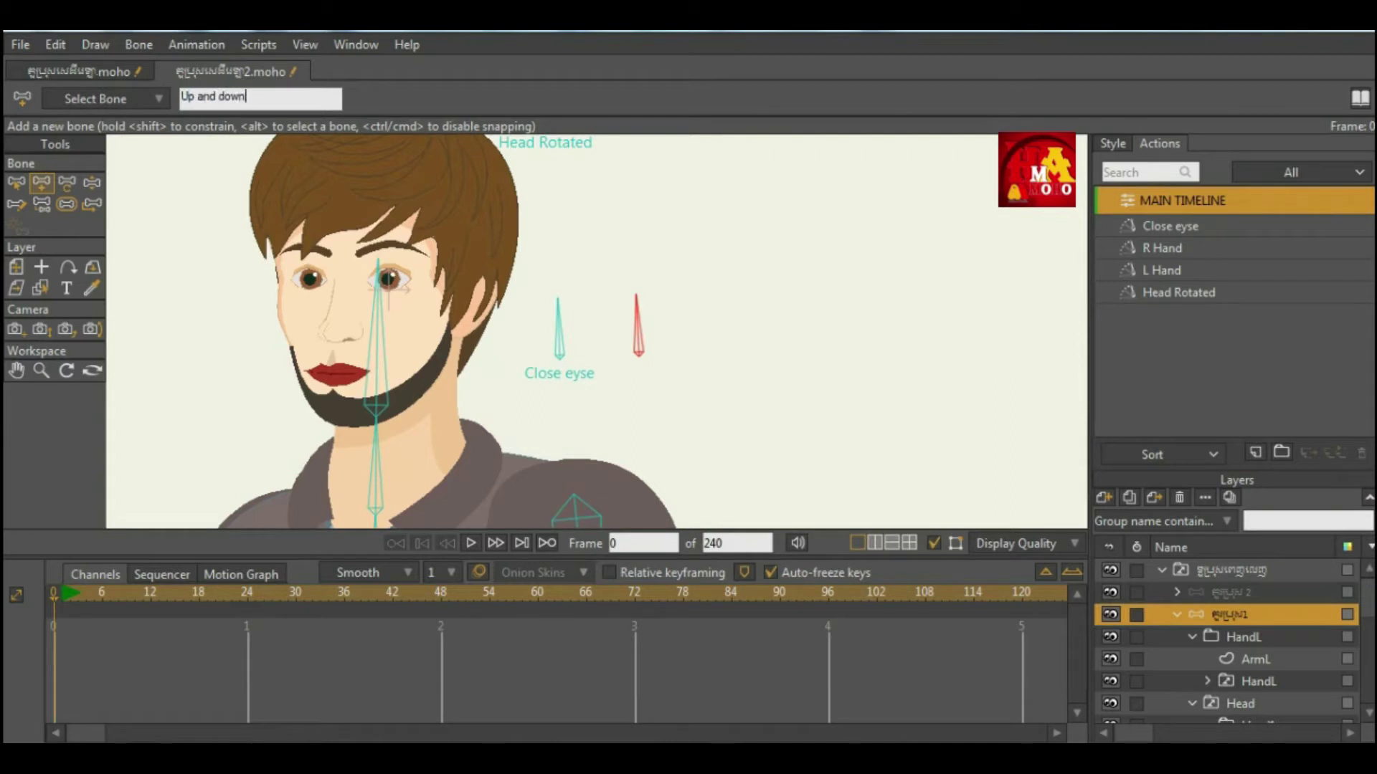
type(" eyes")
key("Return")
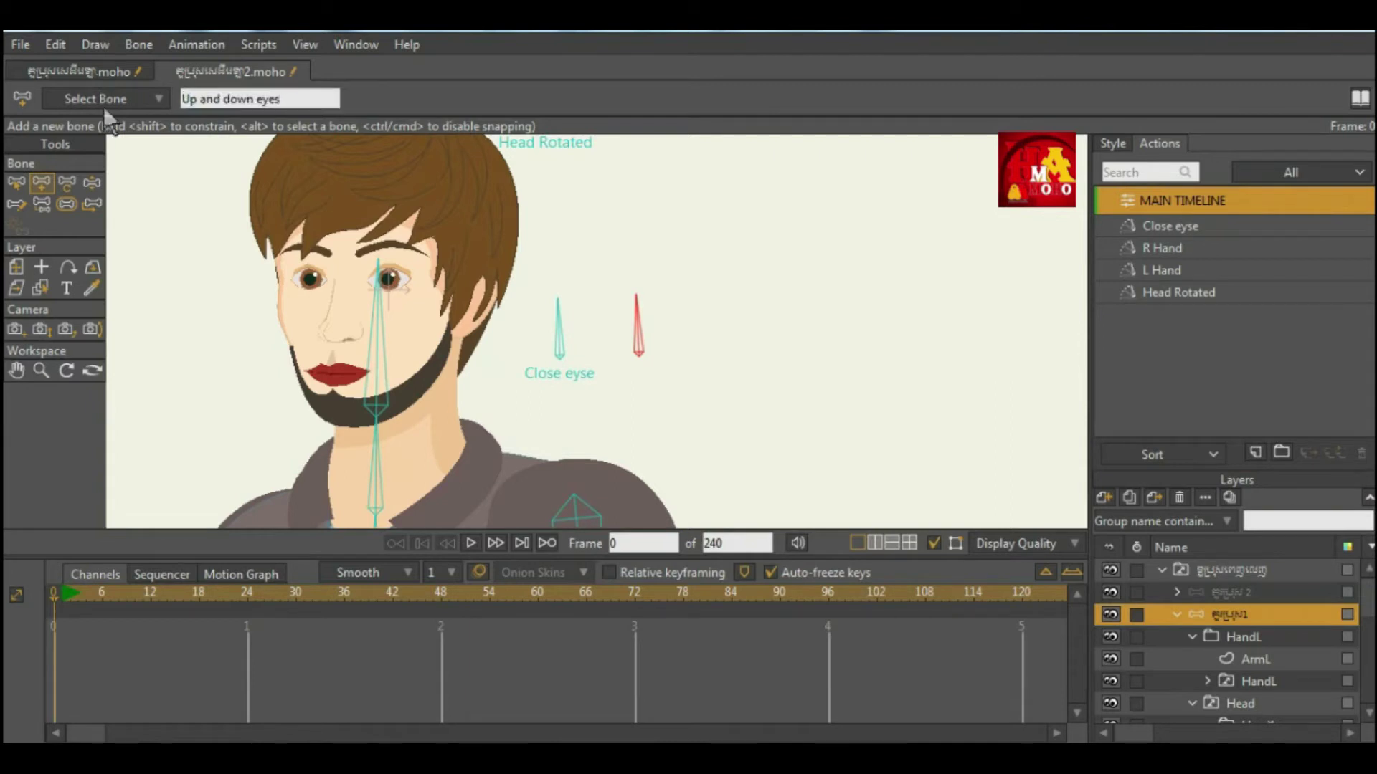
Enable angle constraints on the Up and down eyes bone with a minimum of -90 and a maximum of 90 degrees.
left_click(16, 182)
left_click(71, 98)
left_click(56, 127)
left_click(188, 149)
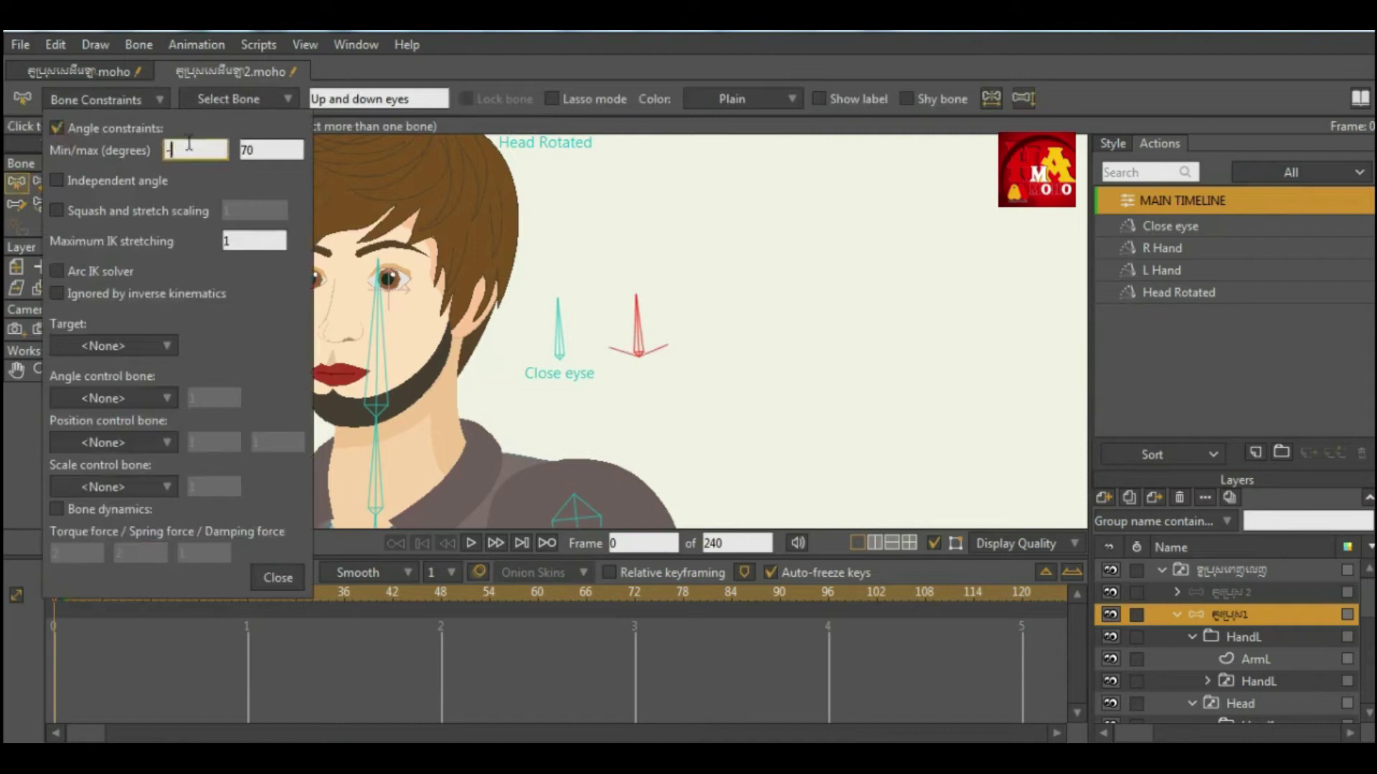
key("Tab")
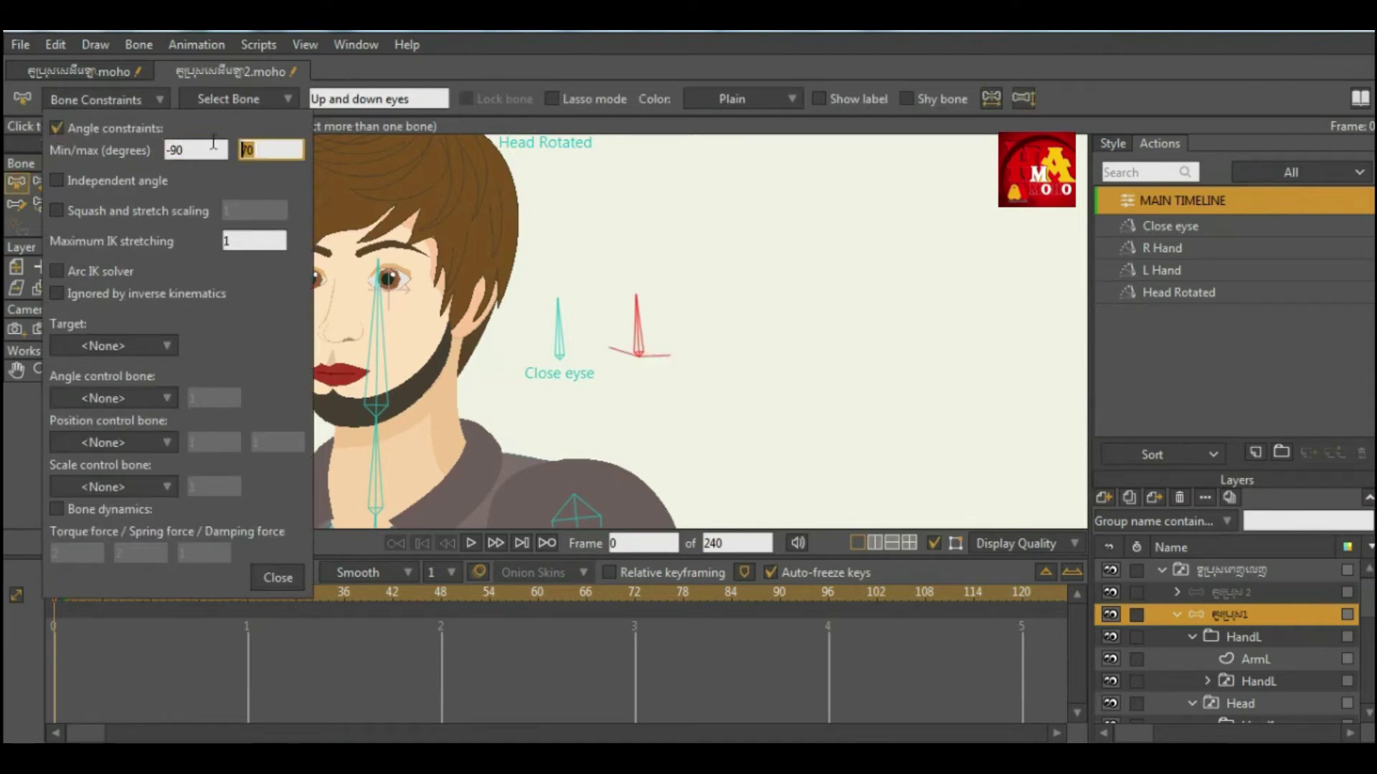
key("Tab")
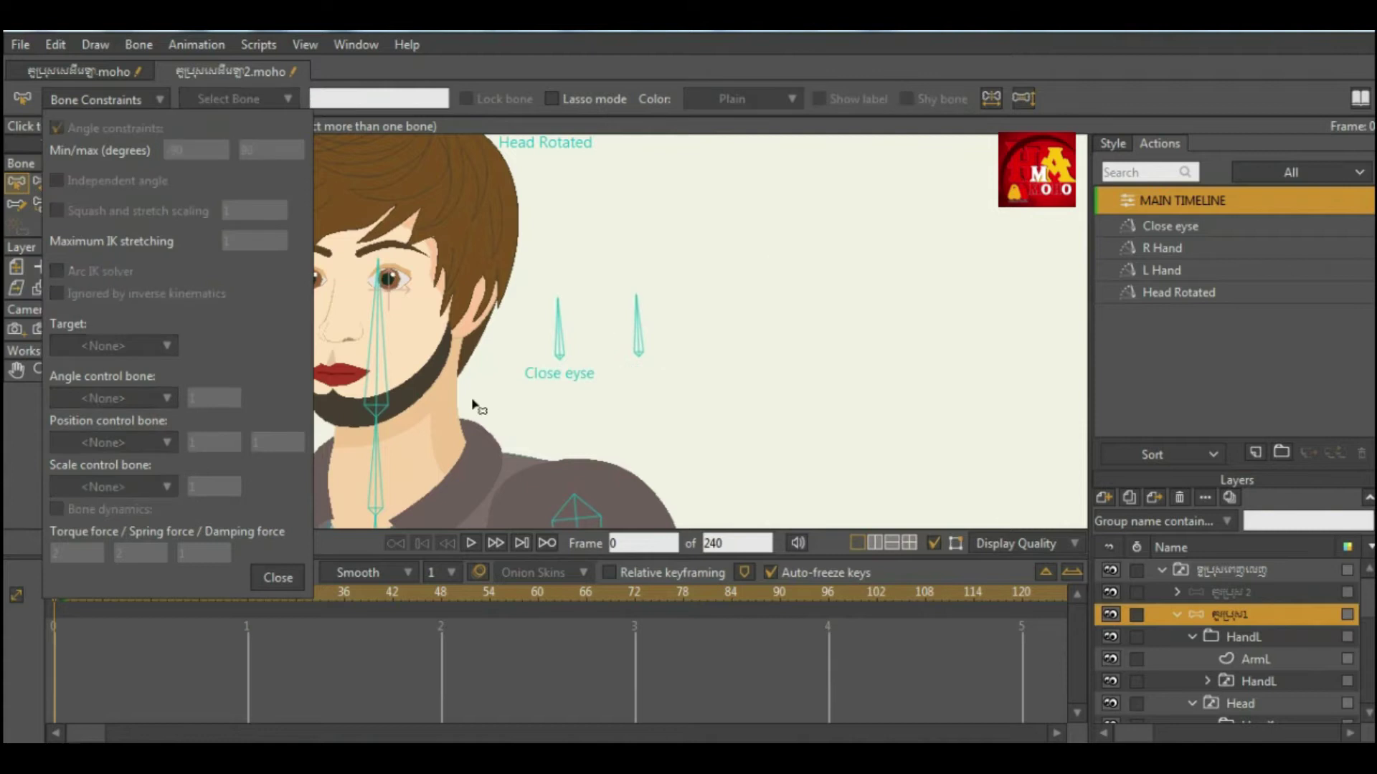
left_click(277, 578)
Create a new smart bone action for the Up and down eyes bone.
left_click(624, 345)
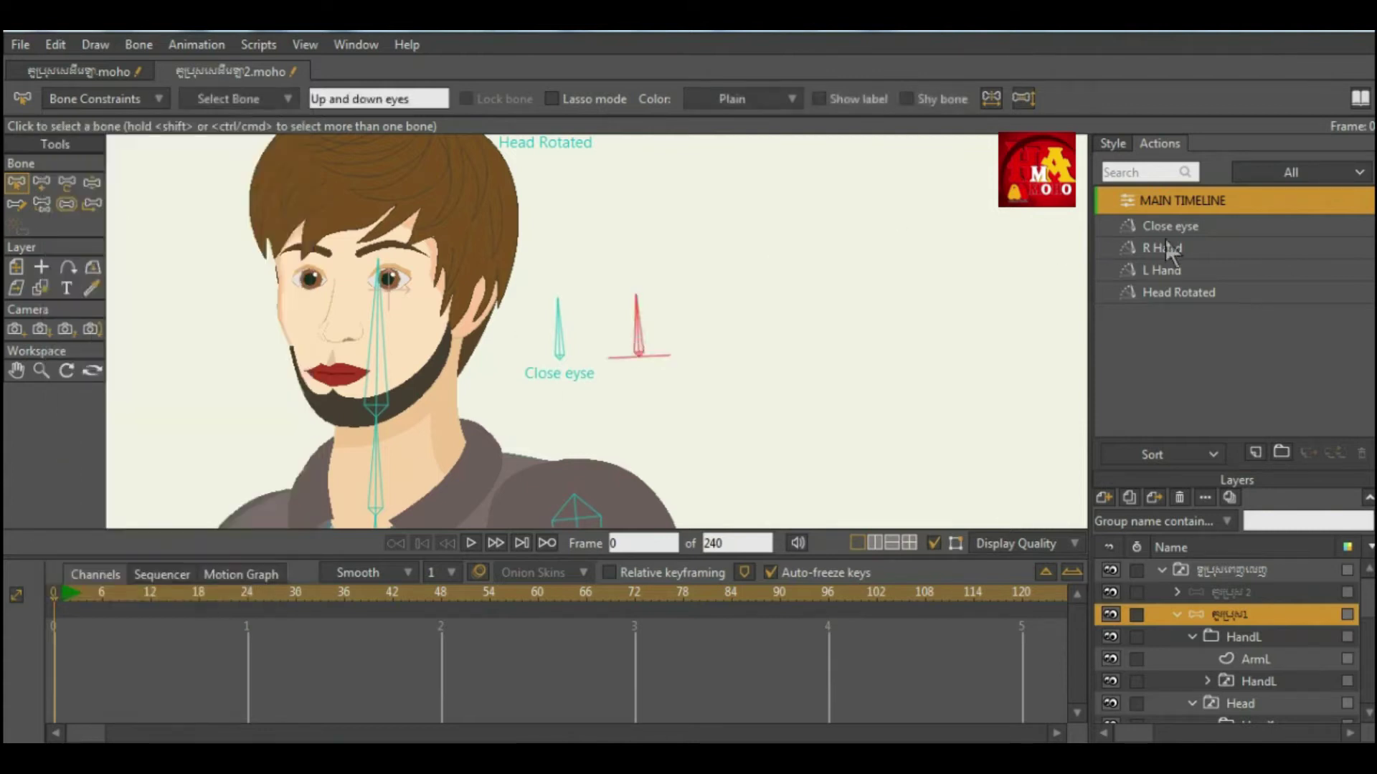
left_click(1256, 454)
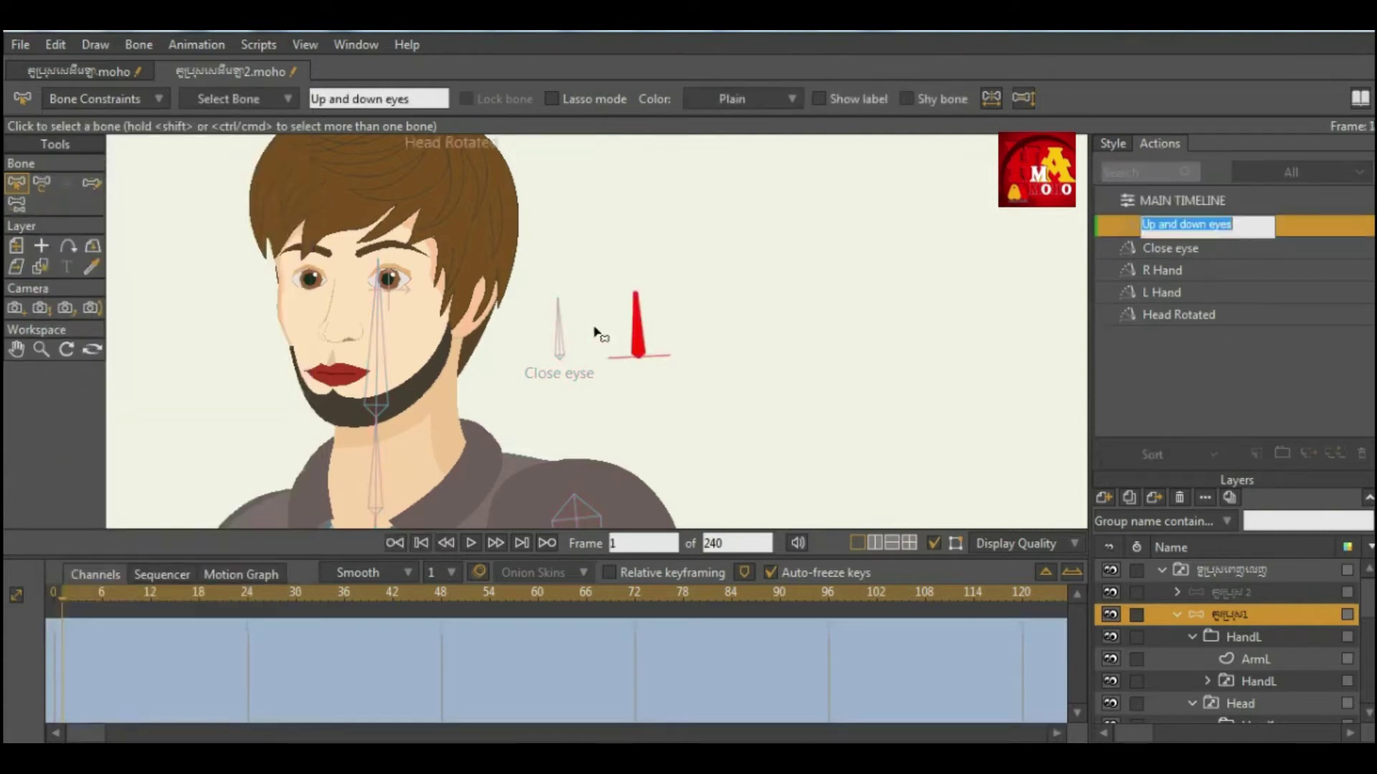
Accept the action name Up and down eyes and keyframe that bone's starting pose at frame 1.
key("Return")
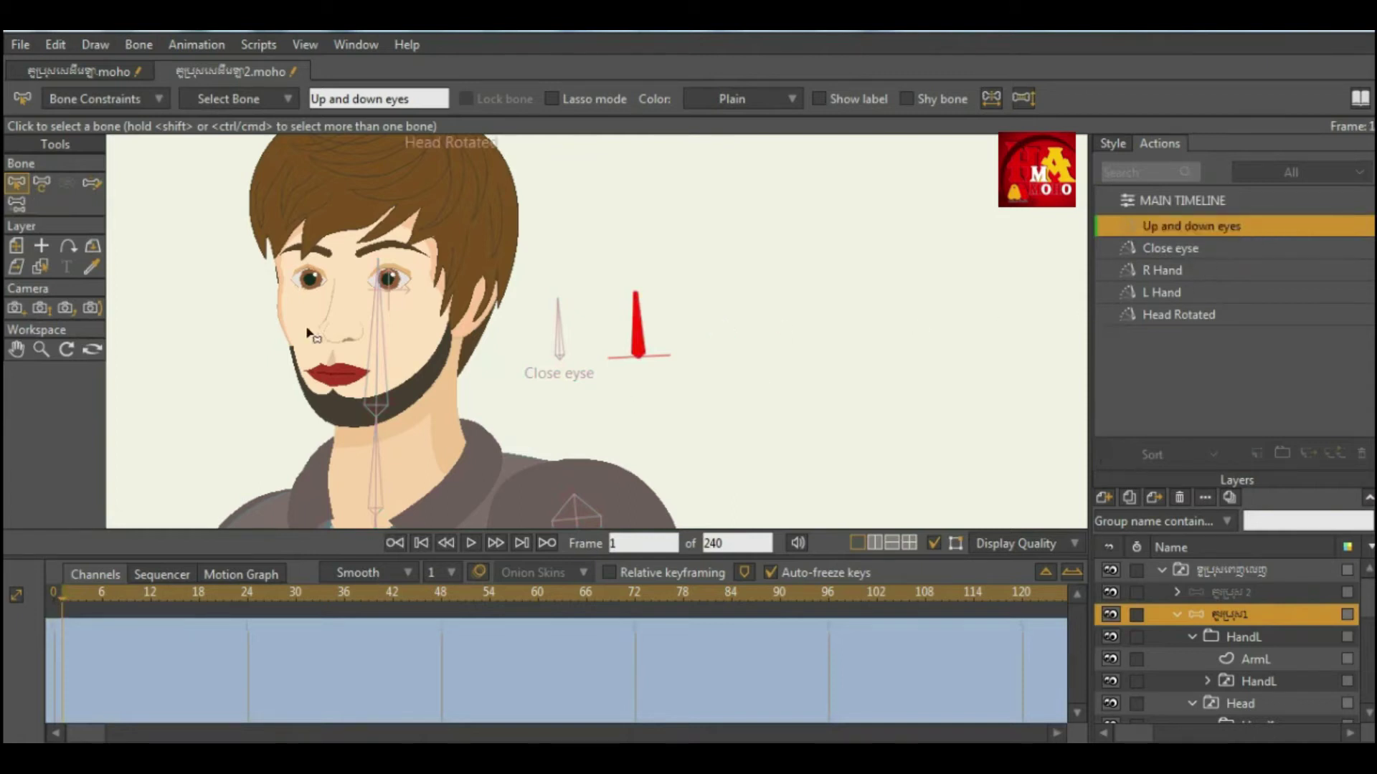
left_click(41, 182)
left_click(635, 323)
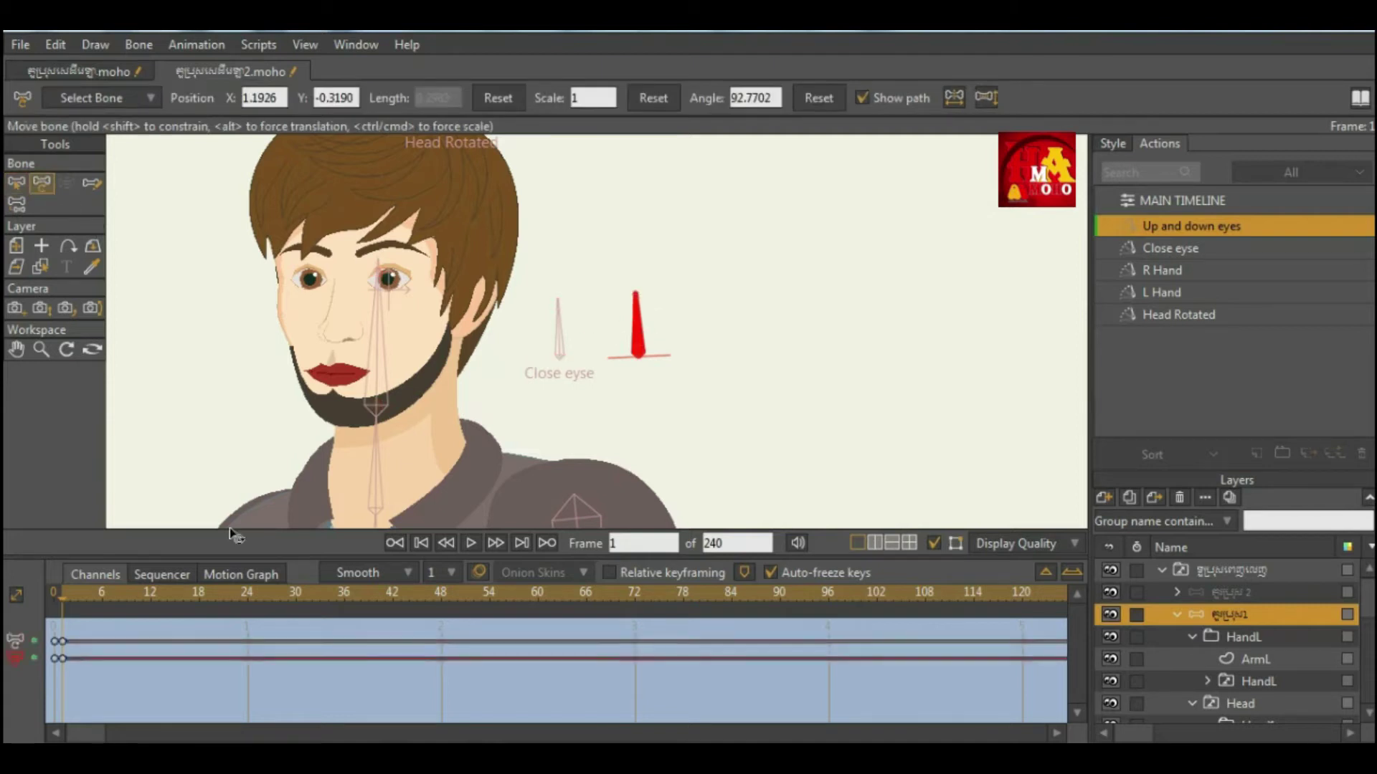
Keyframe the starting positions of both irises on the eyes1 layer at frame 1.
scroll(340, 281, "up", 3)
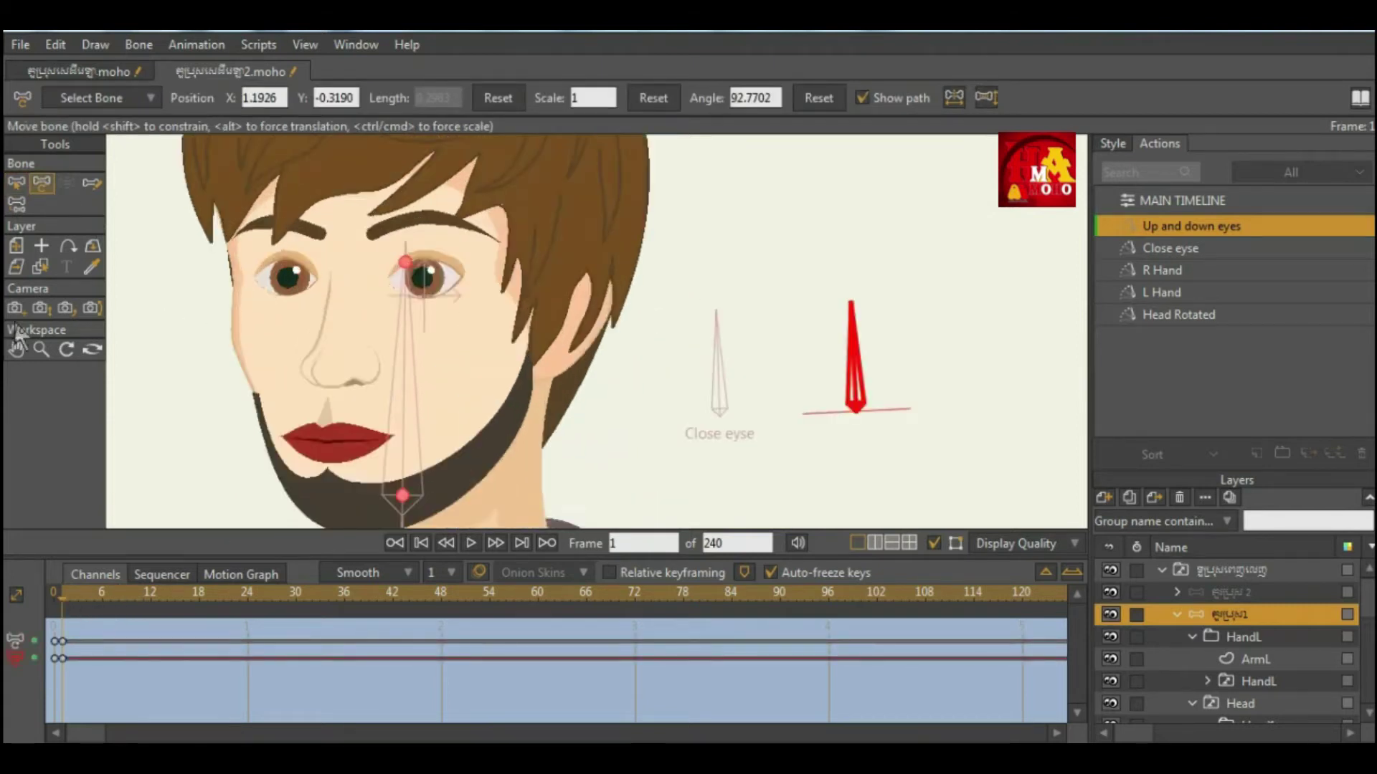
left_click(43, 268)
scroll(287, 279, "up", 3)
left_click(286, 280)
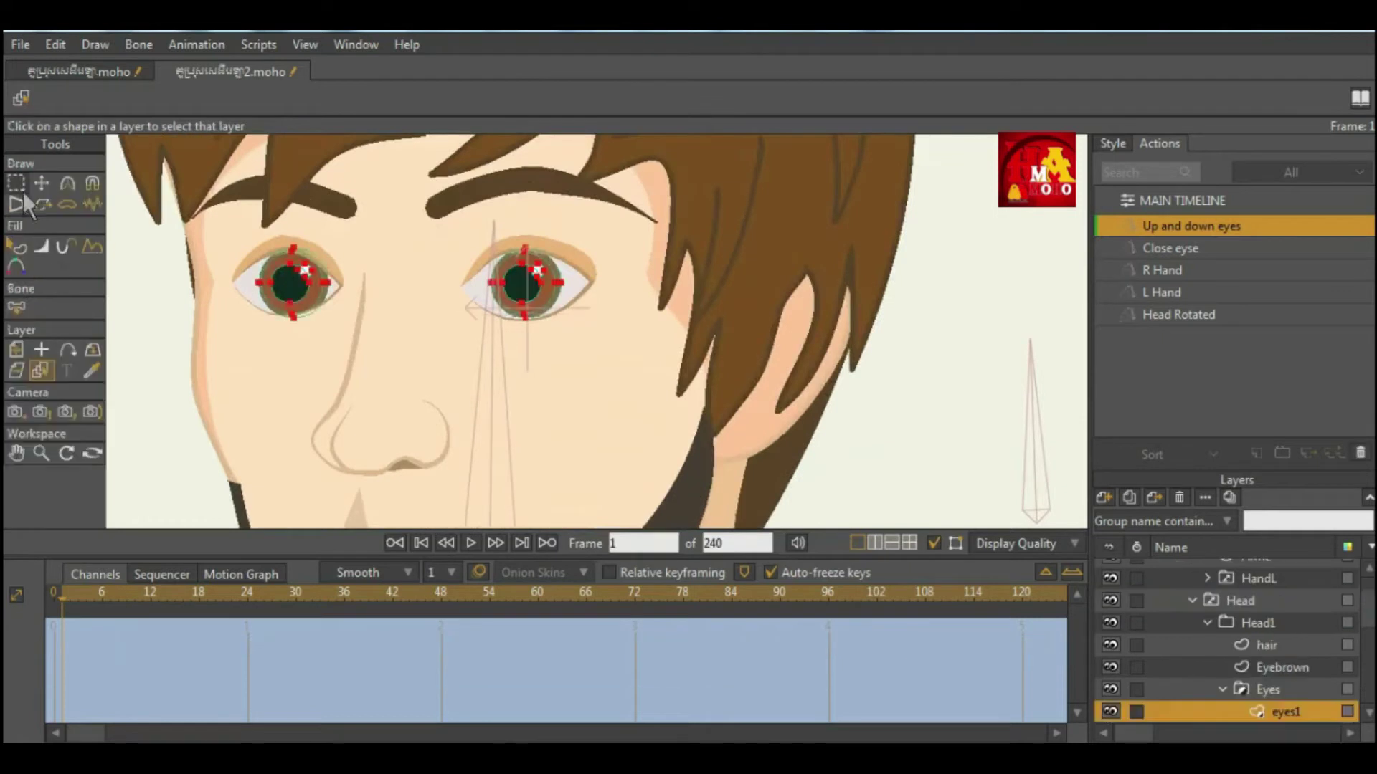
left_click(17, 185)
left_click_drag(222, 217, 695, 414)
key("t")
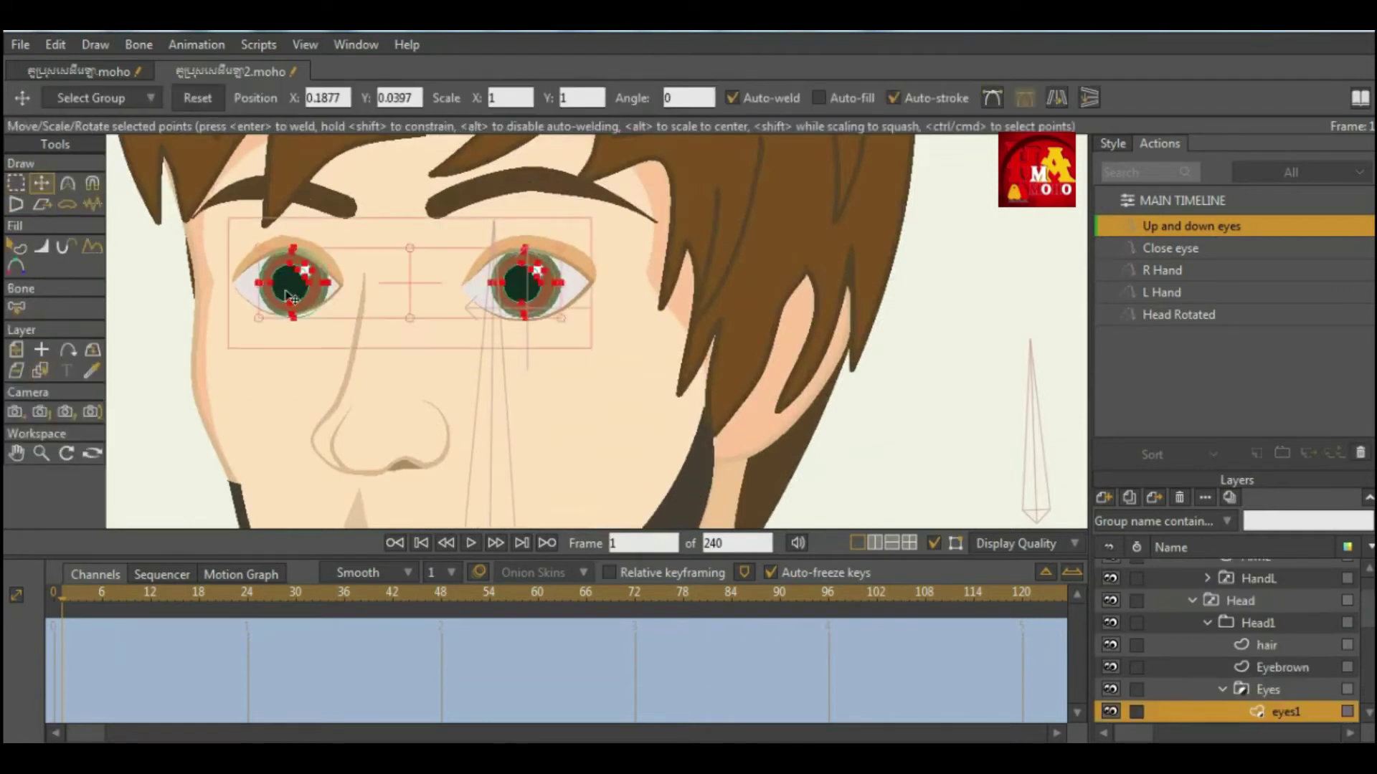
left_click(299, 288)
left_click(528, 293)
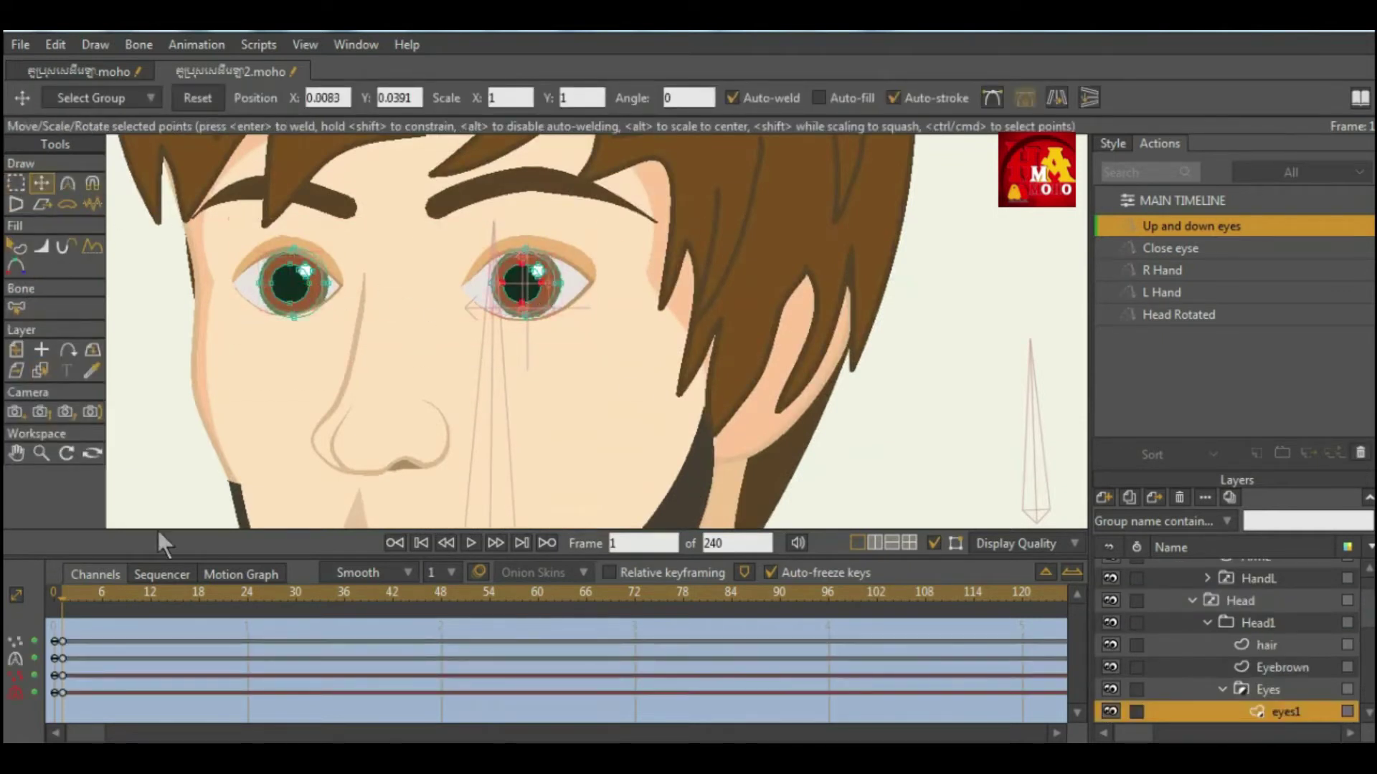
Keyframe the starting shapes of both eye whites on the eyes layer at frame 1.
left_click(40, 370)
left_click(244, 282)
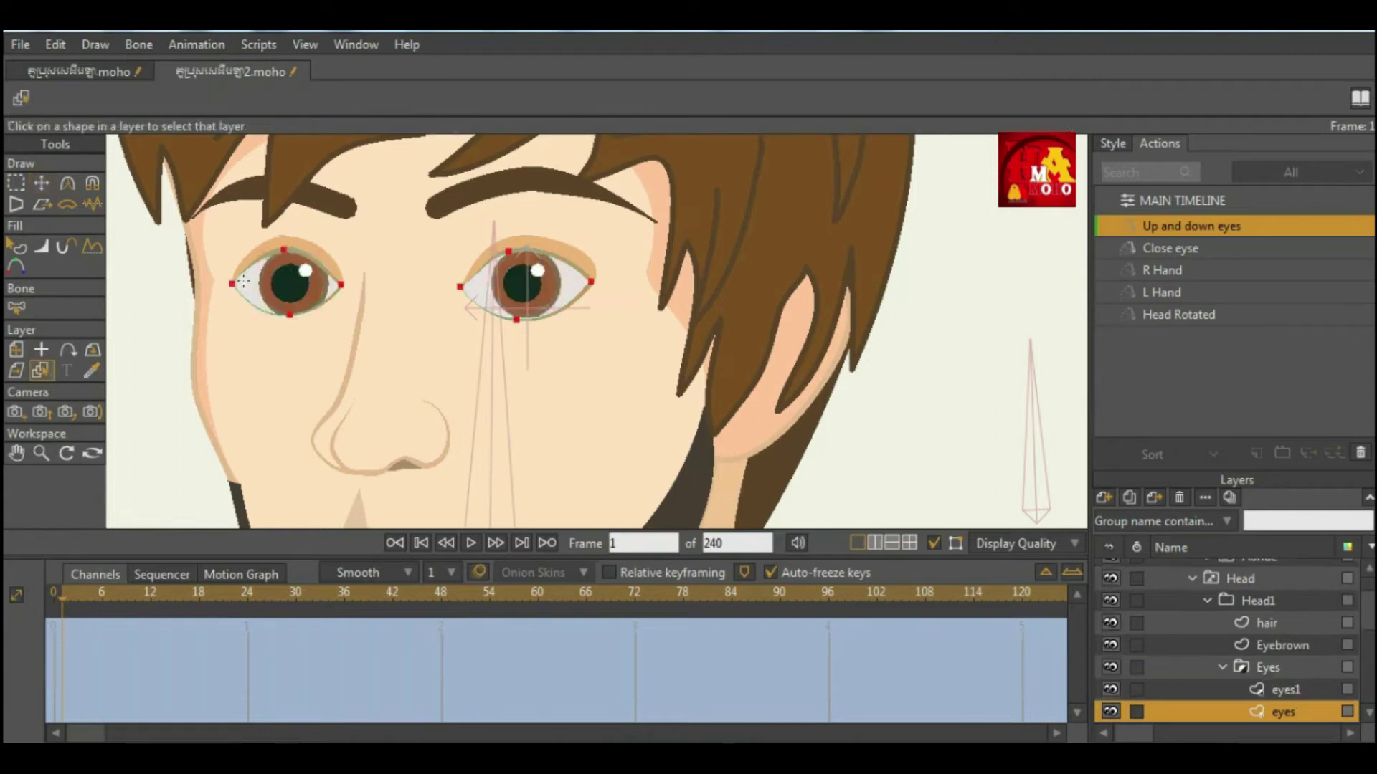
left_click(44, 185)
left_click(253, 293)
left_click(486, 289)
Keyframe the starting shapes of both eyelids on the Eyes back layer at frame 1.
left_click(43, 367)
left_click(309, 242)
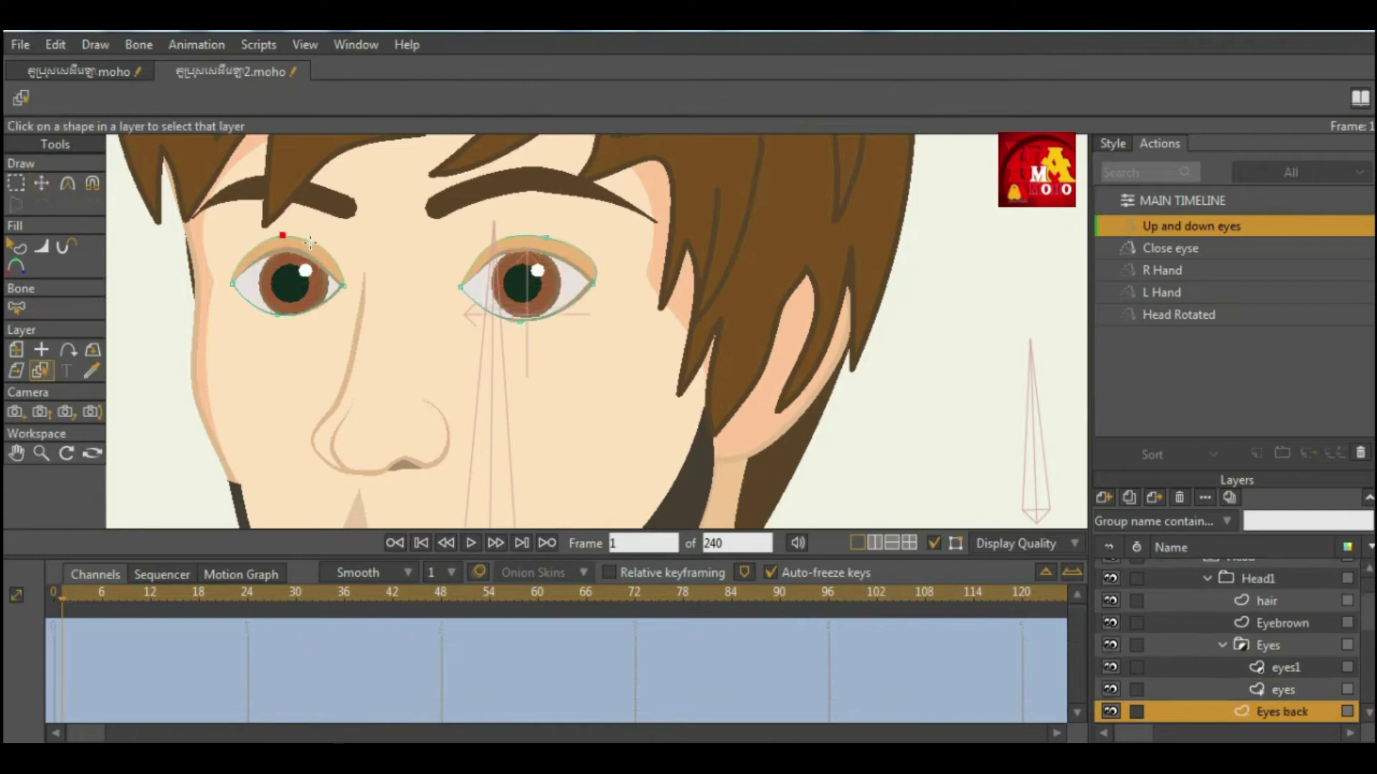
left_click(41, 183)
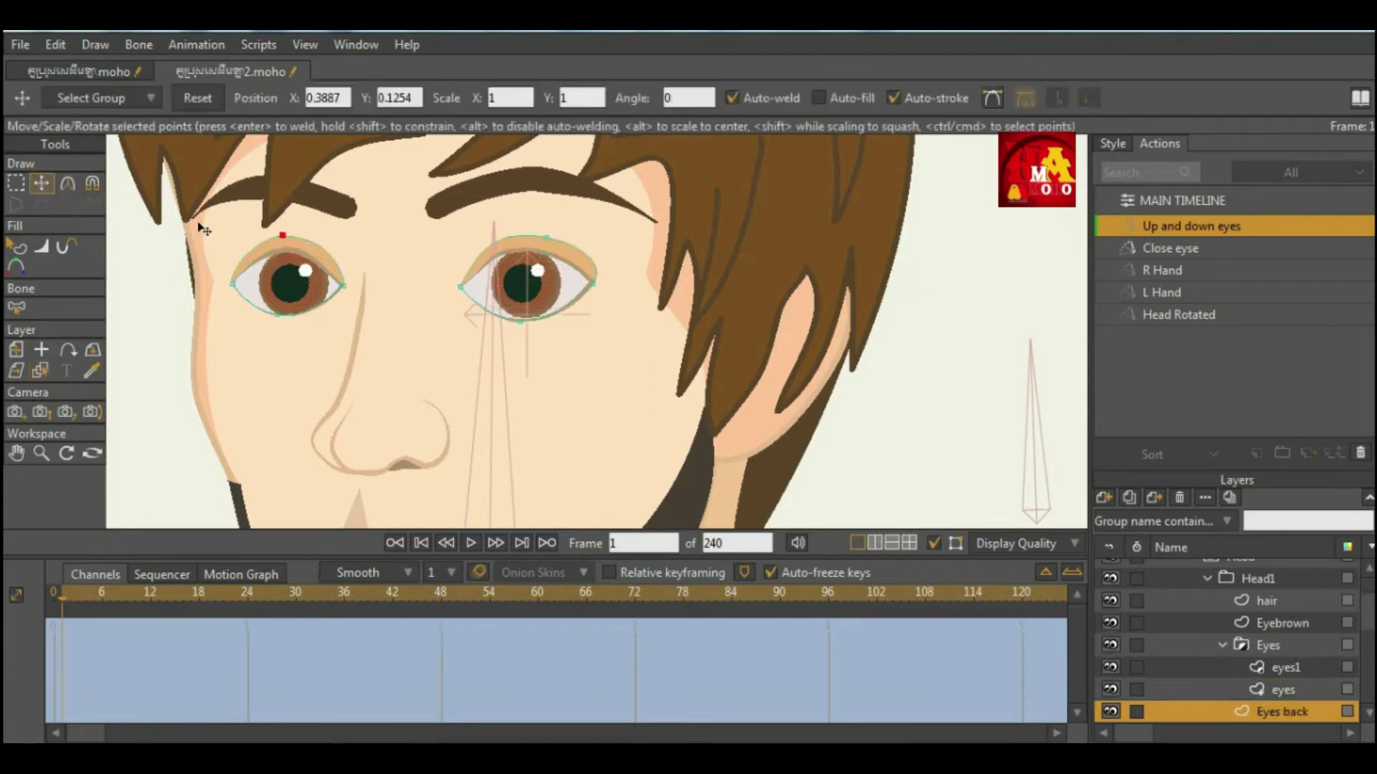
left_click_drag(333, 262, 332, 257)
double_click(521, 248)
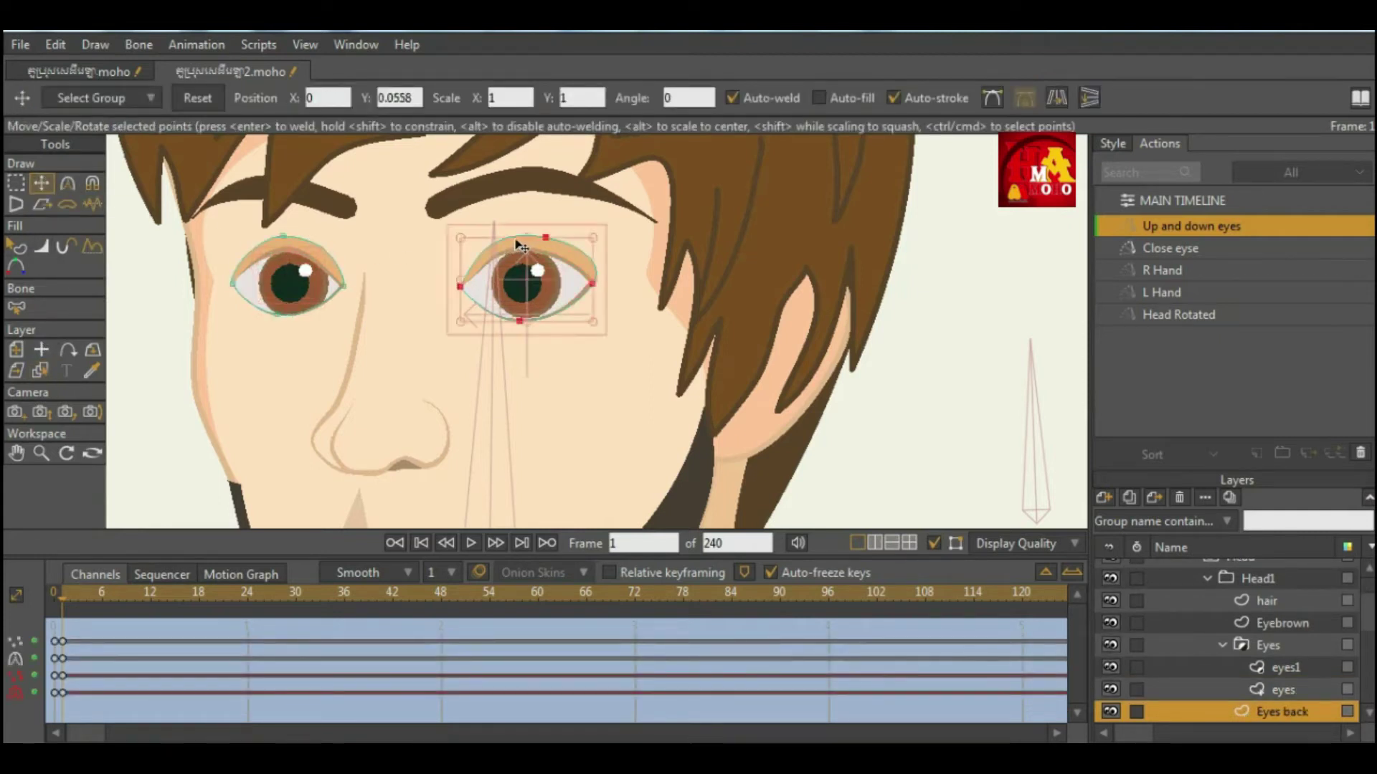
Keyframe the starting shapes of both eyebrows on the Eyebrown layer at frame 1.
left_click(40, 370)
left_click(322, 196)
left_click(40, 182)
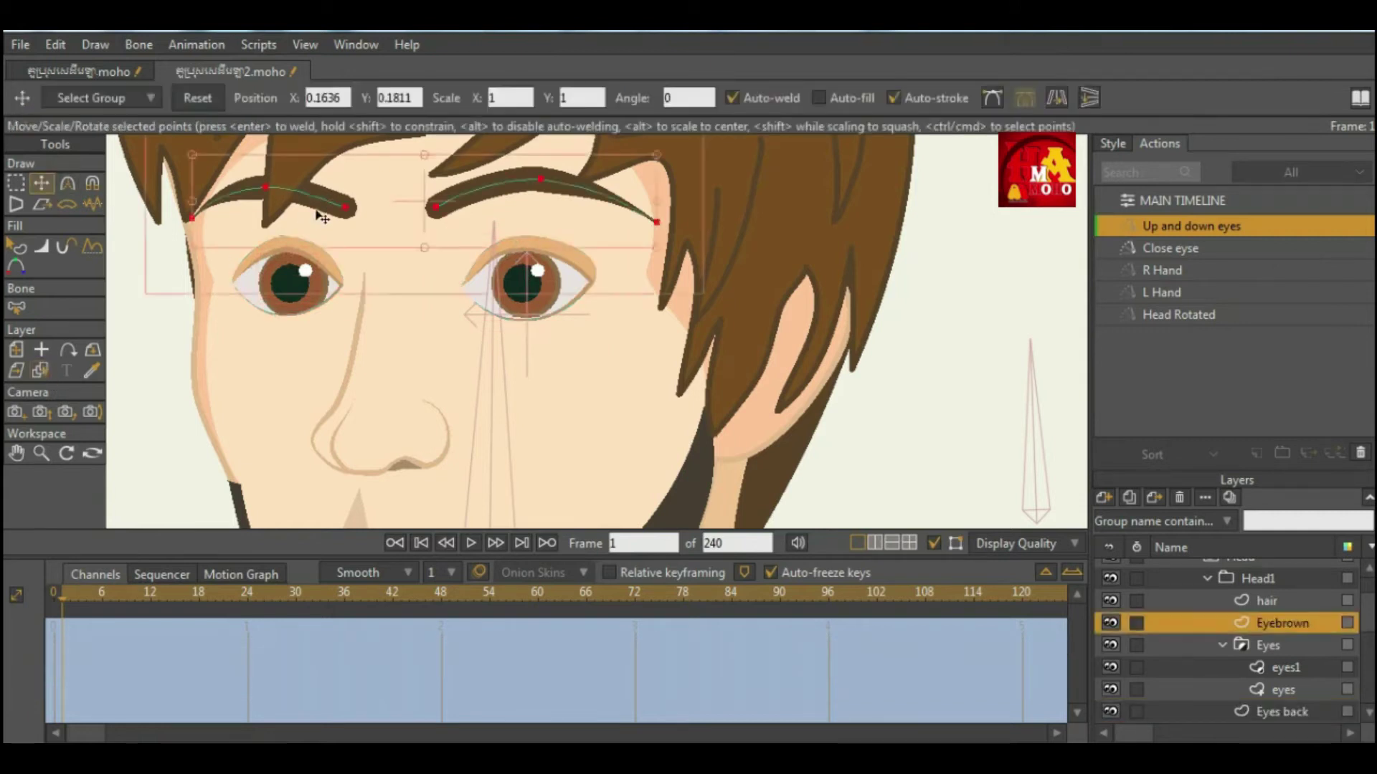
left_click_drag(401, 203, 401, 202)
double_click(445, 207)
At frame 12, move all the iris points on the eyes1 layer up to about X 0.1996, Y 0.0679.
left_click_drag(122, 590, 151, 591)
left_click(41, 370)
left_click(287, 279)
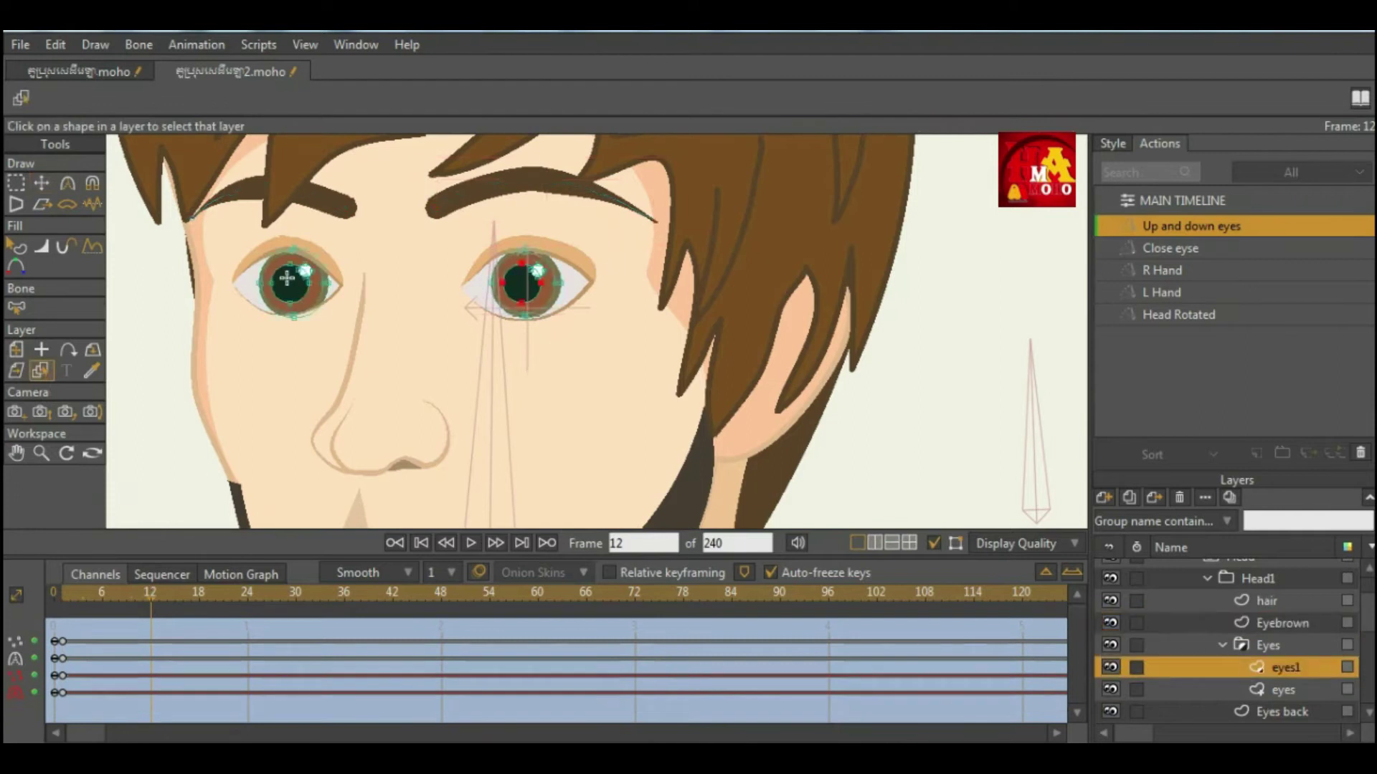
key("g")
key("ctrl+a")
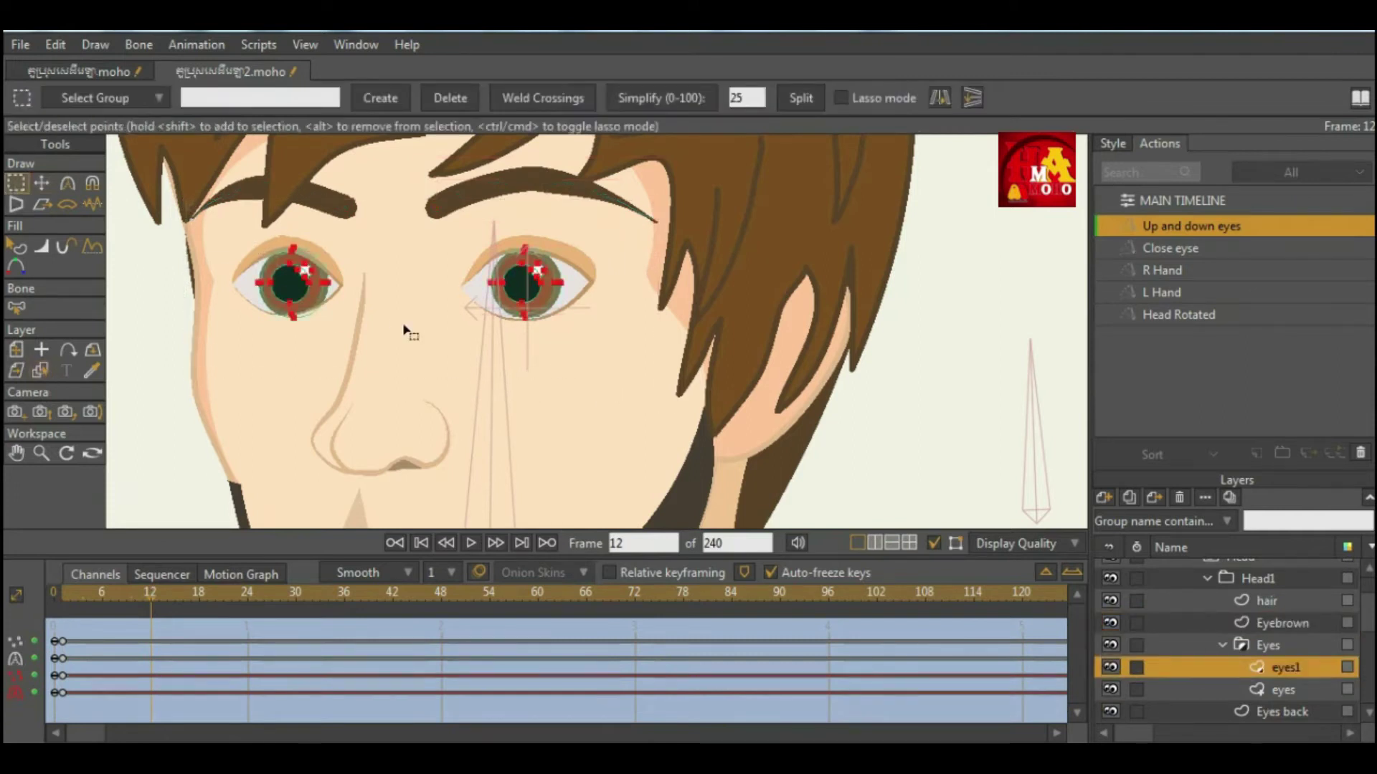
left_click(42, 184)
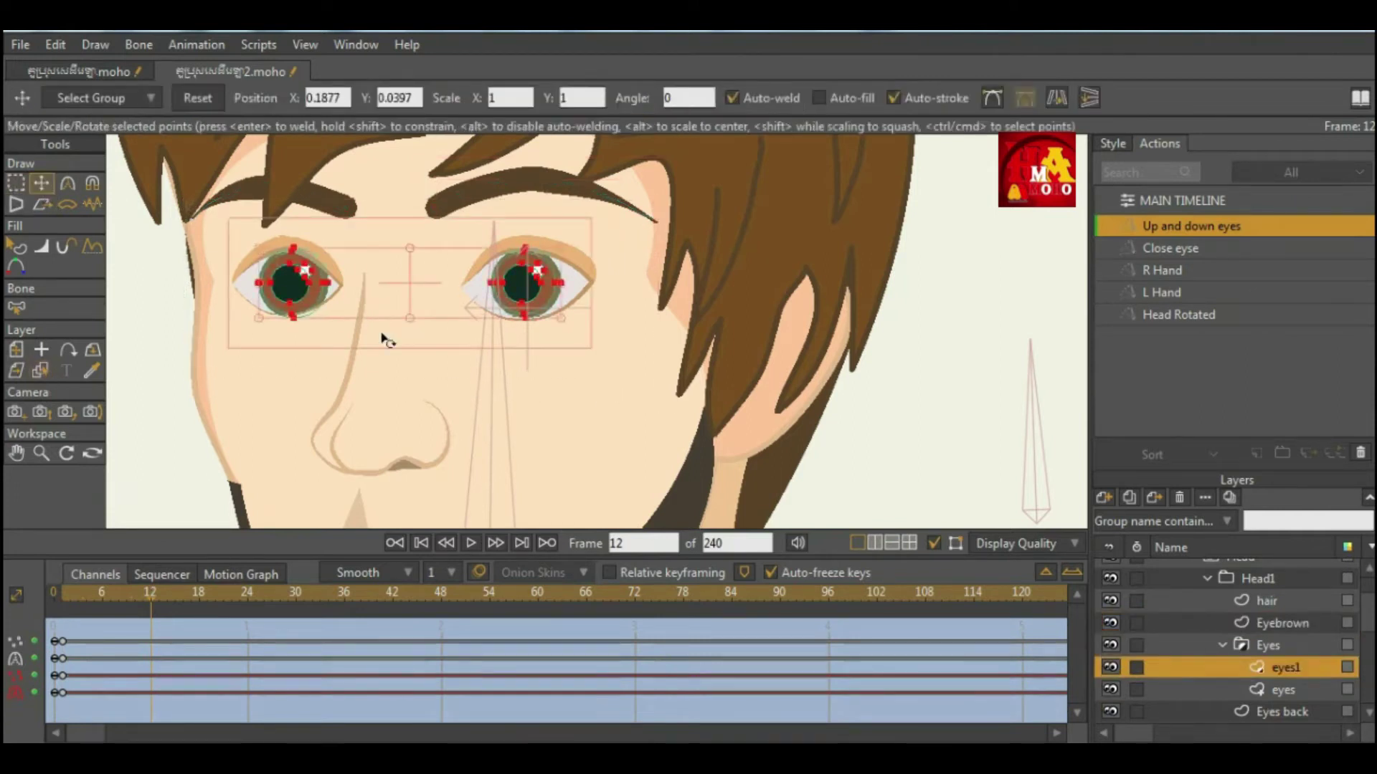
left_click_drag(451, 294, 413, 254)
Examine the raised irises up close and against the whole face, with the point markers hidden.
scroll(439, 271, "down", 5)
scroll(444, 284, "up", 2)
scroll(451, 284, "up", 2)
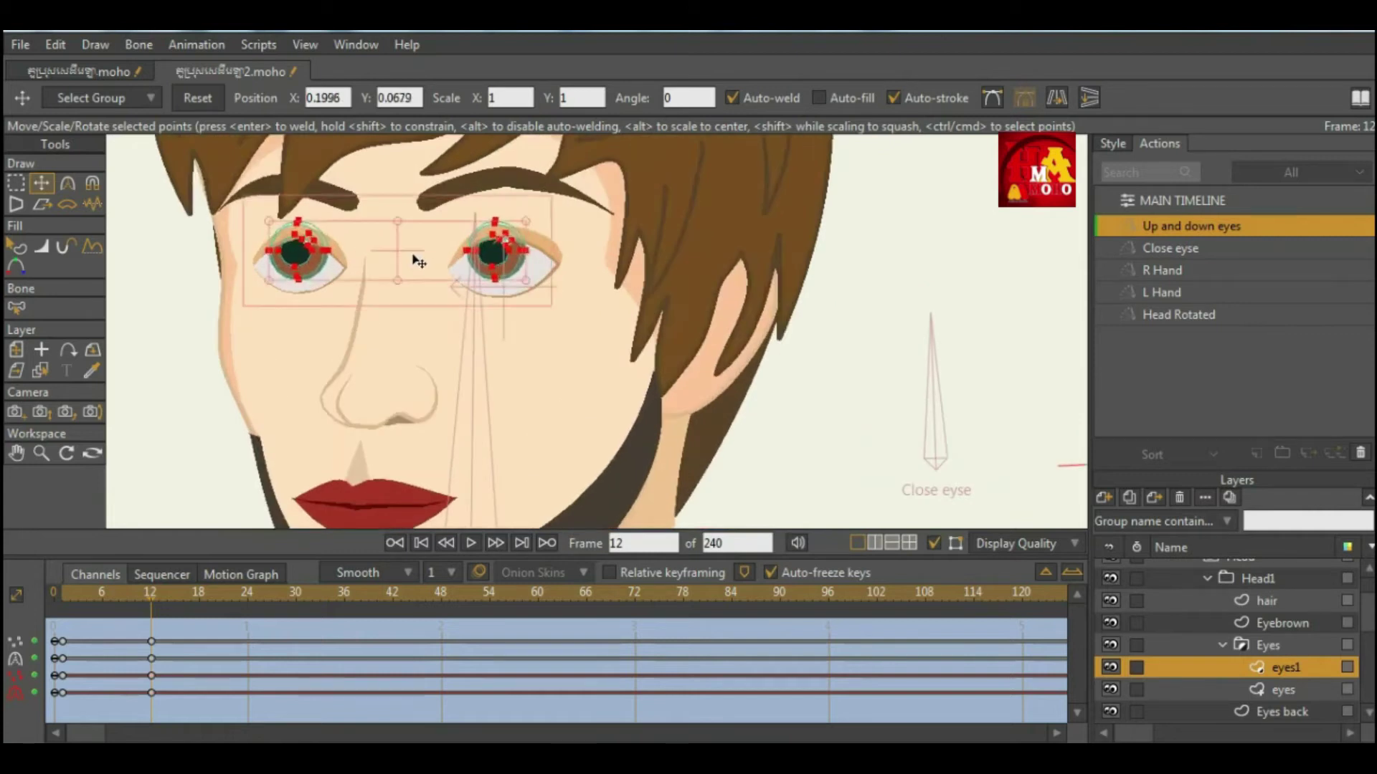
scroll(414, 258, "down", 4)
scroll(415, 258, "up", 3)
left_click(16, 248)
scroll(439, 331, "down", 5)
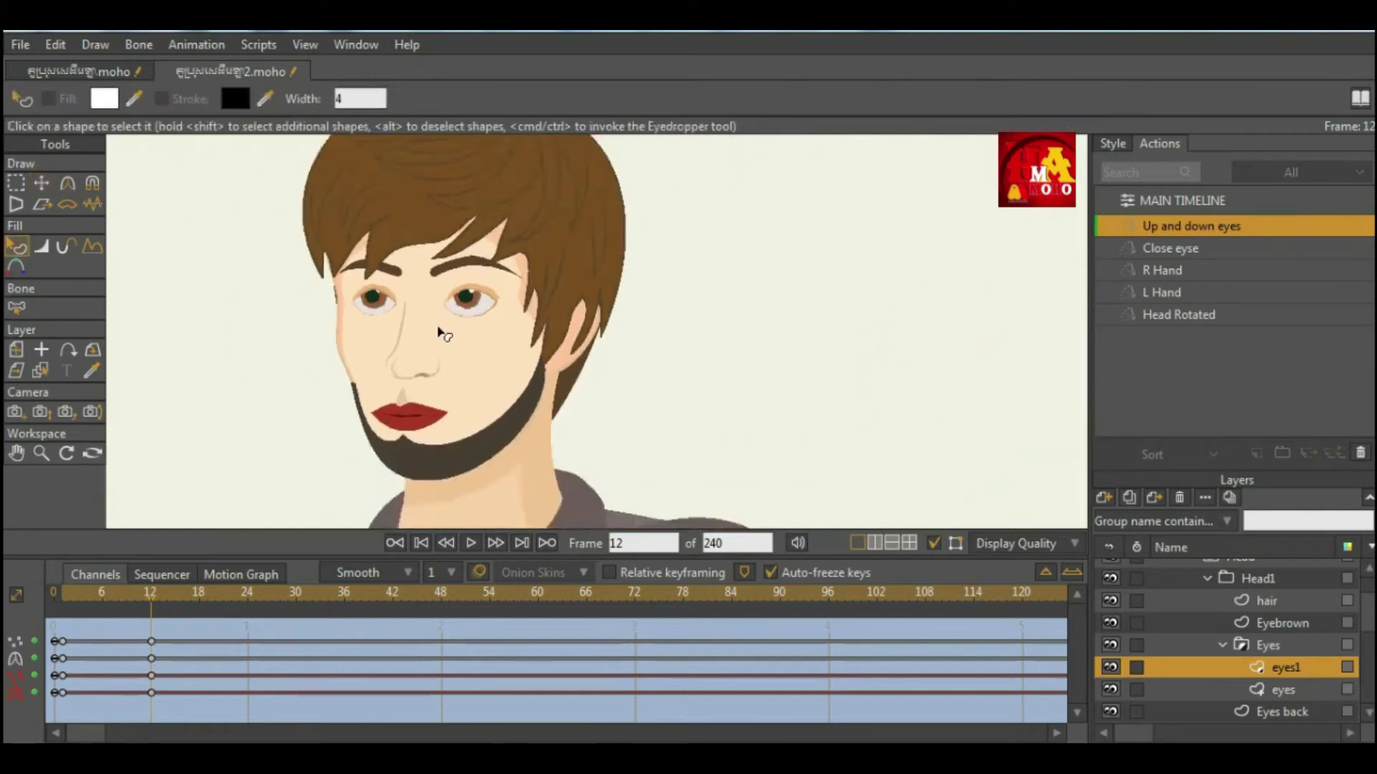
scroll(439, 332, "up", 3)
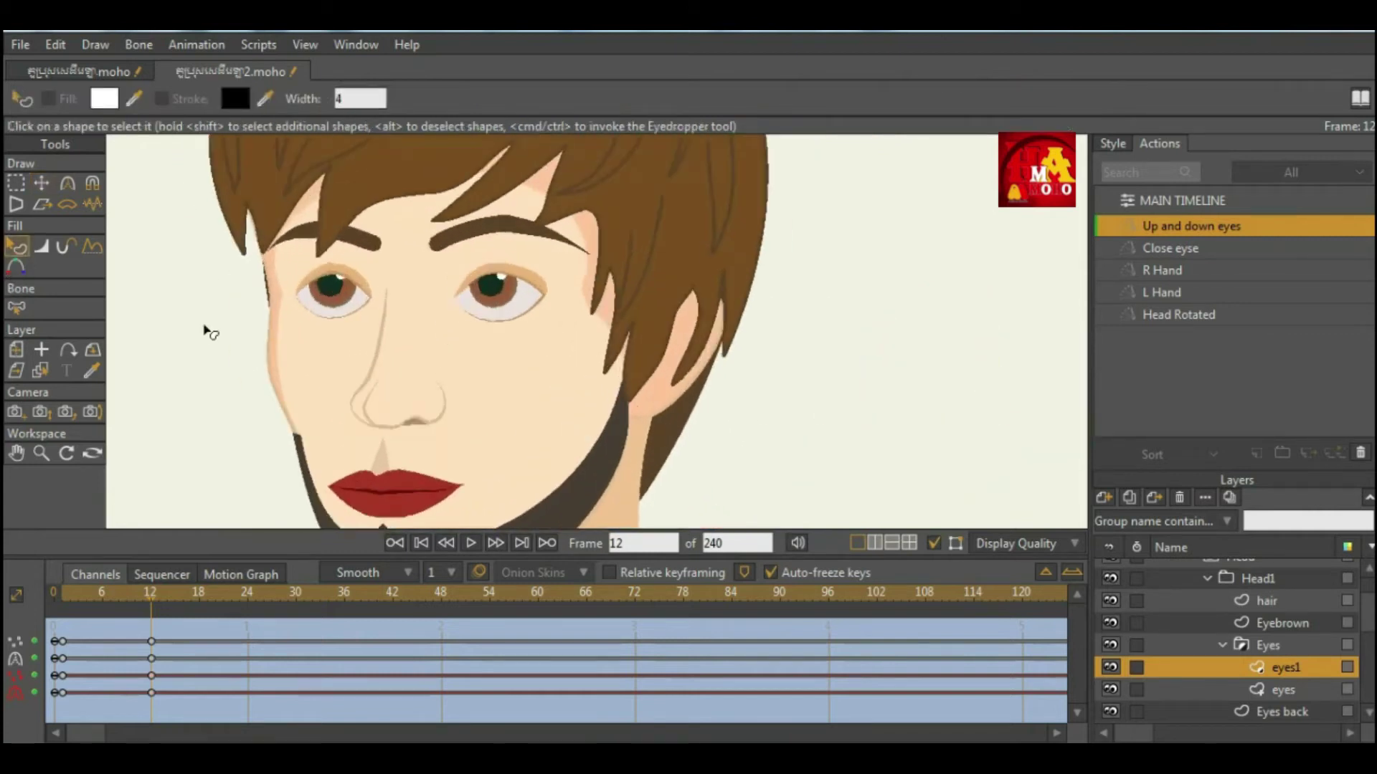
At frame 12, raise the top points of both eye whites on the eyes layer to about Y 0.1102.
left_click(40, 371)
scroll(390, 305, "up", 4)
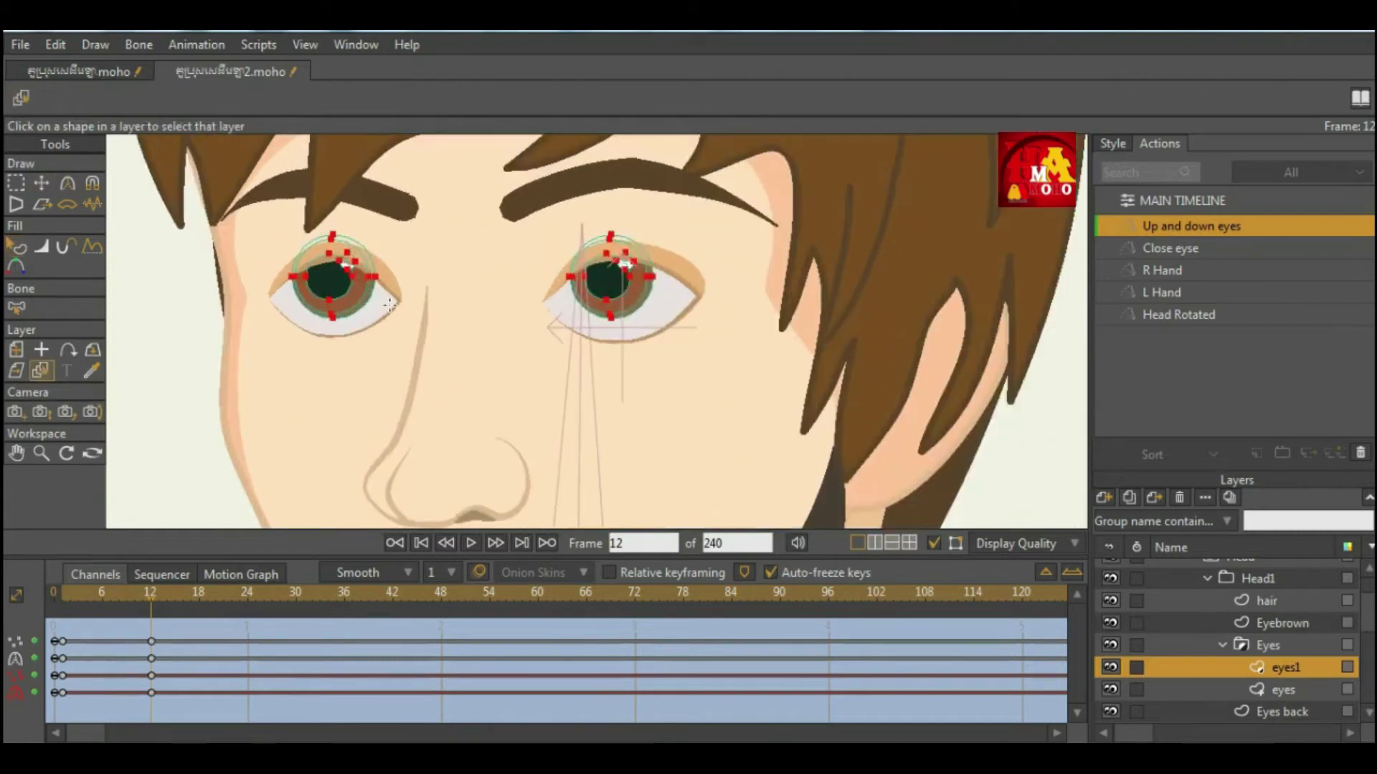
left_click(390, 304)
left_click(16, 182)
left_click_drag(236, 199, 614, 286)
left_click(41, 182)
left_click_drag(506, 280, 506, 272)
scroll(512, 282, "down", 2)
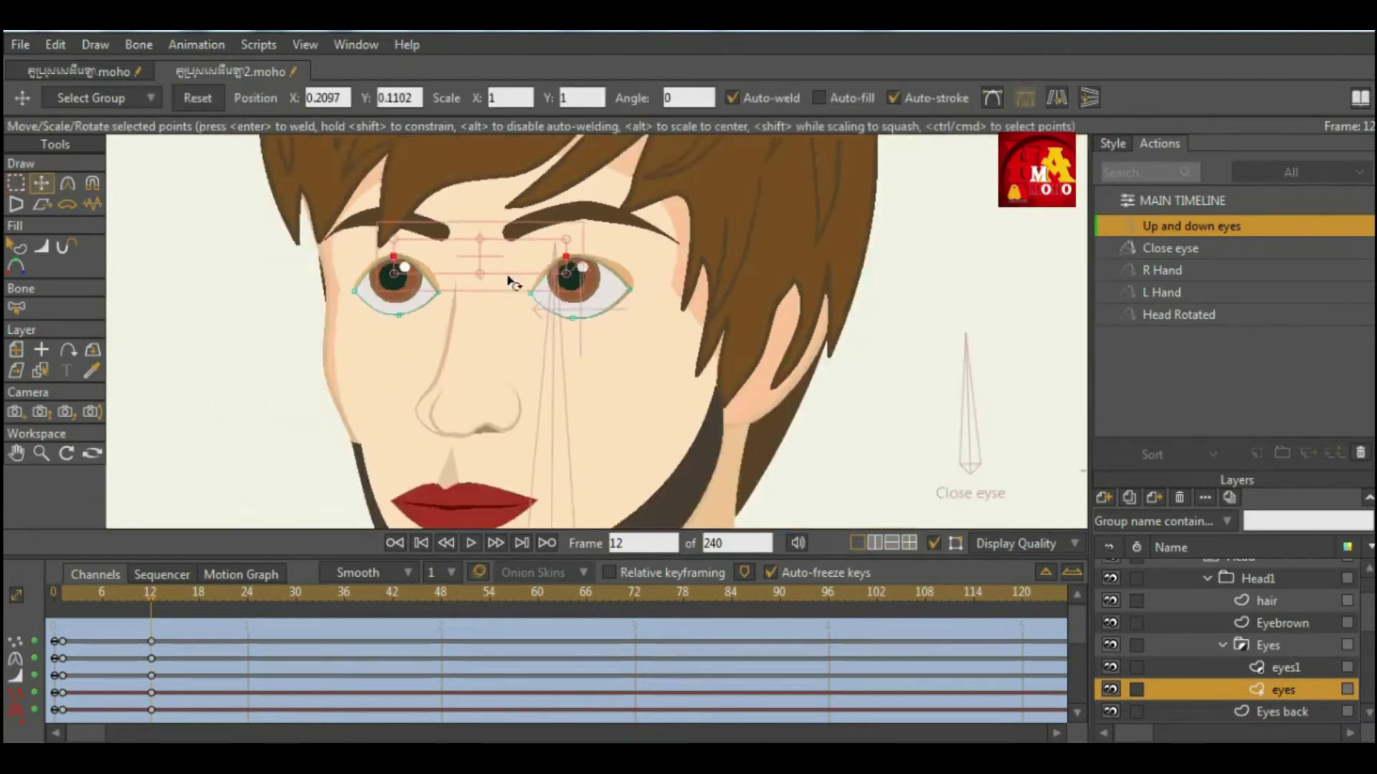
scroll(512, 281, "down", 2)
scroll(459, 284, "up", 4)
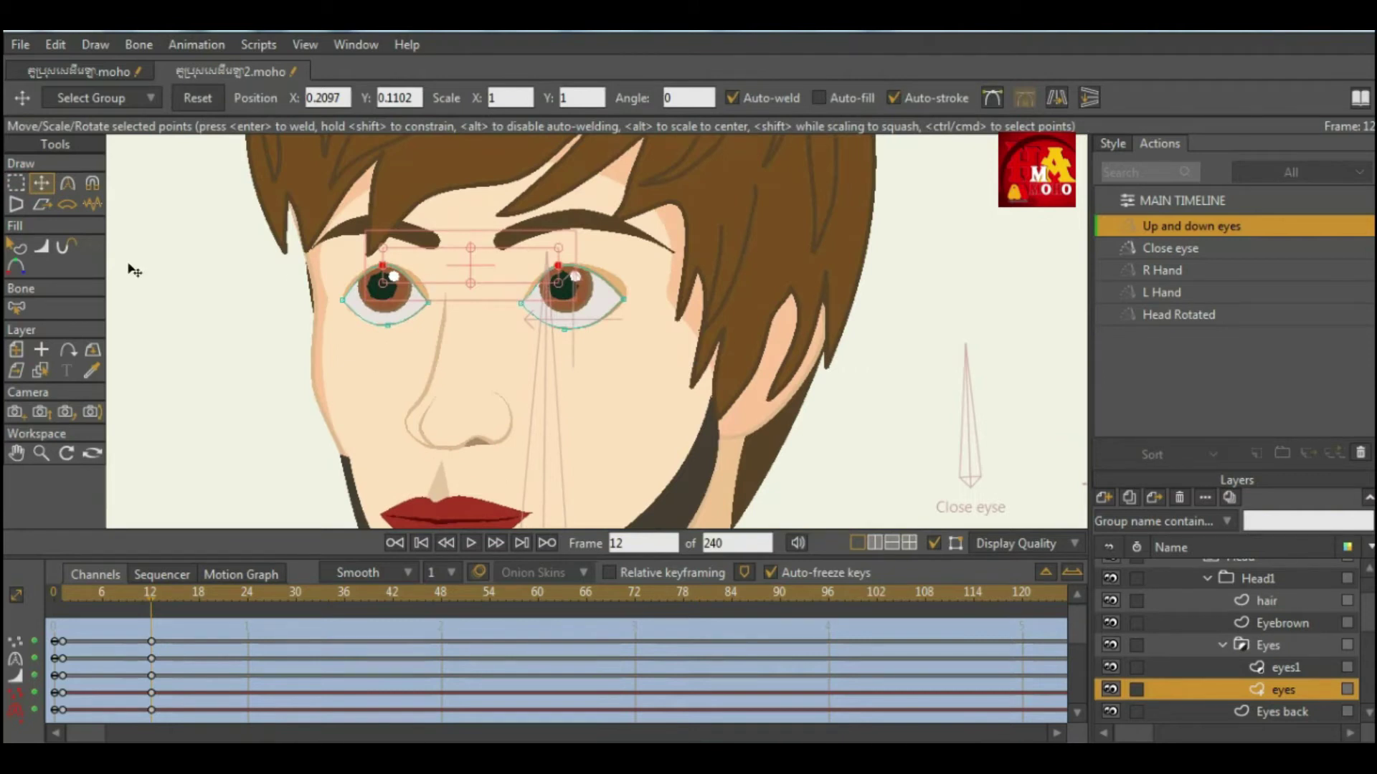
Adjust the curve handles at the top of the viewer's-left eye white to round it over the raised iris.
left_click(41, 370)
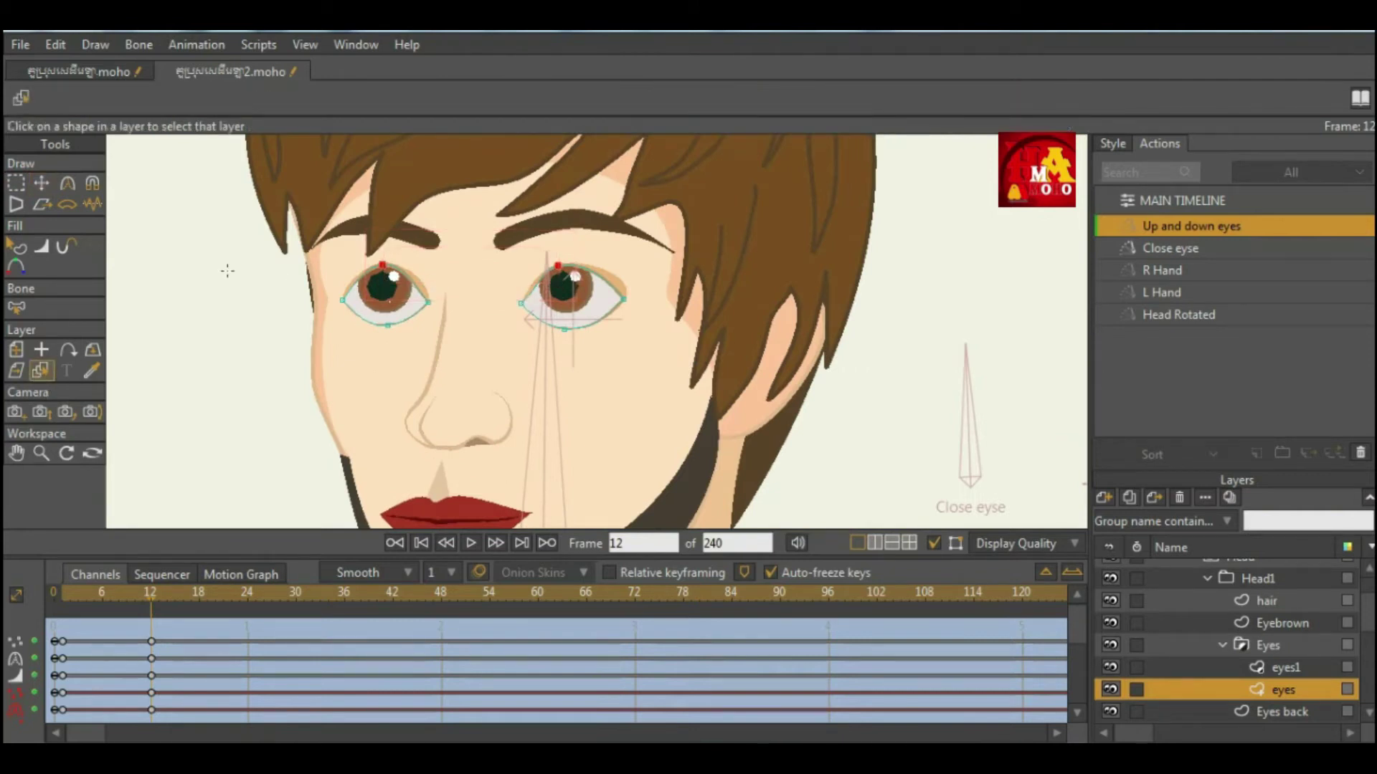
left_click(67, 183)
scroll(337, 237, "up", 2)
left_click(41, 183)
key("Return")
left_click(67, 183)
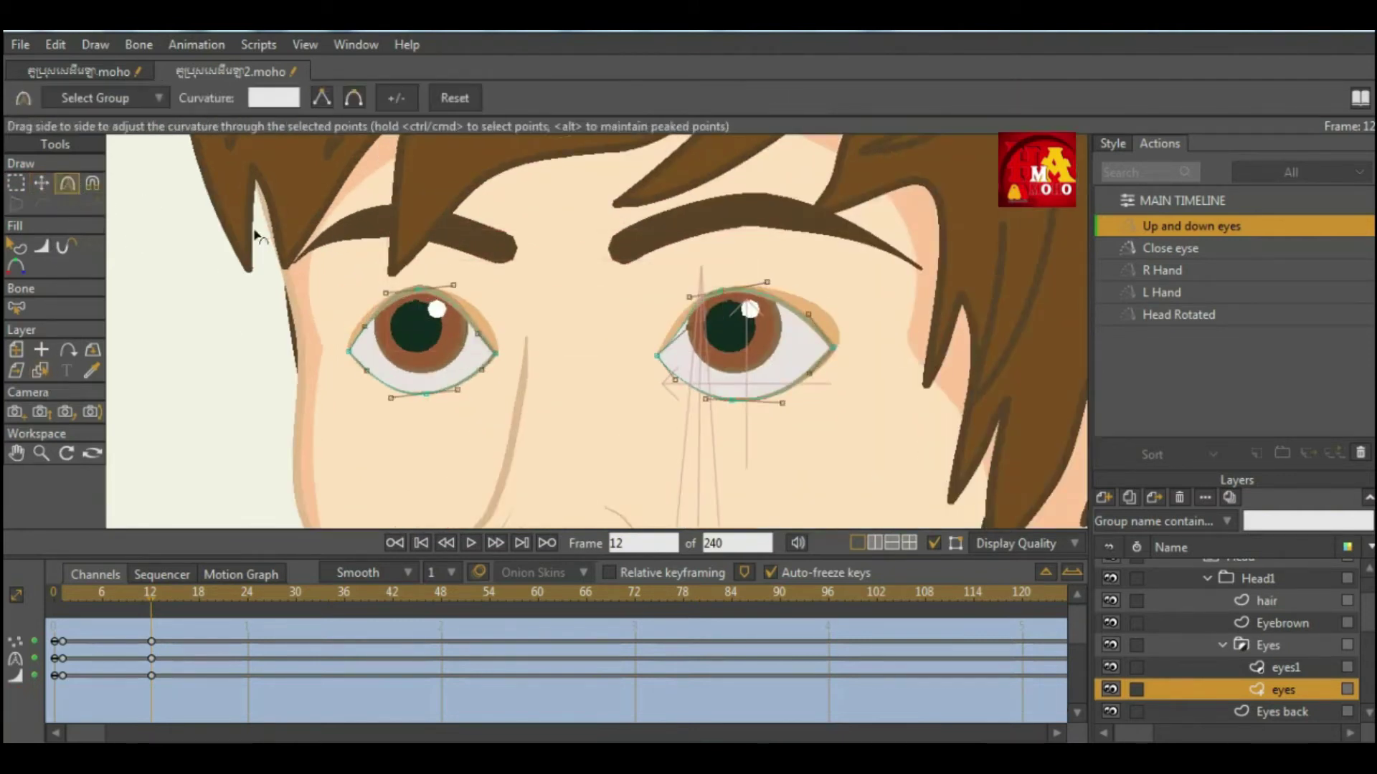
scroll(441, 309, "up", 2)
left_click_drag(400, 298, 457, 278)
scroll(468, 316, "down", 2)
scroll(479, 359, "up", 1)
scroll(461, 337, "down", 2)
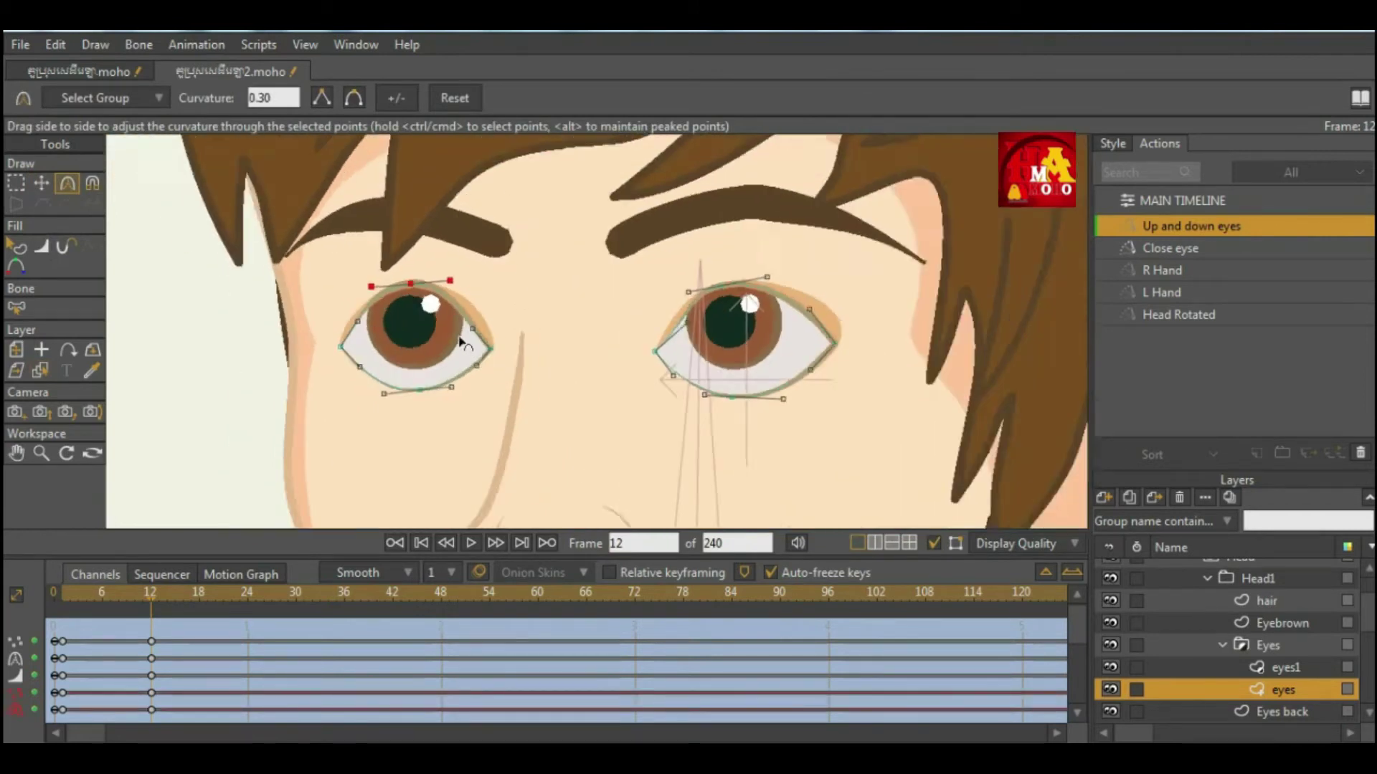
Adjust the curve handles at the top and both corners of the viewer's-right eye white.
scroll(725, 323, "up", 2)
left_click_drag(714, 268, 720, 261)
scroll(614, 285, "down", 3)
scroll(614, 286, "up", 3)
scroll(625, 373, "up", 1)
left_click_drag(607, 316, 594, 322)
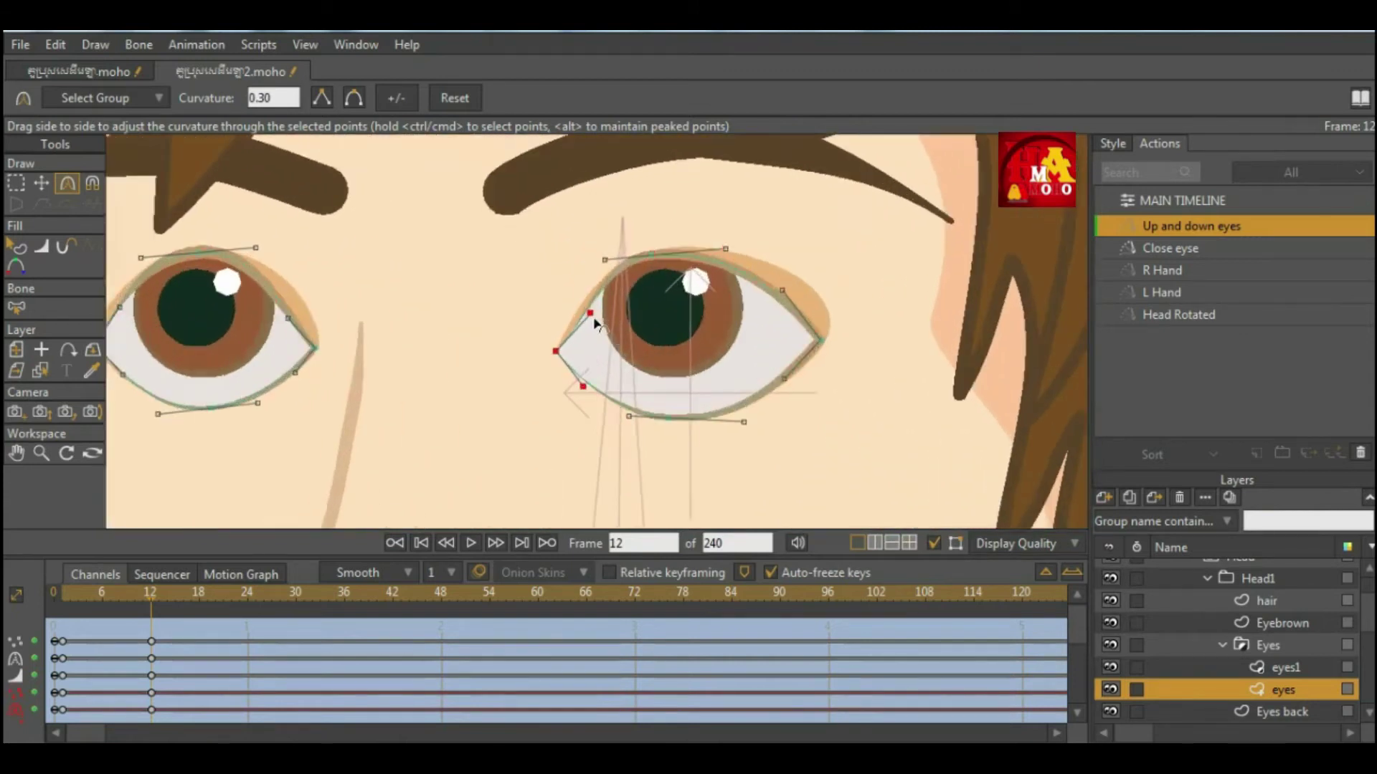
left_click_drag(784, 290, 790, 291)
scroll(551, 301, "down", 3)
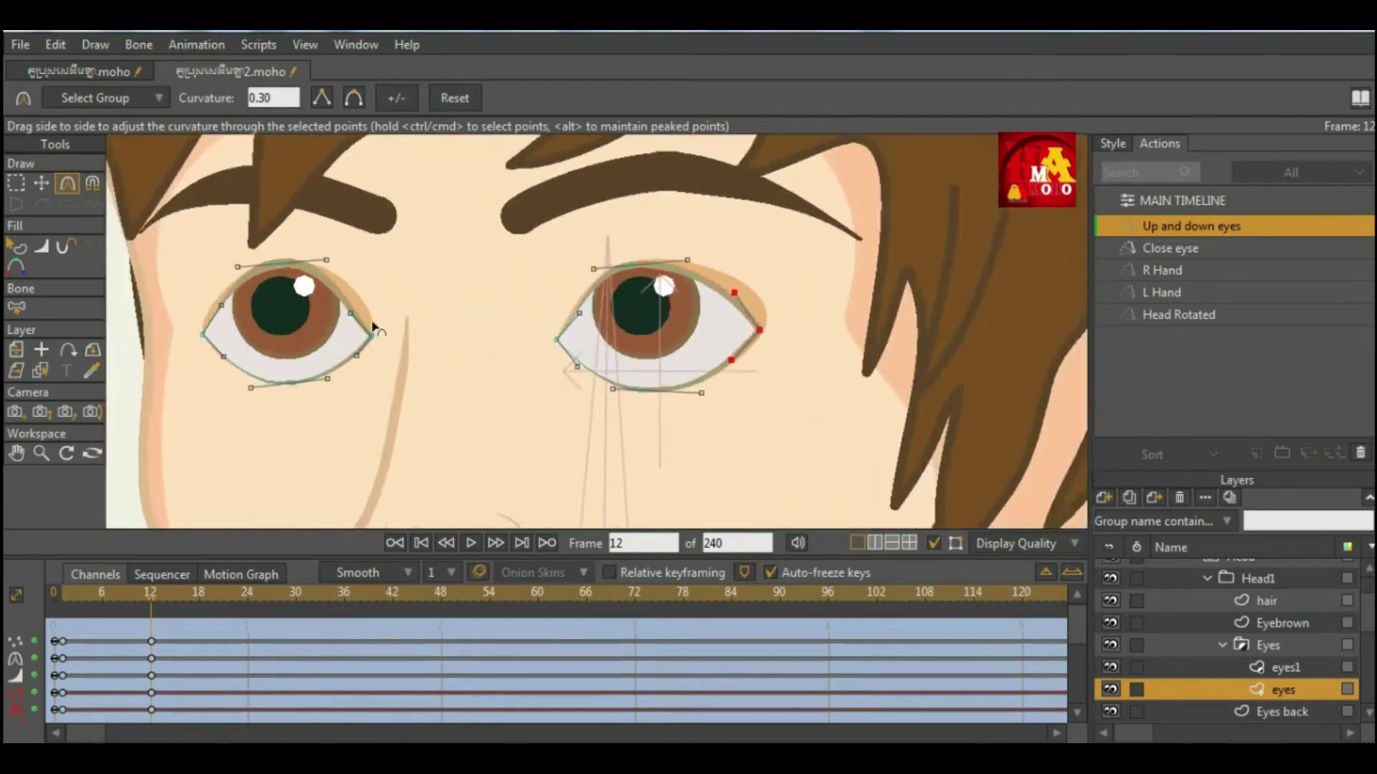
Refine the corner curves of the viewer's-left eye white and check the lower curves of both eyes.
scroll(371, 319, "up", 2)
left_click_drag(348, 313, 357, 308)
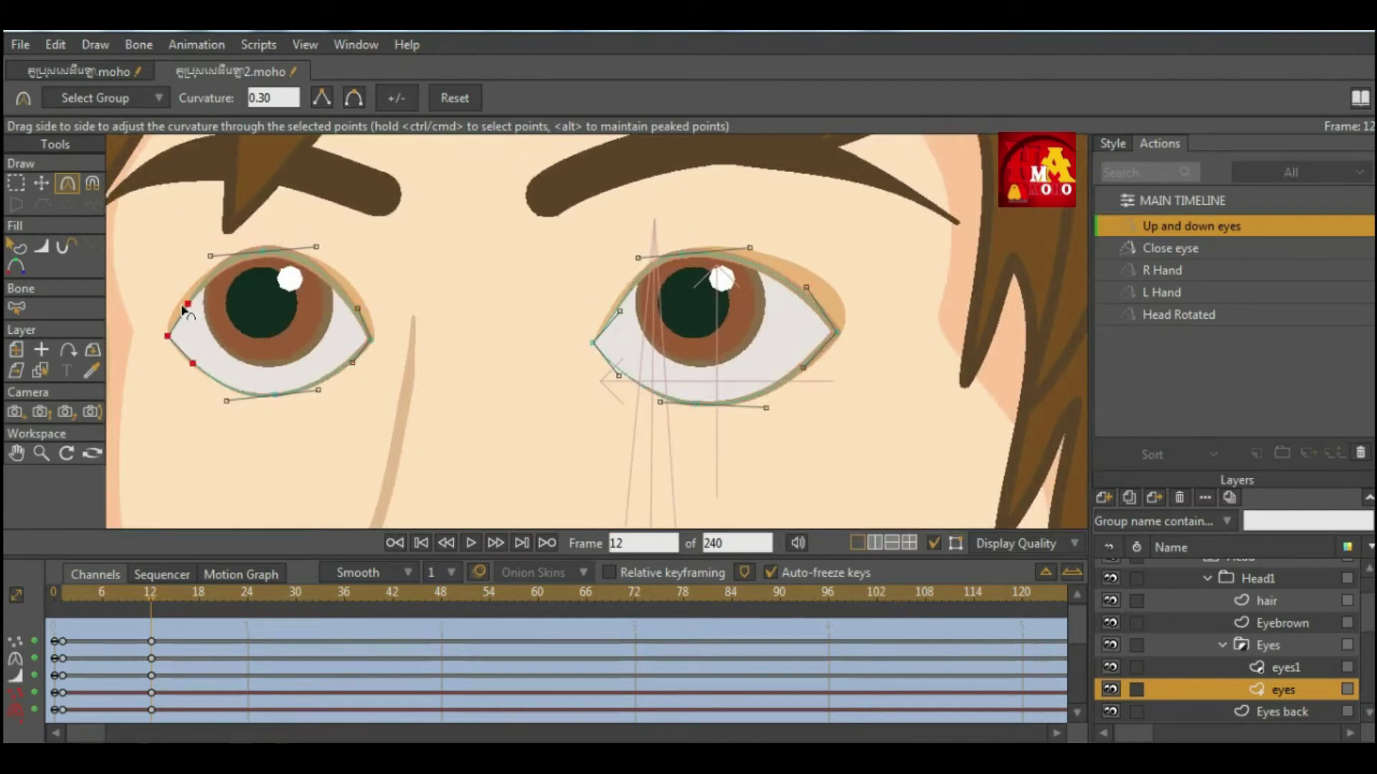
scroll(215, 316, "down", 2)
scroll(301, 344, "up", 2)
left_click(316, 351)
left_click_drag(315, 347, 314, 349)
left_click(636, 363)
scroll(516, 343, "down", 4)
At frame 12, raise the bottom points of both eye whites slightly to about Y -0.0158.
left_click(40, 183)
scroll(442, 347, "up", 2)
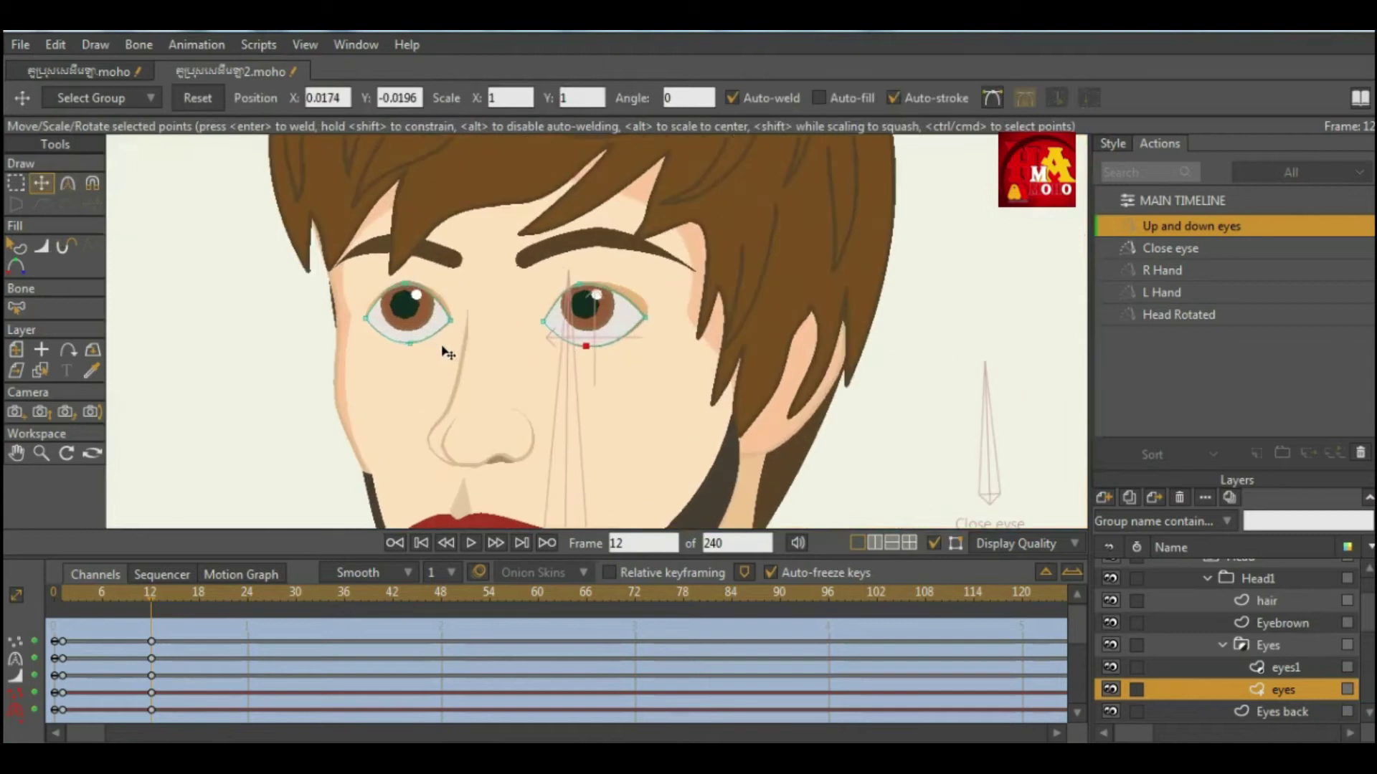
left_click(16, 184)
left_click_drag(368, 336, 617, 399)
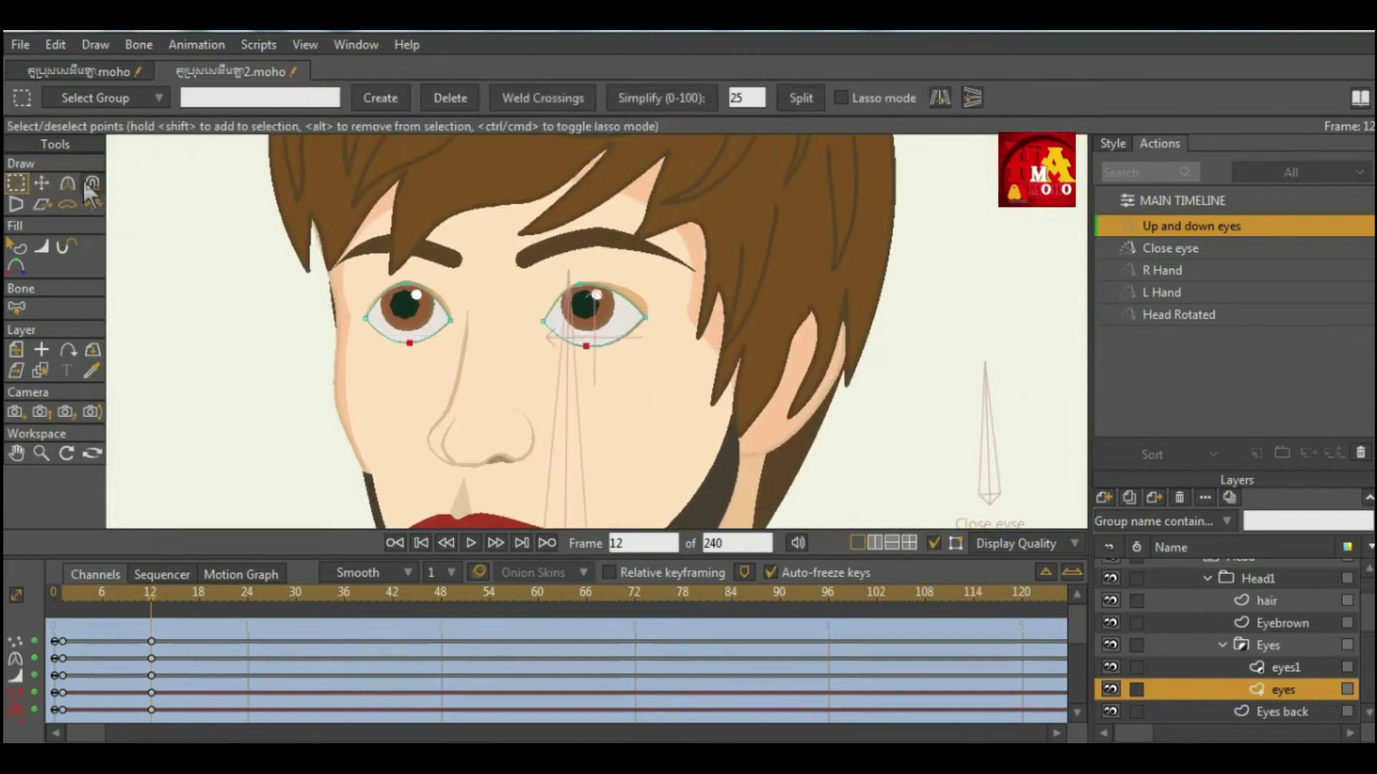
key("t")
scroll(502, 365, "up", 2)
left_click_drag(479, 354, 480, 350)
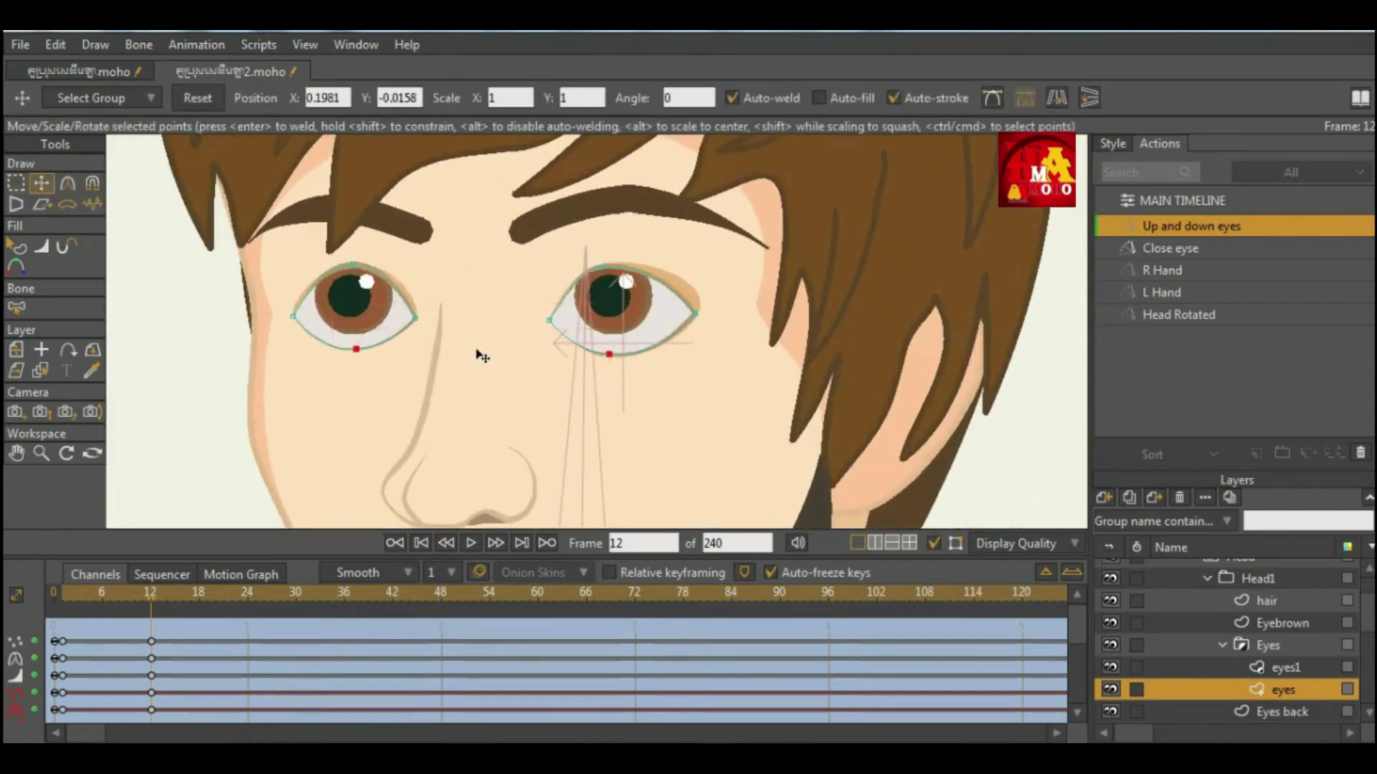
scroll(479, 351, "down", 4)
At frame 12, move the top points of both eyelid shapes on the Eyes back layer slightly upward.
mouse_move(147, 595)
left_mouse_down()
mouse_move(63, 617)
mouse_move(151, 603)
left_mouse_up()
left_click(41, 370)
scroll(618, 338, "up", 3)
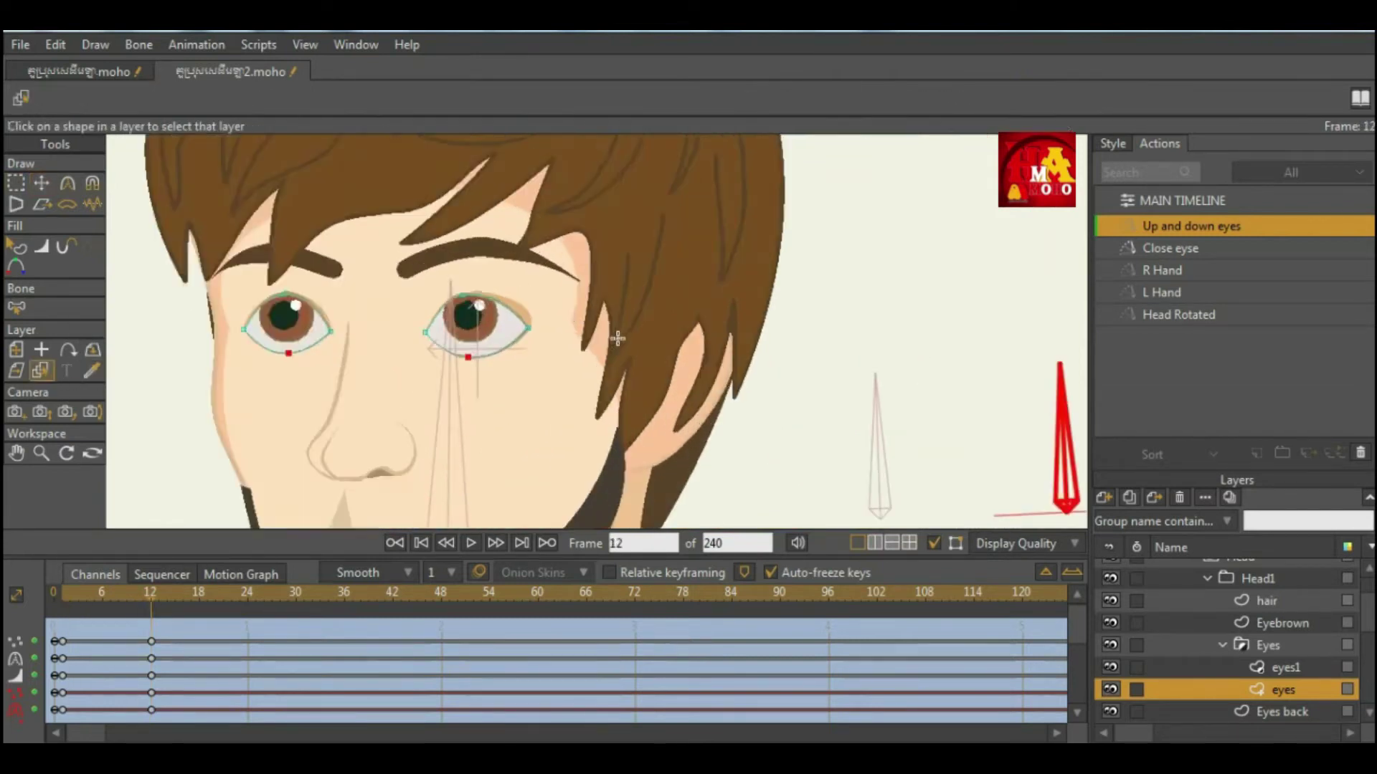
left_click(511, 302)
scroll(511, 302, "down", 3)
left_click(41, 183)
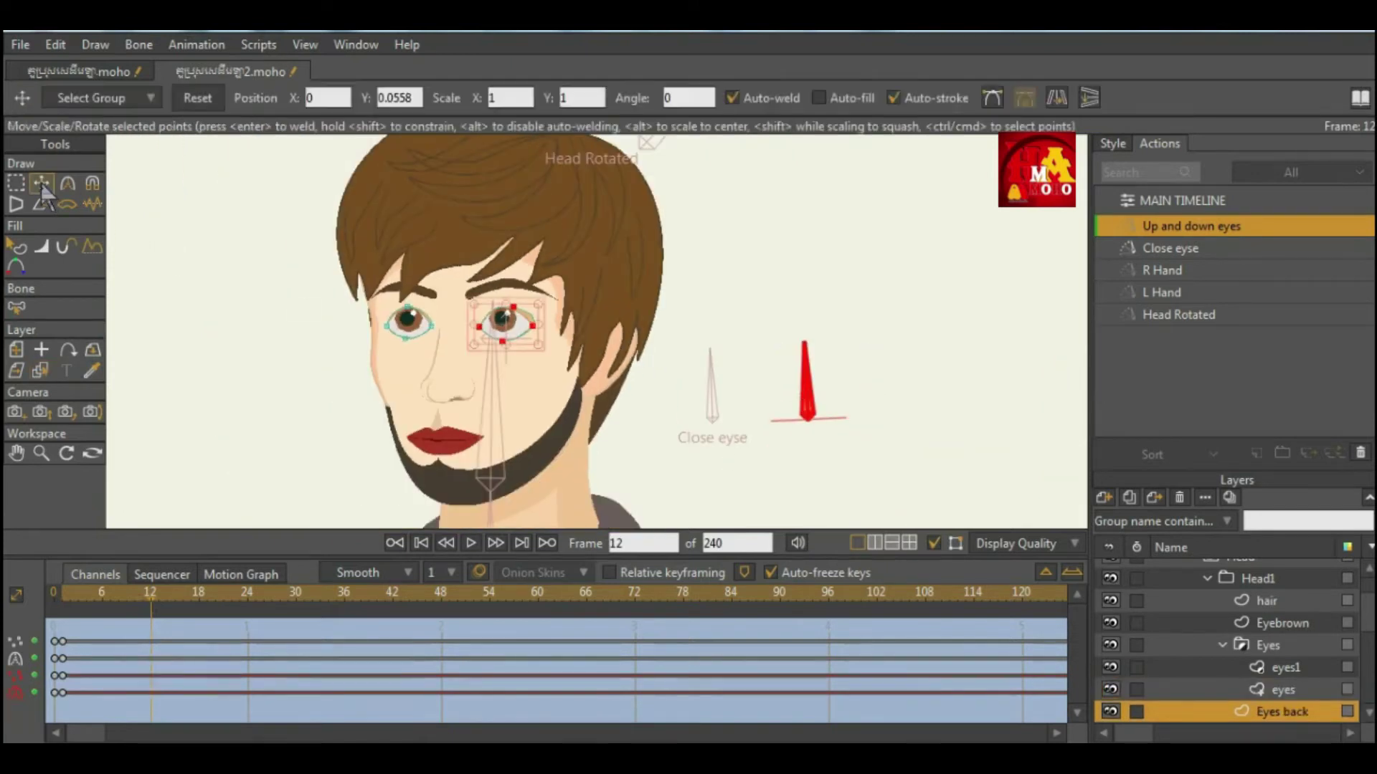
scroll(502, 307, "up", 3)
scroll(500, 304, "up", 1)
left_click(16, 183)
left_click_drag(188, 240, 529, 286)
left_click(41, 184)
left_click_drag(393, 280, 388, 276)
Adjust the curve handles at the top of the viewer's-right eyelid shape on the Eyes back layer.
left_click(71, 183)
left_click(40, 183)
key("Return")
left_click(67, 183)
scroll(513, 271, "up", 3)
left_click_drag(574, 315, 497, 271)
scroll(473, 272, "down", 3)
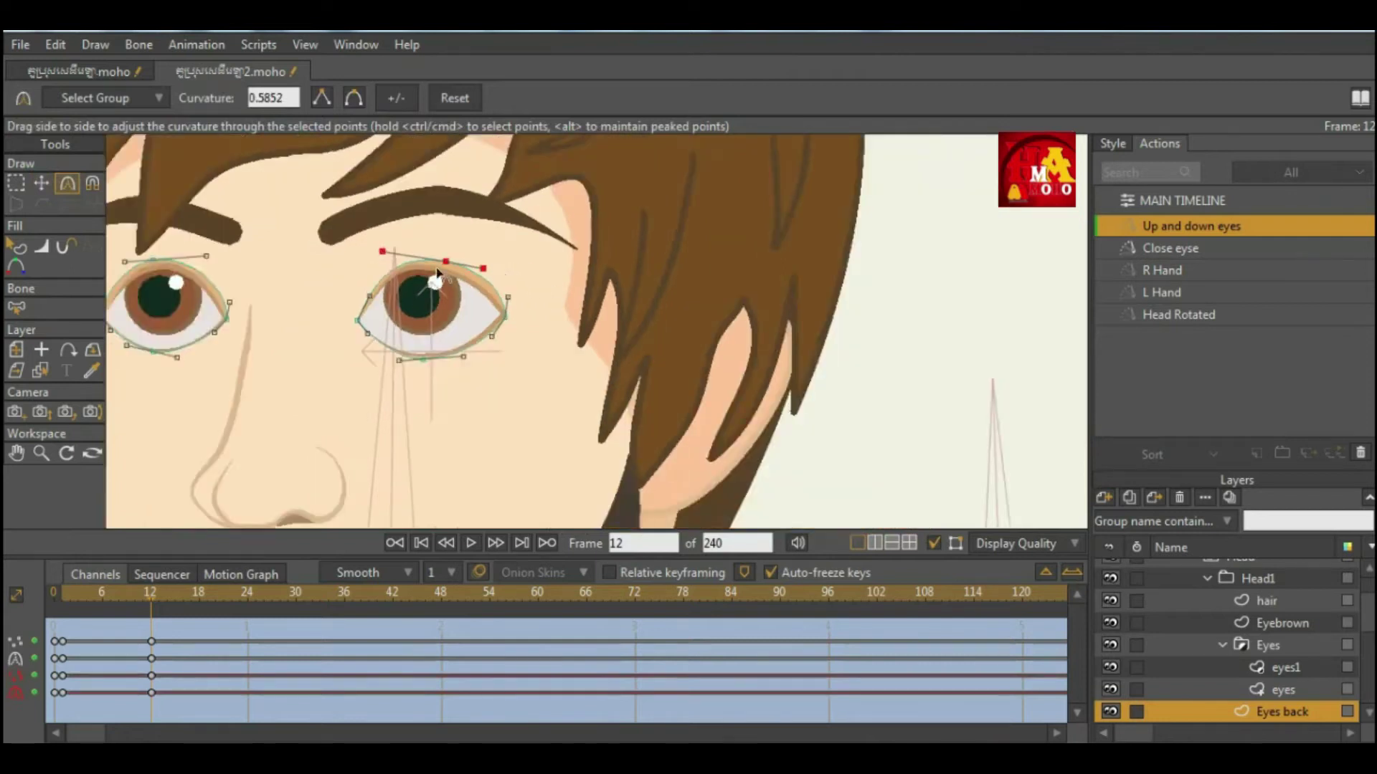
Adjust the top curve handles of the viewer's-left eyelid shape and select its inner corner point.
scroll(431, 277, "up", 3)
left_click_drag(355, 259, 423, 251)
scroll(301, 276, "down", 3)
scroll(301, 277, "up", 3)
left_click_drag(261, 247, 243, 246)
left_click(446, 352)
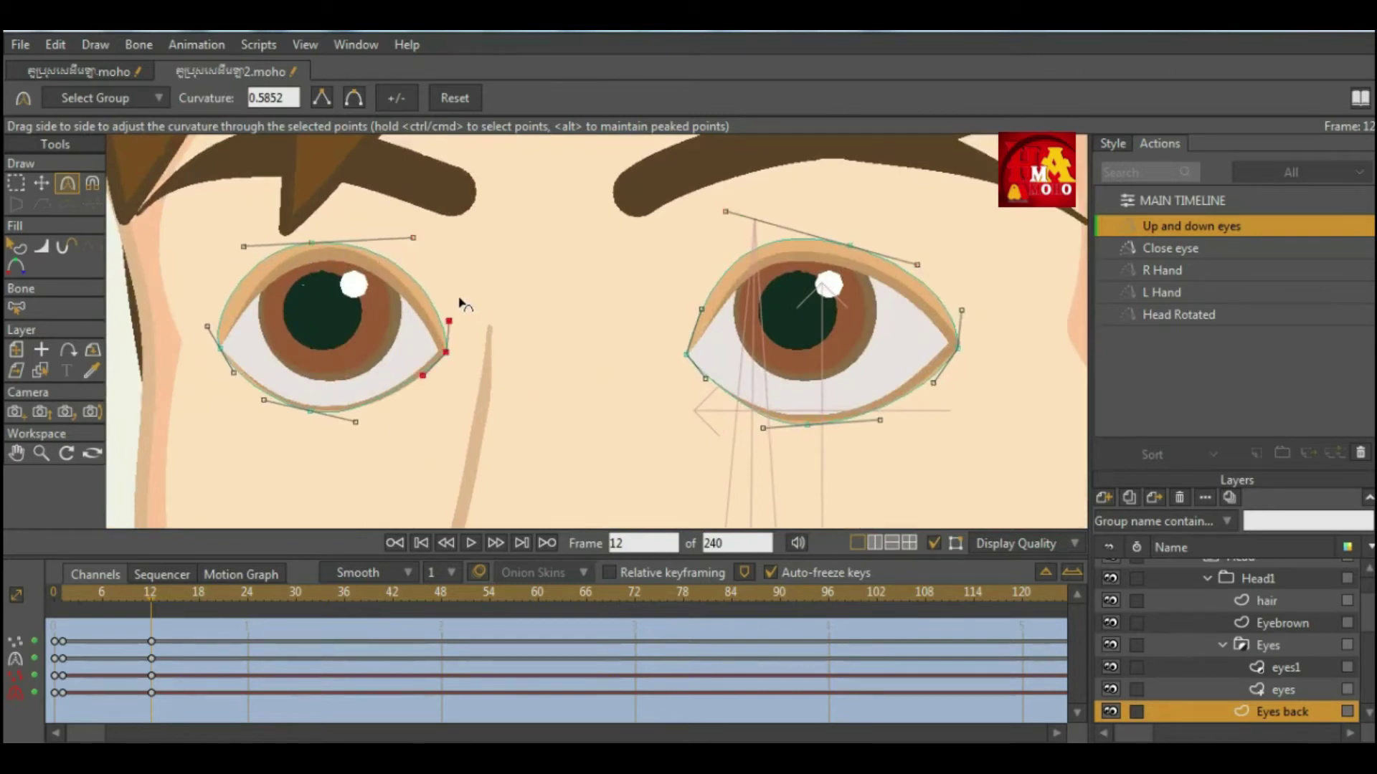
At frame 12, nudge the top points of both Eyes back eyelid shapes and select the viewer's-right shape's inner corner point for curvature.
left_click(41, 183)
left_click_drag(312, 245, 327, 238)
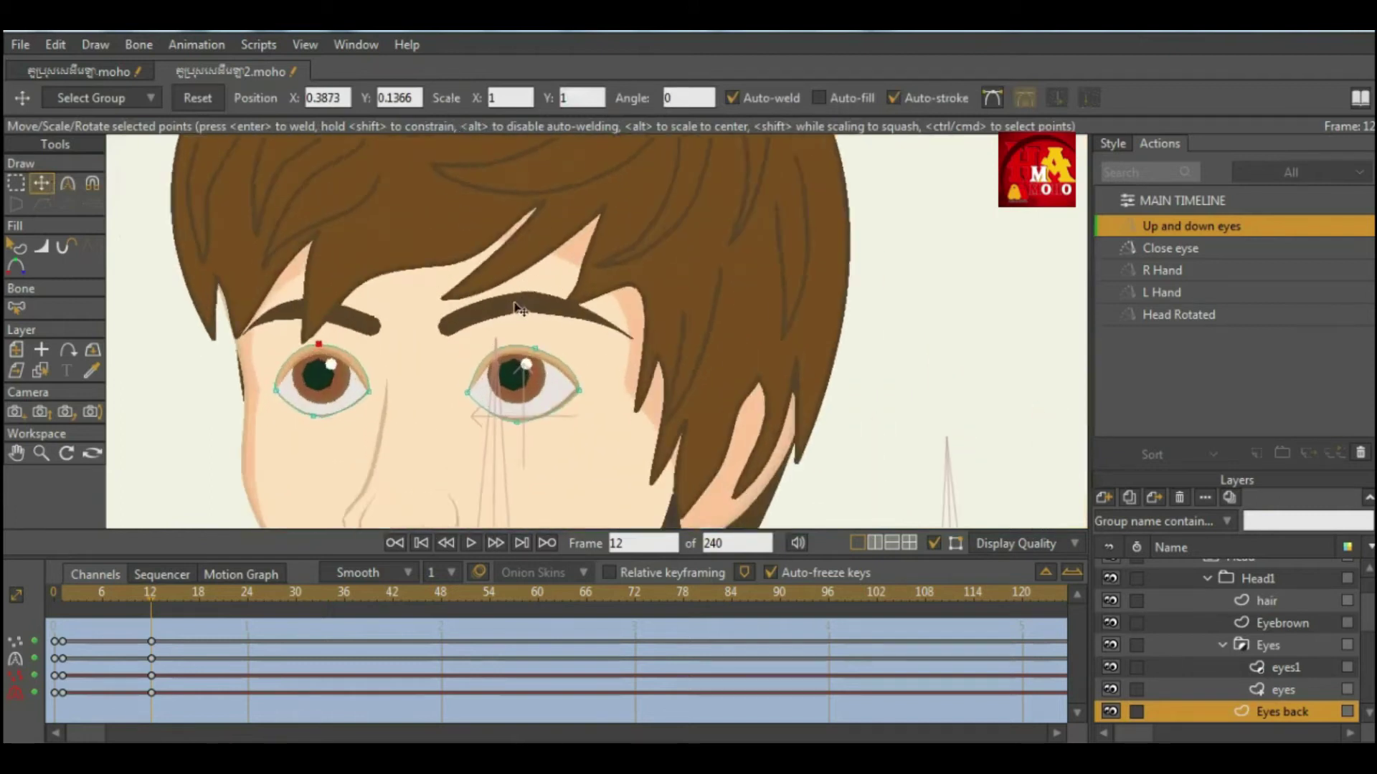
scroll(521, 310, "up", 1)
left_click(67, 184)
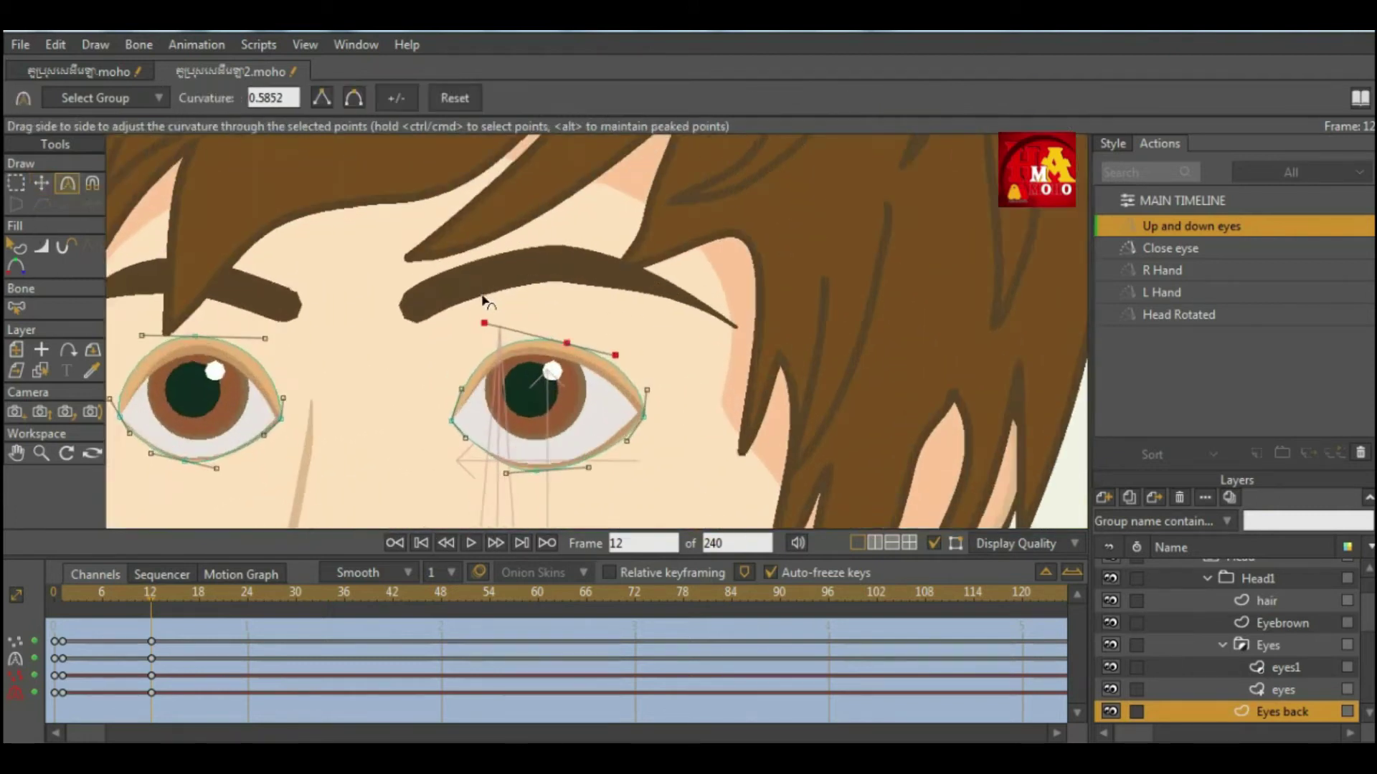
left_click(454, 366)
scroll(456, 370, "down", 5)
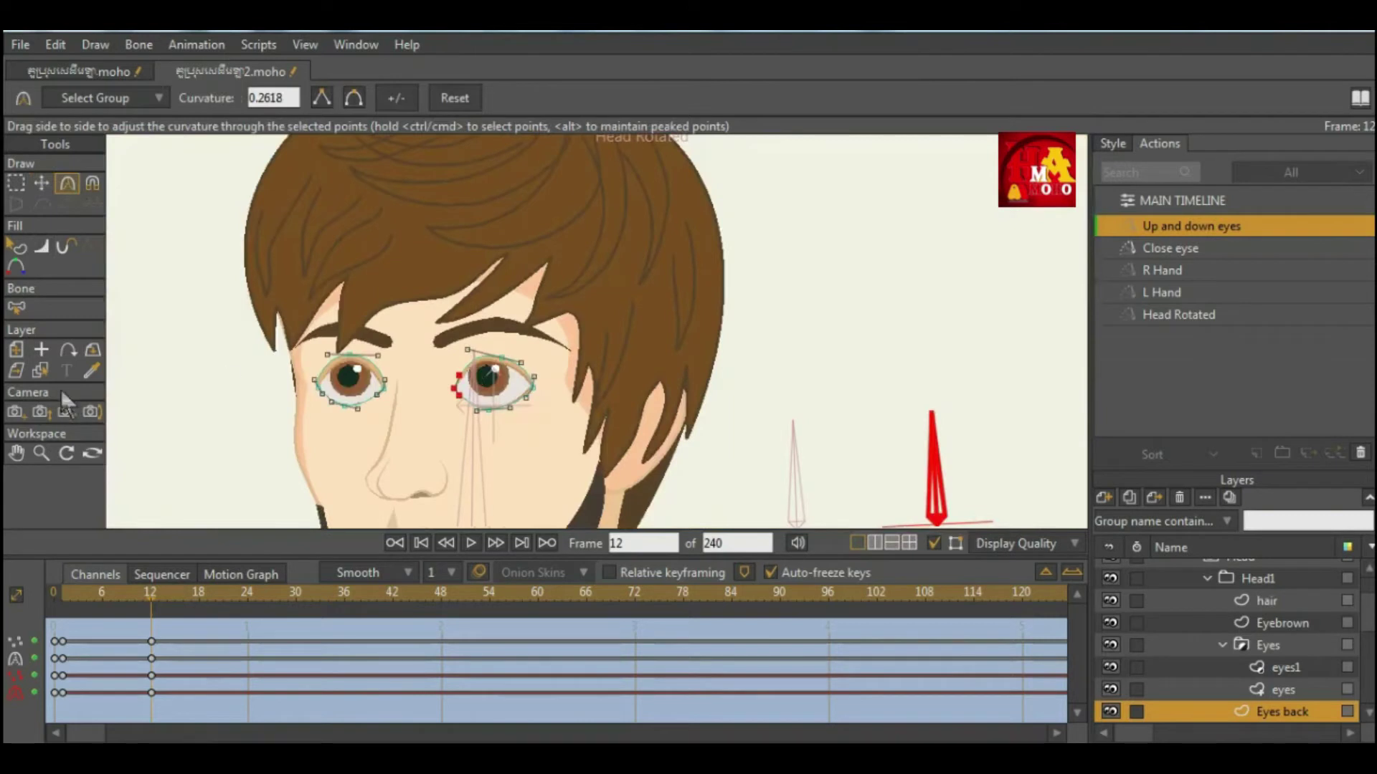
At frame 12, select all eyebrow points on the Eyebrown layer and raise them slightly to about Y 0.1924.
left_click(40, 372)
left_click(388, 340)
key("g")
left_click_drag(227, 248, 599, 416)
left_click(40, 183)
scroll(450, 337, "up", 3)
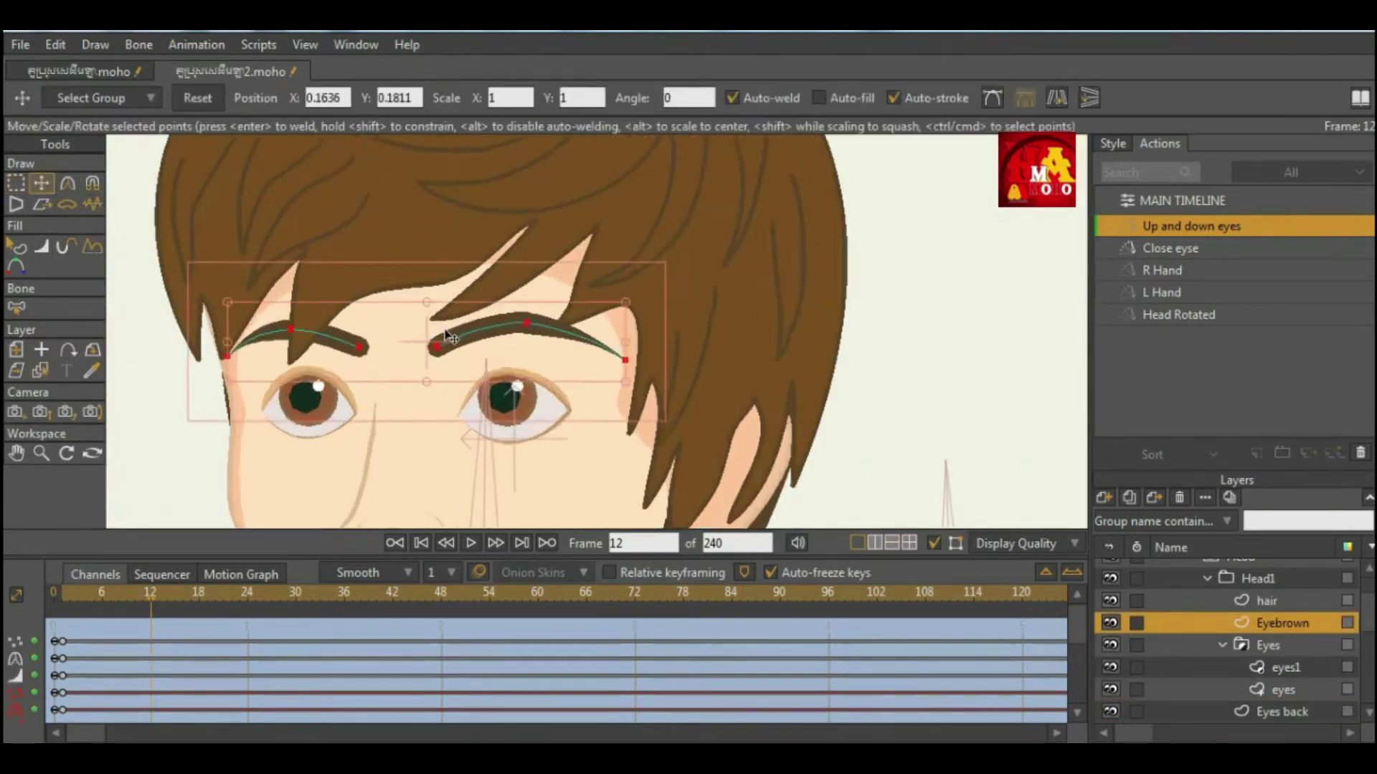
left_click_drag(437, 355, 439, 332)
scroll(362, 484, "down", 4)
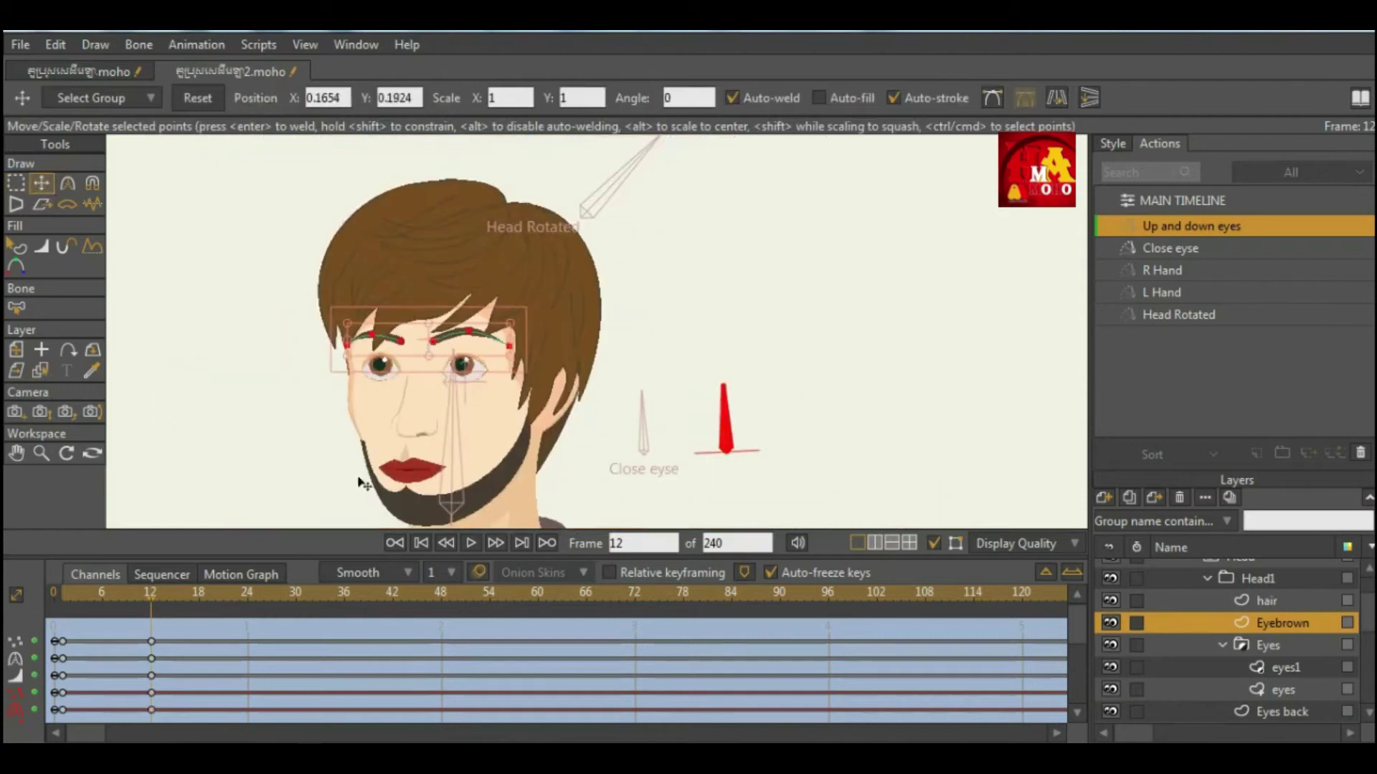
Scrub between the first frames and frame 13 to examine how the eyebrows and eyes move together.
left_click(61, 620)
left_click_drag(61, 628, 154, 628)
scroll(430, 359, "up", 4)
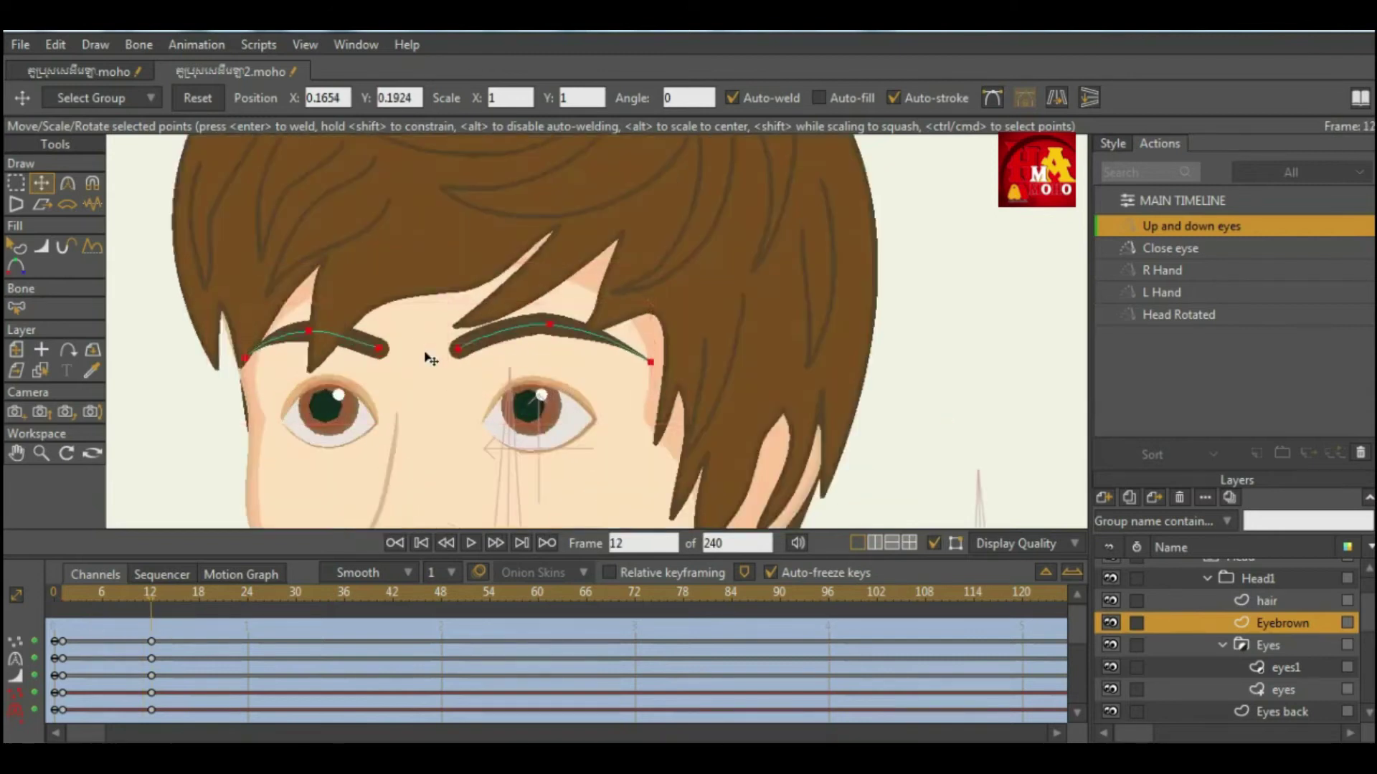
left_click(96, 624)
left_click_drag(97, 624, 160, 624)
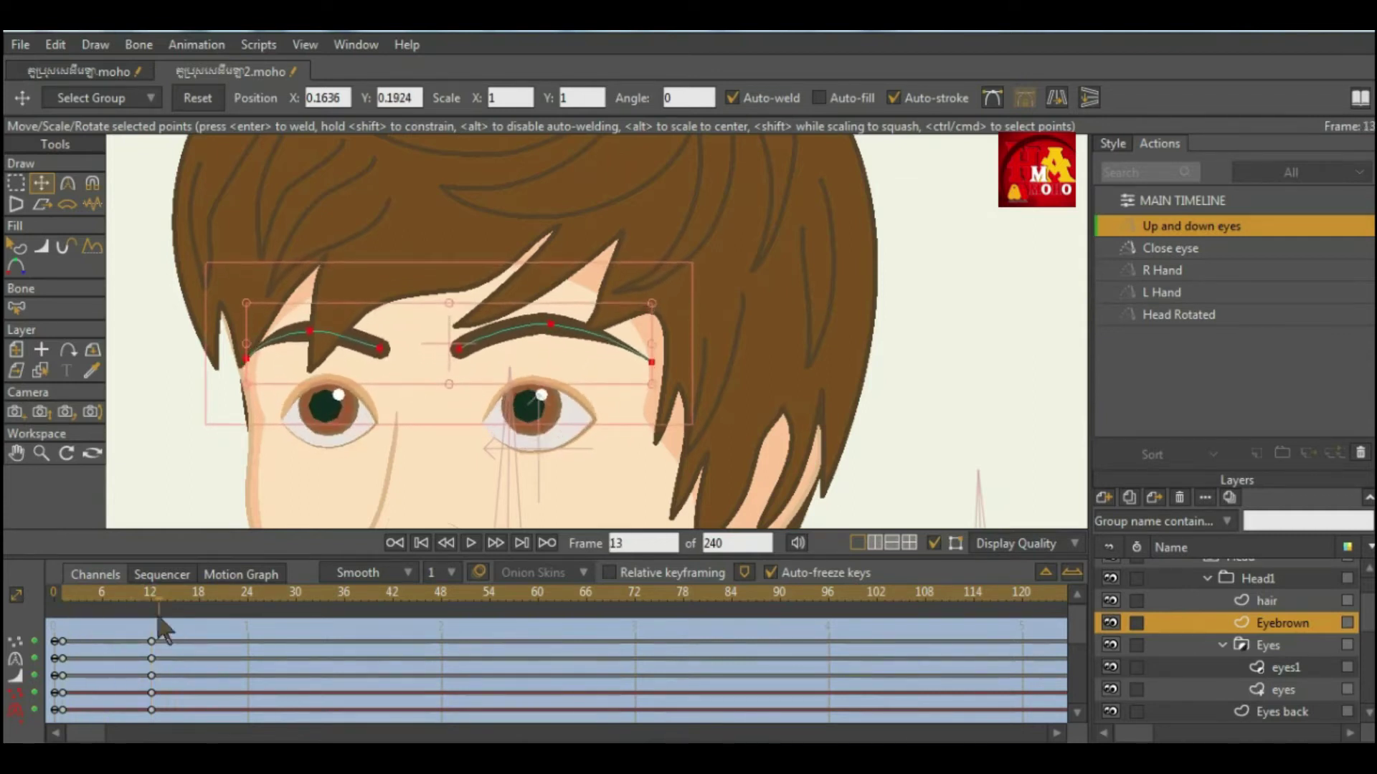
scroll(434, 246, "down", 5)
scroll(435, 246, "up", 3)
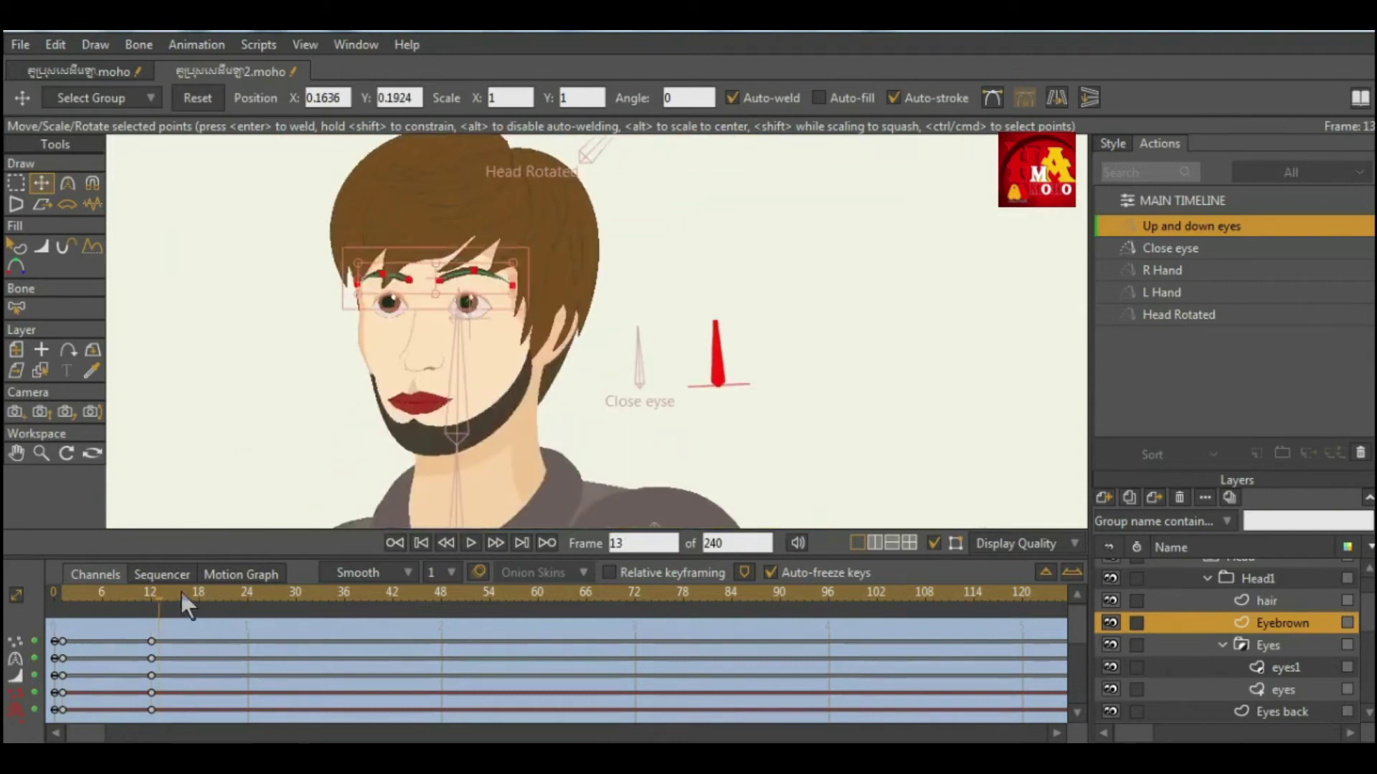
Copy the Eyebrown layer's frame 1 keys and paste them at frame 24.
left_click(248, 632)
left_click_drag(93, 631, 62, 715)
key("ctrl+c")
key("ctrl+v")
scroll(463, 295, "up", 2)
Copy the frame 1 keys of the irises on the eyes1 layer to frame 24.
left_click(41, 370)
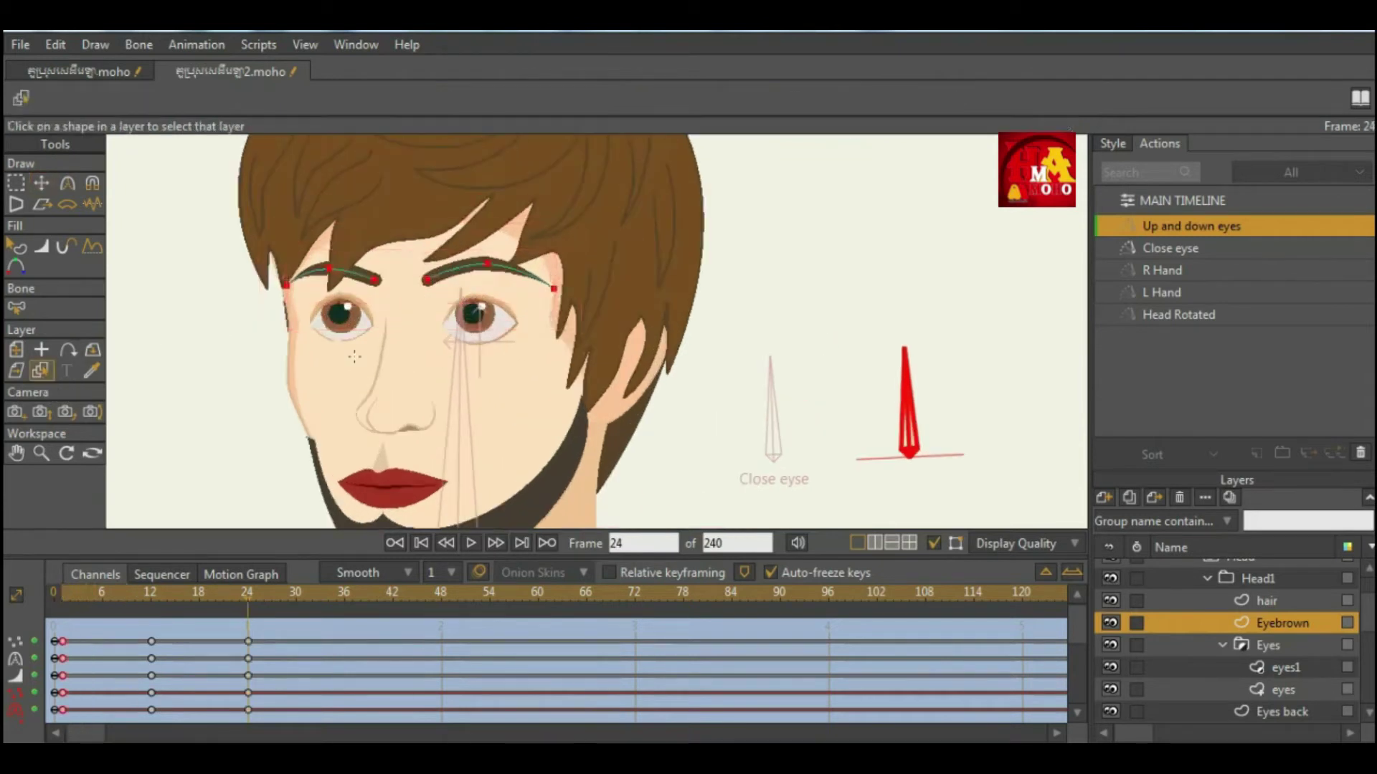
scroll(343, 316, "up", 2)
left_click(343, 316)
left_click_drag(82, 636, 68, 717)
key("ctrl+c")
key("ctrl+v")
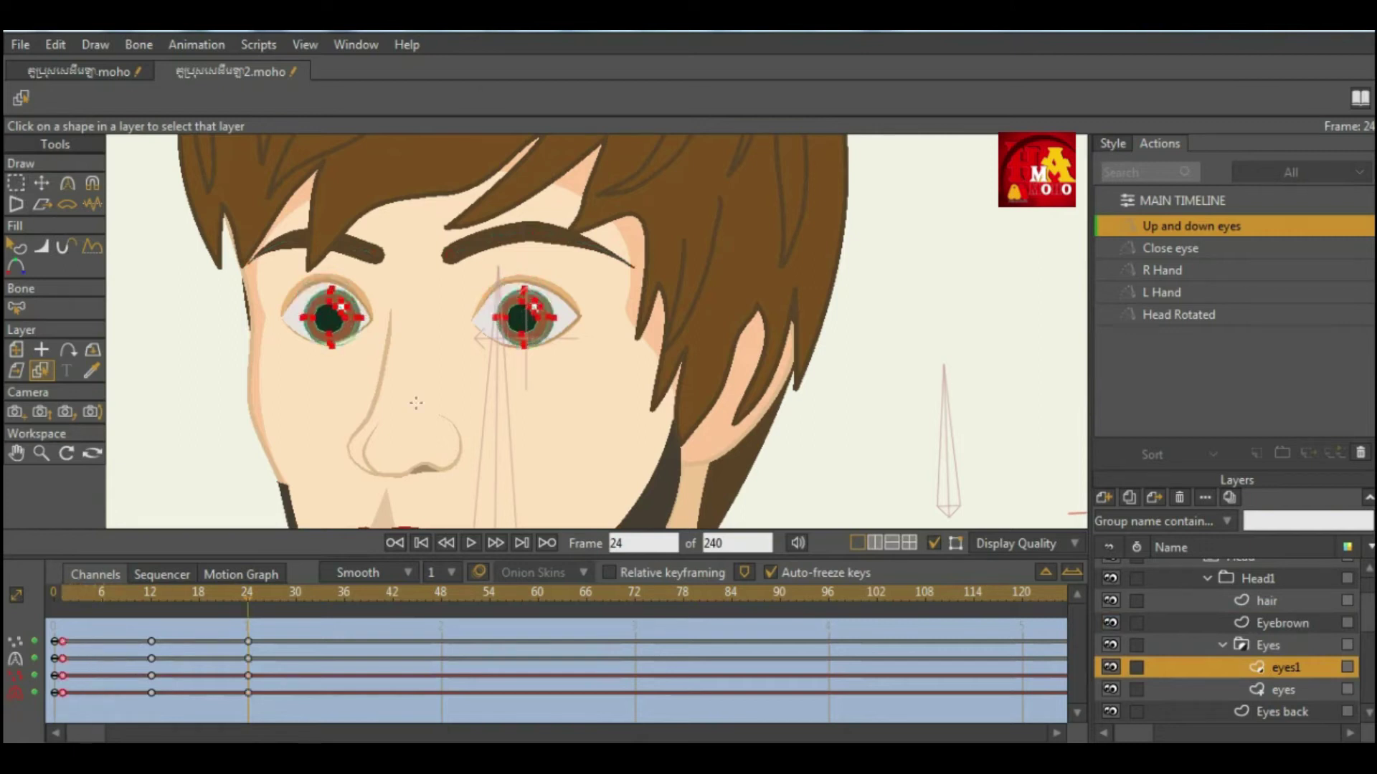
Copy the frame 1 keys of the eye whites on the eyes layer to frame 24.
left_click(301, 289)
left_click_drag(79, 634, 64, 721)
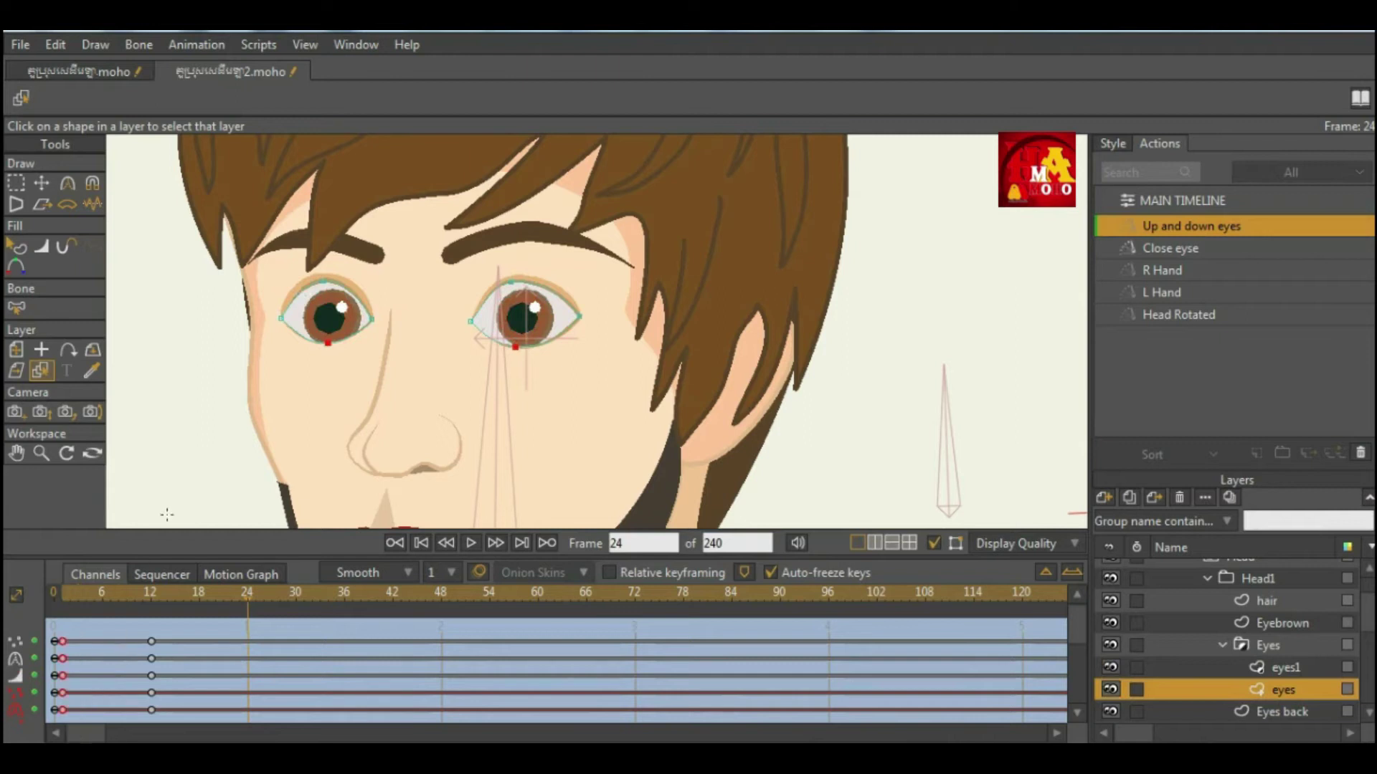
key("ctrl+c")
key("ctrl+v")
Copy the frame 1 keys of the eyelid shapes on the Eyes back layer to frame 24.
left_click(475, 315)
left_click_drag(98, 631, 65, 717)
key("ctrl+c")
key("ctrl+v")
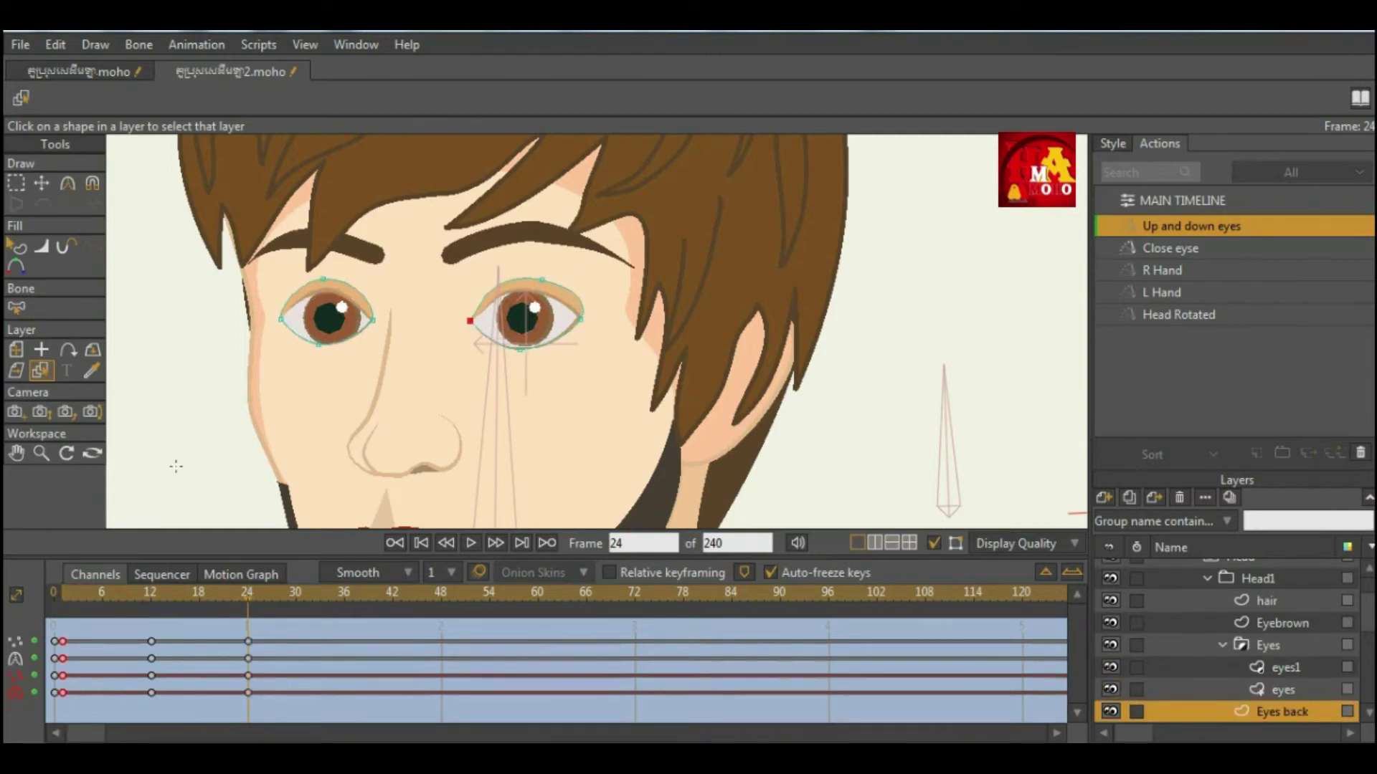
On the character's bone layer at frame 12, rotate the Up and down eyes bone clockwise to an angle of 2.7702.
scroll(398, 349, "down", 3)
scroll(359, 382, "up", 2)
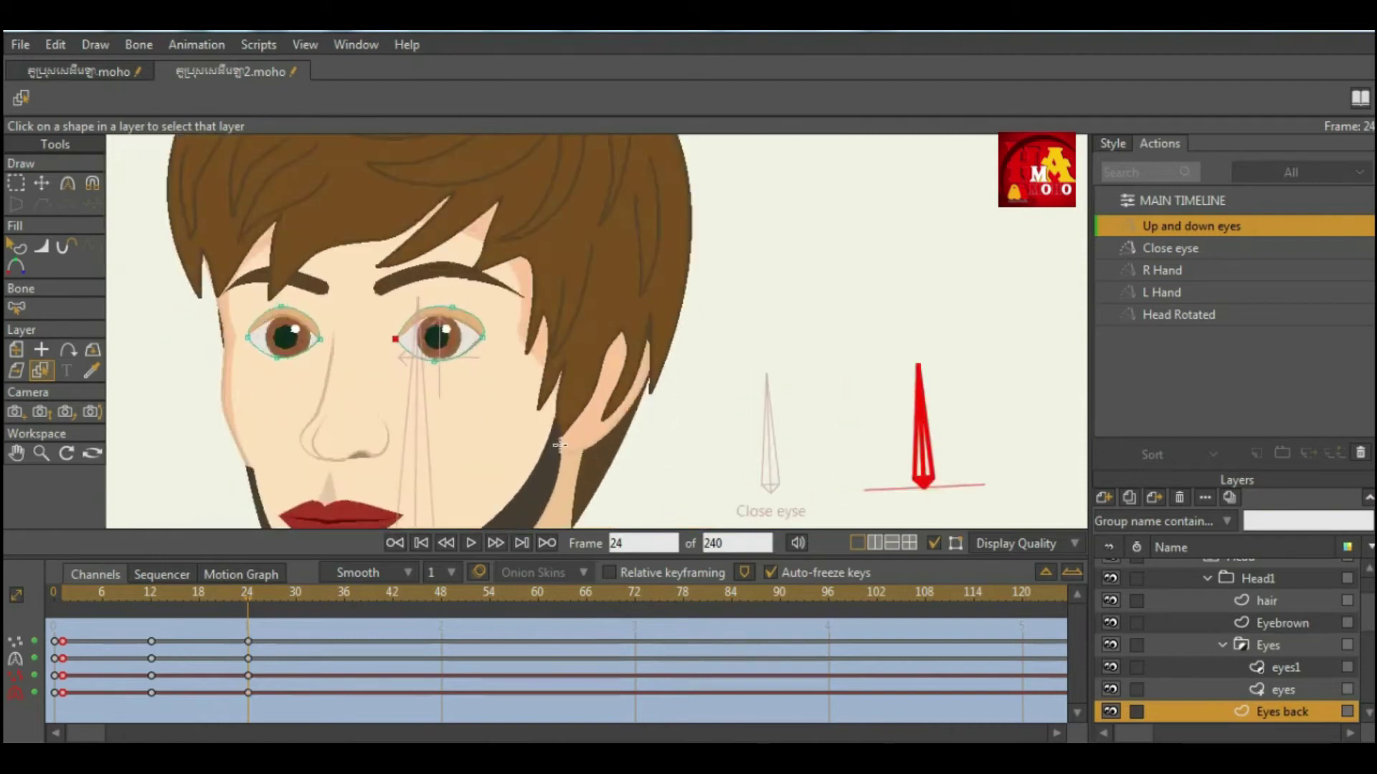
left_click_drag(238, 600, 151, 622)
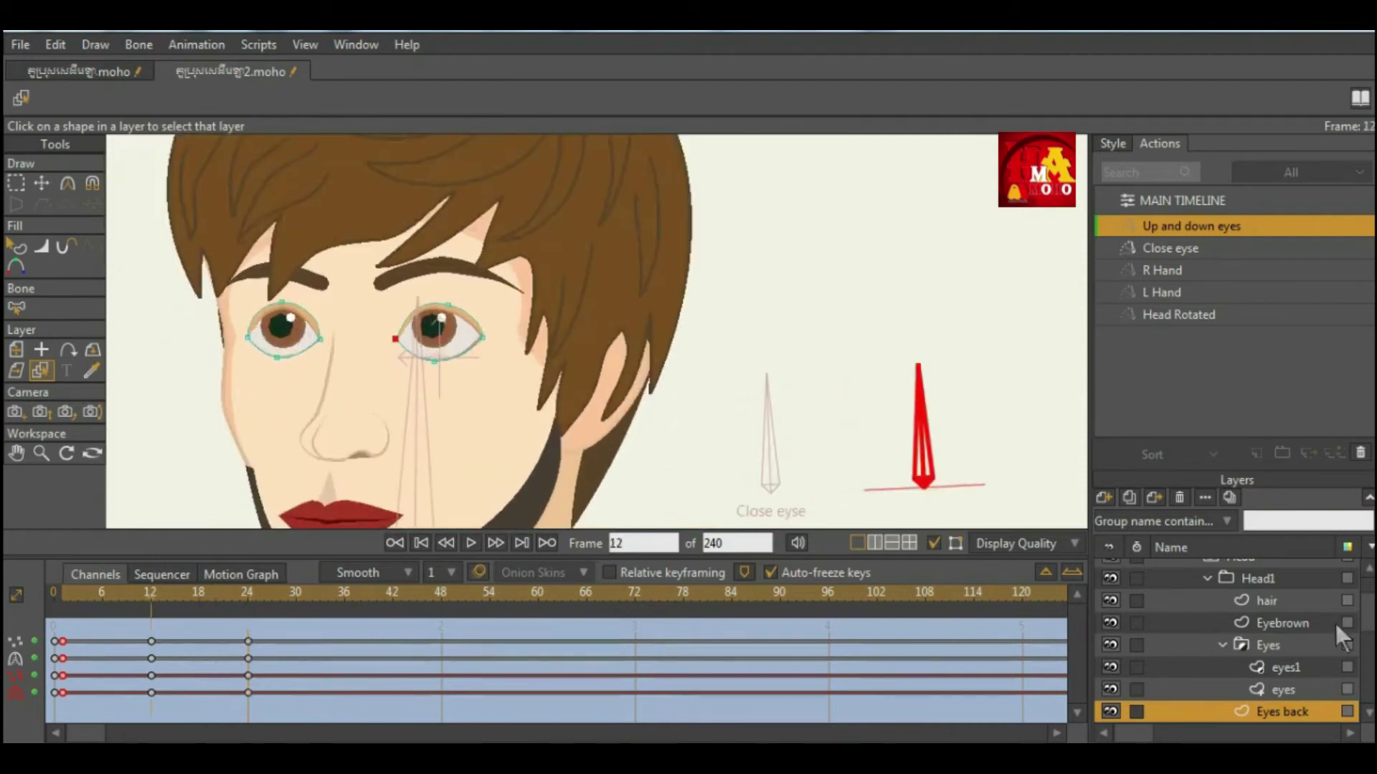
left_click_drag(1370, 637, 1369, 609)
left_click(1248, 616)
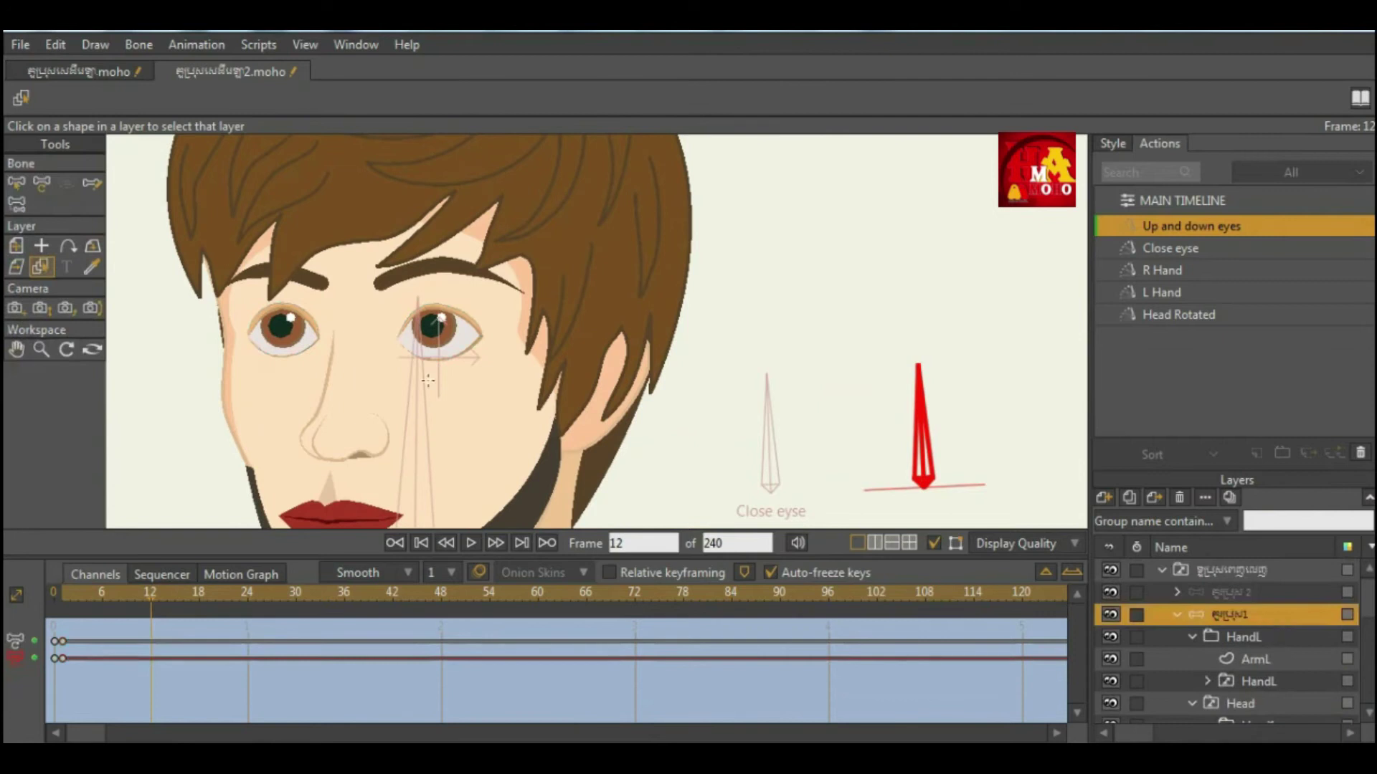
left_click(42, 183)
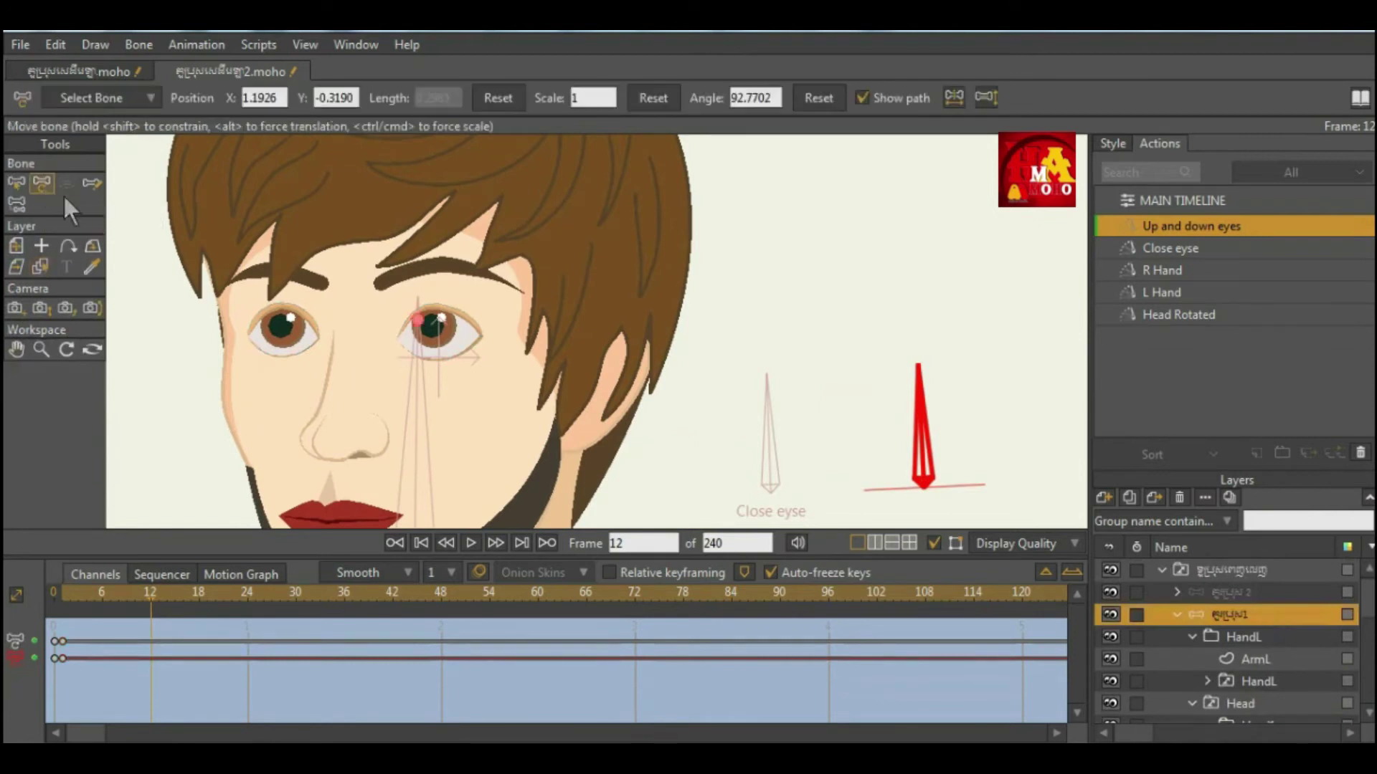
left_click_drag(894, 366, 965, 479)
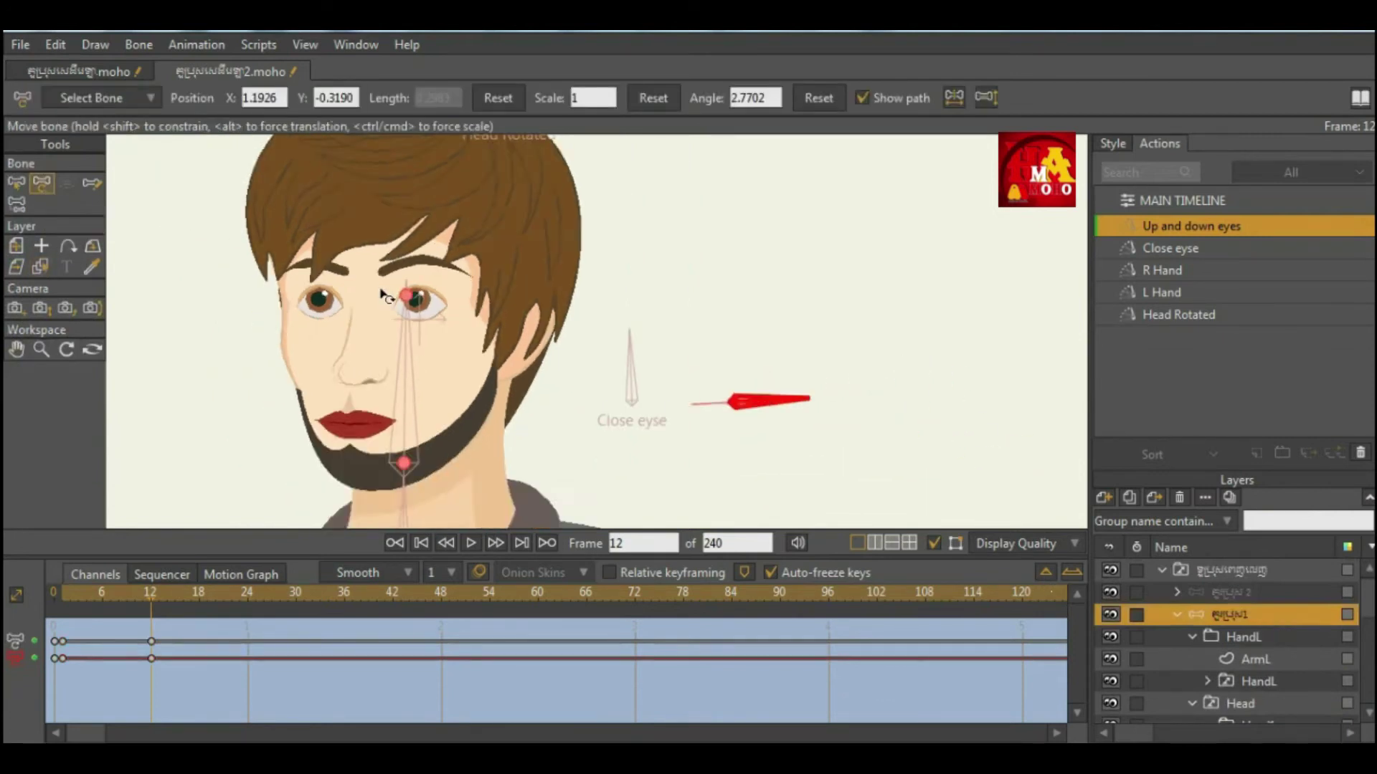
Copy the bone's frame 1 keys to frame 24, and rotate the bone counterclockwise to an angle of 182.7702 at frame 36.
left_click_drag(163, 603, 249, 617)
left_click_drag(76, 632, 62, 678)
key("ctrl+v")
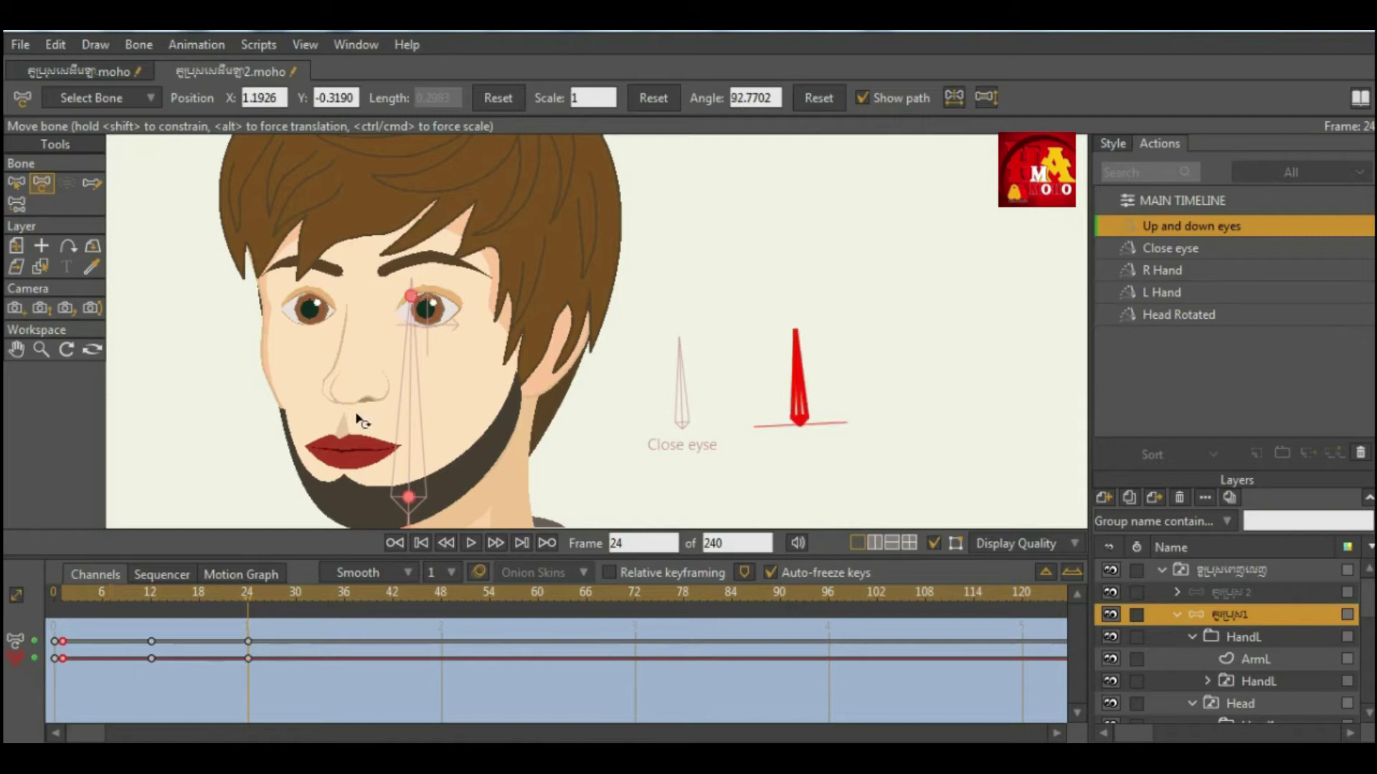
scroll(778, 380, "down", 1)
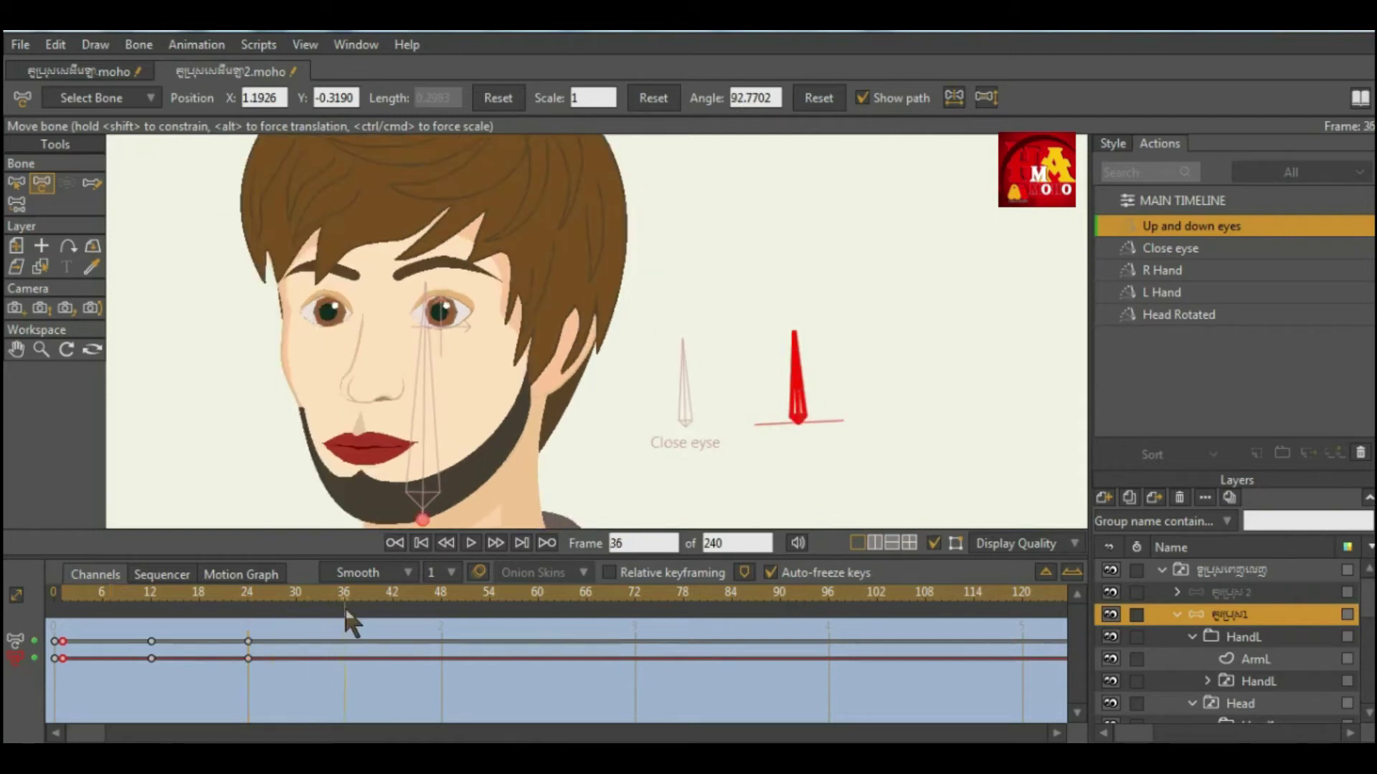
left_click_drag(789, 330, 706, 423)
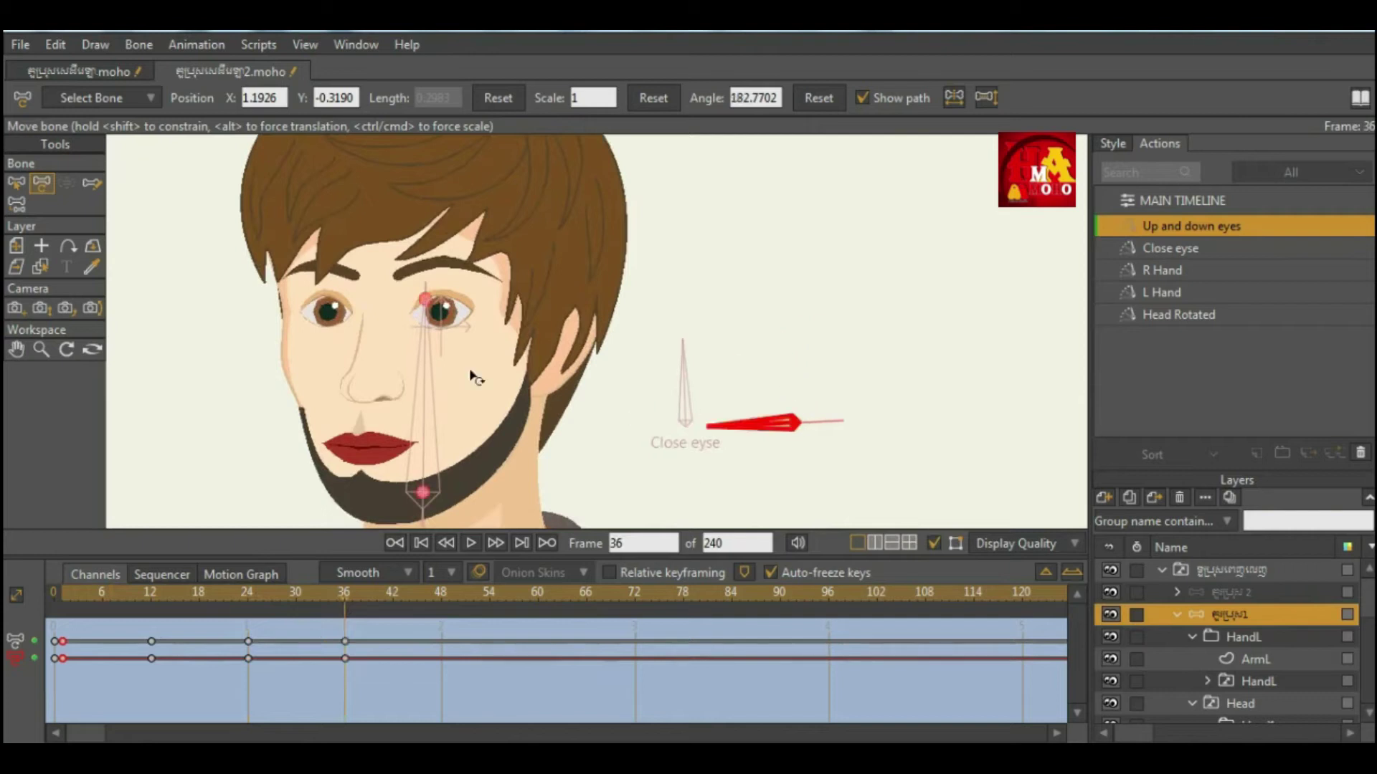
At frame 36, select all iris points on the eyes1 layer and lower them to about Y 0.0073.
left_click(41, 267)
scroll(289, 298, "up", 2)
left_click(289, 299)
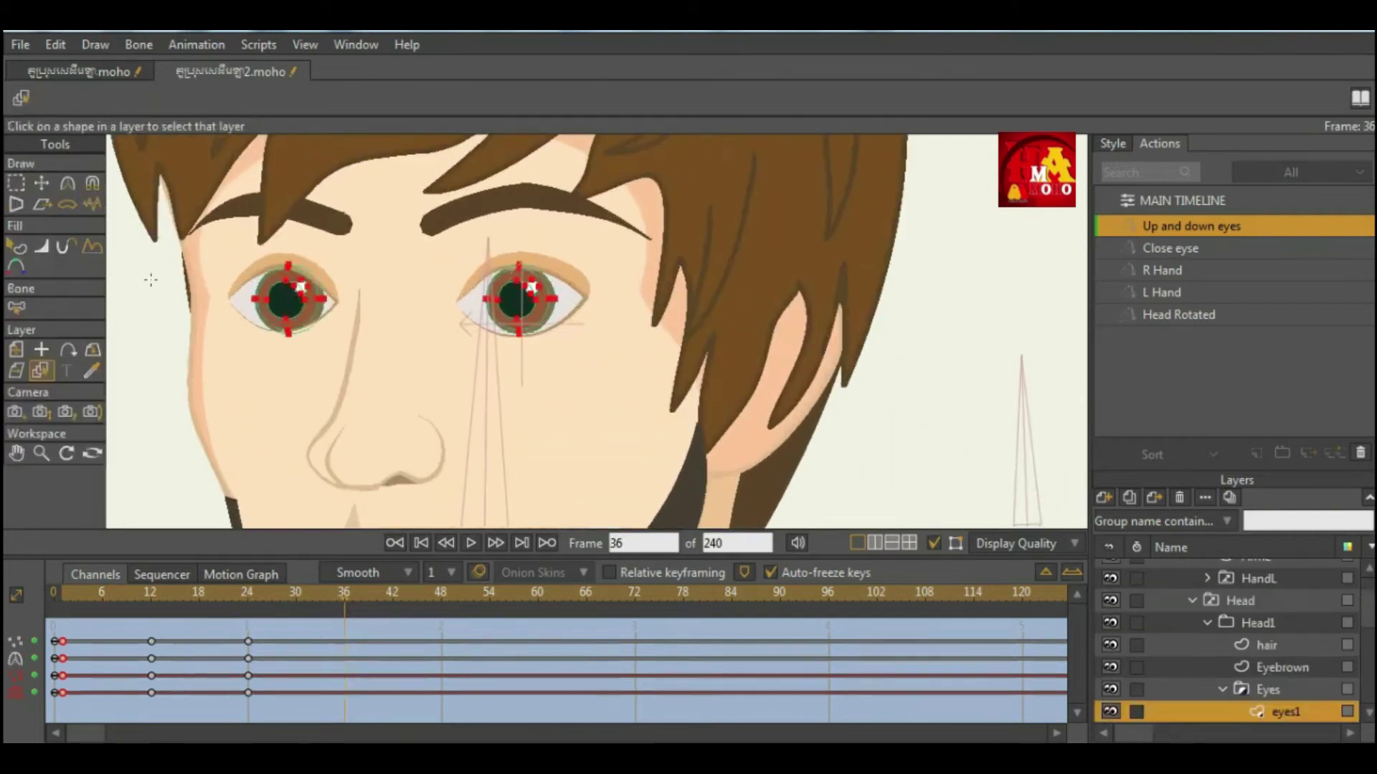
left_click(16, 183)
left_click_drag(219, 242, 649, 427)
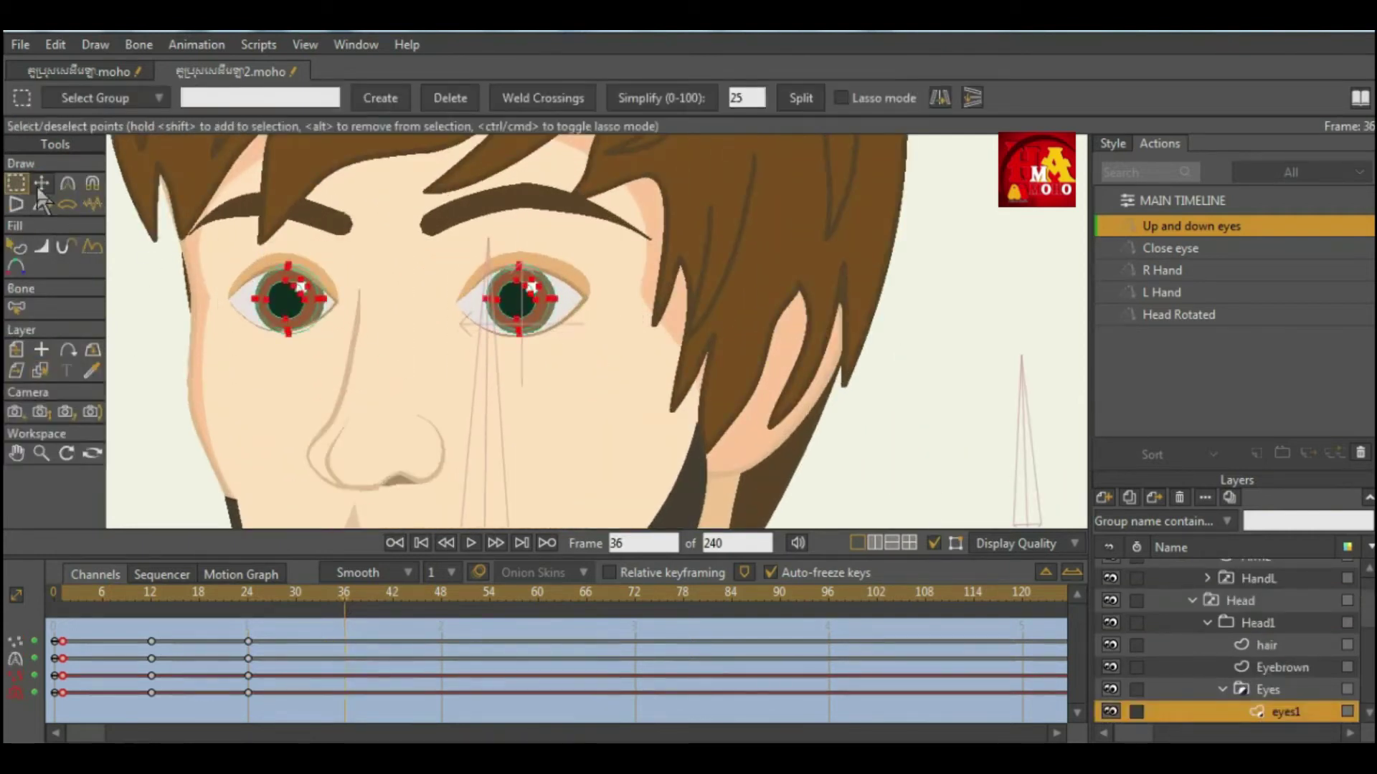
key("t")
left_click_drag(415, 310, 403, 325)
scroll(408, 331, "down", 3)
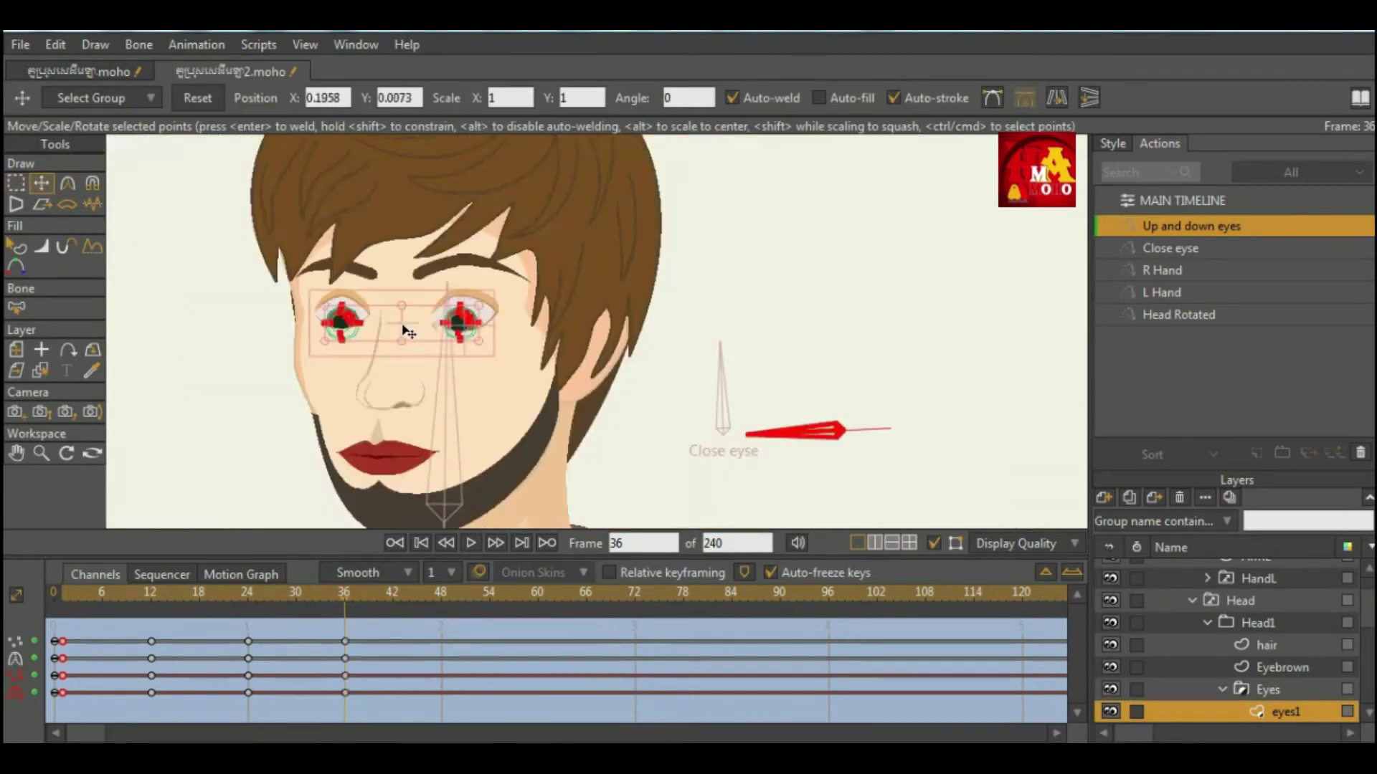
left_click(17, 246)
scroll(387, 337, "down", 2)
scroll(387, 337, "up", 4)
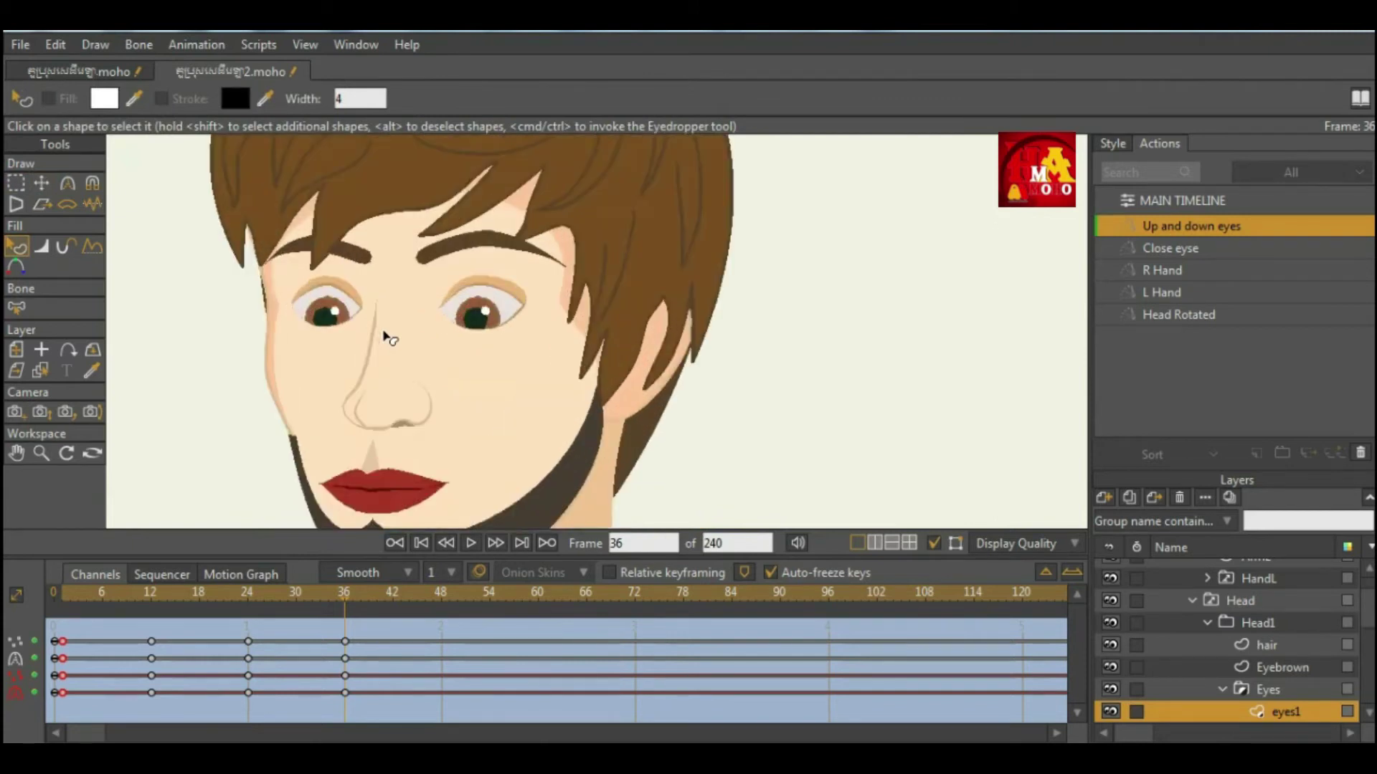
key("t")
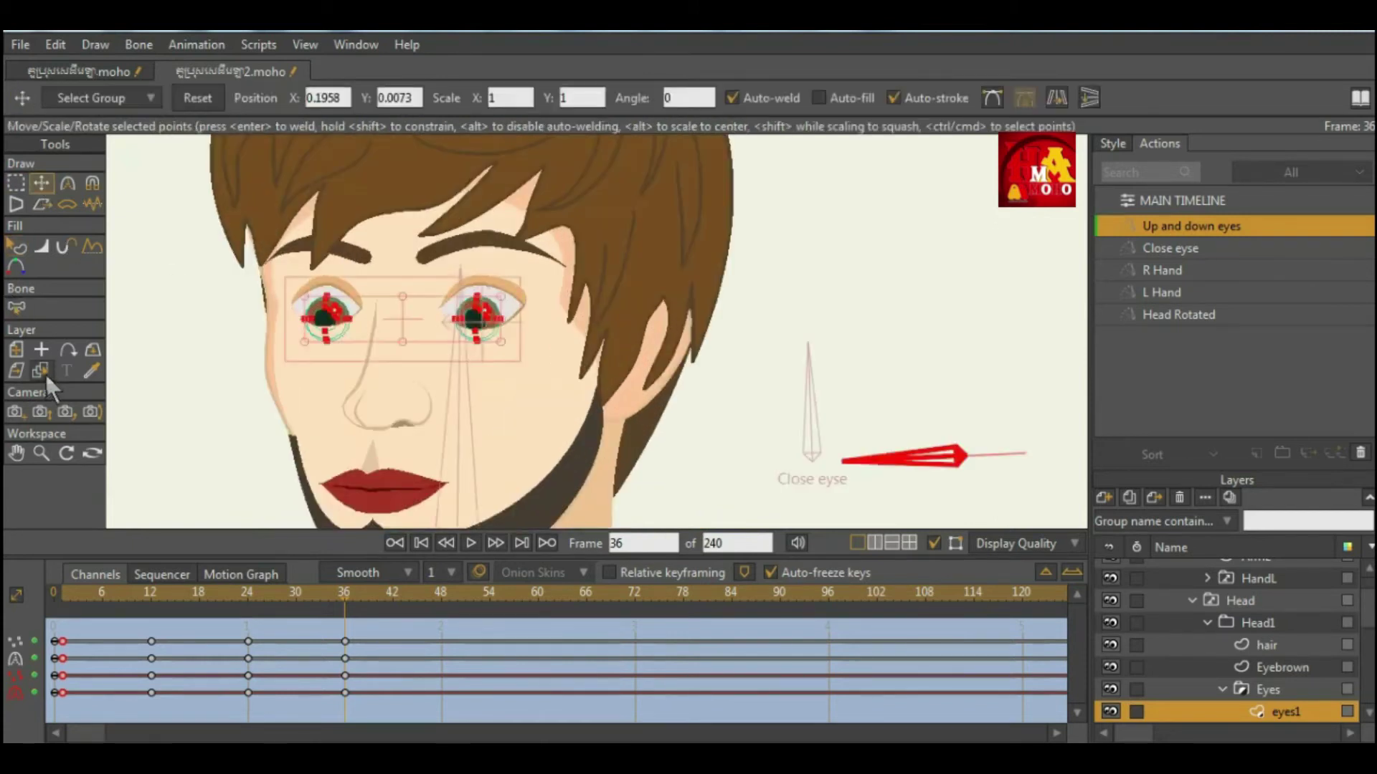
At frame 36, select the top points of both eye whites on the eyes layer and lower them slightly.
left_click(41, 370)
scroll(281, 322, "up", 2)
left_click(358, 273)
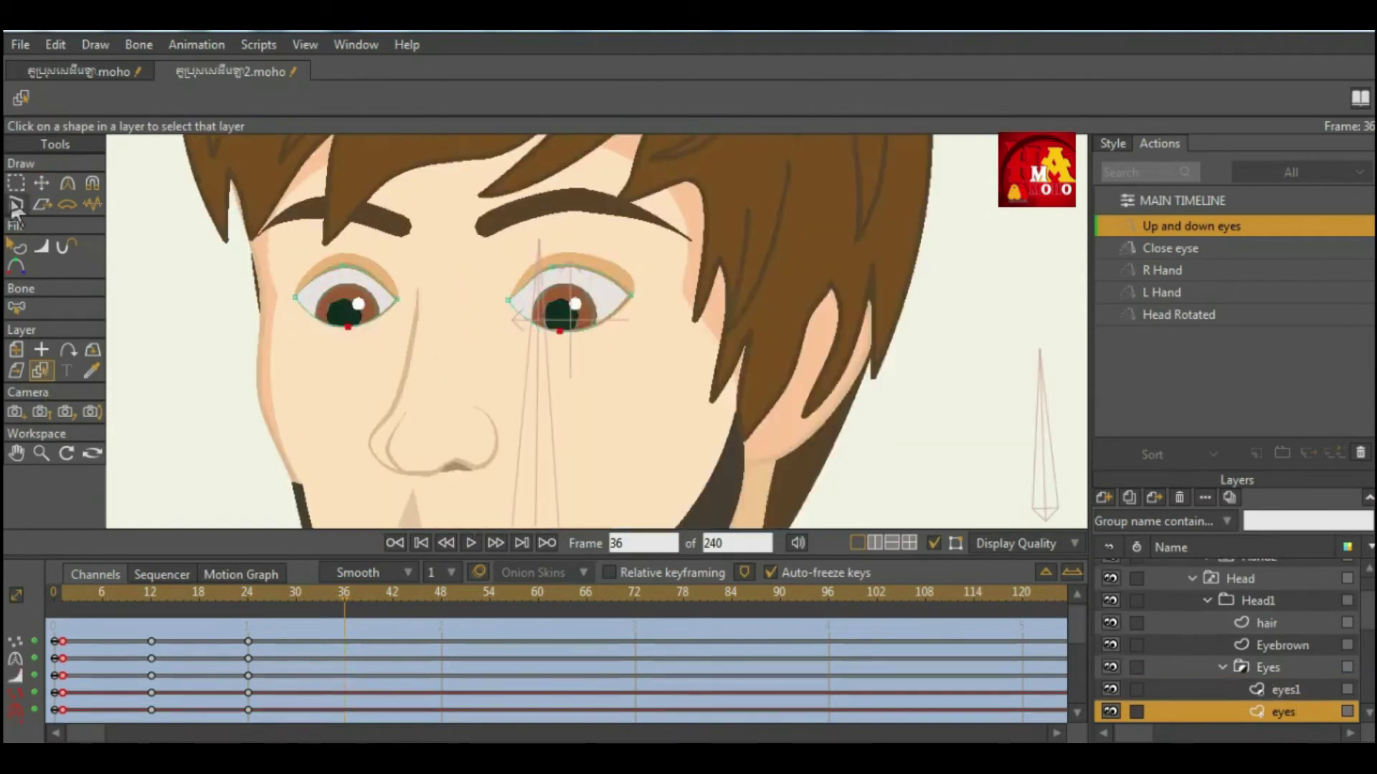
left_click(15, 183)
left_click_drag(290, 244, 609, 286)
key("t")
scroll(452, 276, "up", 1)
left_click_drag(473, 266, 471, 270)
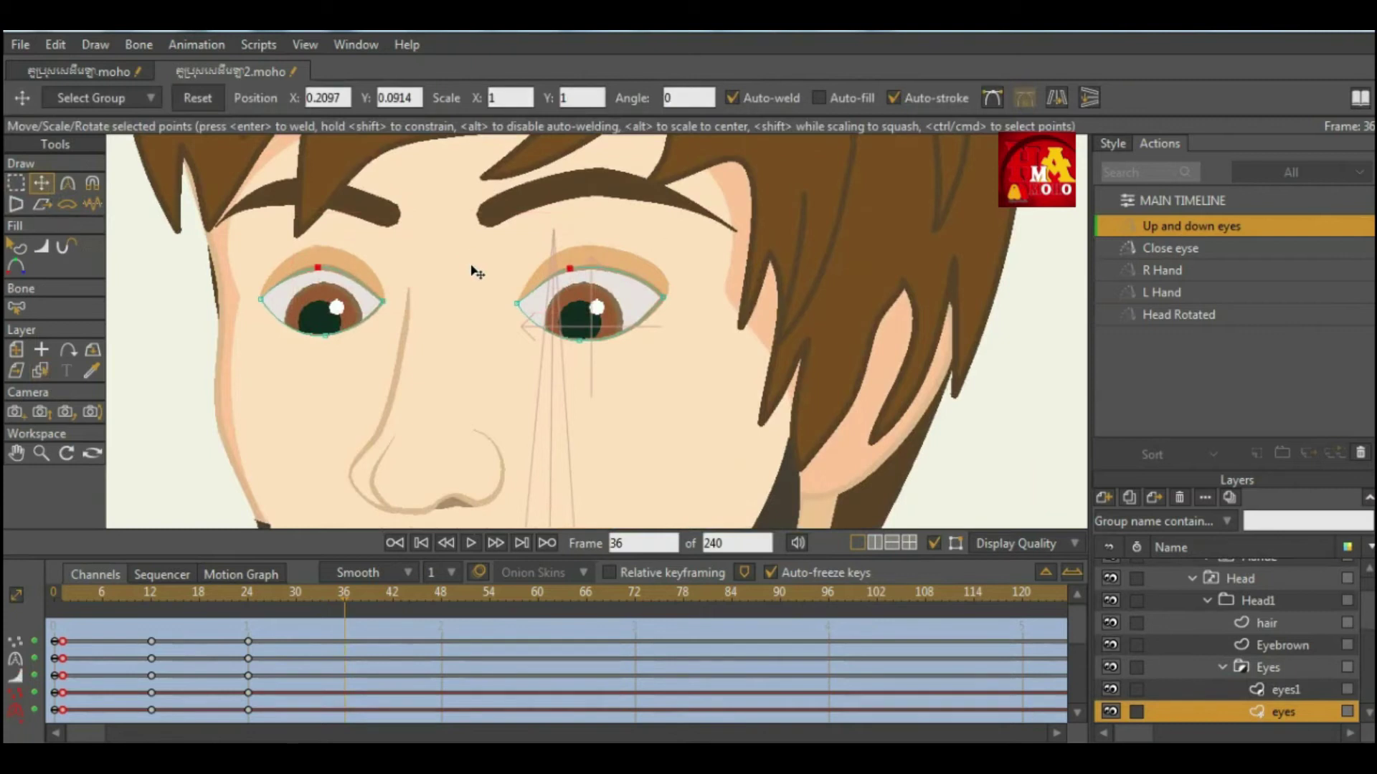
scroll(471, 270, "down", 4)
scroll(443, 353, "up", 4)
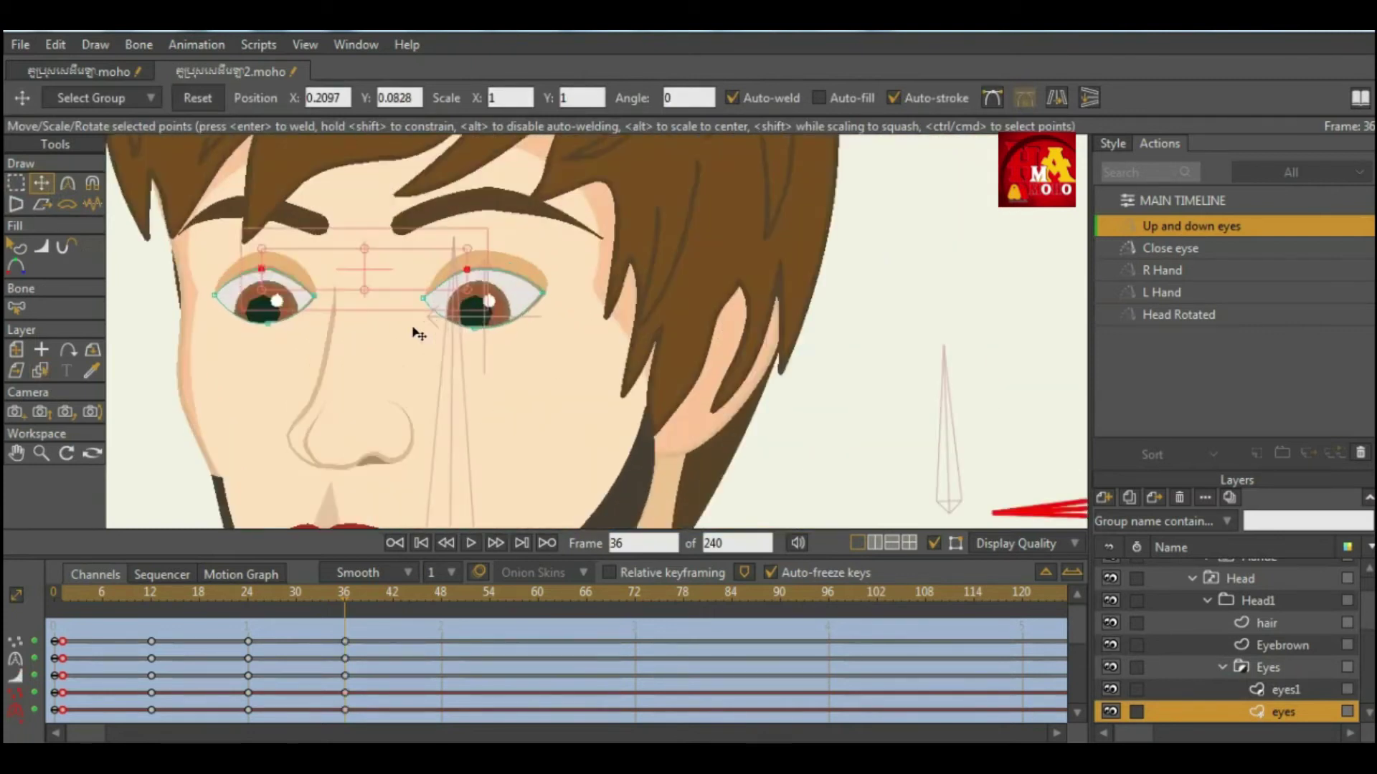
left_click_drag(387, 282, 386, 286)
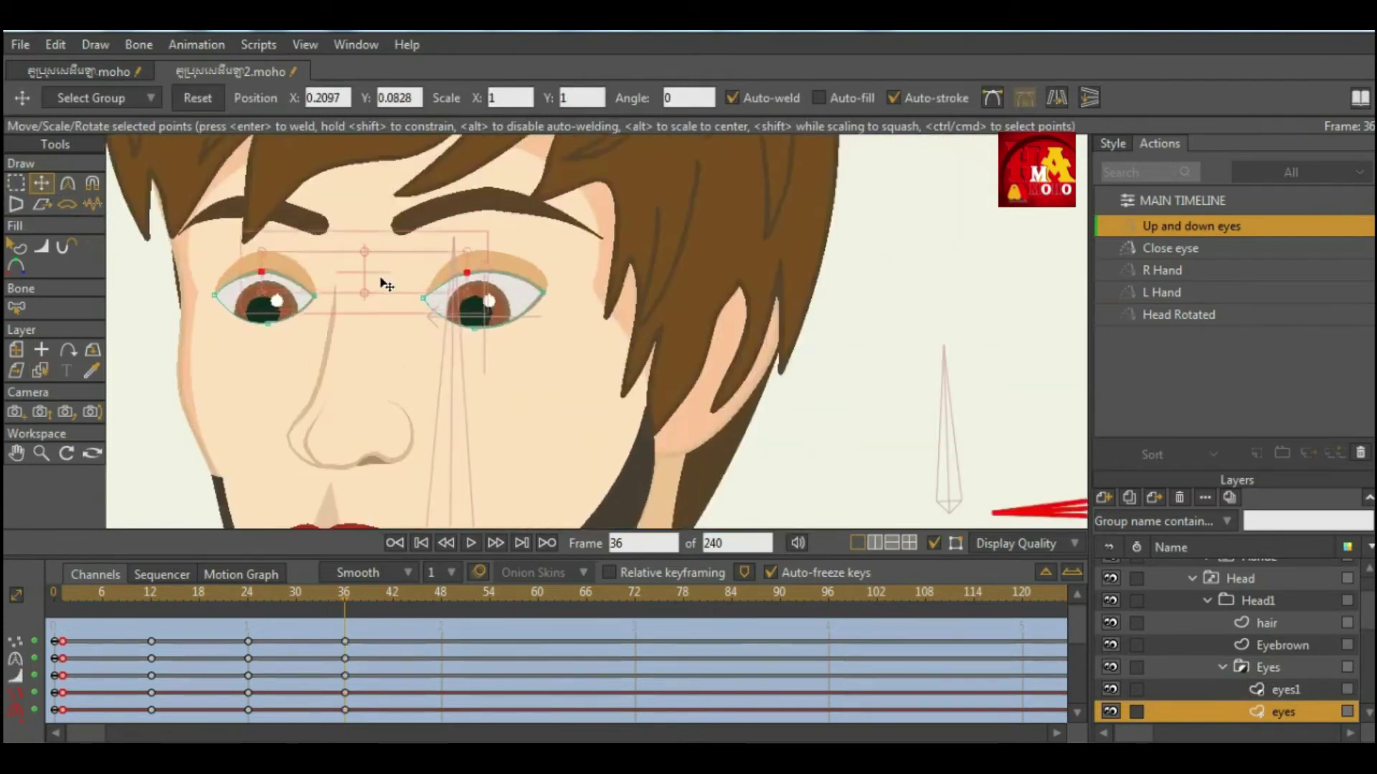
scroll(385, 287, "down", 2)
scroll(450, 373, "up", 1)
At frame 36, lower the bottom points of both eye whites to about Y -0.0221 and scrub the timeline to check the motion.
left_click(43, 372)
scroll(373, 376, "down", 3)
scroll(381, 355, "up", 2)
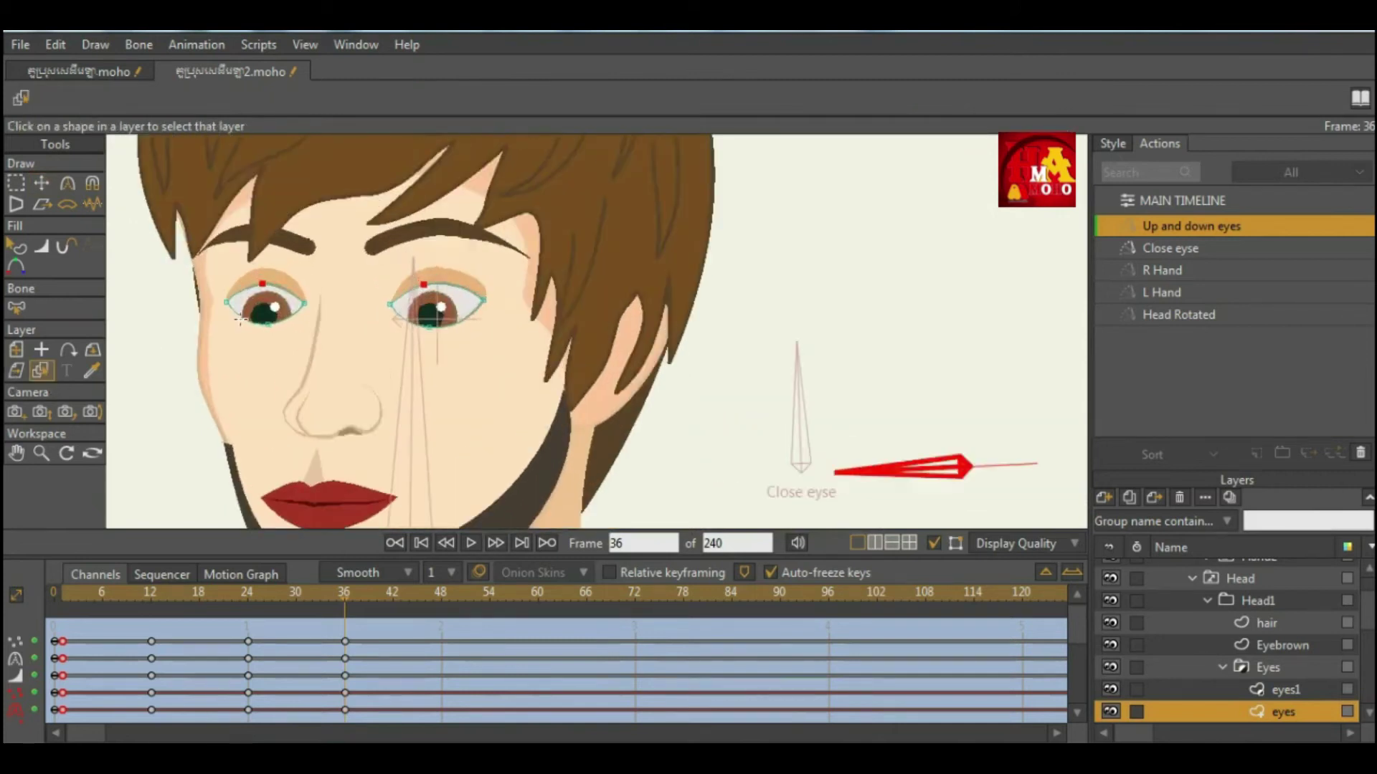
left_click(16, 183)
scroll(271, 319, "up", 2)
left_click_drag(209, 312, 533, 396)
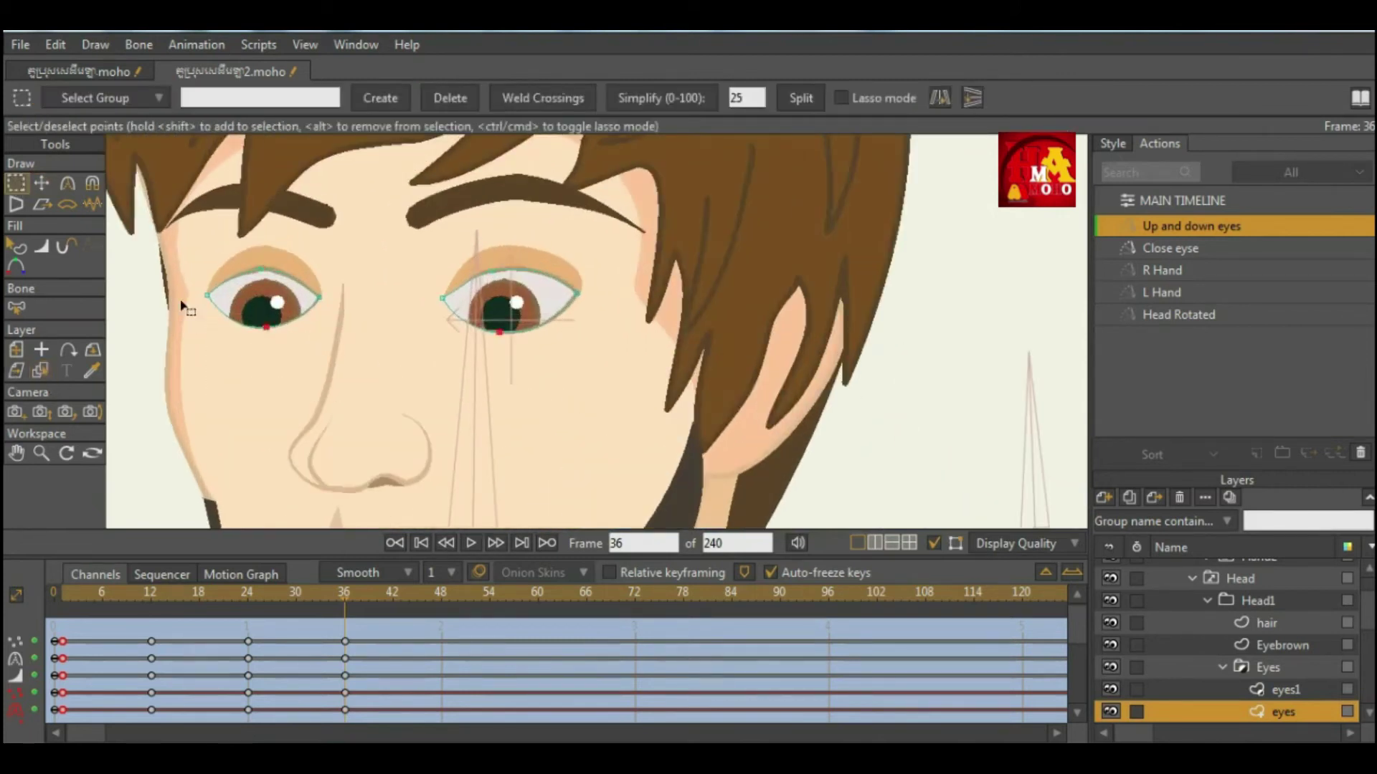
left_click(41, 183)
left_click_drag(390, 351, 392, 354)
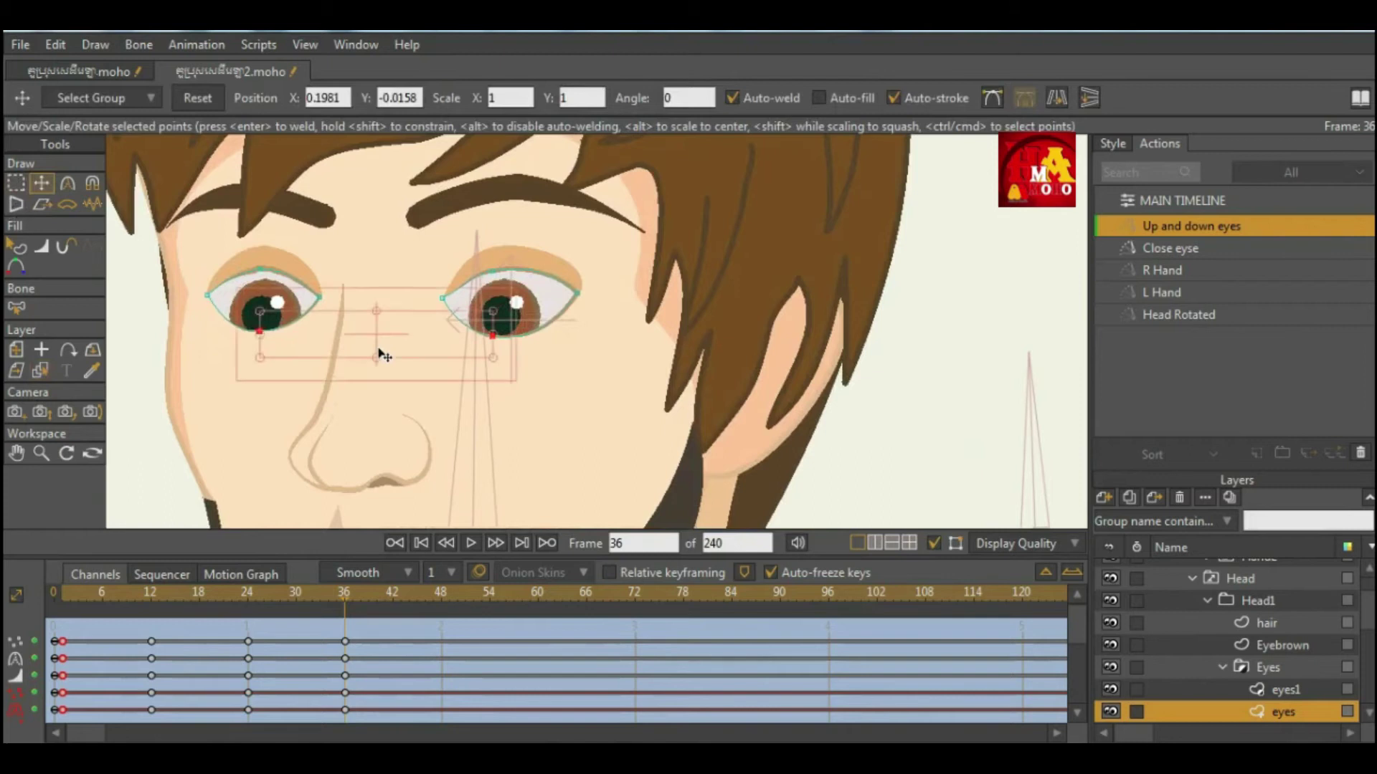
scroll(392, 354, "down", 1)
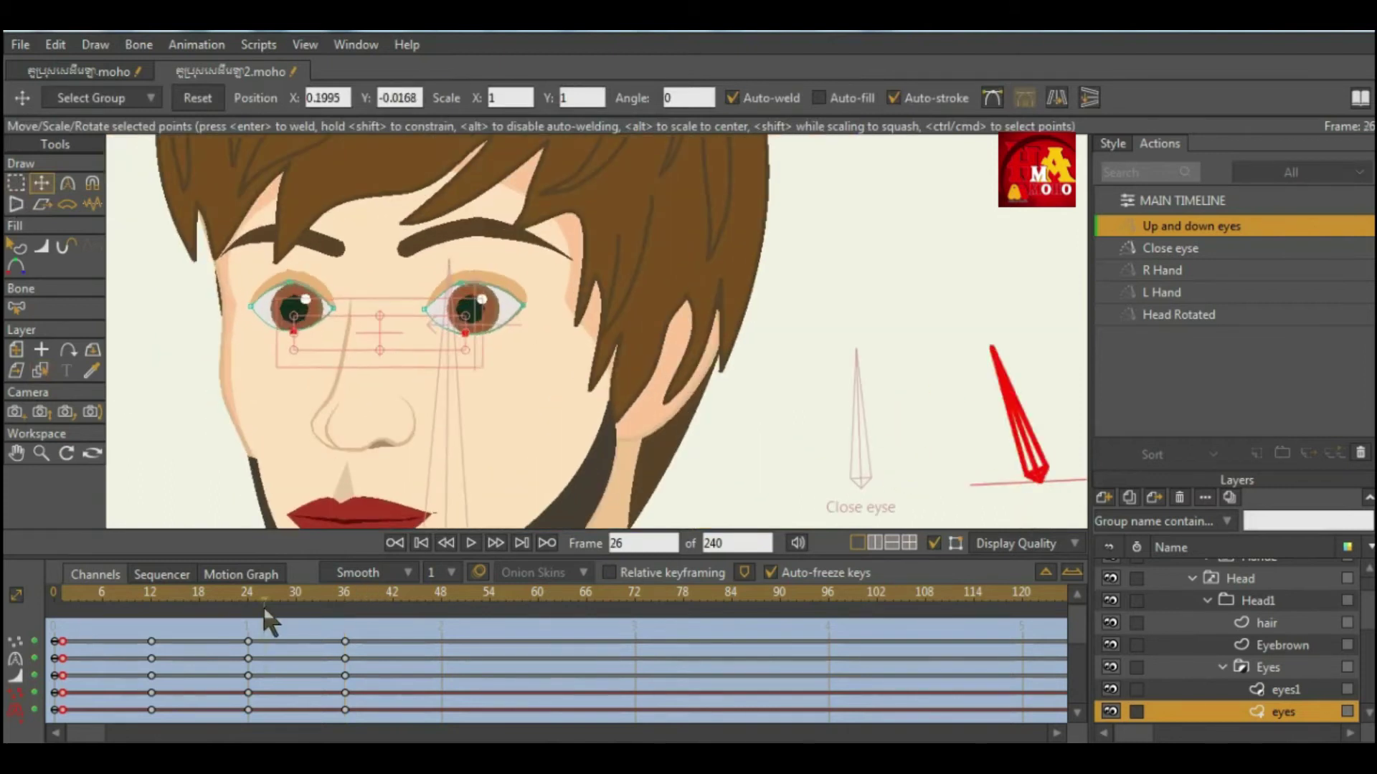
scroll(370, 340, "down", 1)
scroll(370, 337, "up", 4)
scroll(373, 335, "down", 3)
scroll(369, 336, "up", 2)
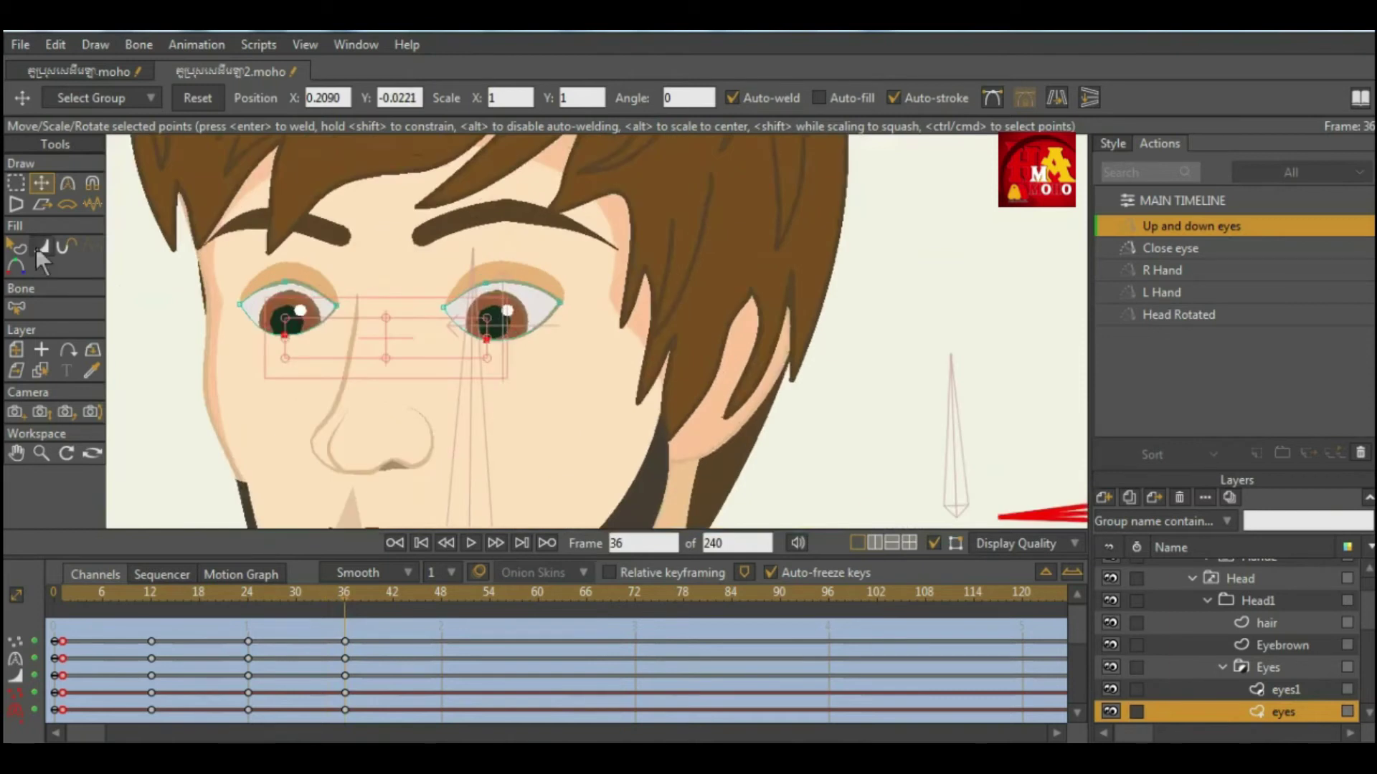
At frame 36, select the top points of both eyelids on the Eyes back layer and lower them to about Y 0.1075.
left_click(41, 370)
scroll(354, 284, "up", 1)
left_click(316, 282)
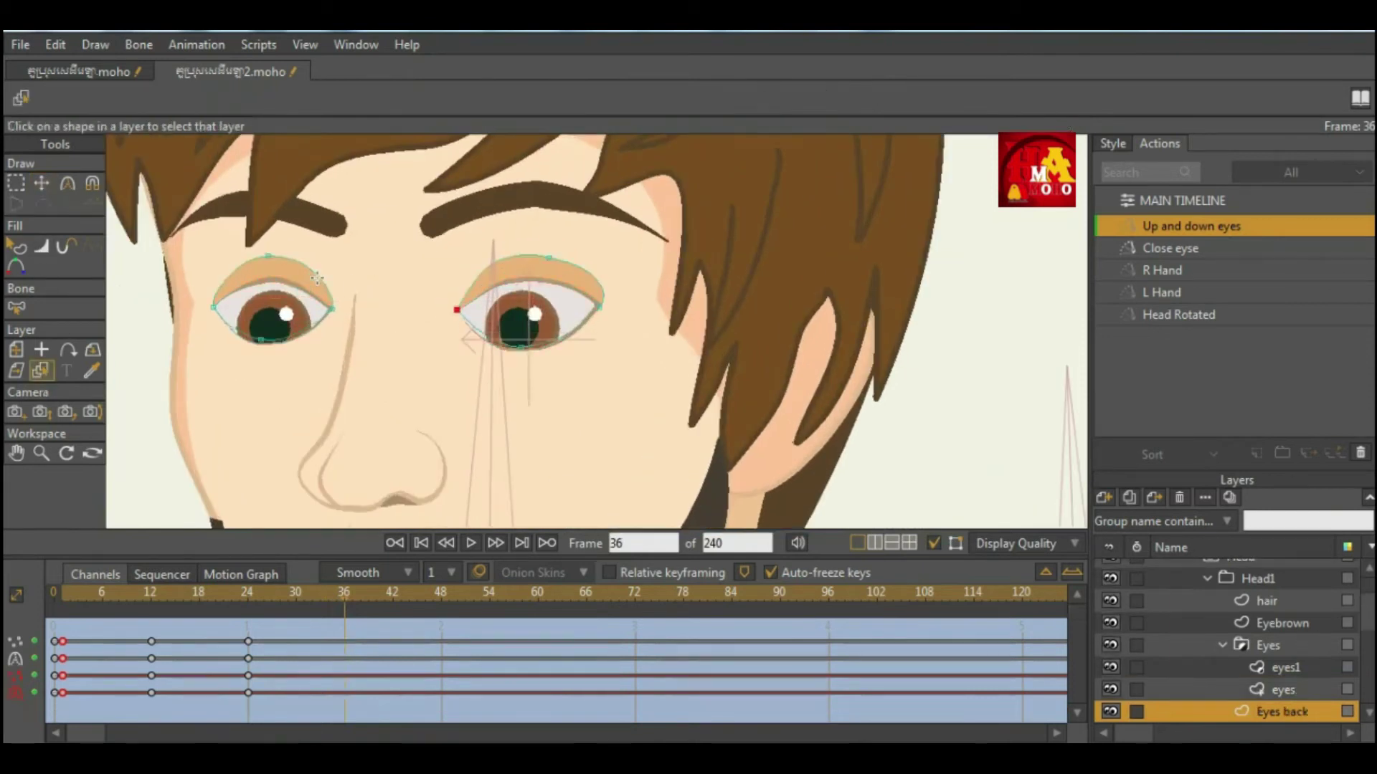
left_click(43, 183)
left_click(18, 183)
left_click_drag(169, 221, 598, 270)
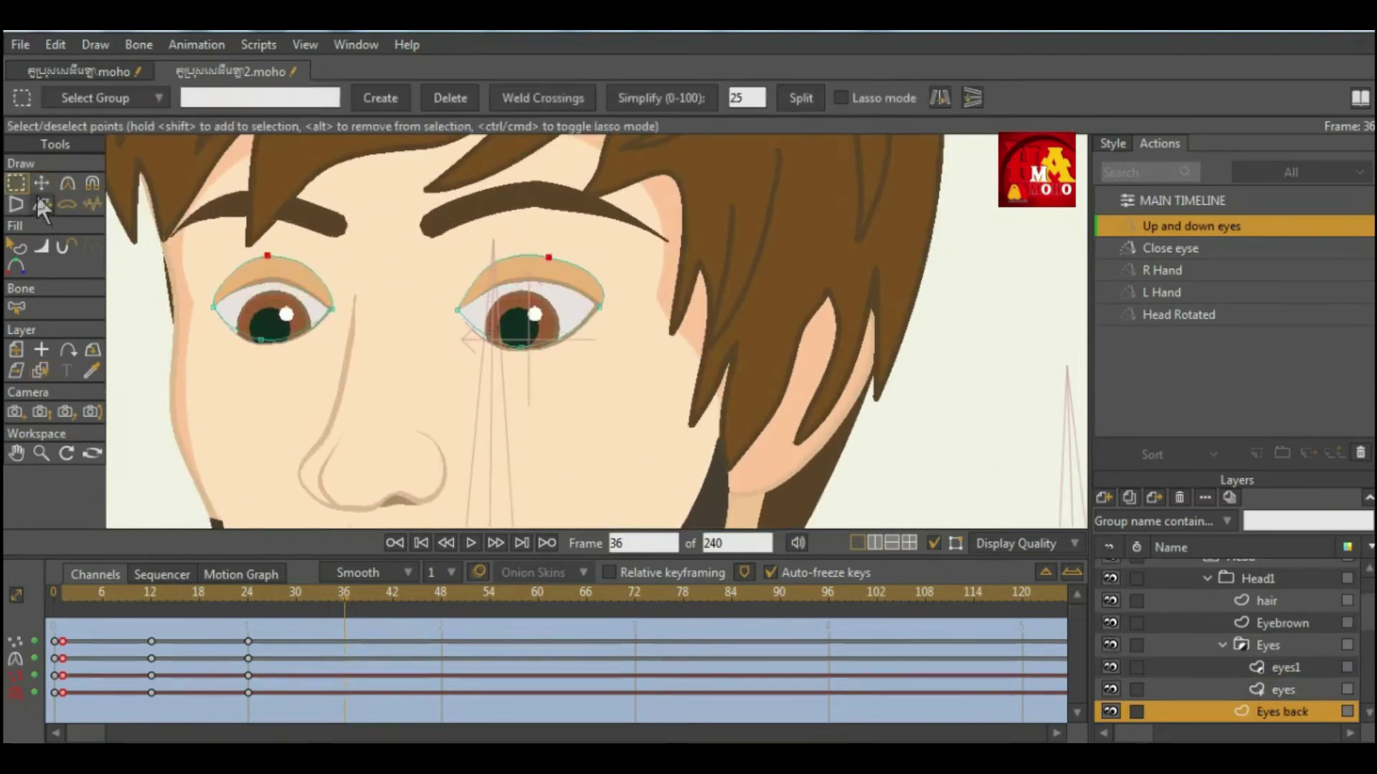
left_click(41, 184)
left_click_drag(409, 270, 404, 282)
scroll(403, 304, "down", 4)
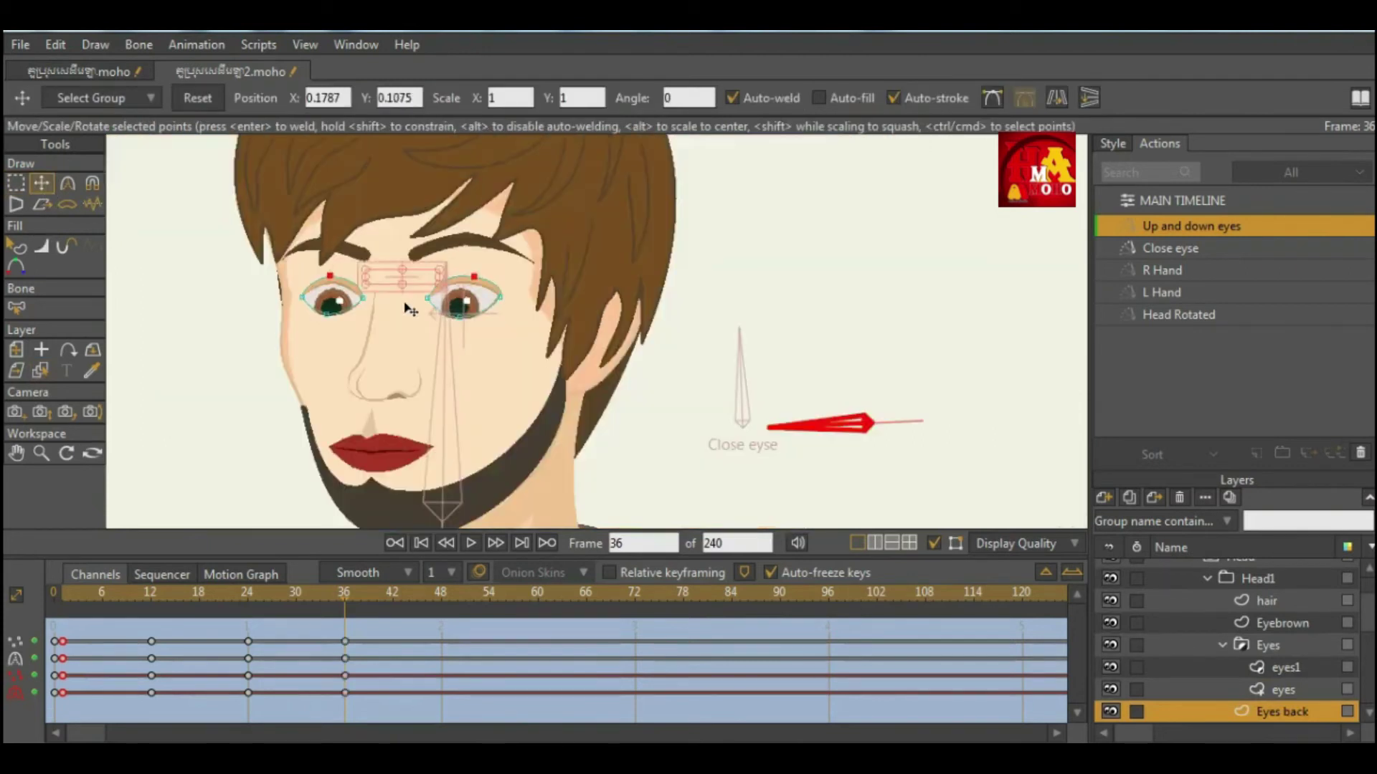
scroll(407, 286, "up", 5)
key("Return")
scroll(409, 270, "down", 3)
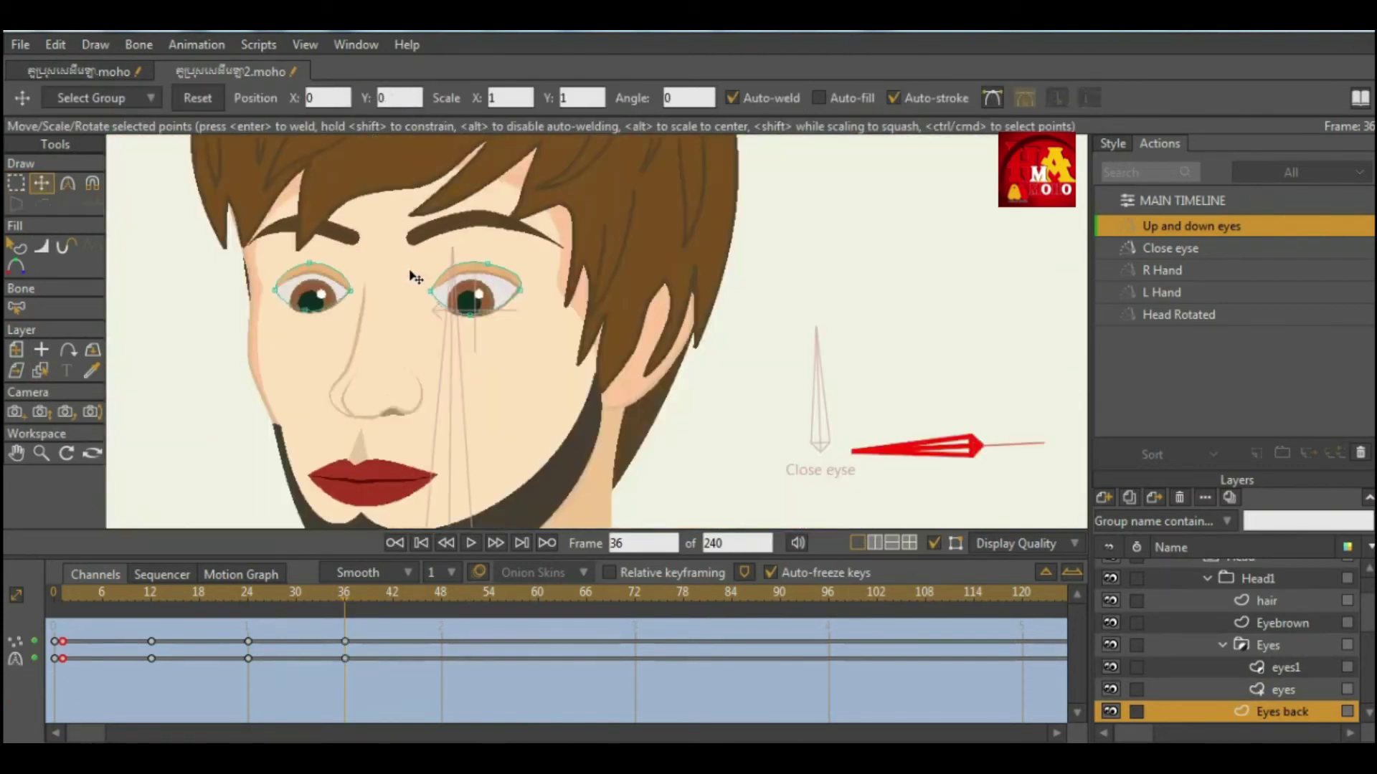
At frame 36, adjust the curve handles of the top eyelid points on the Eyes back layer for both eyes.
left_click(67, 184)
scroll(556, 265, "up", 3)
left_click_drag(568, 277, 552, 263)
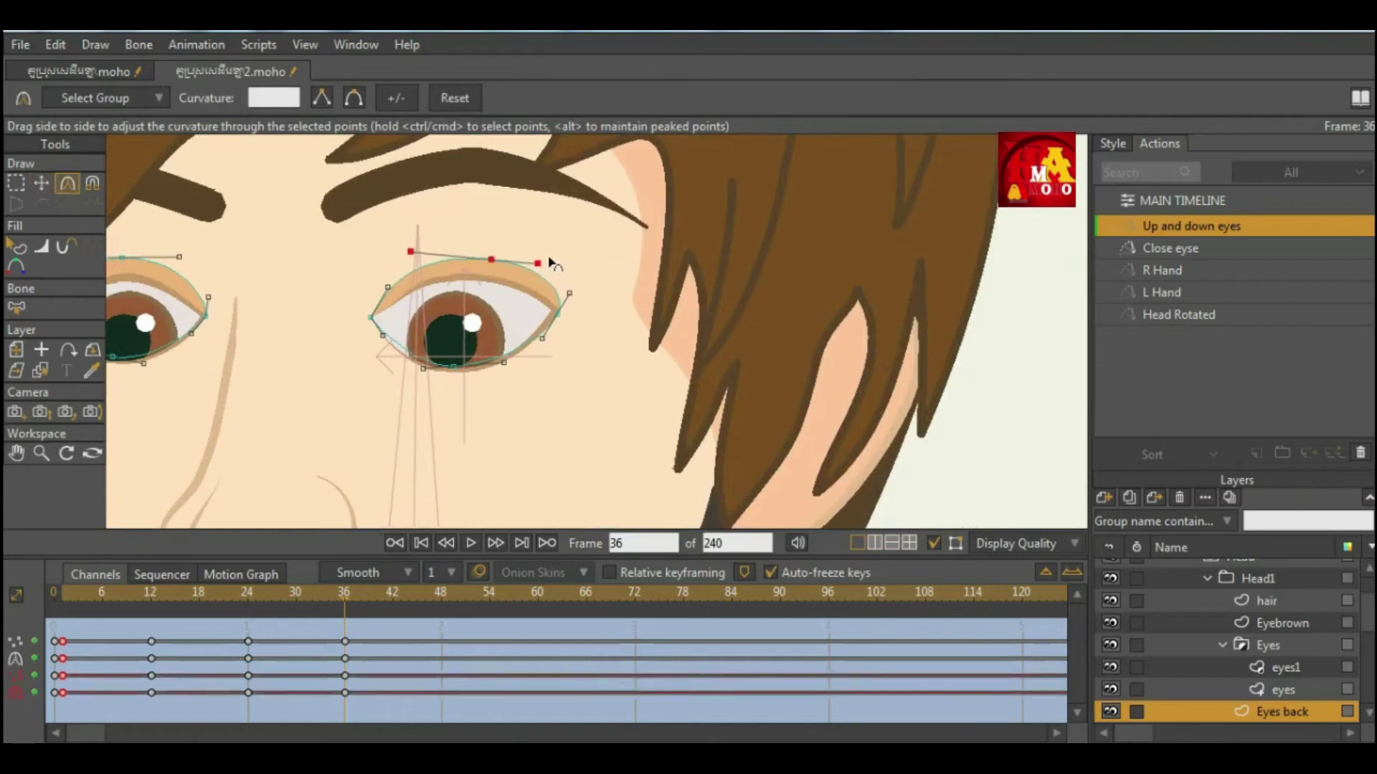
scroll(548, 257, "down", 3)
scroll(454, 265, "up", 4)
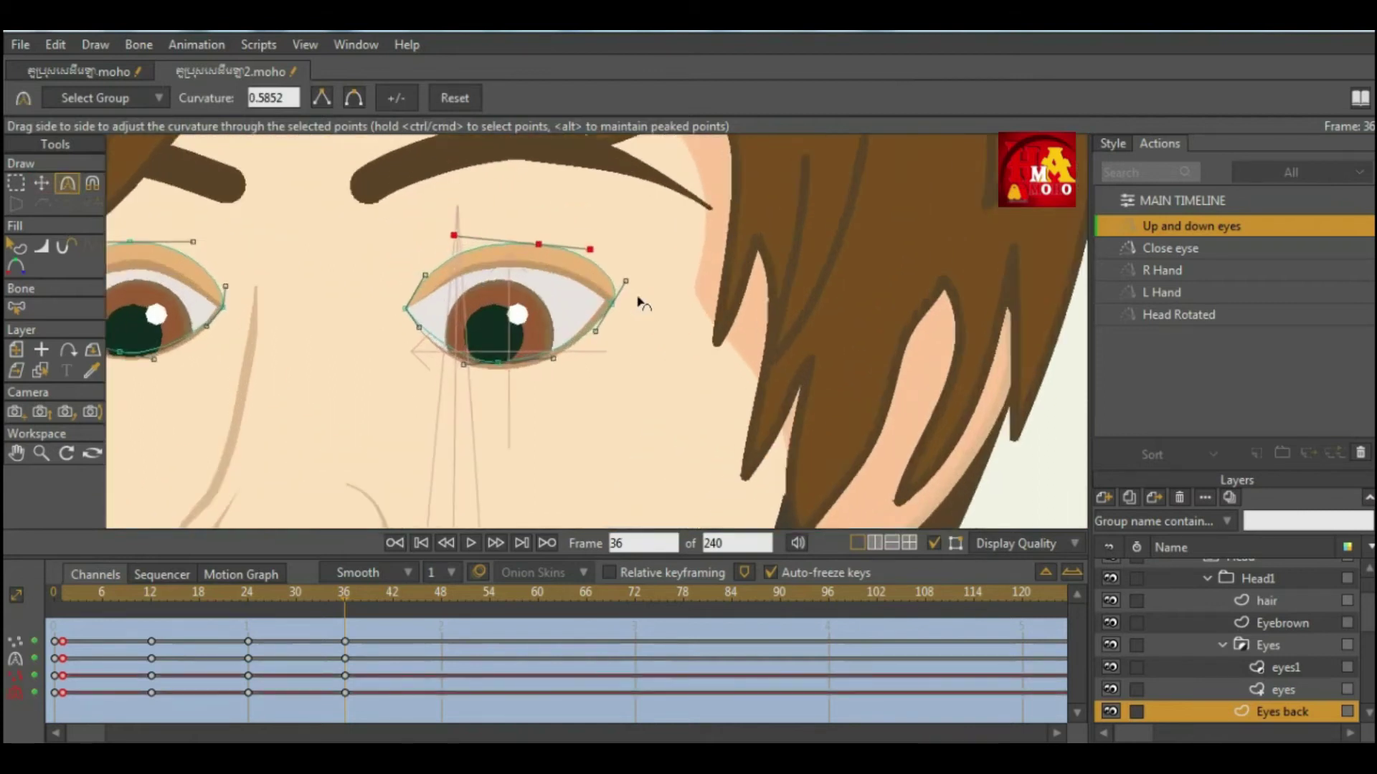
scroll(637, 297, "down", 4)
scroll(379, 271, "up", 3)
scroll(318, 289, "down", 4)
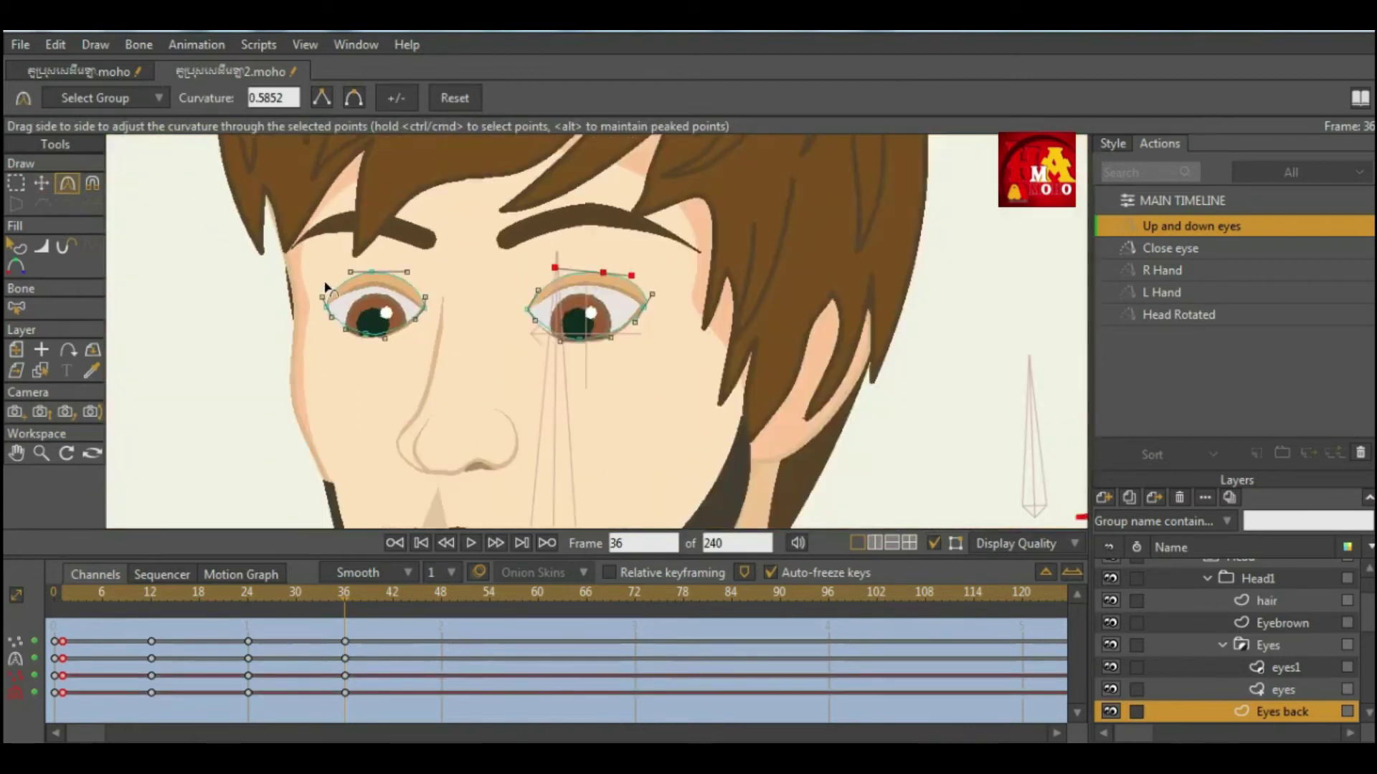
scroll(332, 285, "up", 5)
left_click_drag(352, 265, 347, 261)
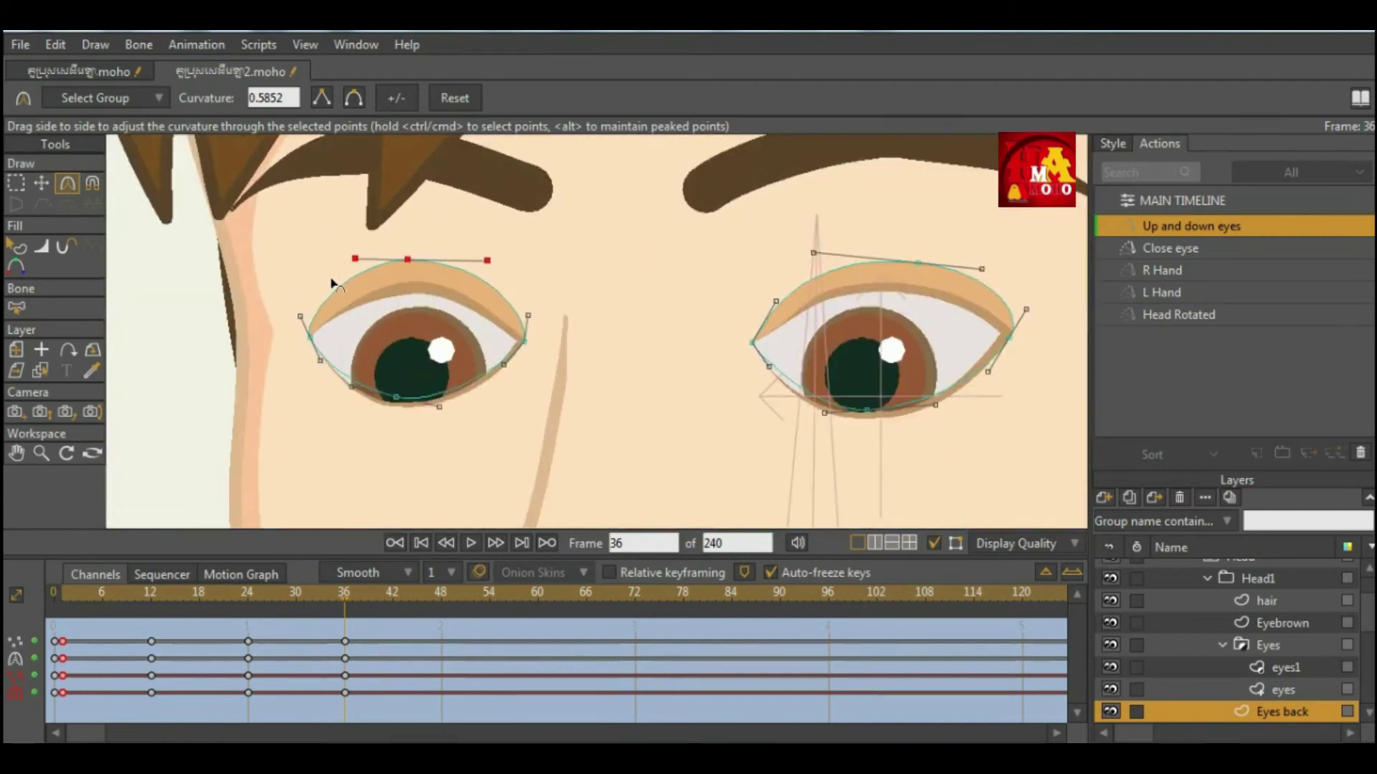
scroll(333, 283, "down", 3)
Scrub the timeline around frame 36 to check the eyelid motion without the point overlays.
left_click(41, 369)
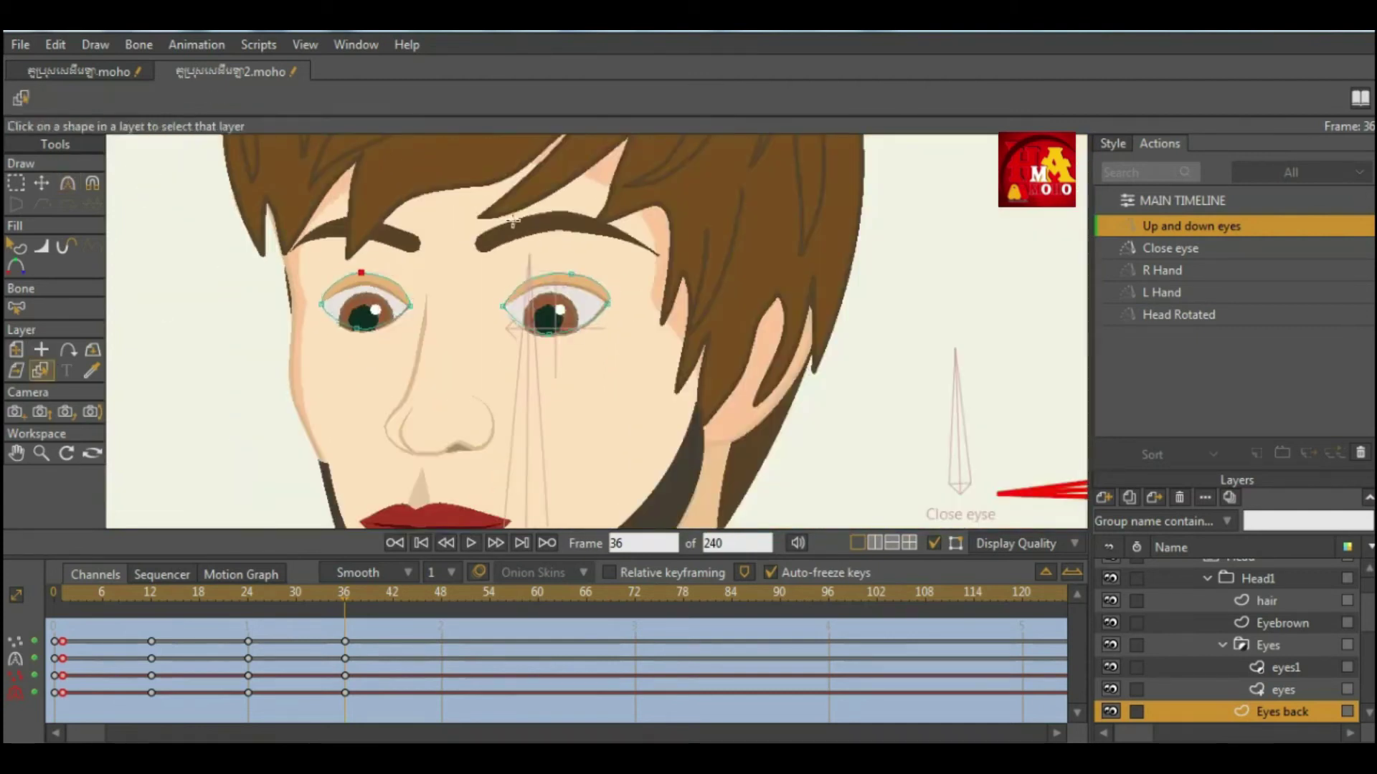
scroll(95, 299, "down", 1)
left_click(16, 249)
scroll(531, 291, "down", 2)
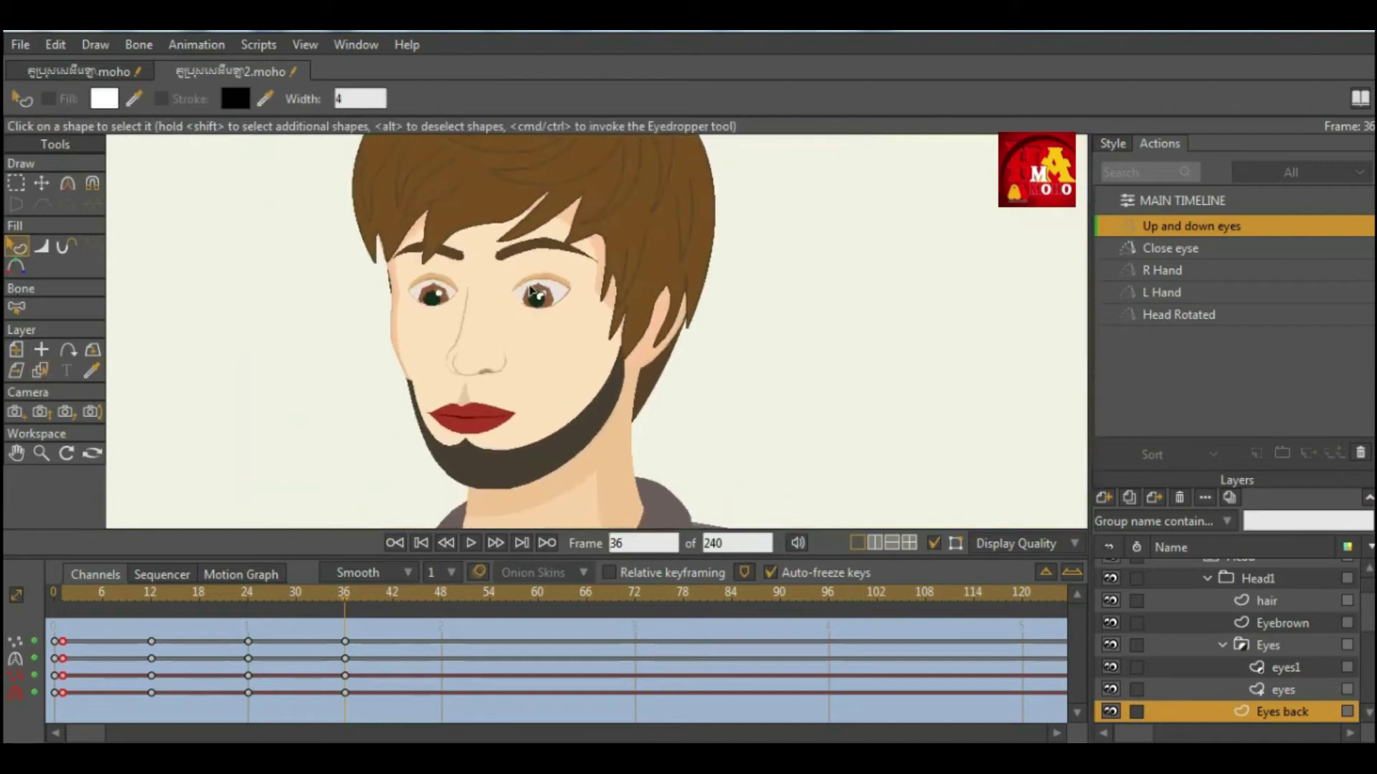
mouse_move(338, 601)
left_mouse_down()
mouse_move(246, 616)
mouse_move(307, 624)
mouse_move(230, 624)
mouse_move(341, 631)
mouse_move(261, 638)
mouse_move(337, 624)
mouse_move(251, 630)
mouse_move(342, 634)
mouse_move(265, 633)
mouse_move(353, 603)
left_mouse_up()
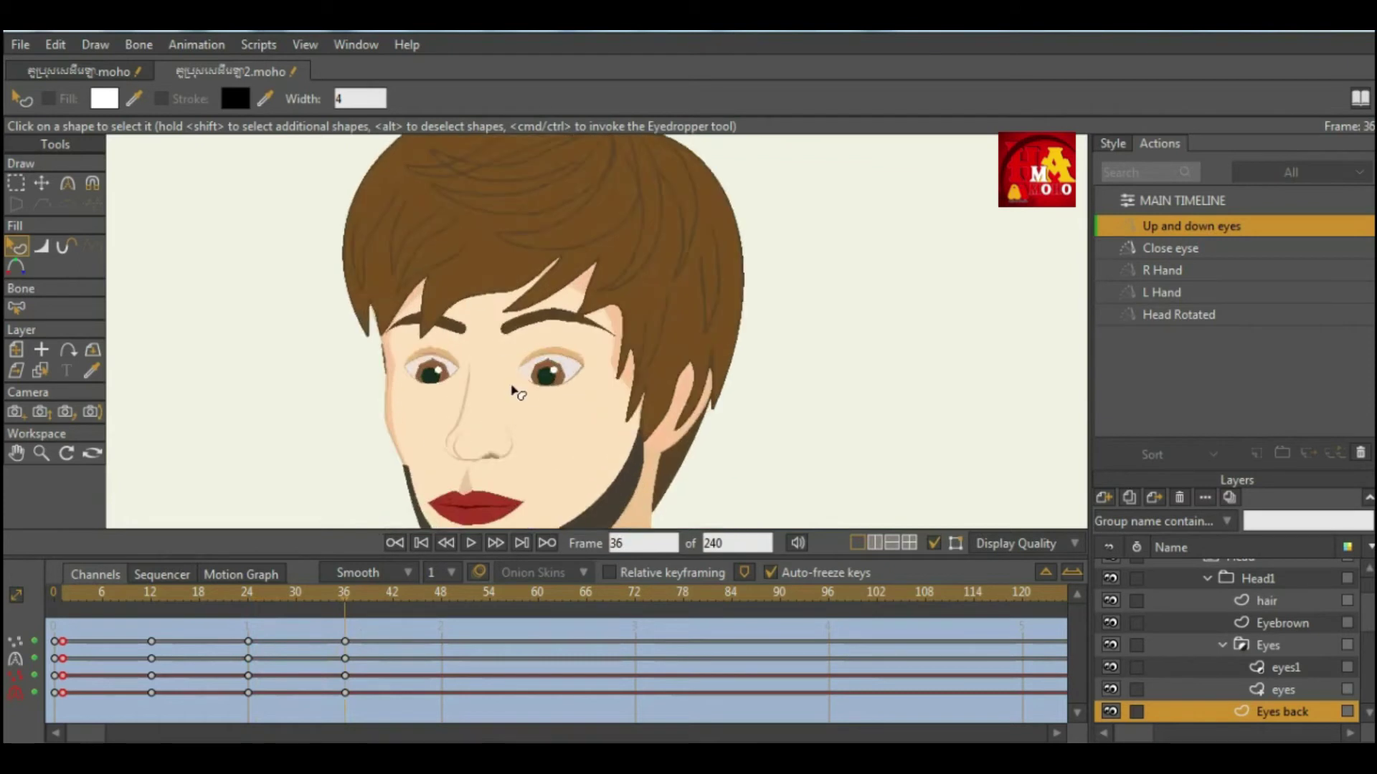
At frame 36, lower both eyebrows on the Eyebrown layer to about Y 0.1699 and scrub the timeline to check them.
left_click(41, 370)
left_click(441, 317)
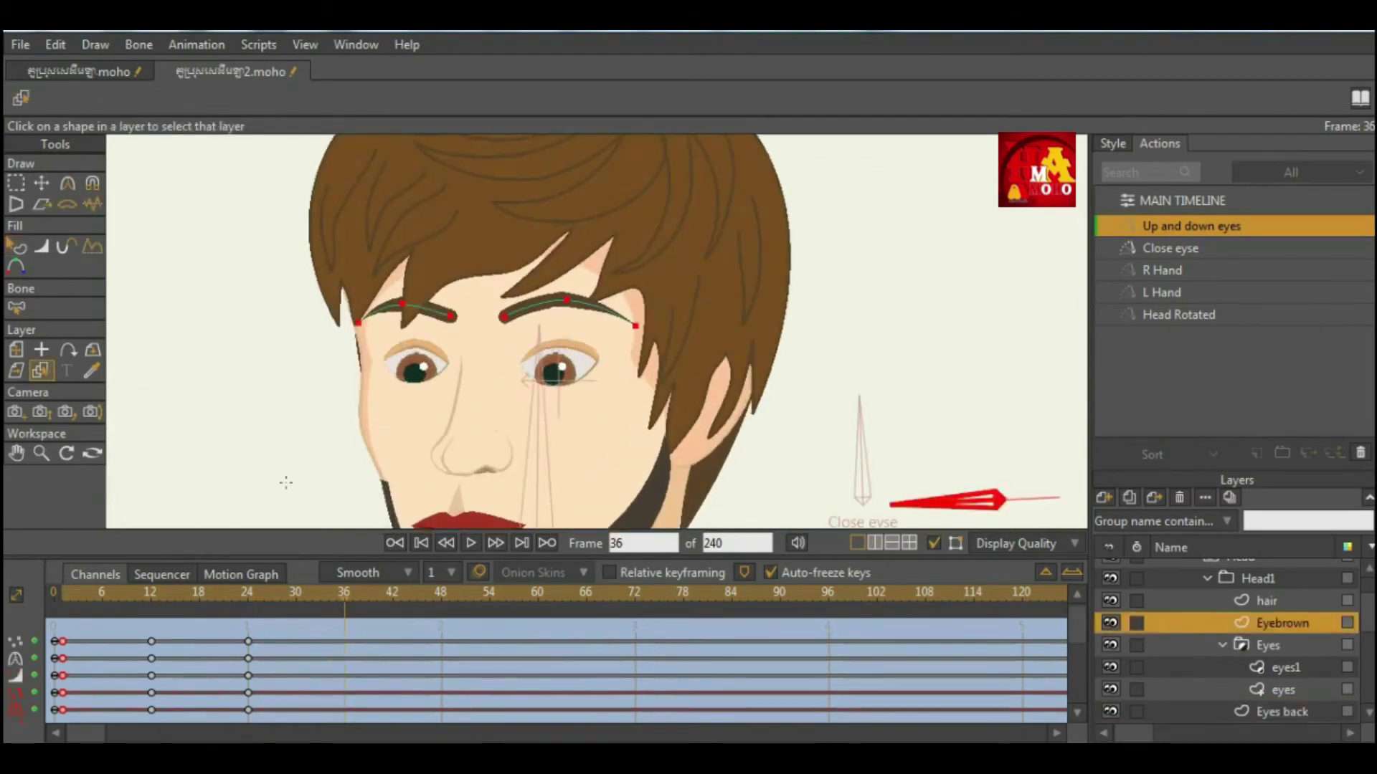
left_click(41, 183)
scroll(534, 393, "up", 2)
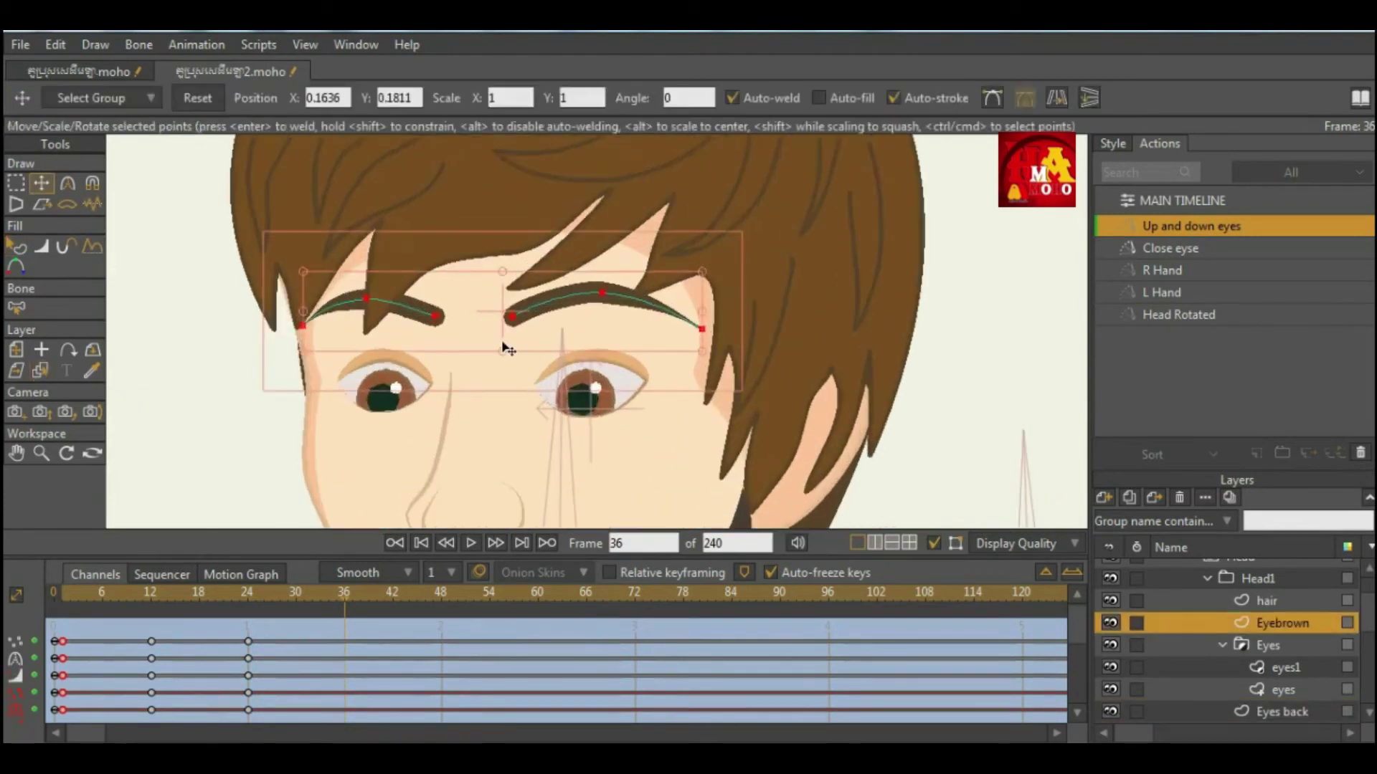
left_click_drag(497, 331, 495, 348)
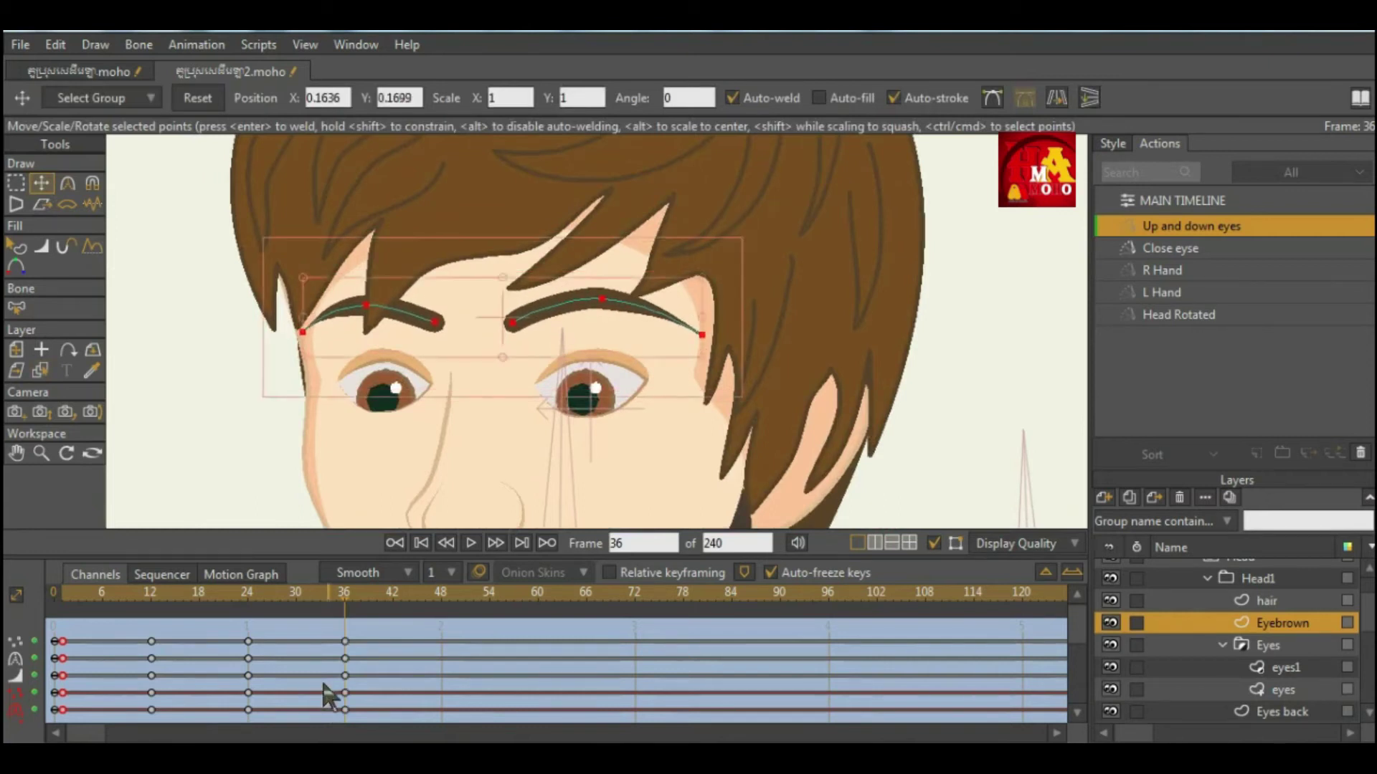
left_click_drag(332, 592, 433, 654)
scroll(577, 441, "down", 3)
scroll(630, 472, "up", 5)
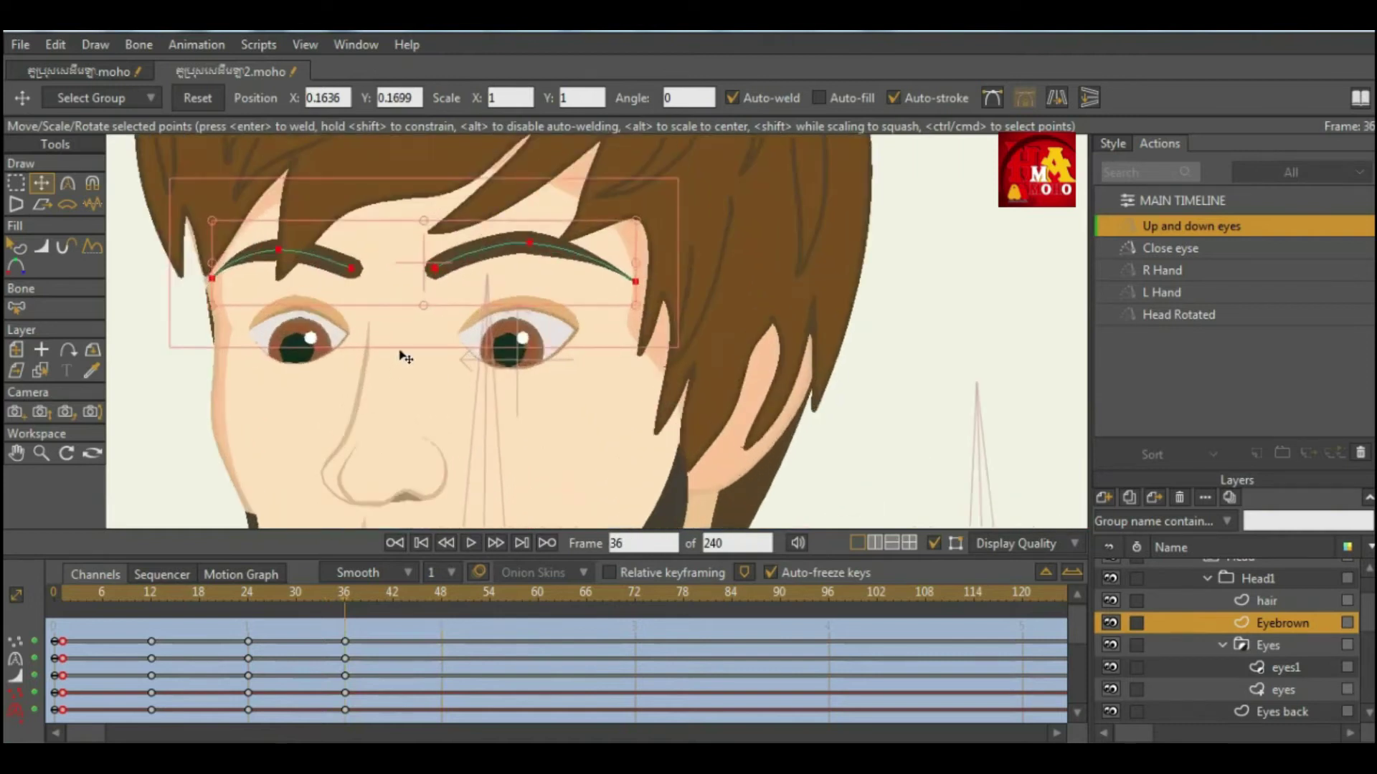
Copy the Eyebrown layer's frame 24 keys to frame 48.
left_click_drag(265, 639, 248, 710)
left_click_drag(531, 466, 529, 437)
scroll(529, 437, "down", 2)
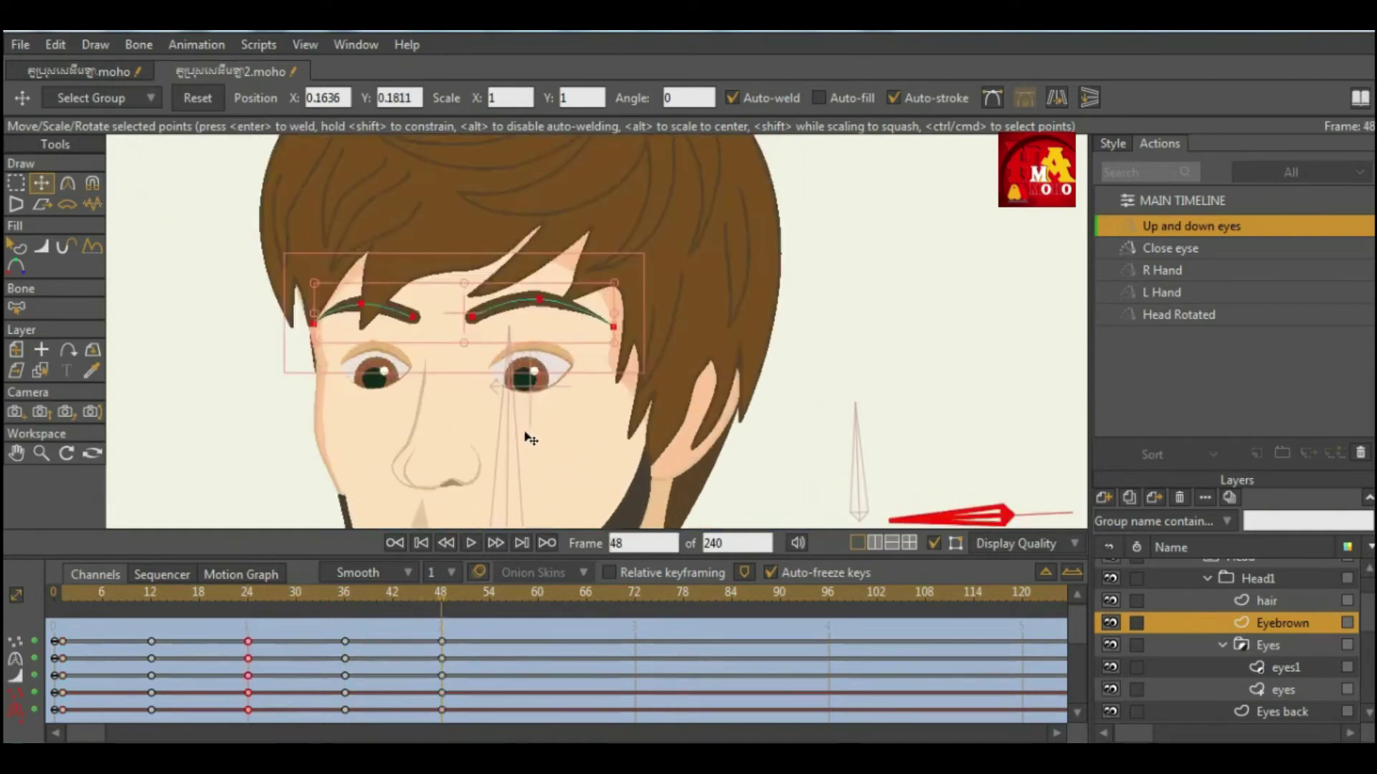
Select the iris layer eyes1 and copy its frame 24 keys to frame 48.
left_click(41, 365)
left_click(396, 384)
left_click_drag(272, 626, 210, 665)
left_click(396, 368)
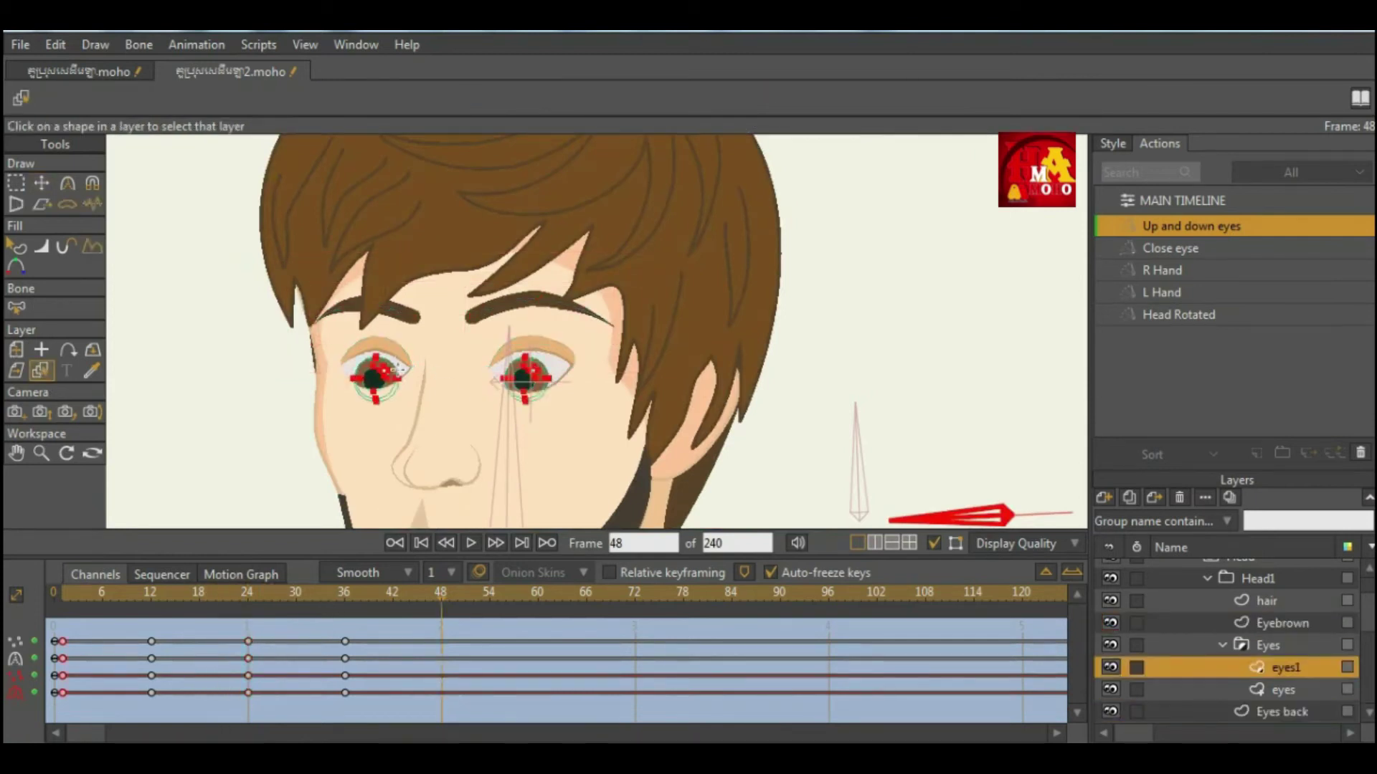
left_click_drag(279, 640, 236, 714)
key("ctrl+c")
key("ctrl+v")
Select the eye white layer eyes and copy its frame 24 keys to frame 48.
left_click(348, 370)
left_click_drag(266, 642, 217, 740)
key("ctrl+c")
key("ctrl+v")
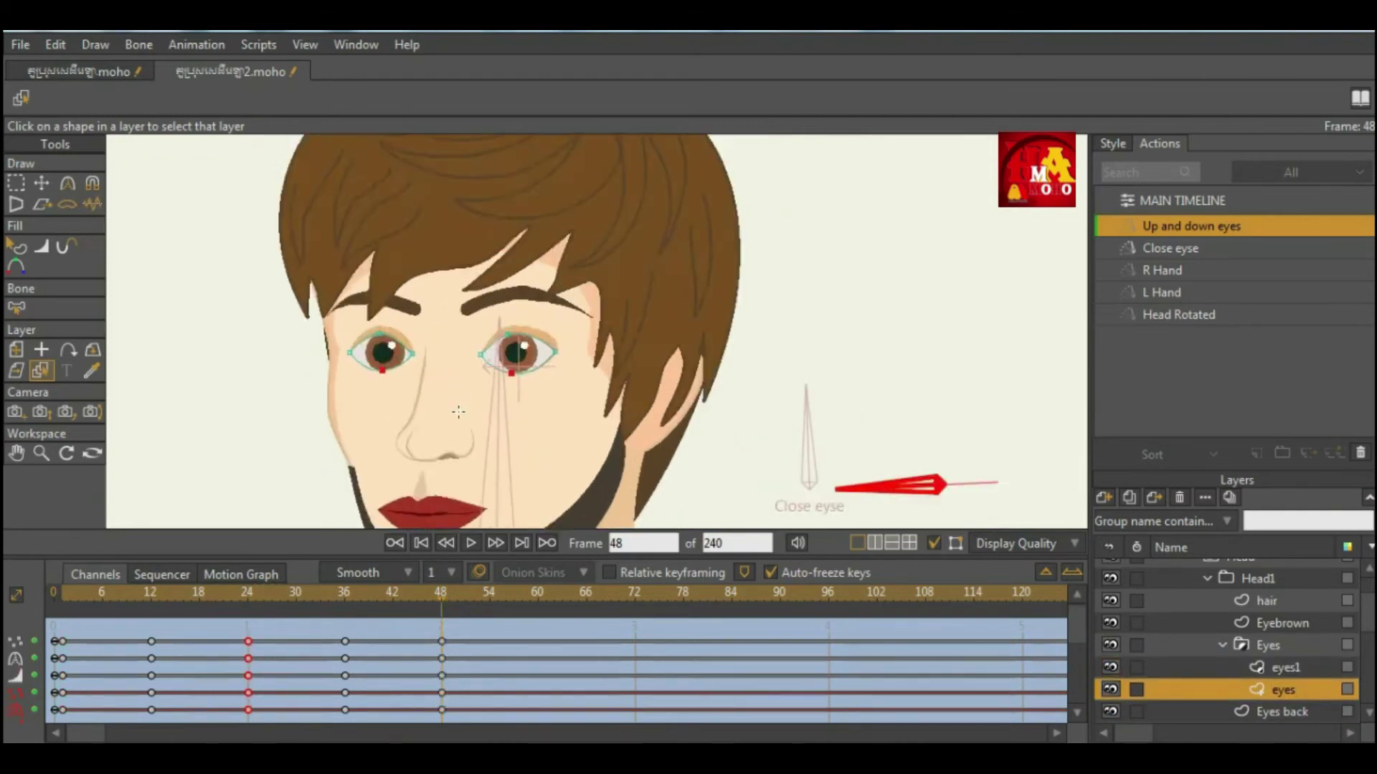
scroll(450, 362, "down", 2)
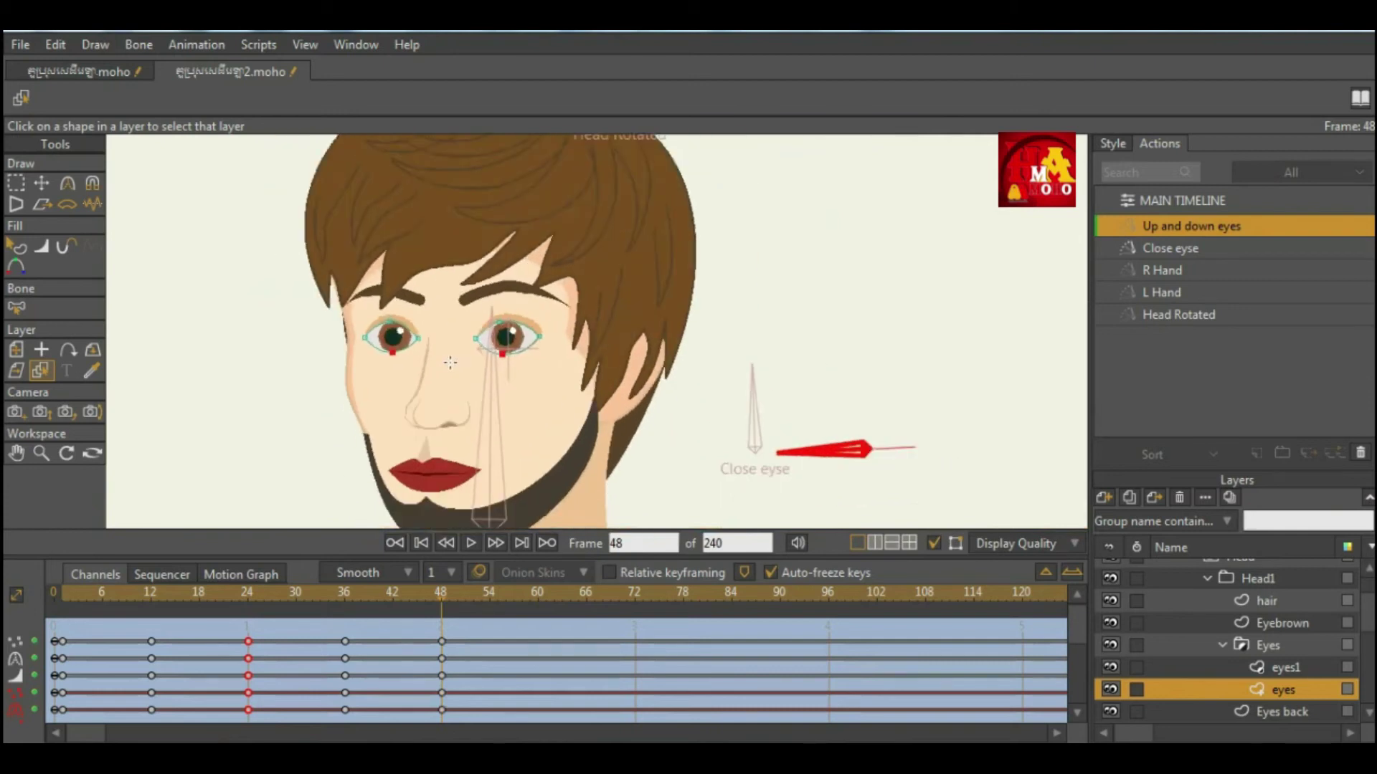
Return to the main timeline, select the character's bone layer, and rotate the Up and down eyes bone upright to about 90 degrees at frame 0.
double_click(1183, 200)
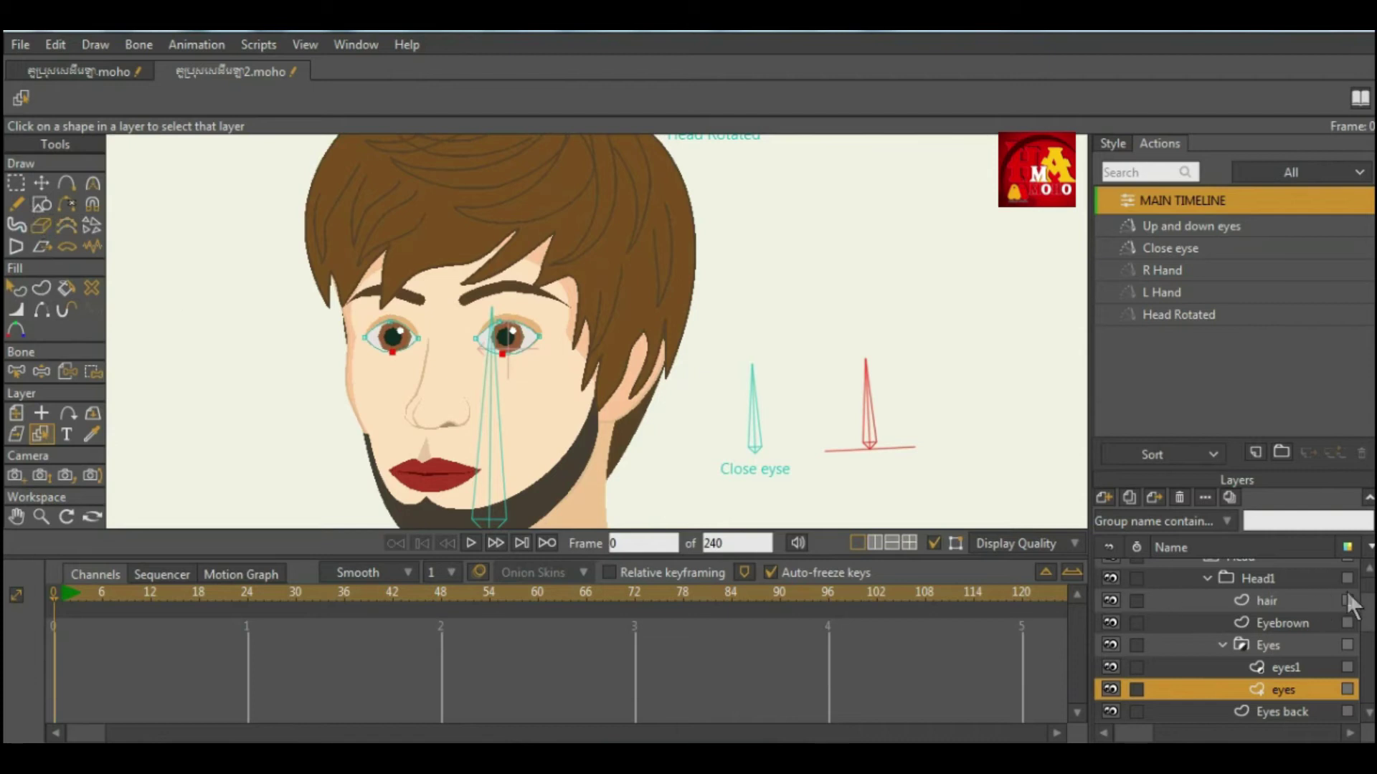
left_click(550, 436)
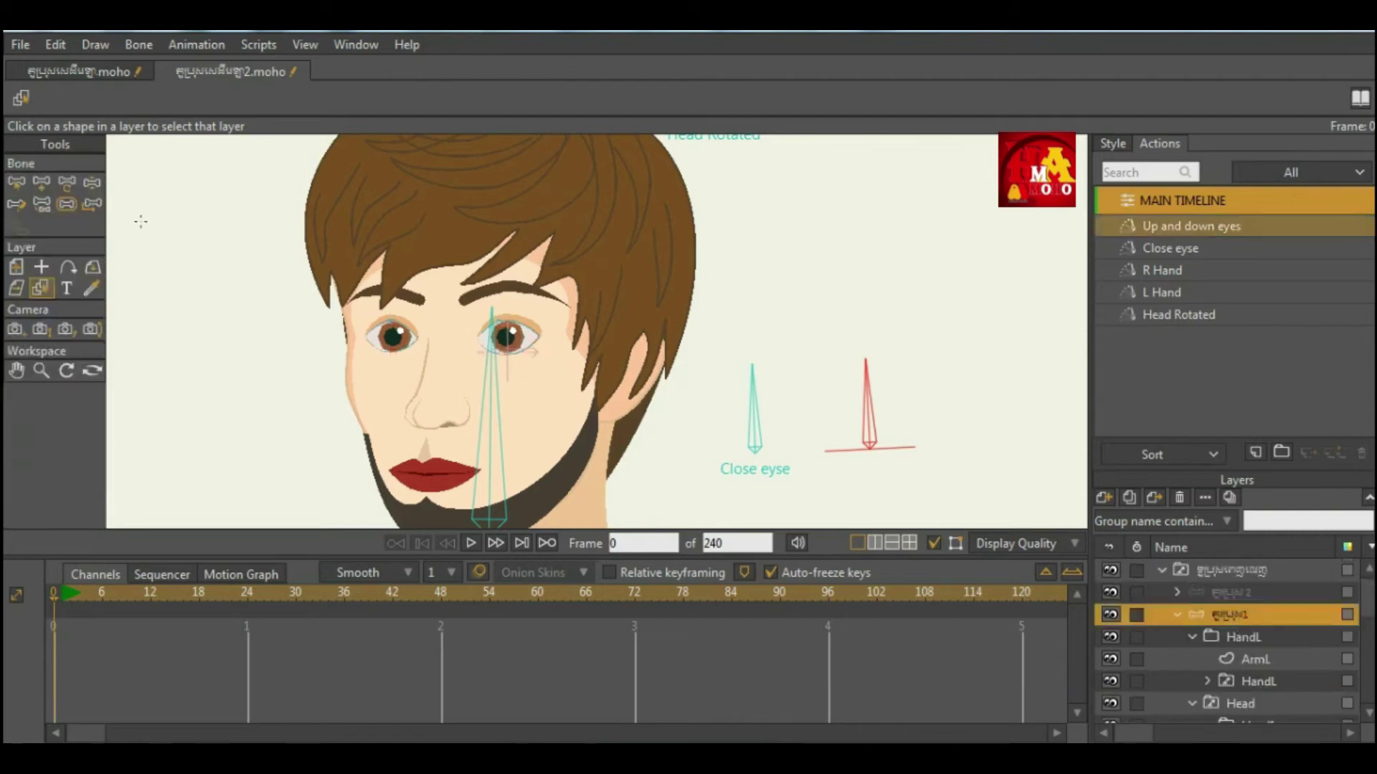
left_click(67, 204)
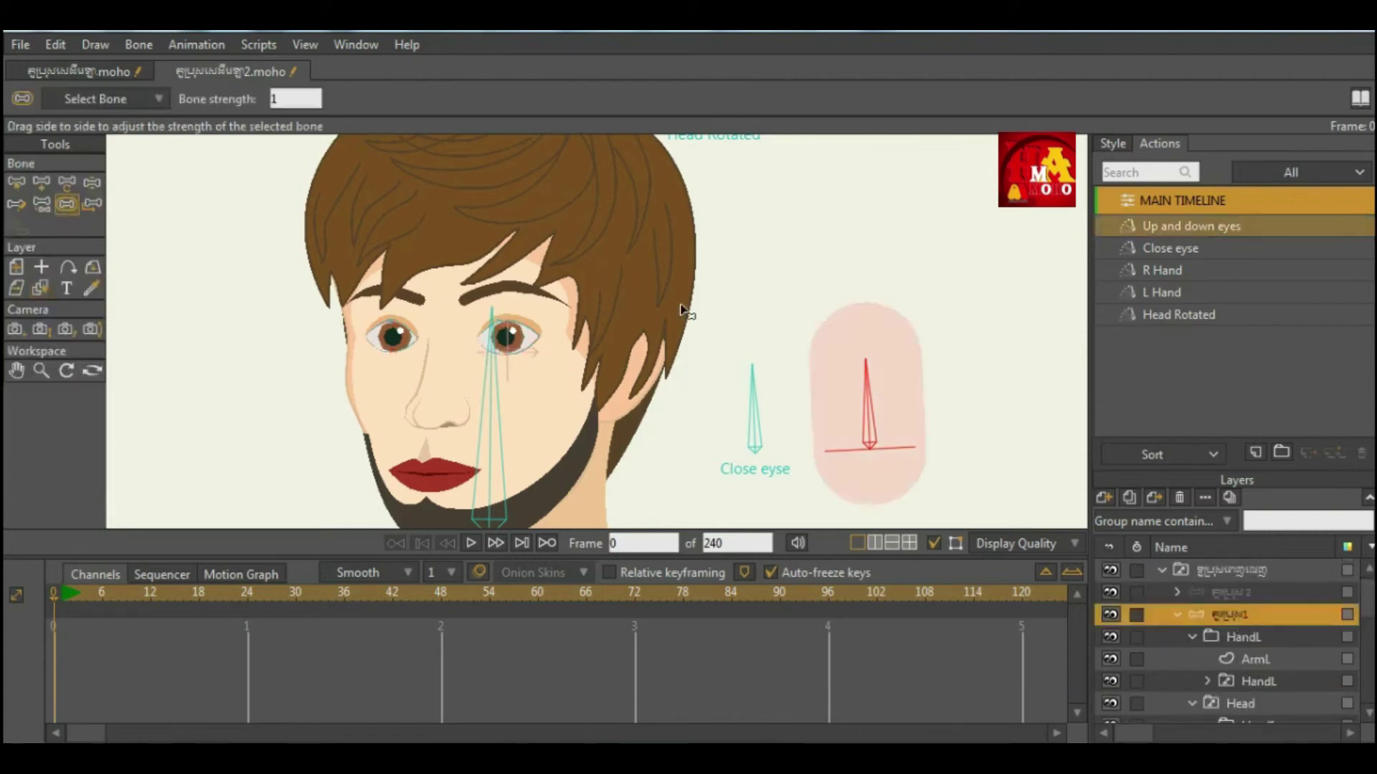
left_click(67, 182)
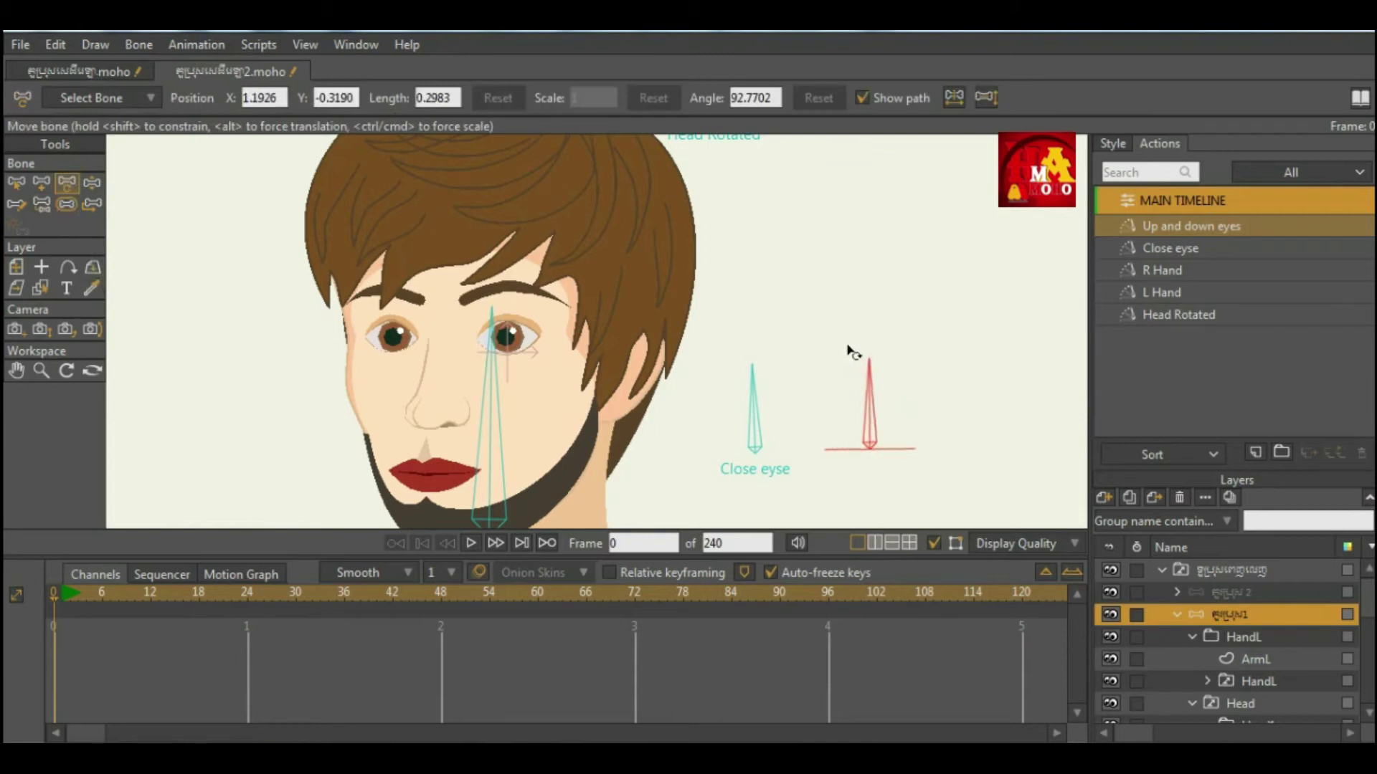
At frame 24, rotate the Up and down eyes and Close eyse bones back and forth to test the eye actions.
key("z")
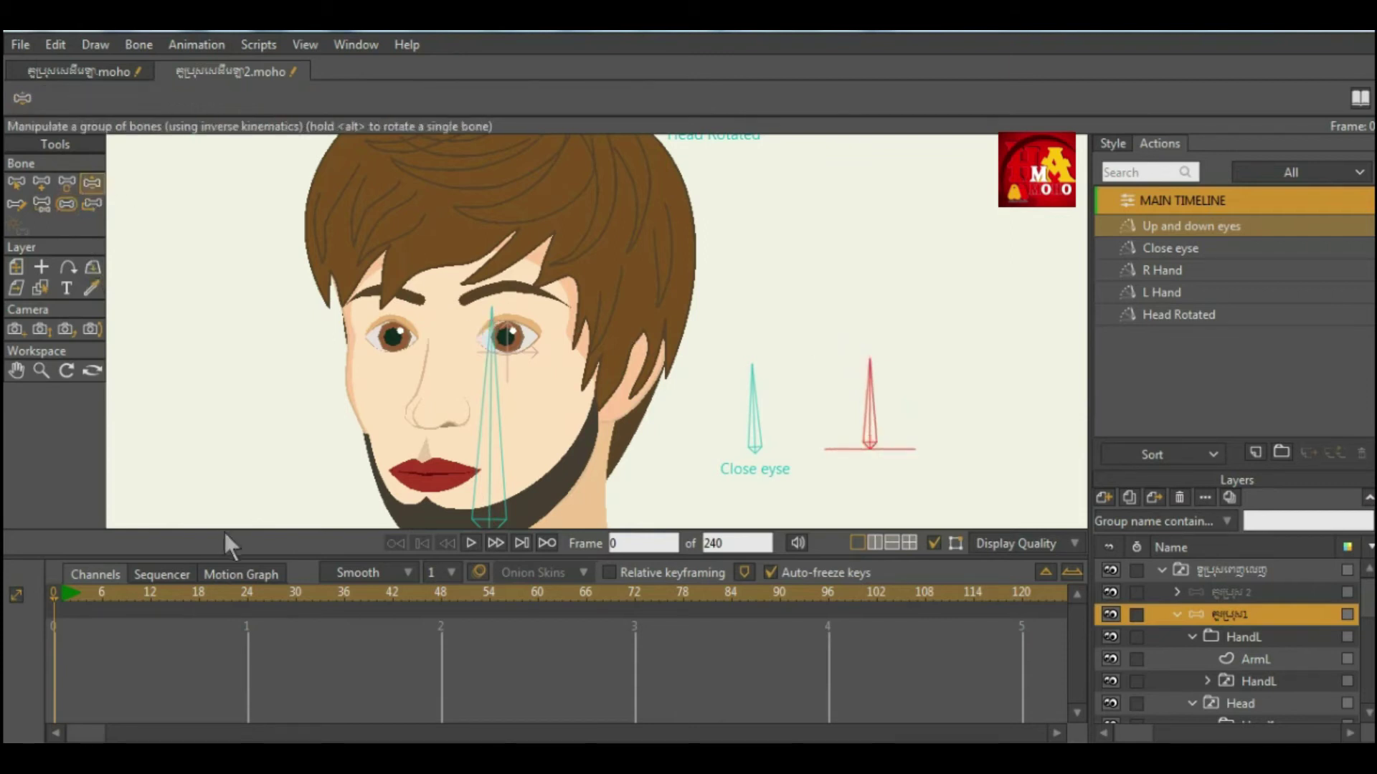
left_click_drag(60, 595, 246, 624)
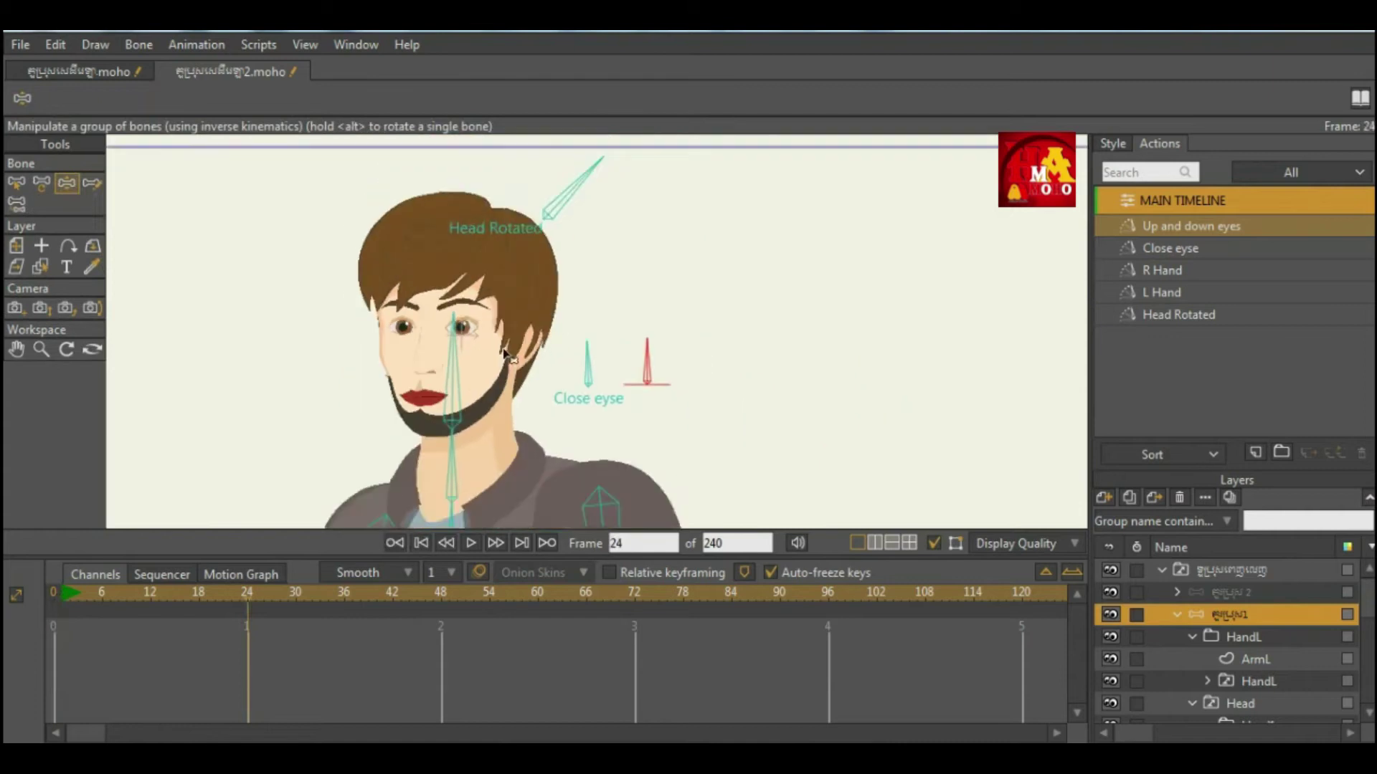
left_click_drag(746, 338, 790, 439)
left_click_drag(660, 366, 715, 464)
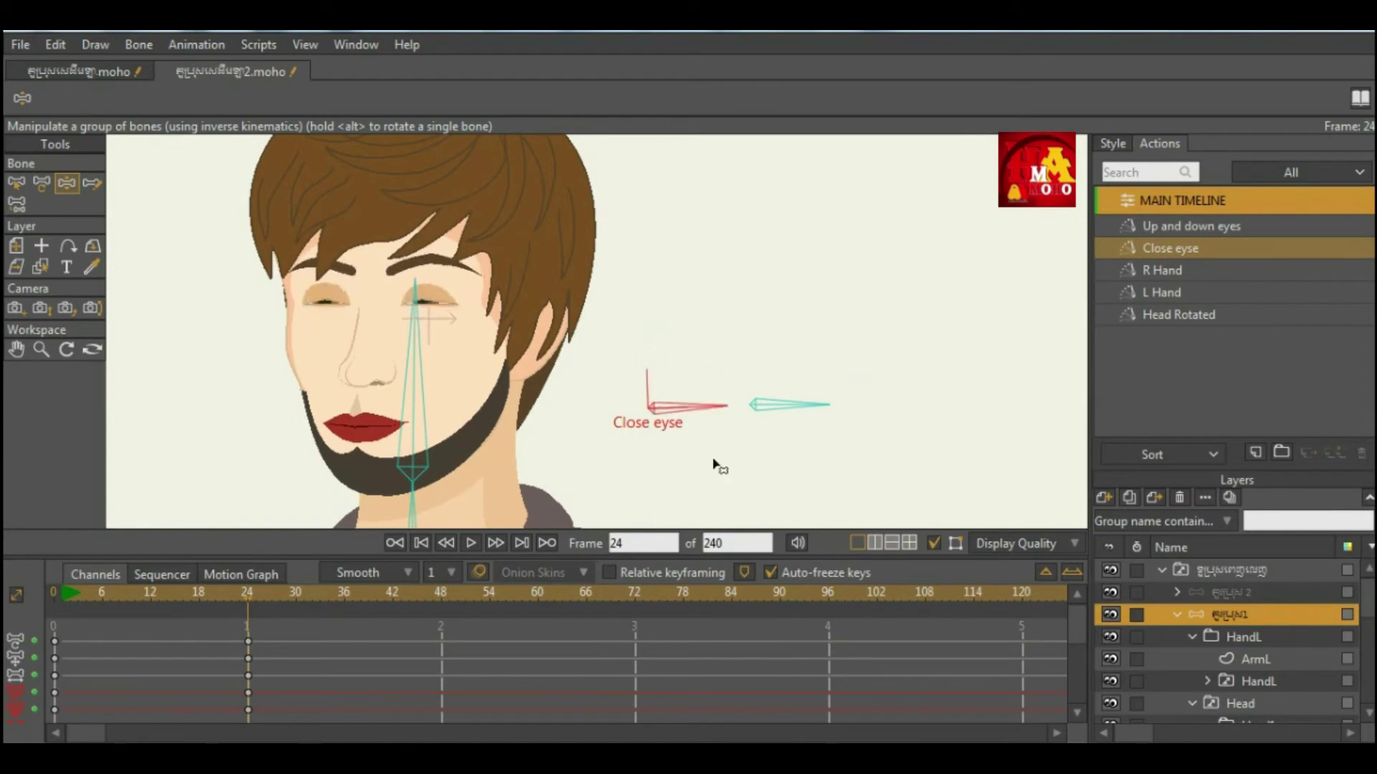
left_click_drag(819, 420, 836, 461)
left_click(689, 400)
left_click_drag(688, 400, 648, 337)
left_click_drag(821, 424, 750, 321)
mouse_move(420, 312)
left_mouse_down()
mouse_move(482, 321)
mouse_move(415, 305)
left_mouse_up()
scroll(579, 398, "down", 2)
scroll(578, 399, "down", 2)
Rotate the Head Rotated bone and both eye control bones to test the head and eye actions together.
left_click_drag(629, 209, 601, 324)
scroll(626, 416, "up", 3)
mouse_move(697, 339)
left_mouse_down()
mouse_move(750, 352)
mouse_move(660, 322)
mouse_move(693, 335)
left_mouse_up()
scroll(664, 366, "down", 3)
left_click_drag(665, 247, 559, 149)
scroll(621, 309, "up", 3)
left_click_drag(708, 362, 784, 479)
scroll(572, 381, "up", 3)
left_click_drag(692, 384, 737, 394)
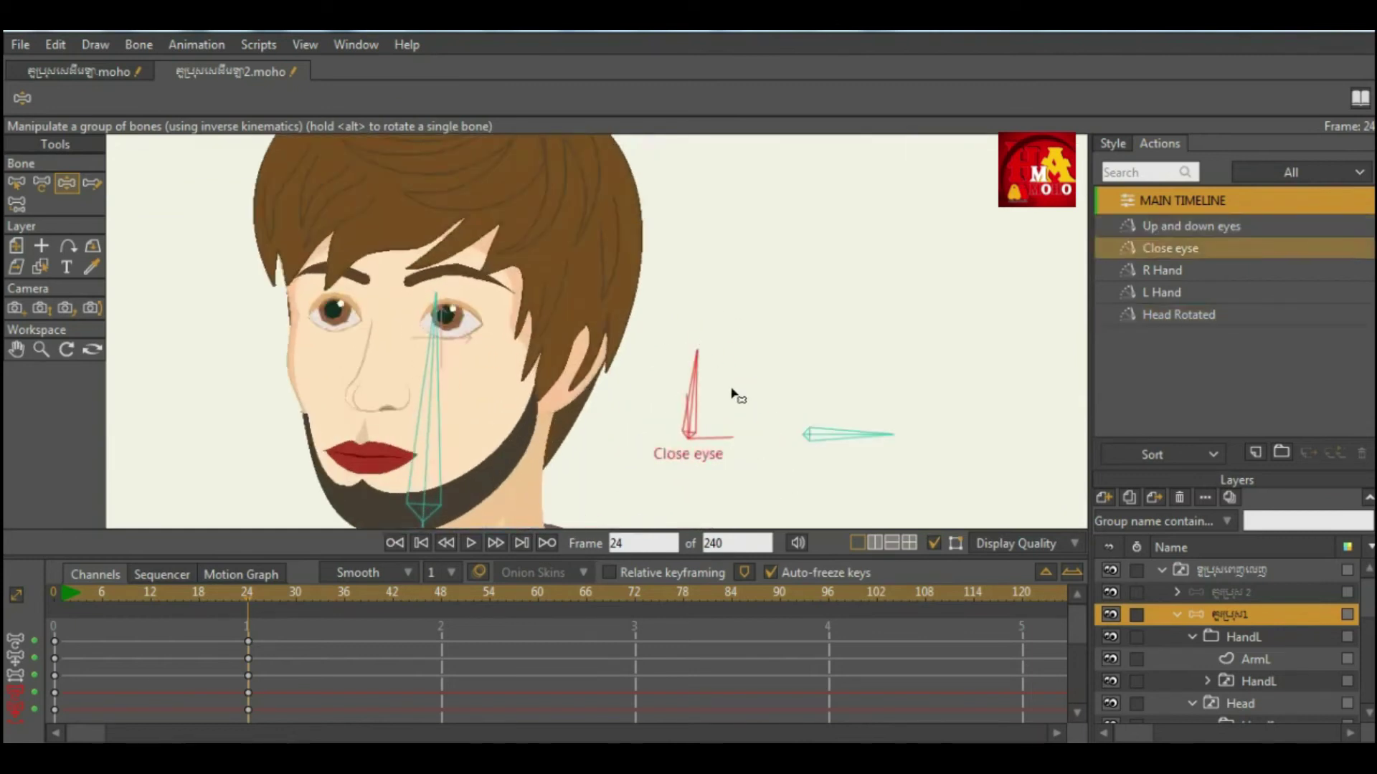
scroll(695, 357, "down", 2)
scroll(641, 395, "up", 2)
Delete the test pose keyframes from the main timeline.
left_click_drag(286, 631, 8, 678)
key("Delete")
scroll(607, 238, "down", 2)
scroll(535, 323, "down", 4)
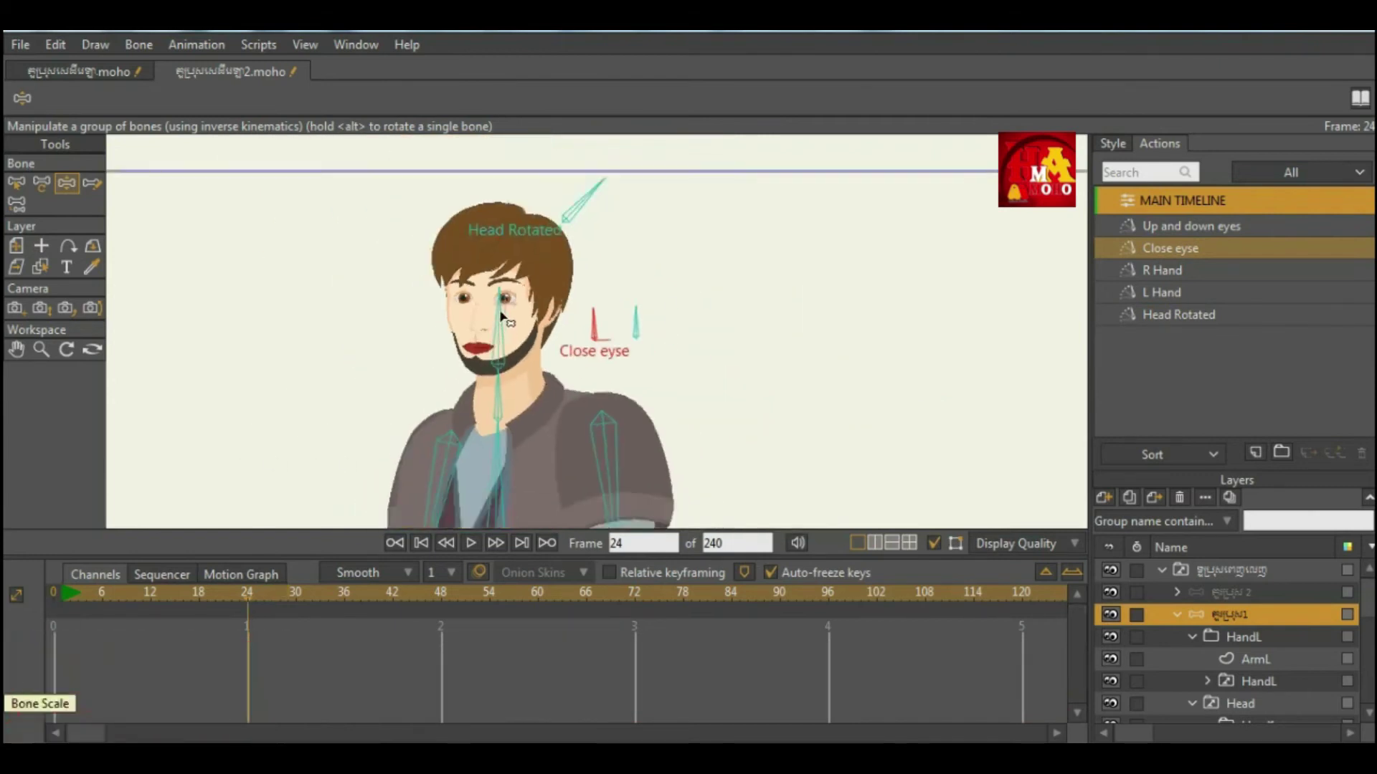
scroll(504, 315, "up", 2)
scroll(495, 289, "down", 2)
scroll(492, 287, "up", 2)
scroll(482, 365, "down", 3)
scroll(486, 360, "up", 2)
scroll(459, 237, "up", 3)
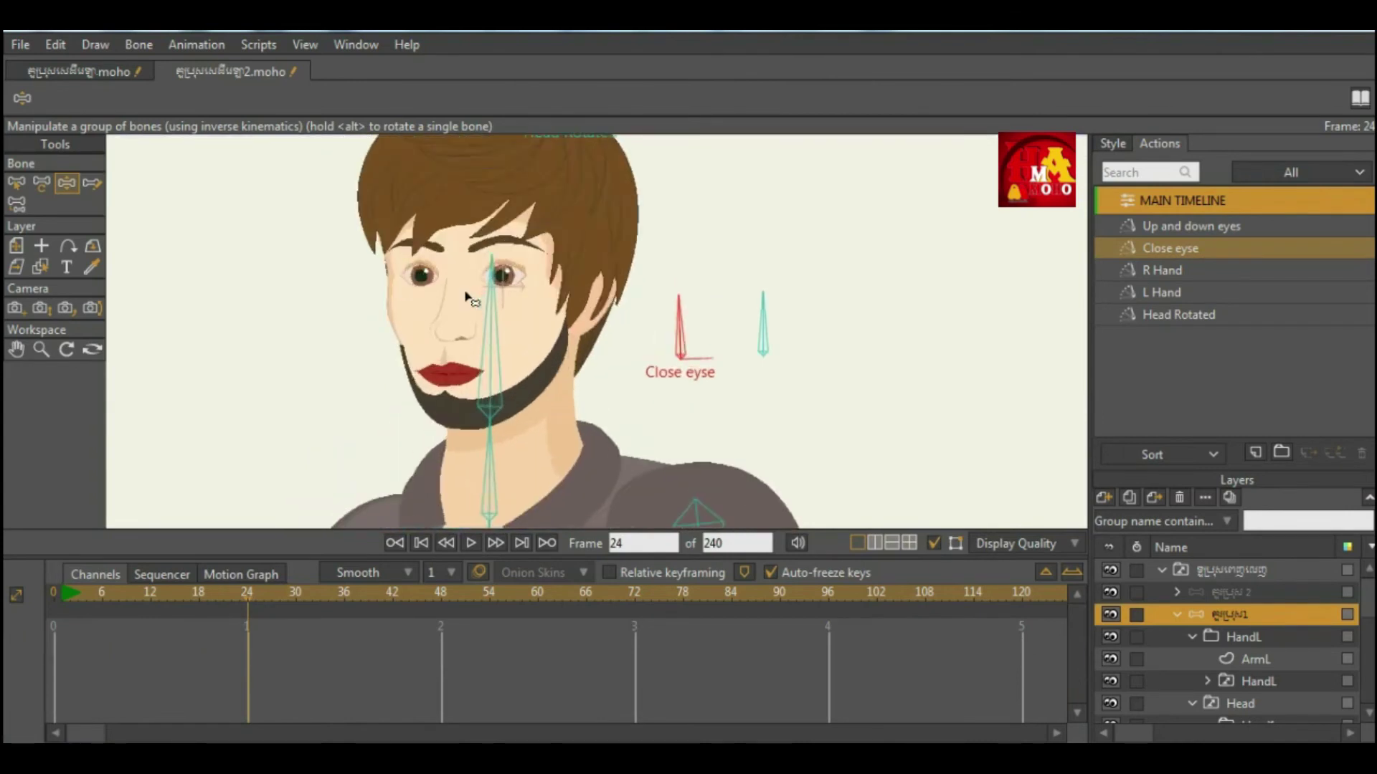
scroll(467, 296, "down", 4)
scroll(500, 412, "up", 4)
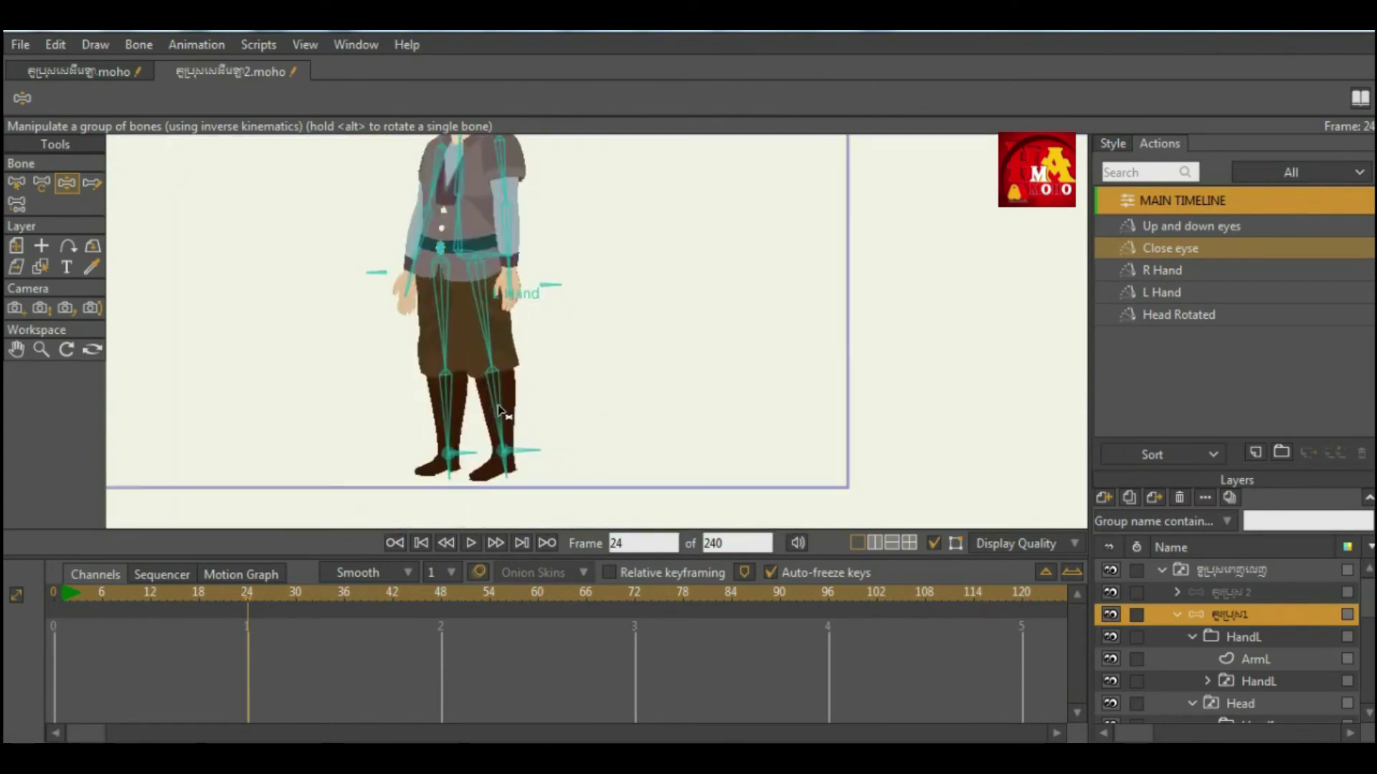
At frame 1, select the Up and down eyes bone and show its label on the canvas.
left_click(18, 183)
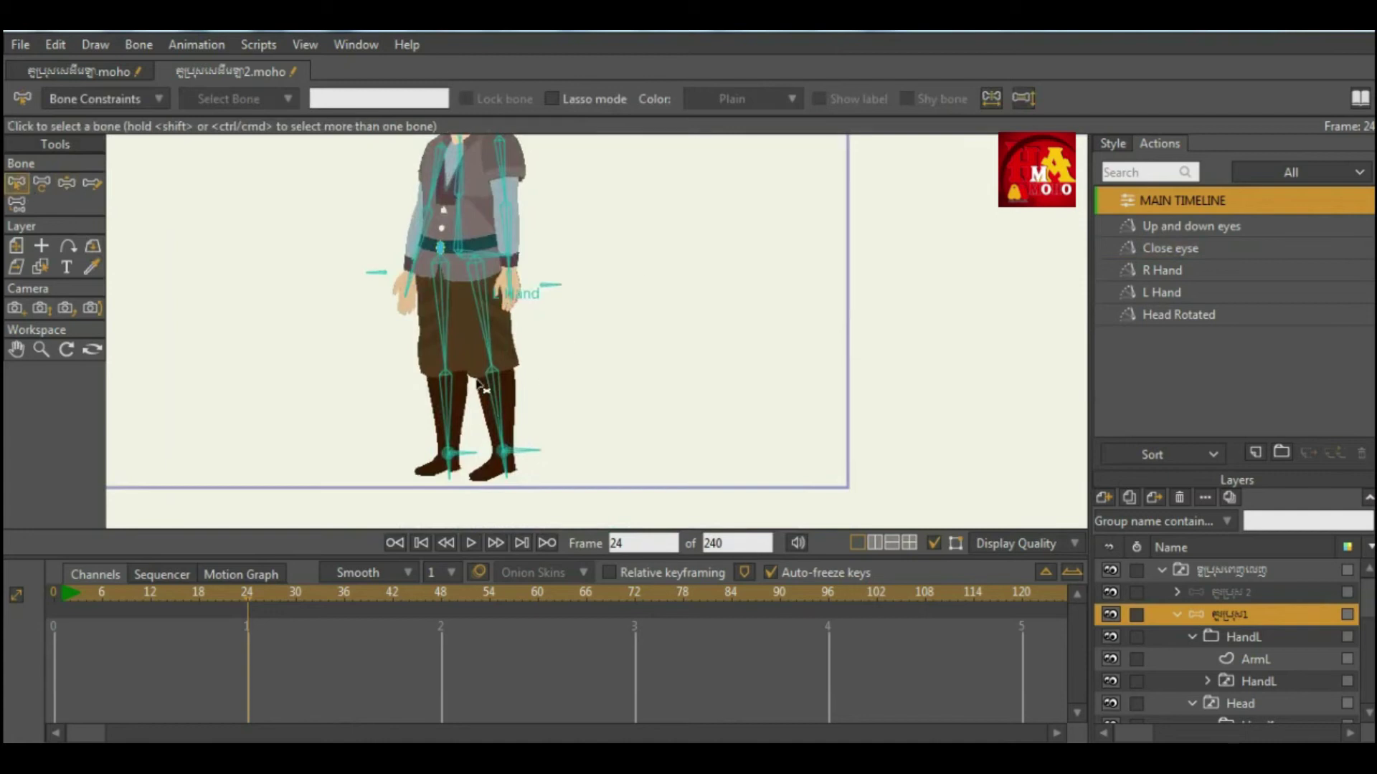
left_click_drag(217, 591, 61, 605)
scroll(445, 302, "down", 3)
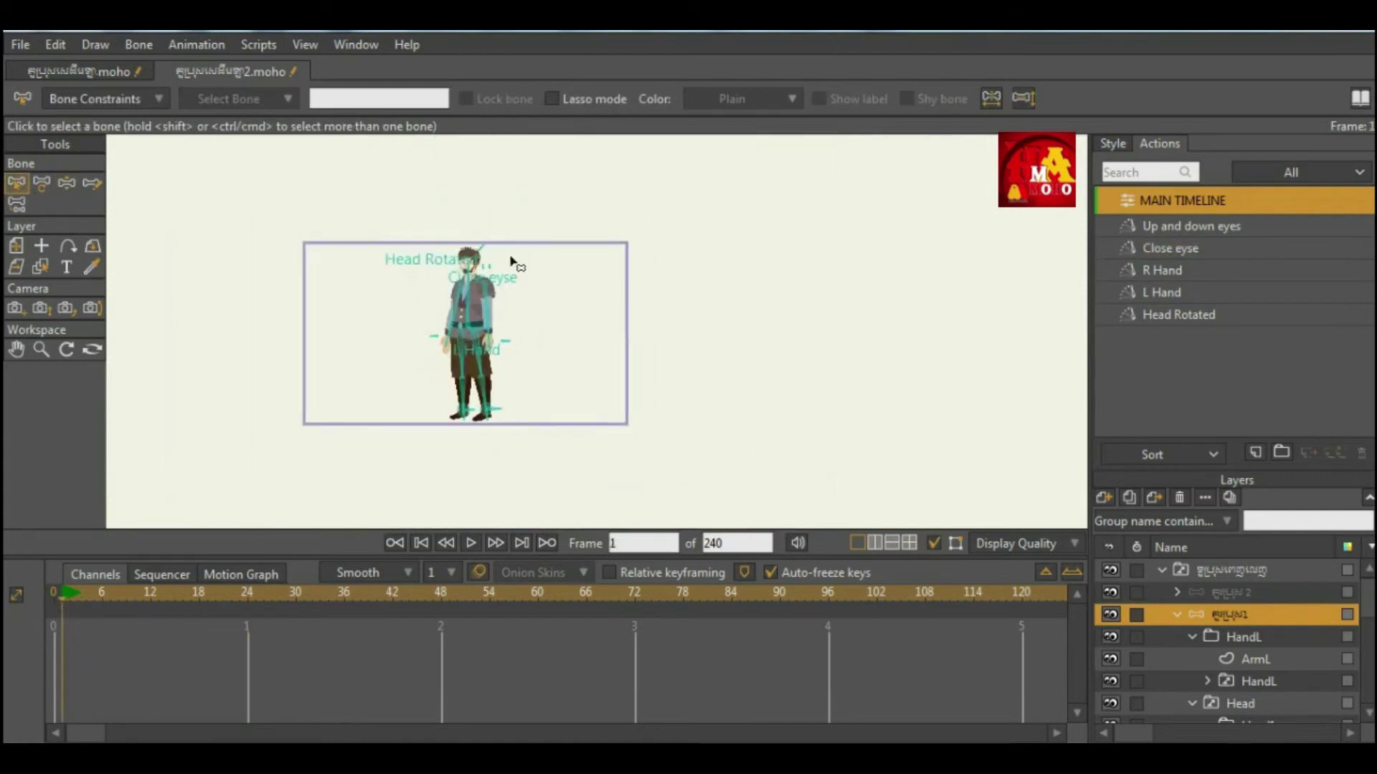
scroll(446, 302, "up", 4)
scroll(441, 273, "up", 2)
left_click(425, 248)
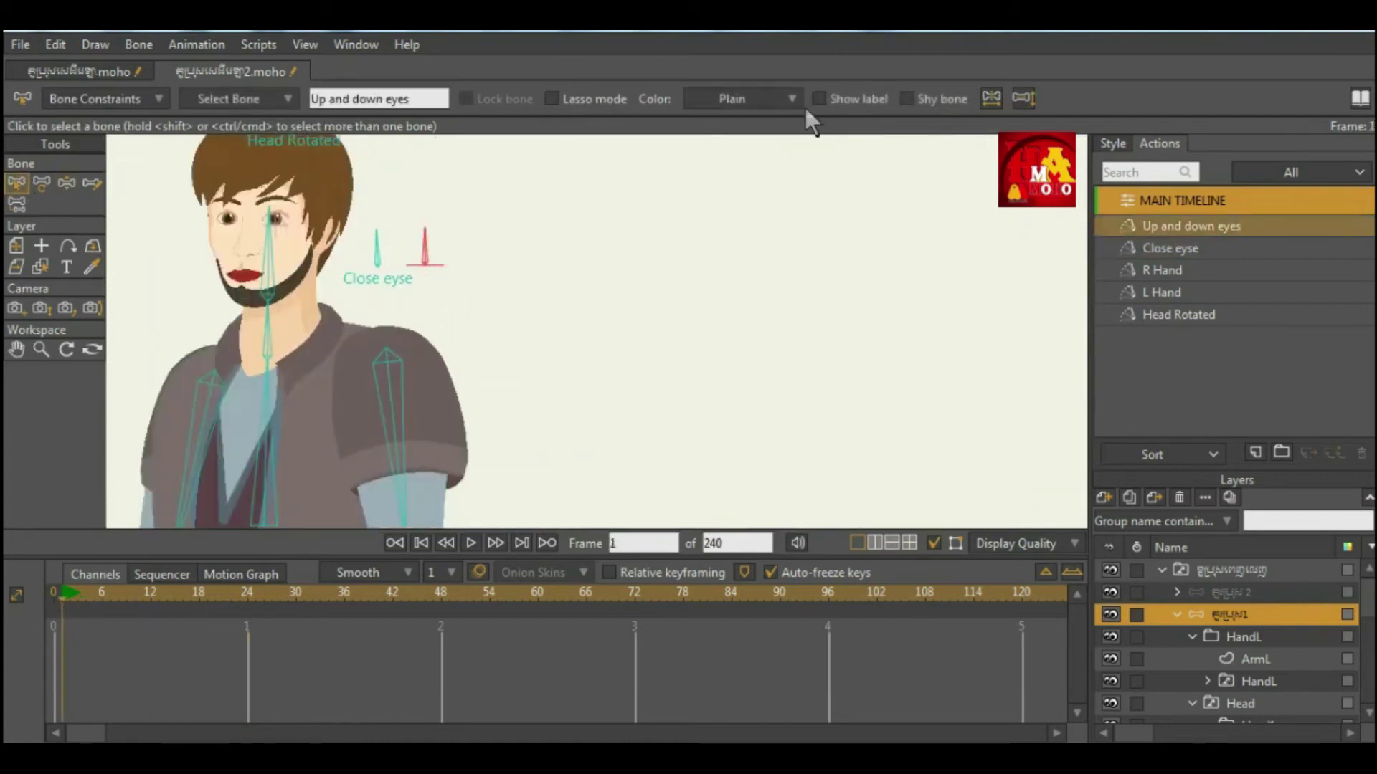
left_click(66, 184)
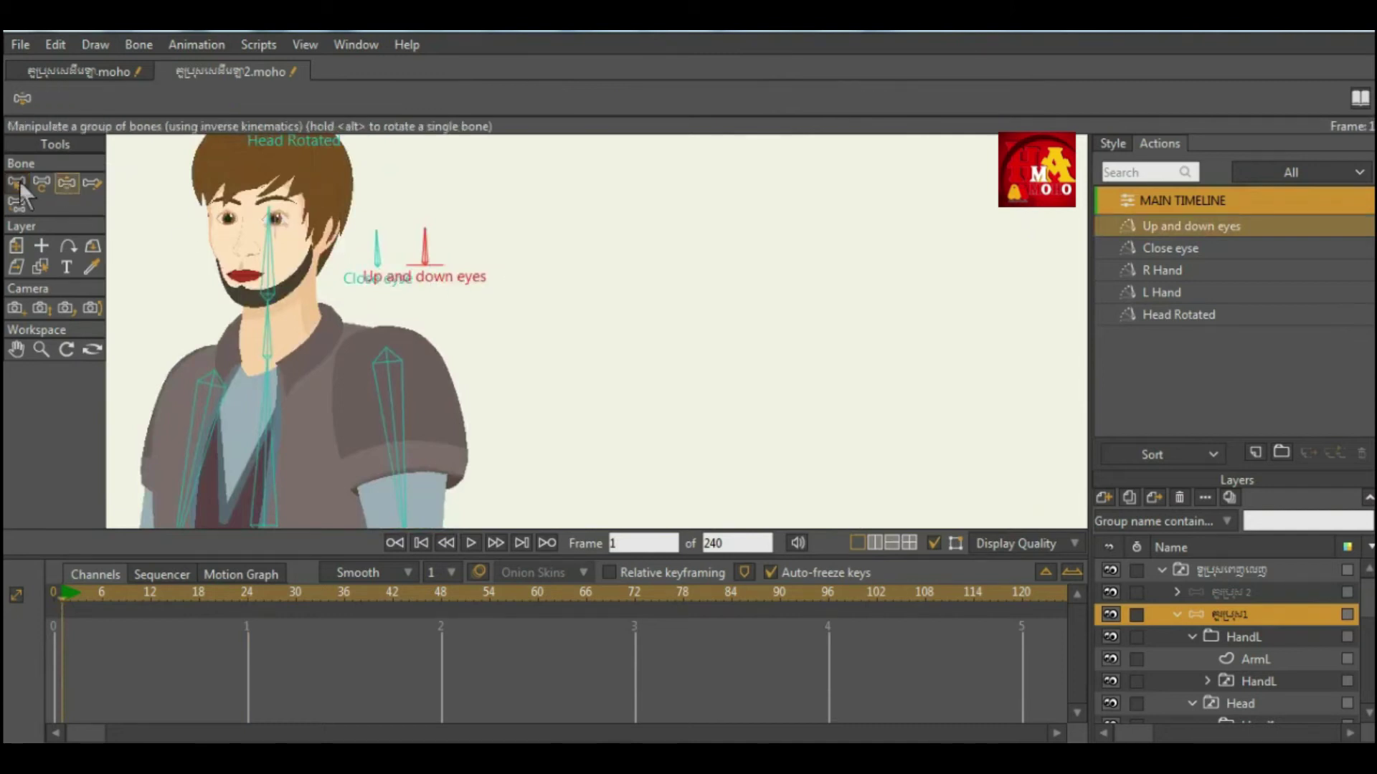
Try to reposition the Up and down eyes bone at frame 1, and undo the change.
left_click(41, 183)
scroll(490, 284, "up", 2)
left_click_drag(415, 256, 412, 231)
key("ctrl+z")
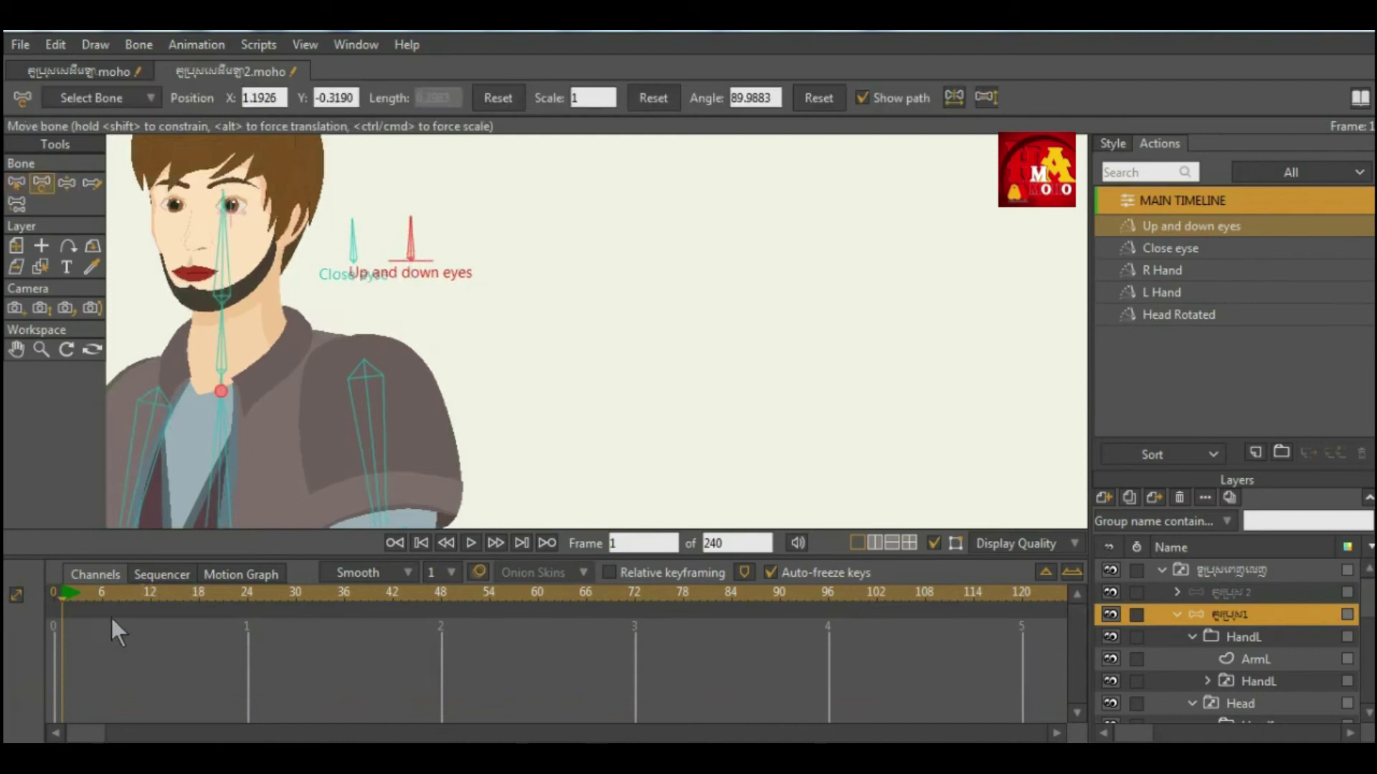
At frame 0, move the Up and down eyes bone slightly up and away from the Close eyse bone, and deselect it.
left_click_drag(62, 604, 26, 602)
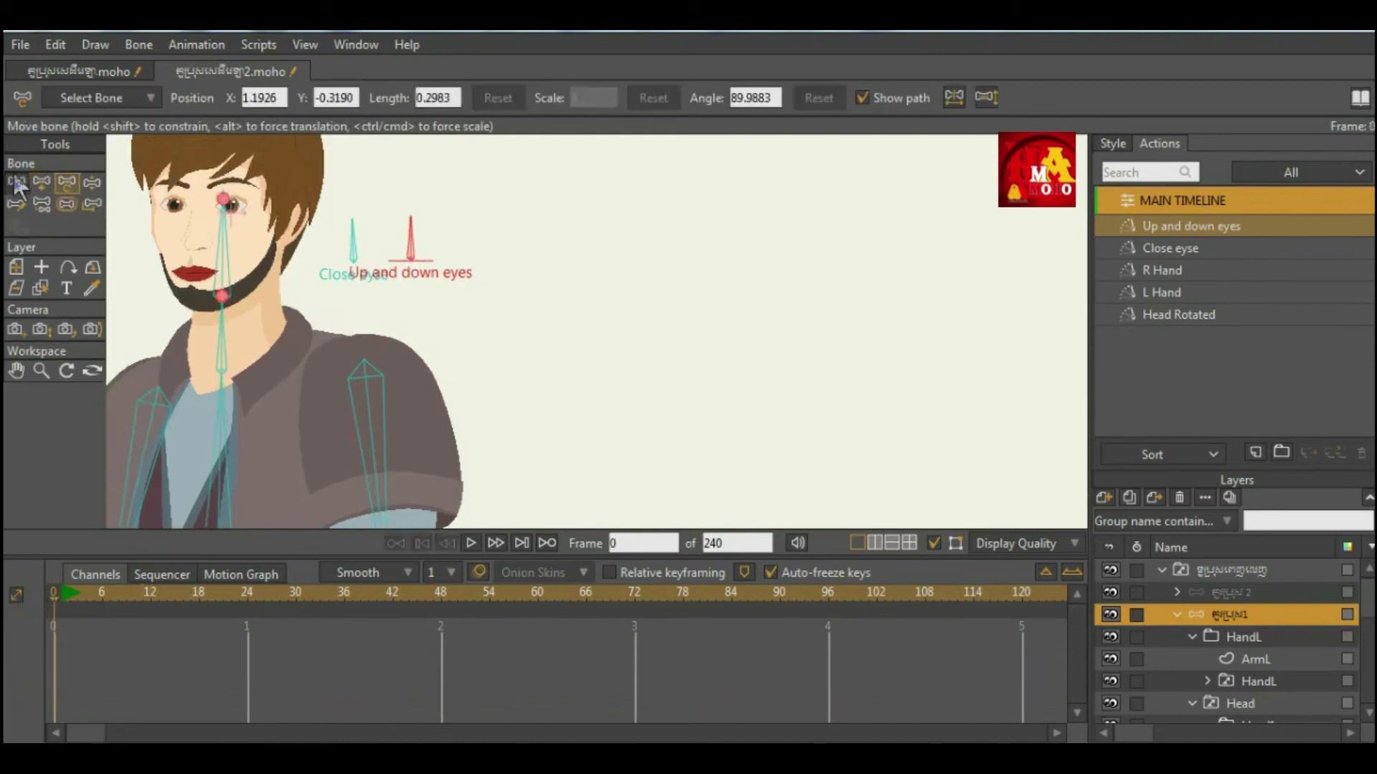
left_click_drag(406, 253, 416, 239)
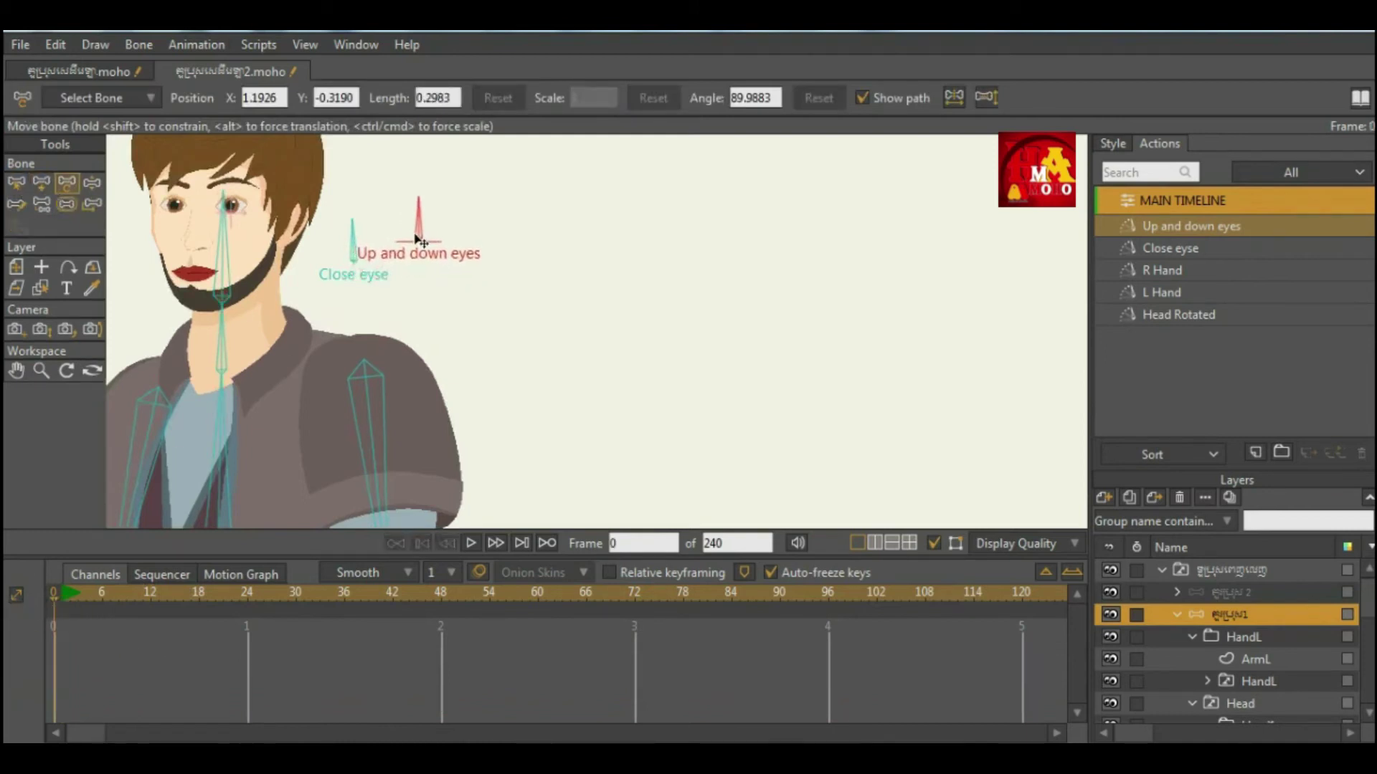
scroll(455, 339, "down", 1)
scroll(459, 344, "down", 2)
left_click(17, 182)
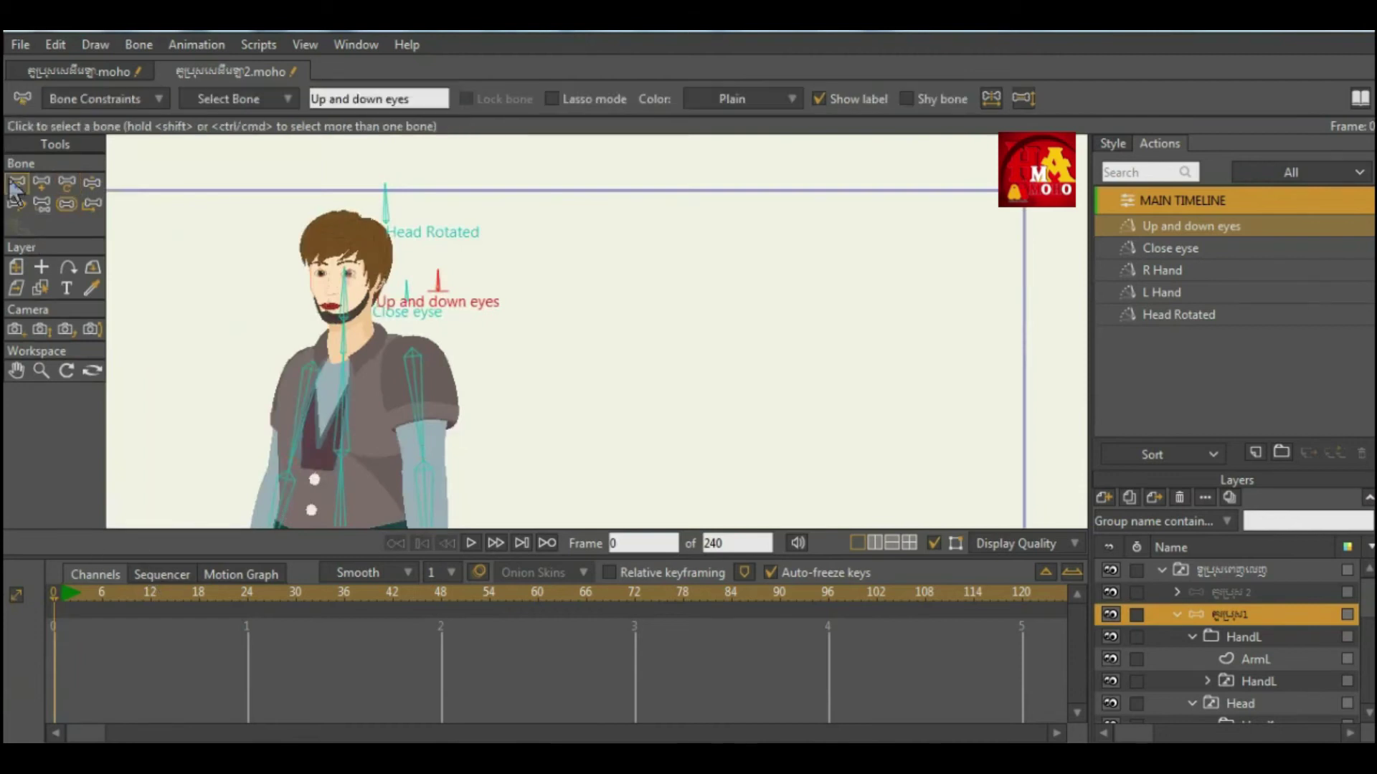
left_click(563, 310)
scroll(495, 442, "down", 4)
scroll(473, 395, "up", 3)
scroll(456, 380, "down", 1)
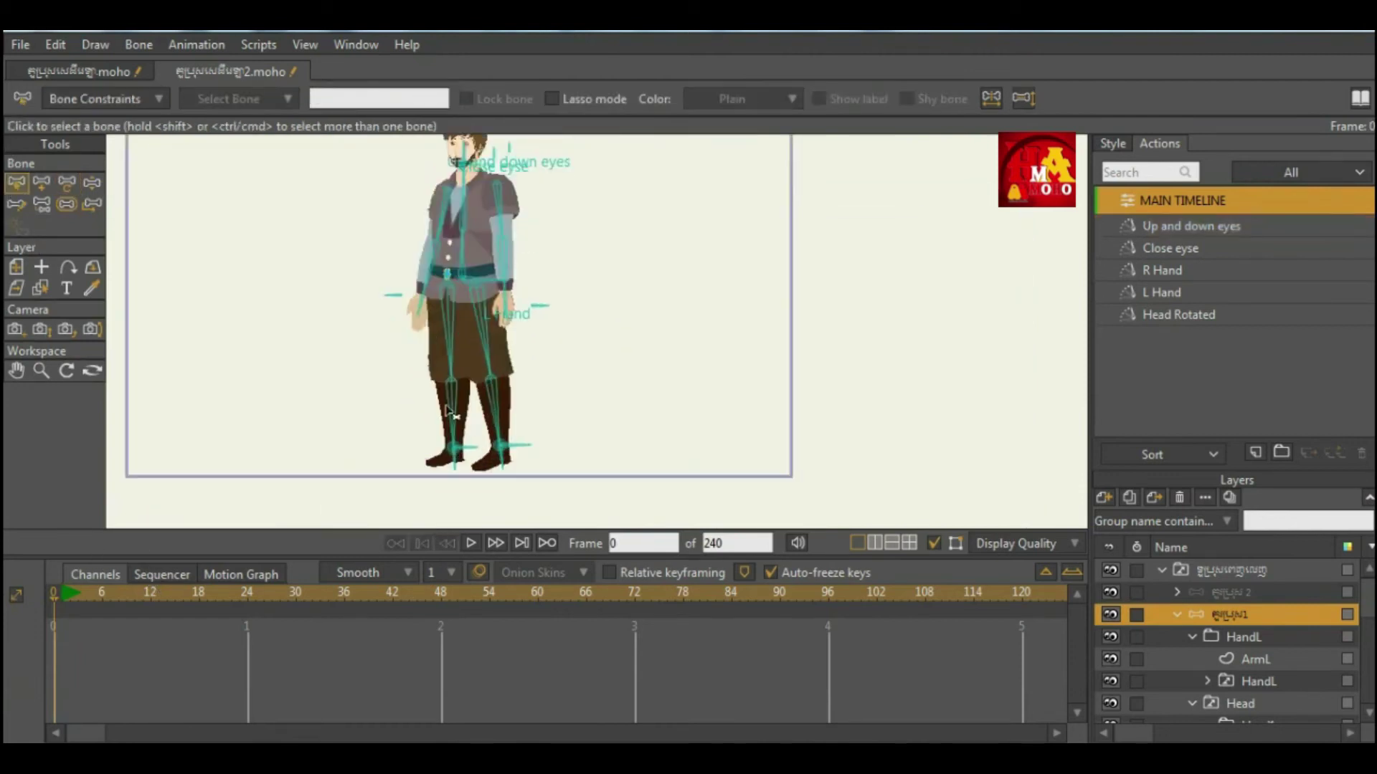
At frame 1, use the foot control bones to spread the character's legs into a walking stride.
left_click(61, 609)
scroll(488, 426, "down", 5)
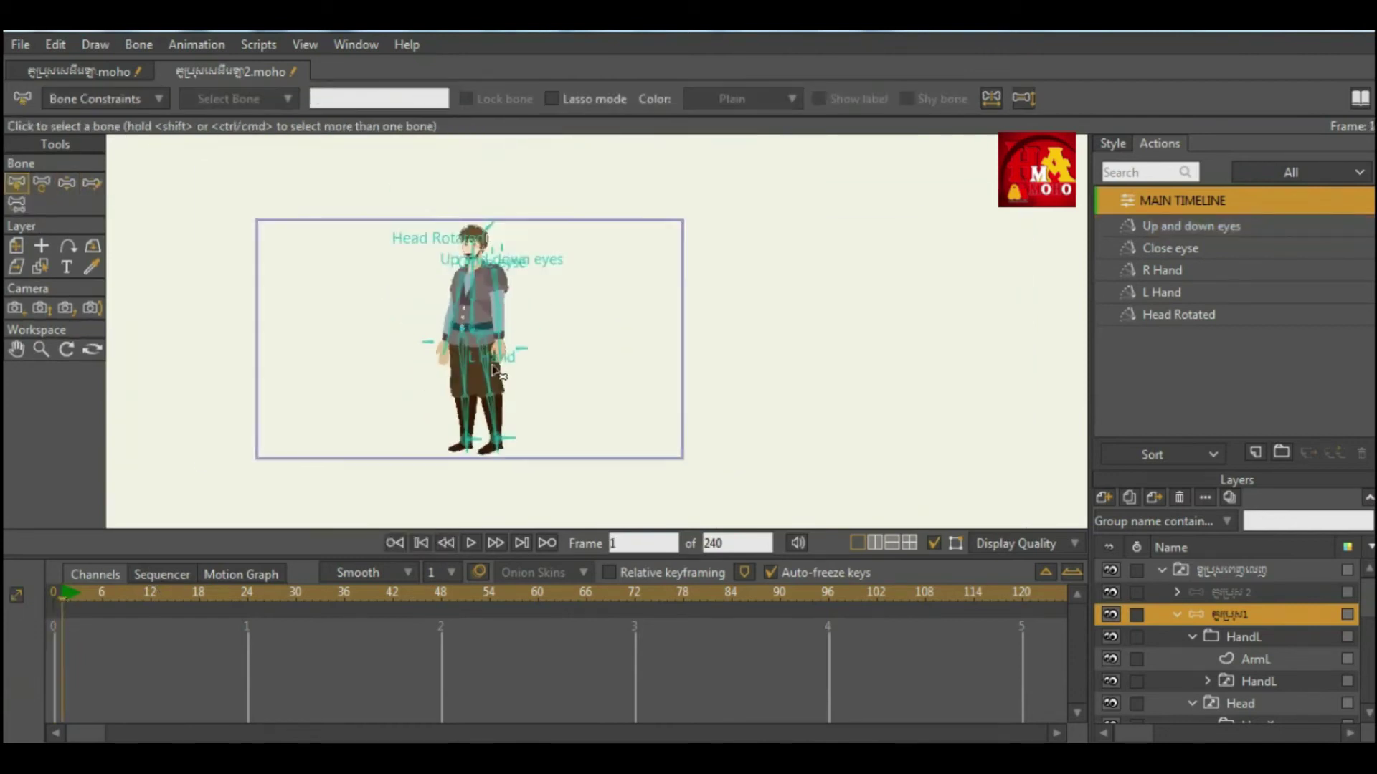
scroll(495, 367, "up", 4)
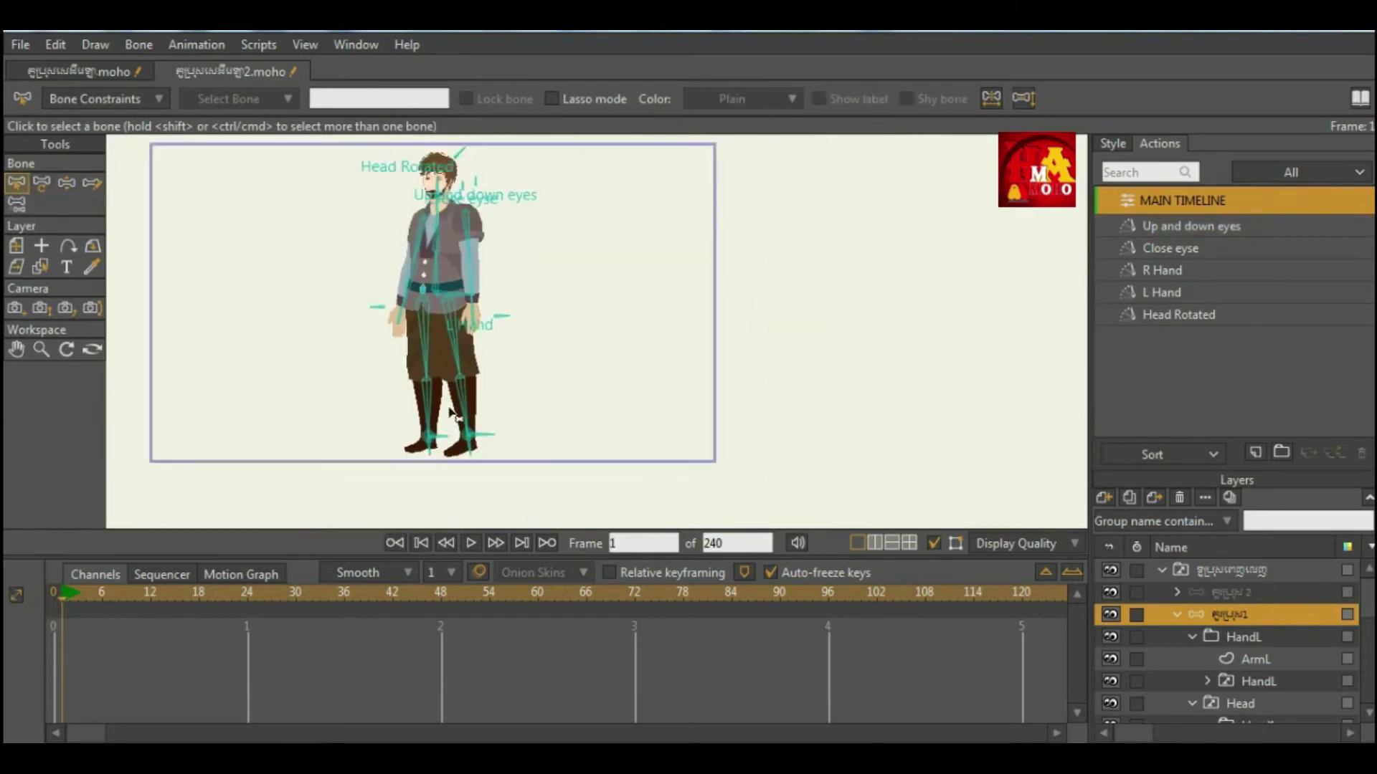
scroll(153, 279, "up", 2)
left_click(67, 182)
scroll(411, 423, "down", 1)
left_click_drag(410, 425, 535, 451)
scroll(402, 344, "up", 2)
scroll(463, 435, "down", 4)
scroll(459, 304, "up", 3)
left_click_drag(479, 275, 500, 272)
scroll(499, 274, "down", 5)
scroll(499, 391, "up", 4)
left_click_drag(535, 463, 532, 465)
scroll(435, 451, "down", 1)
scroll(443, 287, "up", 1)
Pose the arms at frame 1, bending the L Hand arm forward across the torso and swinging the other arm behind the body.
left_click_drag(443, 285, 445, 287)
mouse_move(411, 255)
left_mouse_down()
mouse_move(393, 259)
mouse_move(406, 262)
left_mouse_up()
left_click_drag(533, 256, 467, 302)
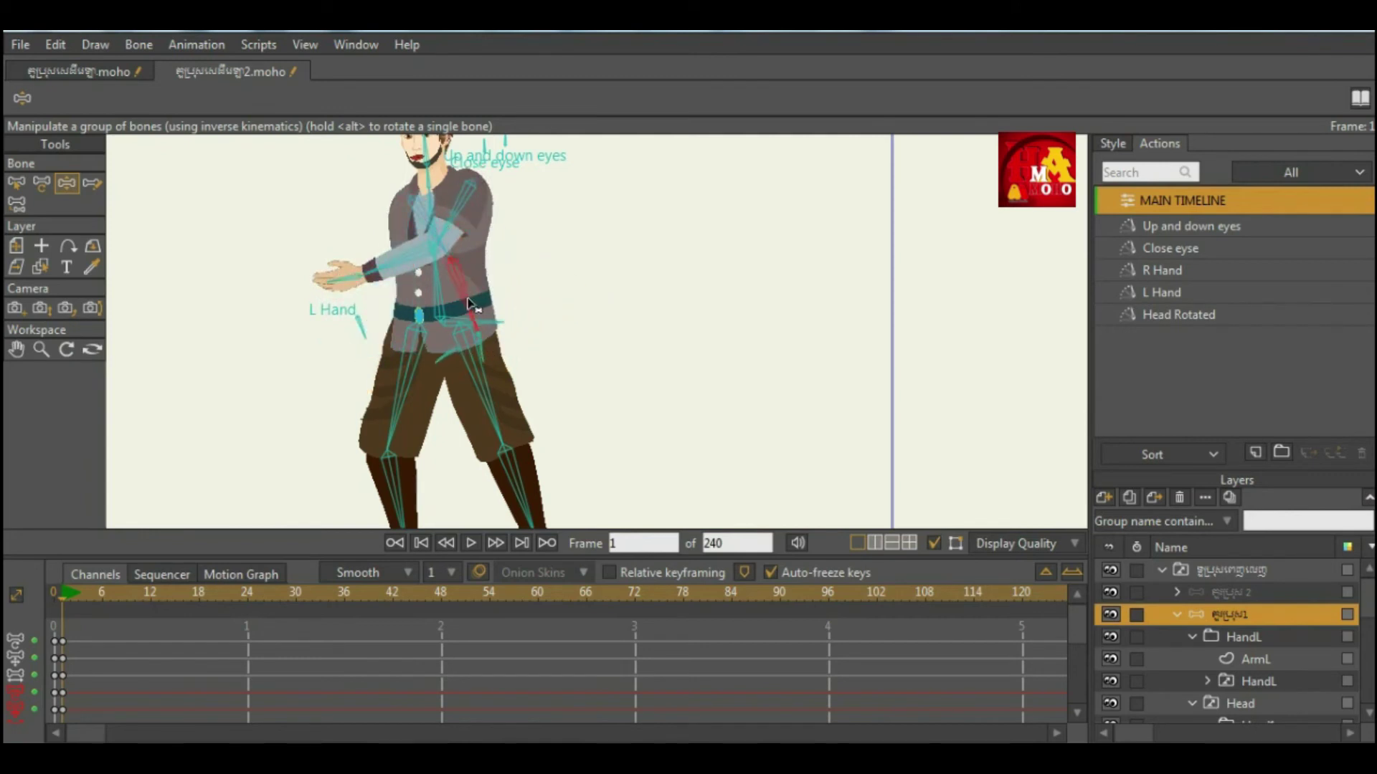
Lower the forward arm's upper arm and forearm, and angle its hand downward in front of the waist.
left_click_drag(391, 256, 399, 267)
left_click_drag(466, 220, 471, 231)
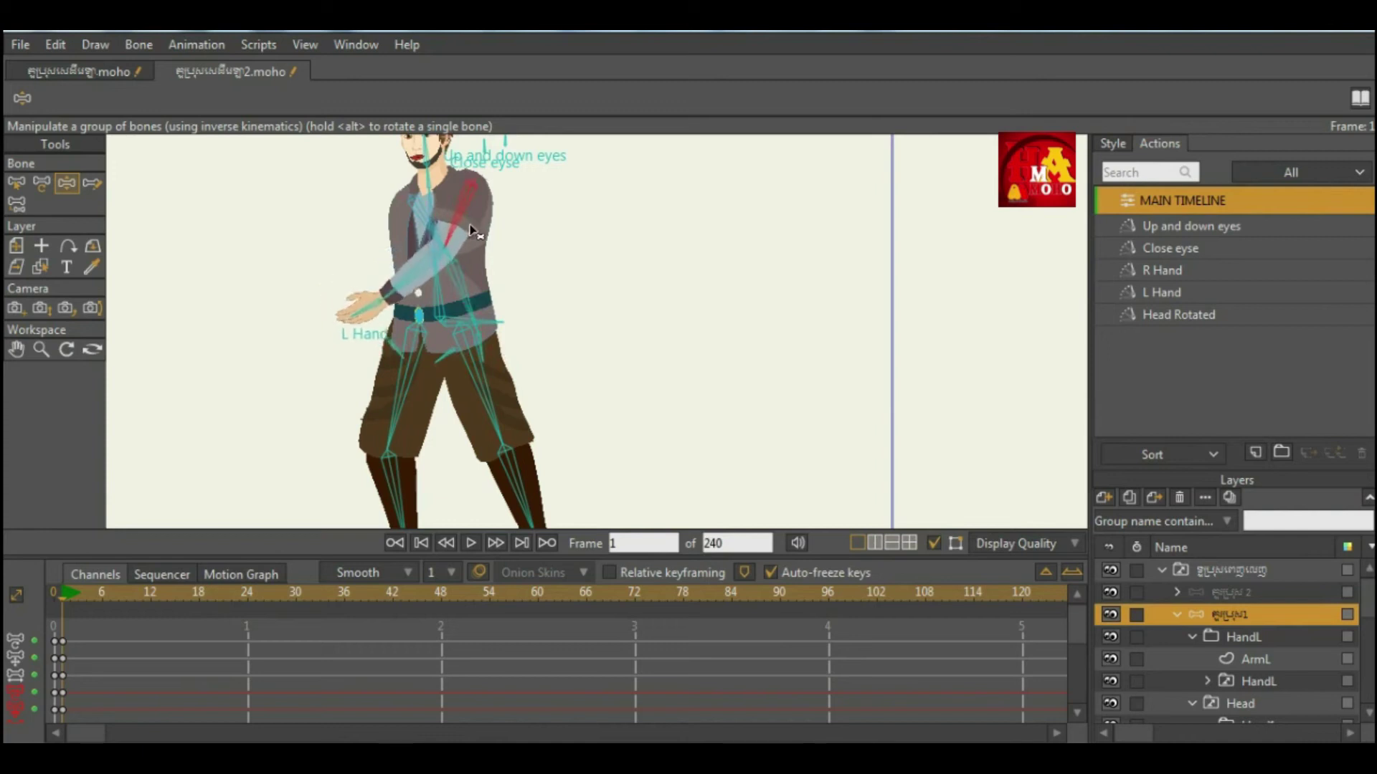
left_click_drag(382, 300, 365, 314)
scroll(451, 337, "down", 3)
scroll(434, 307, "up", 3)
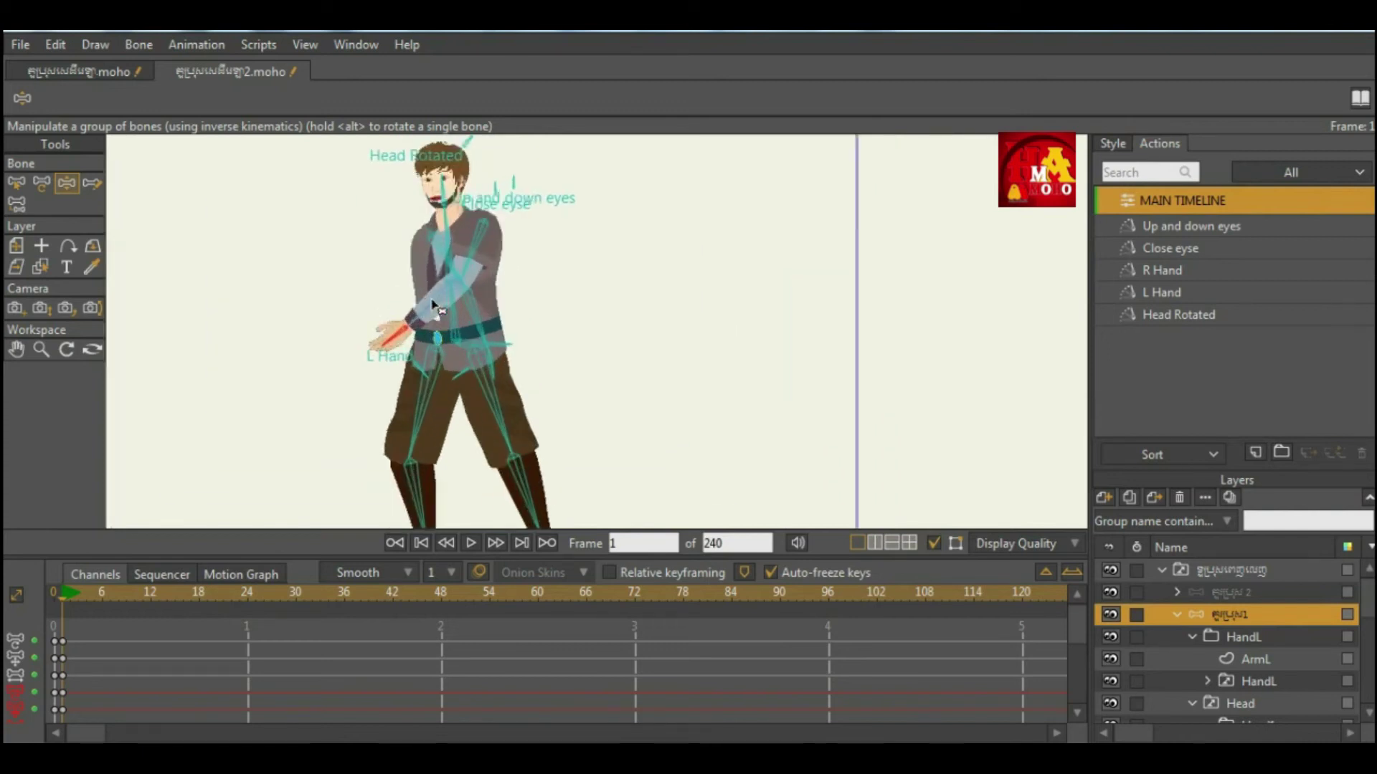
scroll(467, 400, "down", 3)
scroll(455, 381, "up", 5)
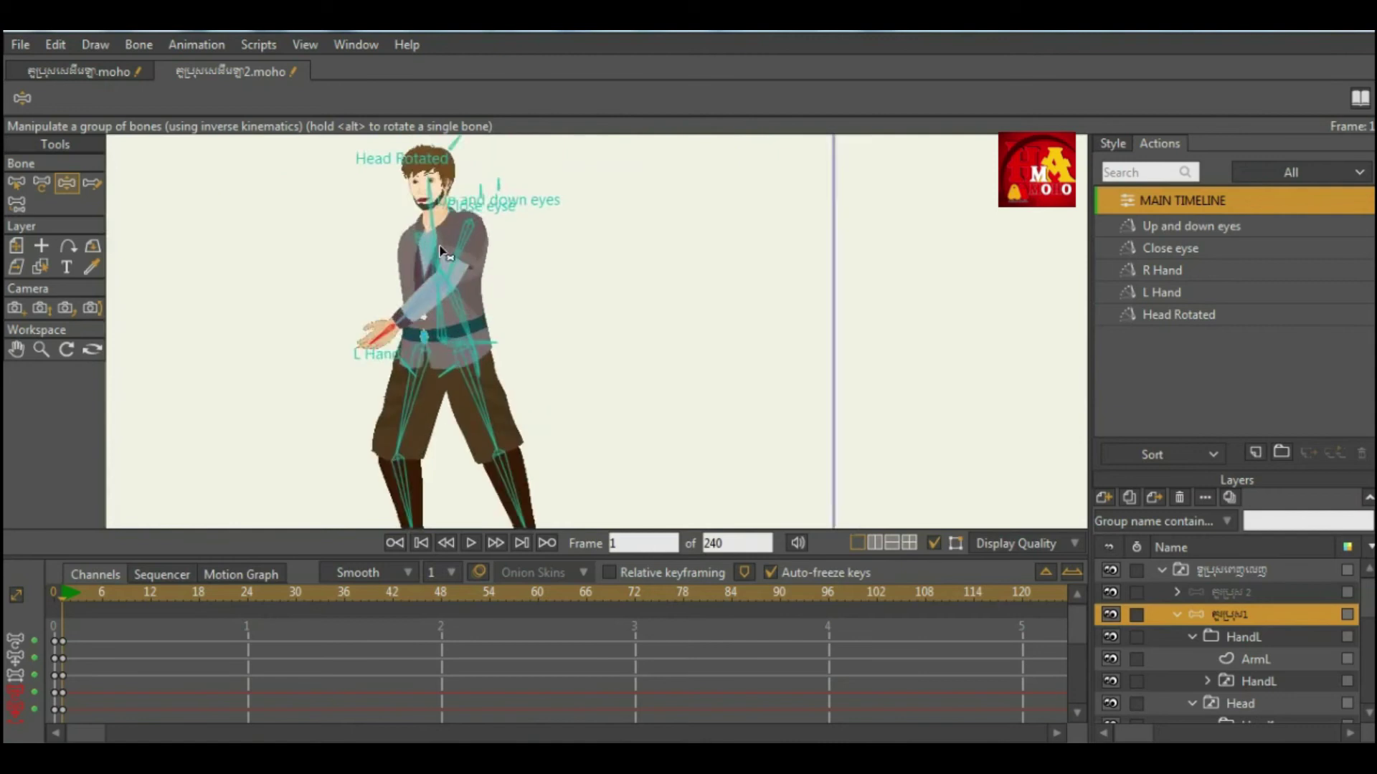
Rotate the head bone slightly to refine the head's tilt in the walking pose.
scroll(435, 249, "down", 3)
scroll(437, 246, "up", 4)
scroll(441, 242, "down", 1)
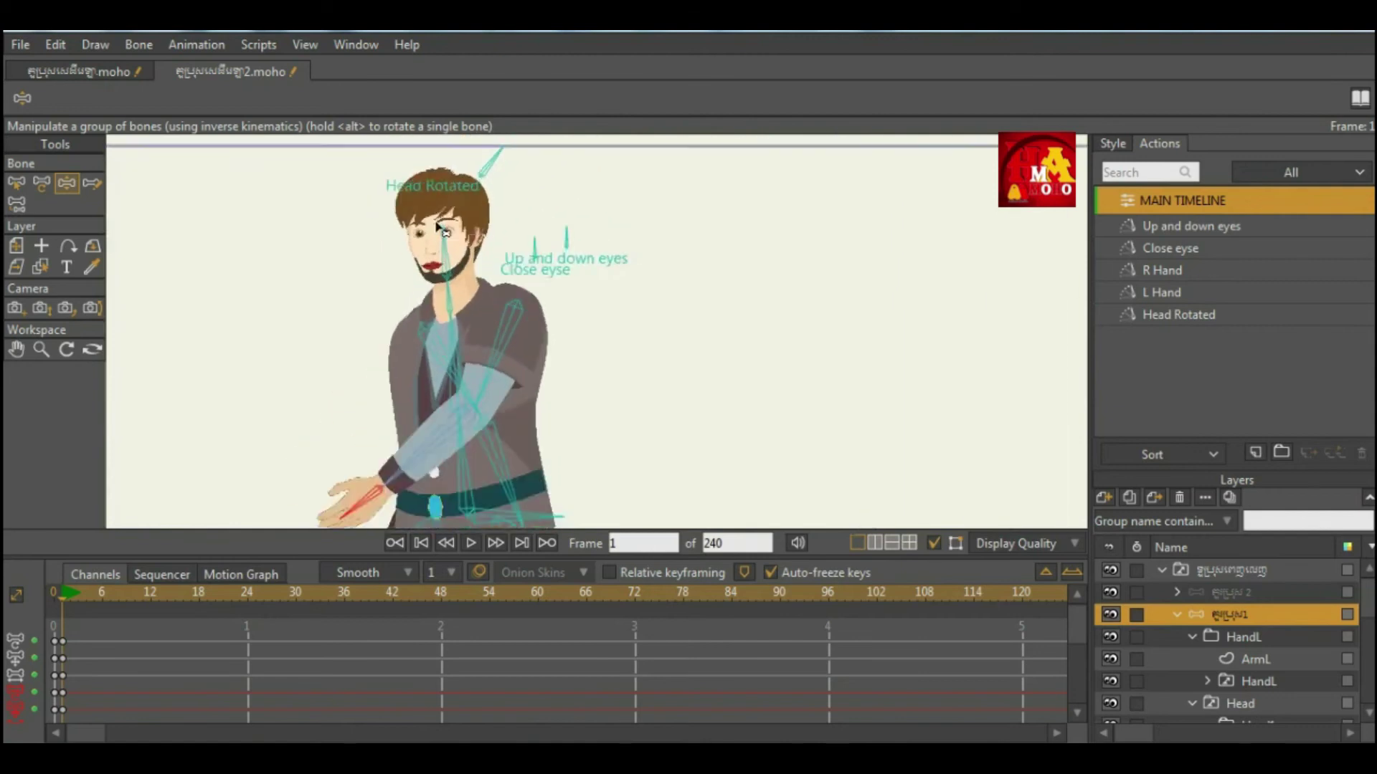
scroll(441, 234, "down", 4)
scroll(440, 233, "up", 5)
left_click_drag(439, 223, 446, 222)
scroll(448, 237, "down", 3)
scroll(453, 300, "up", 1)
scroll(453, 299, "down", 1)
scroll(435, 388, "up", 1)
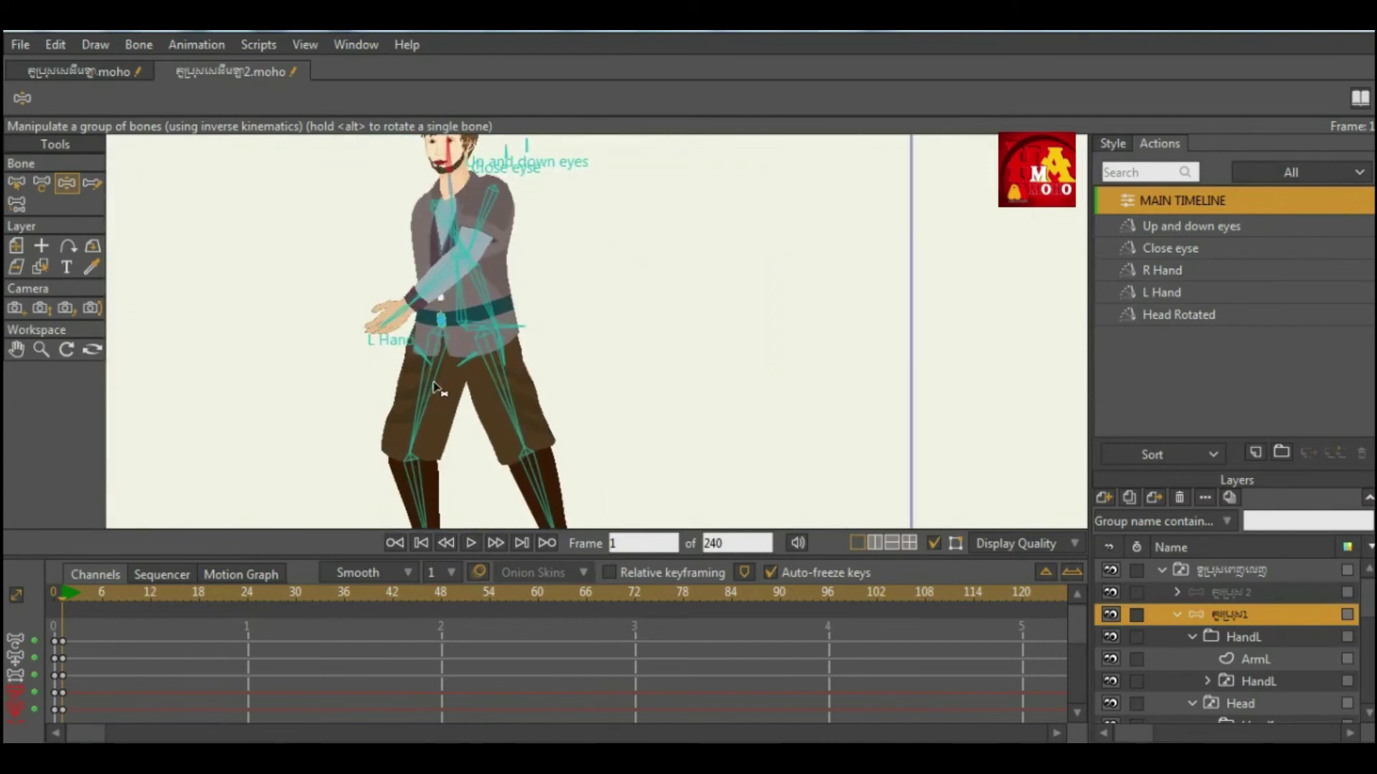
Nudge the front foot's control bone and adjust the lower spine bone in the frame 1 pose.
scroll(433, 382, "down", 1)
left_click_drag(453, 510, 463, 513)
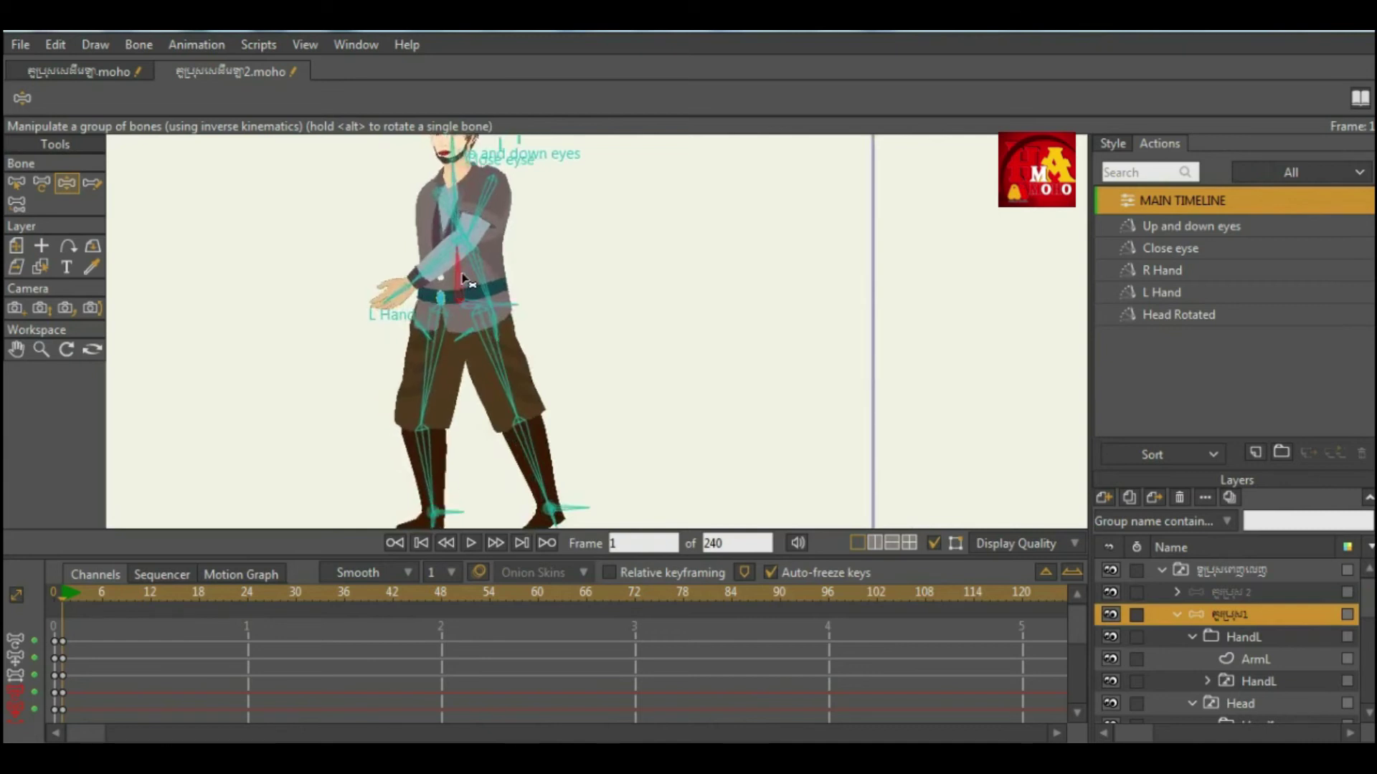
scroll(461, 281, "up", 2)
scroll(402, 315, "down", 4)
scroll(420, 326, "up", 2)
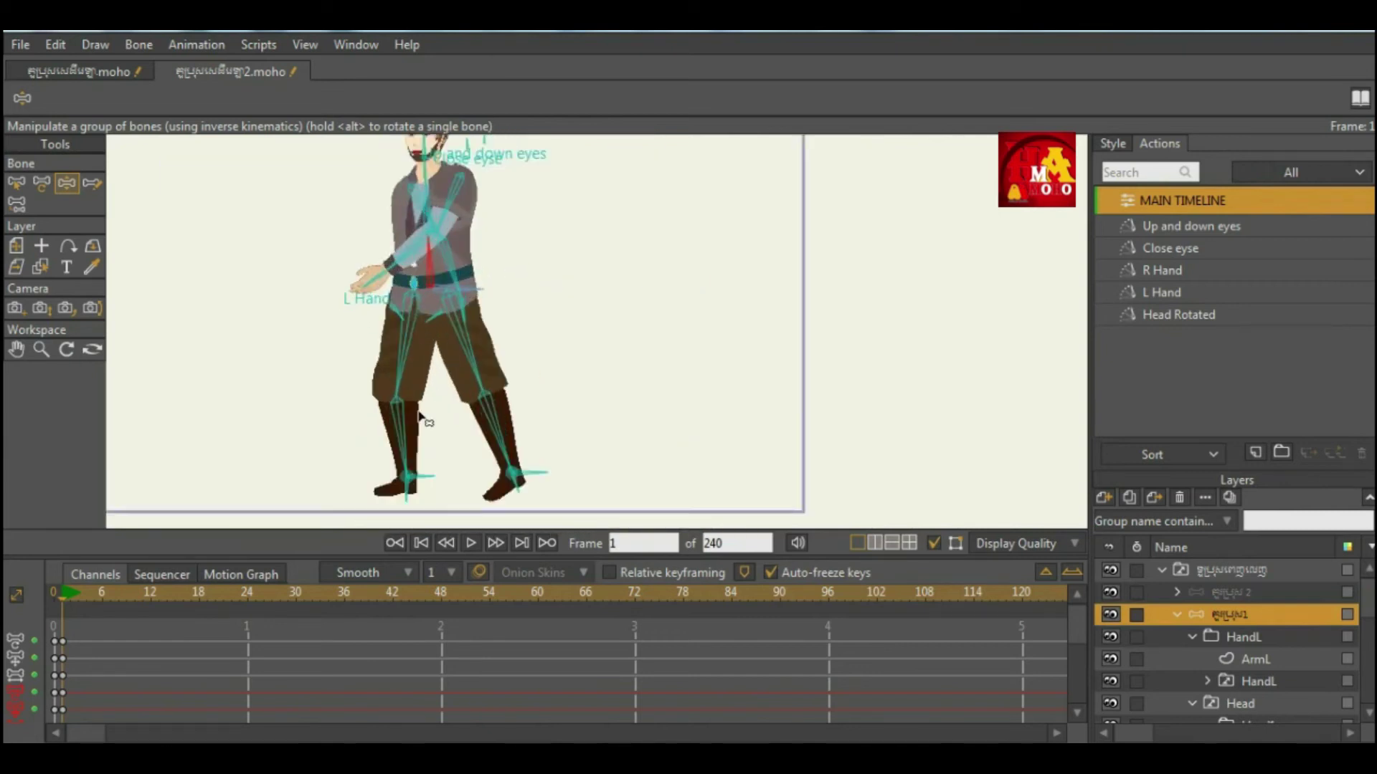
At frame 0, select the Body vector layer and reposition the point at the outer edge of the belt beside the front arm.
left_click(61, 605)
left_click(17, 184)
left_click(387, 343)
left_click(40, 288)
left_click(380, 340)
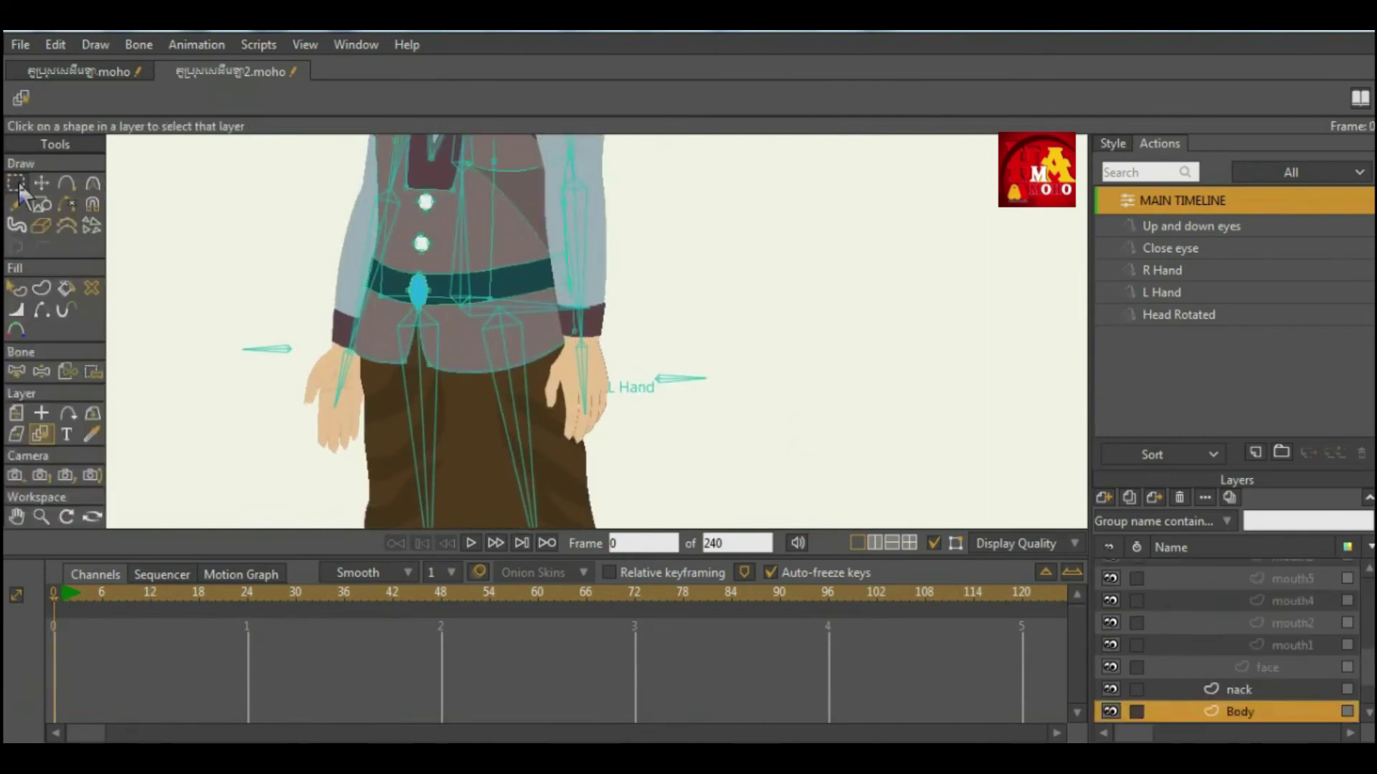
left_click(42, 183)
scroll(351, 360, "up", 1)
left_click_drag(335, 352, 296, 315)
scroll(360, 237, "up", 6)
scroll(357, 334, "down", 4)
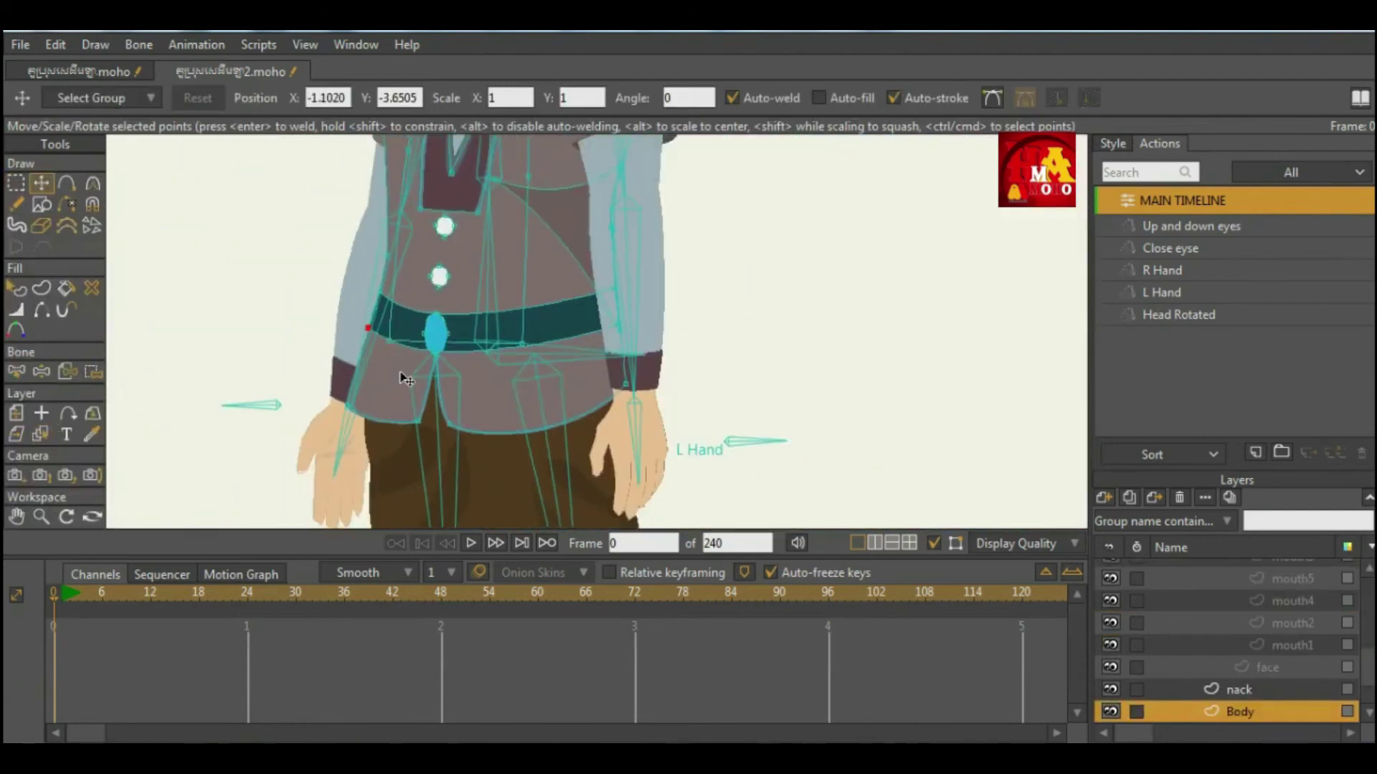
Adjust the Body outline's points on the torso side above the belt and at the jacket's outer hem corner.
scroll(388, 334, "up", 5)
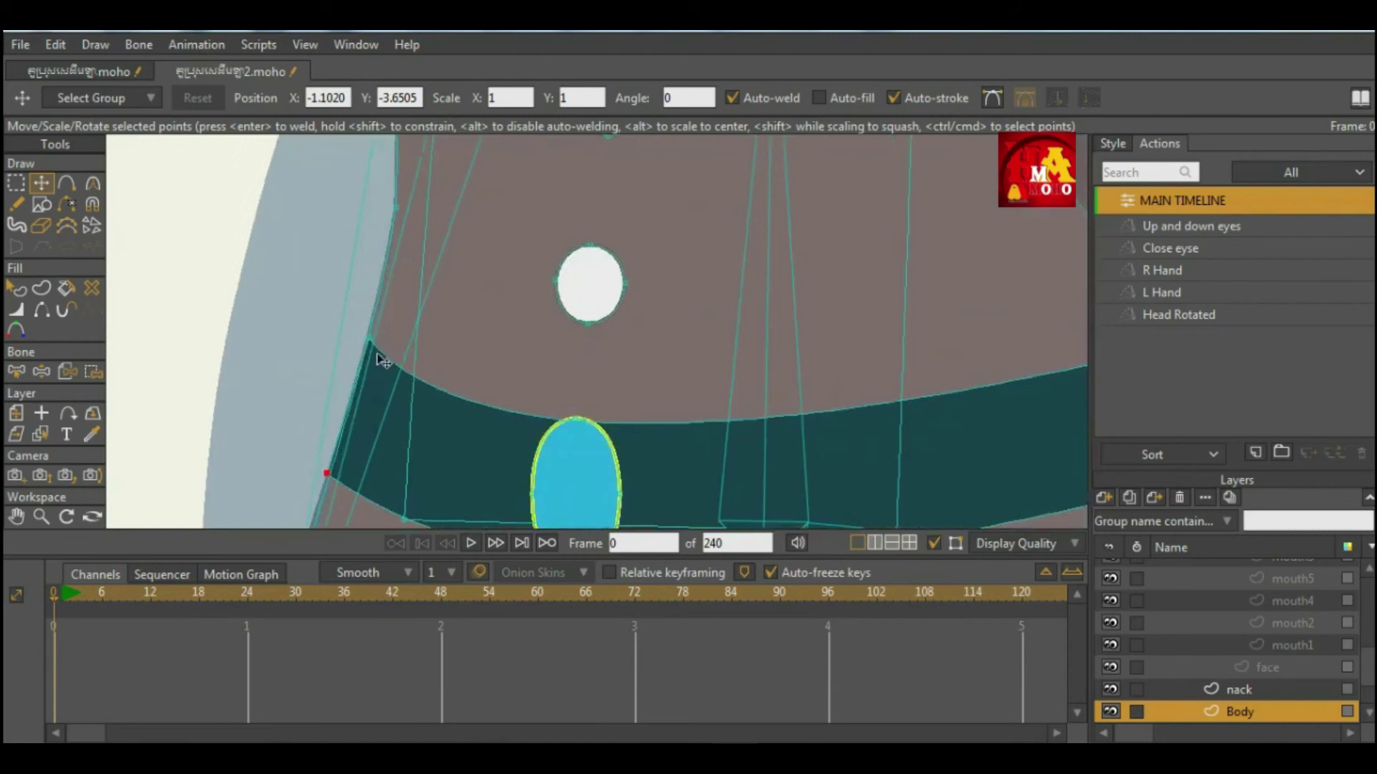
left_click_drag(393, 222, 403, 220)
scroll(362, 335, "down", 3)
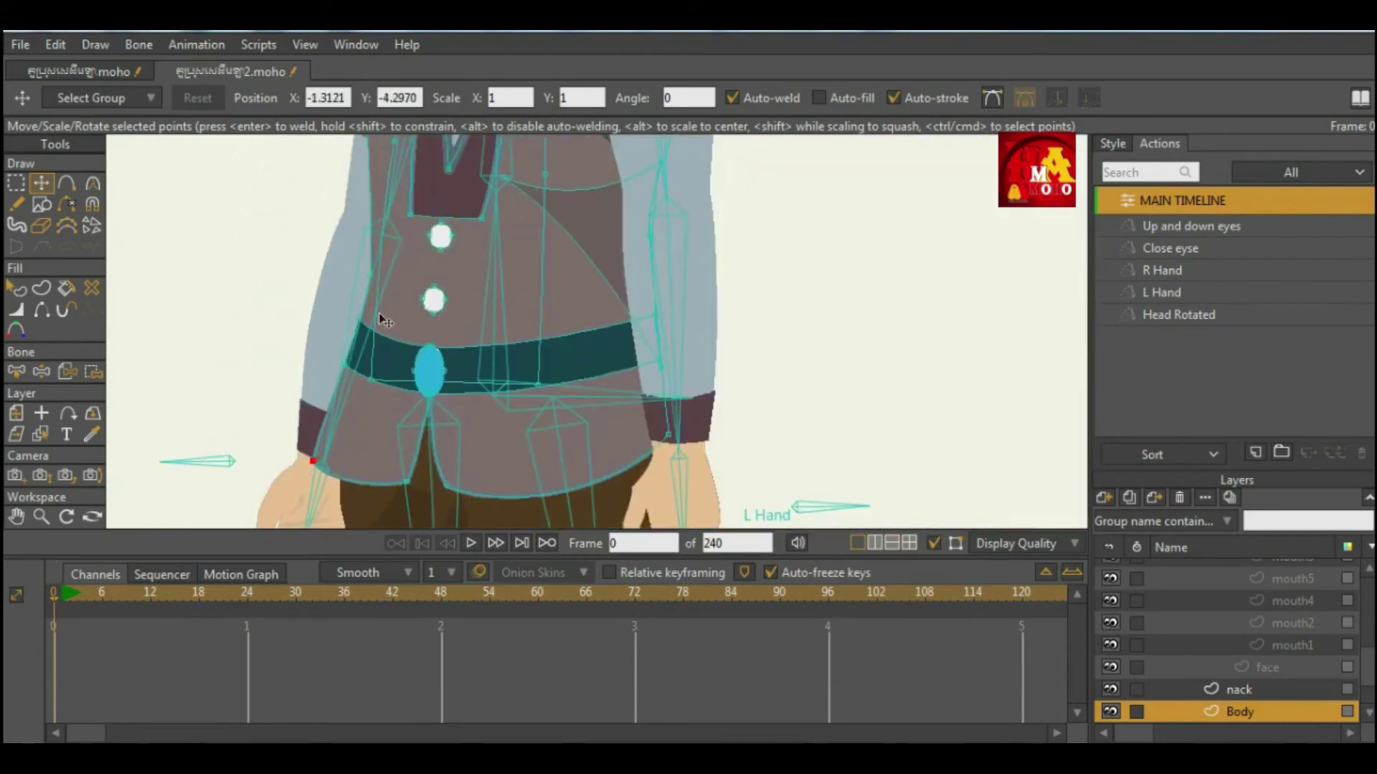
scroll(385, 321, "up", 2)
scroll(393, 298, "down", 6)
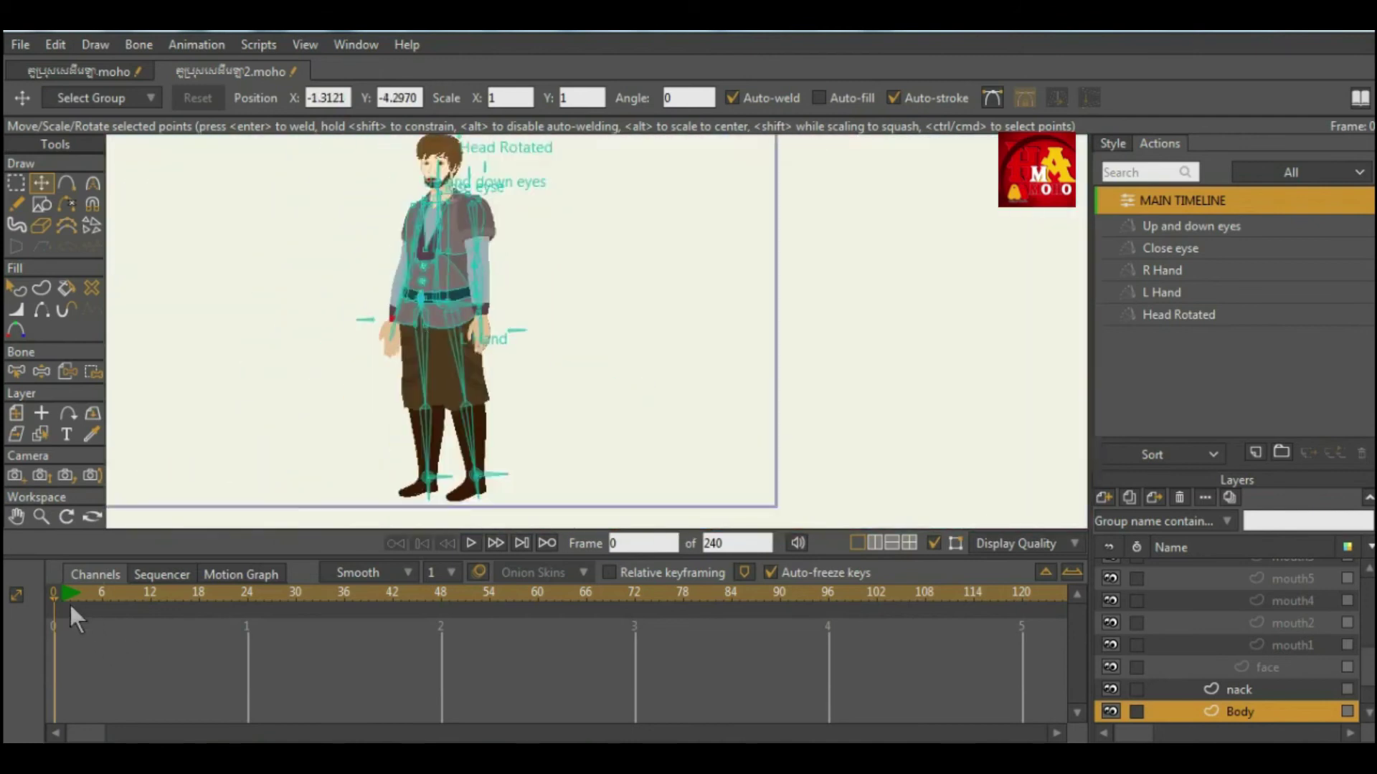
Return to frame 1, make the character's bone layer active and collapse its contents.
left_click(60, 593)
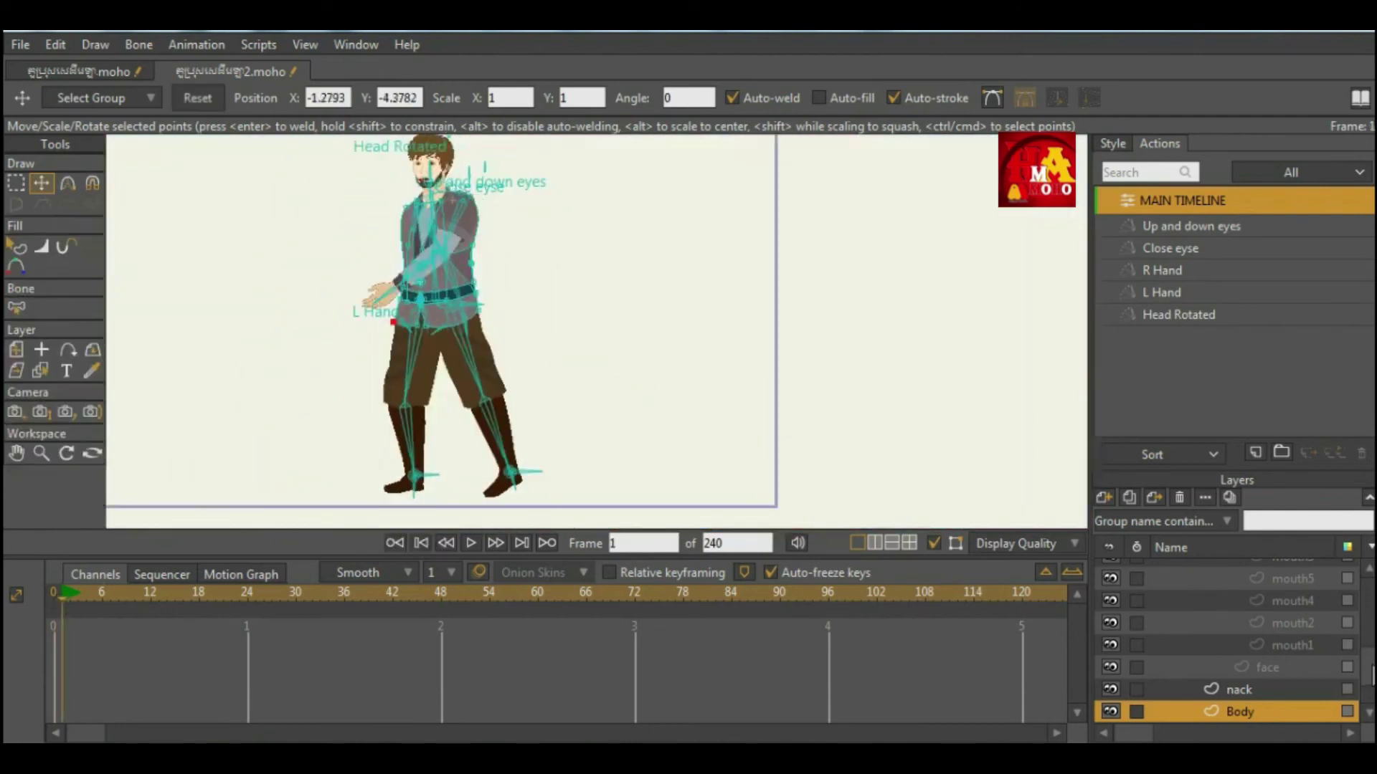
scroll(1263, 623, "up", 10)
left_click(1189, 618)
left_click(1178, 617)
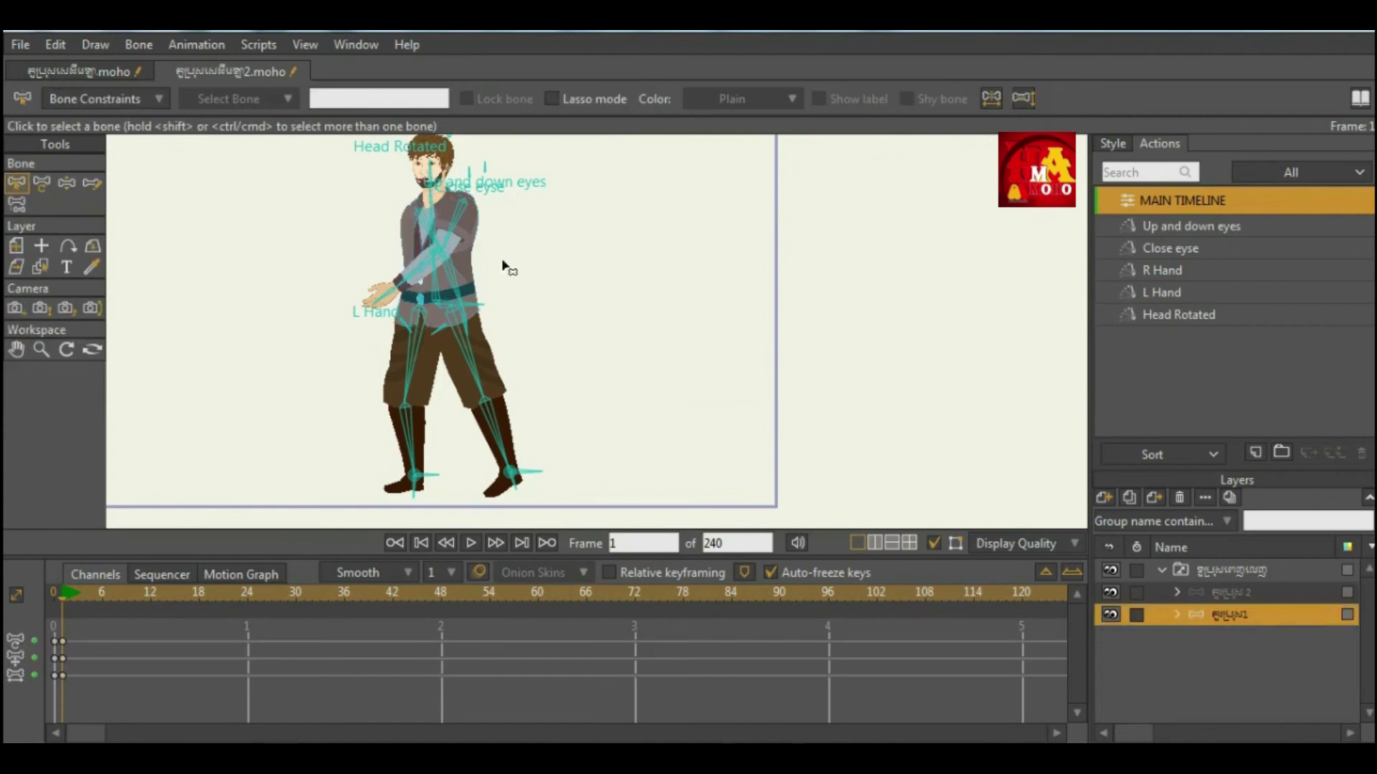
scroll(488, 302, "up", 2)
scroll(470, 321, "down", 2)
scroll(469, 320, "up", 2)
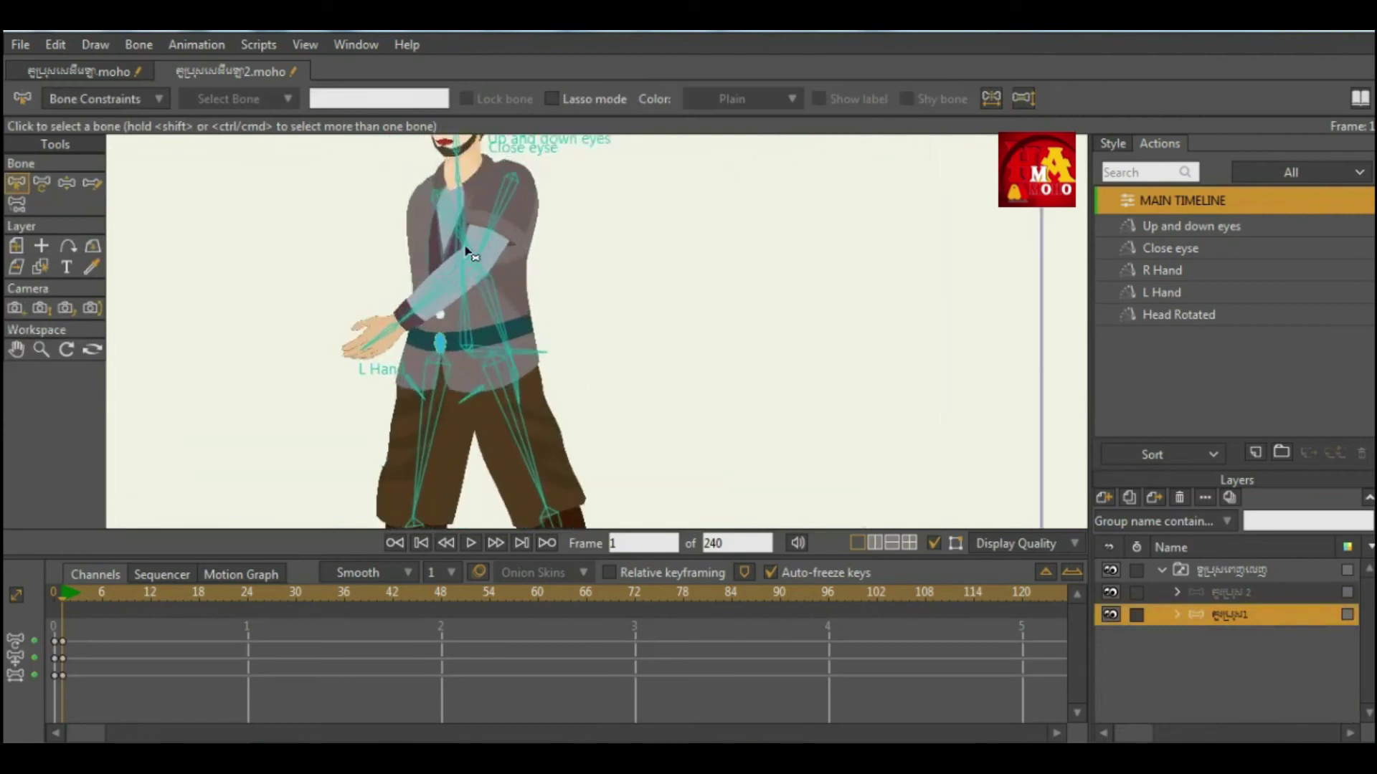
Use Manipulate Bones to refine the arm behind the torso and the forward forearm at frame 1.
left_click(65, 182)
left_click_drag(469, 253, 475, 255)
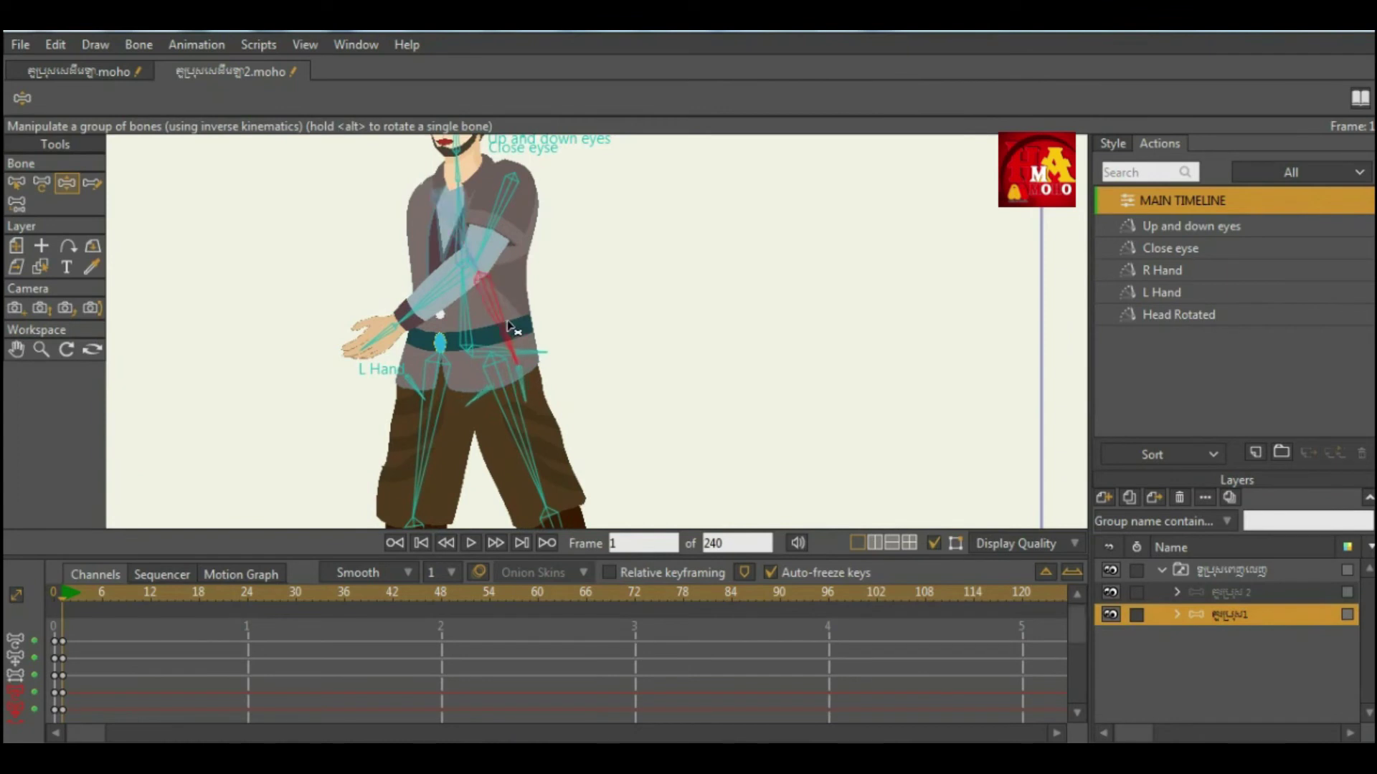
left_click_drag(499, 300, 431, 297)
scroll(474, 298, "down", 4)
scroll(471, 295, "up", 2)
scroll(444, 309, "down", 3)
scroll(454, 322, "up", 2)
Fine-tune the hip and foot control bones of the stride while checking the jacket hem.
scroll(455, 323, "up", 4)
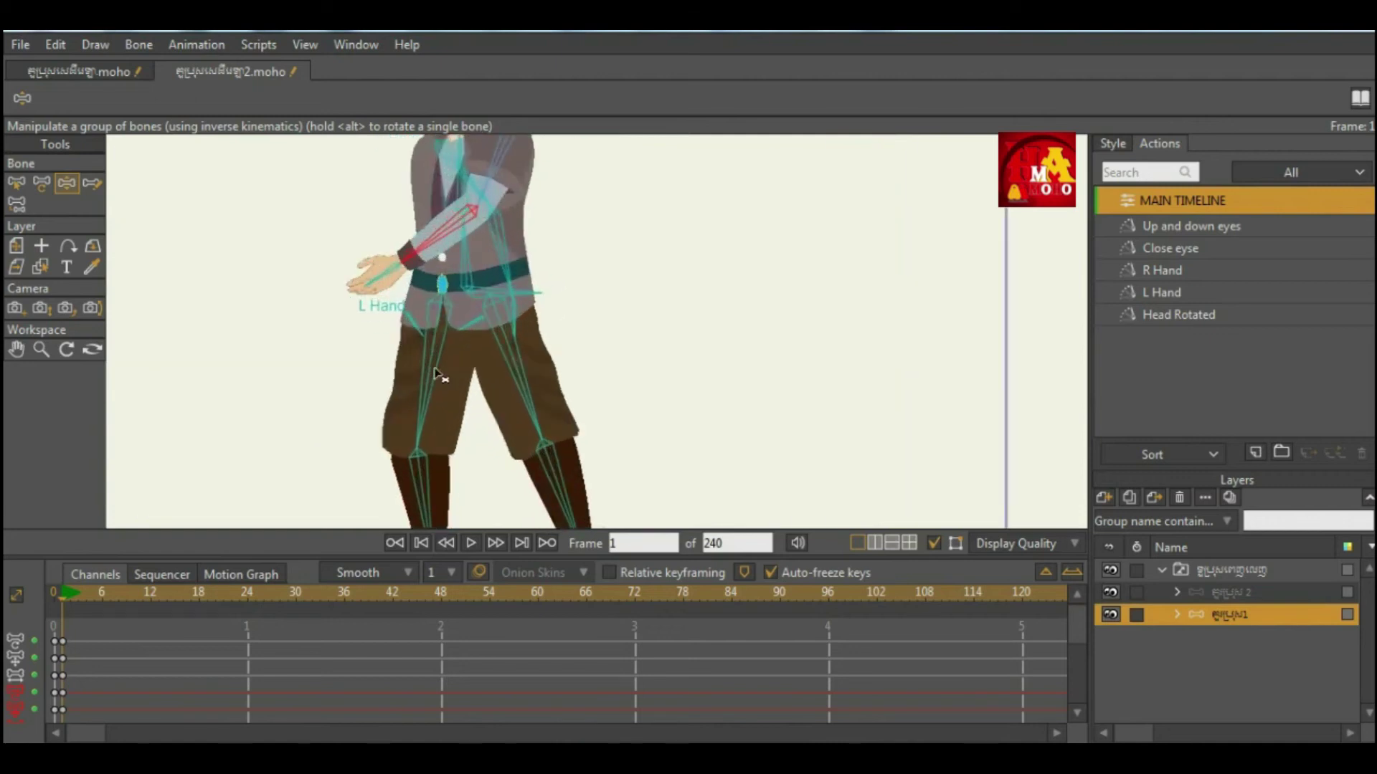
scroll(387, 305, "up", 1)
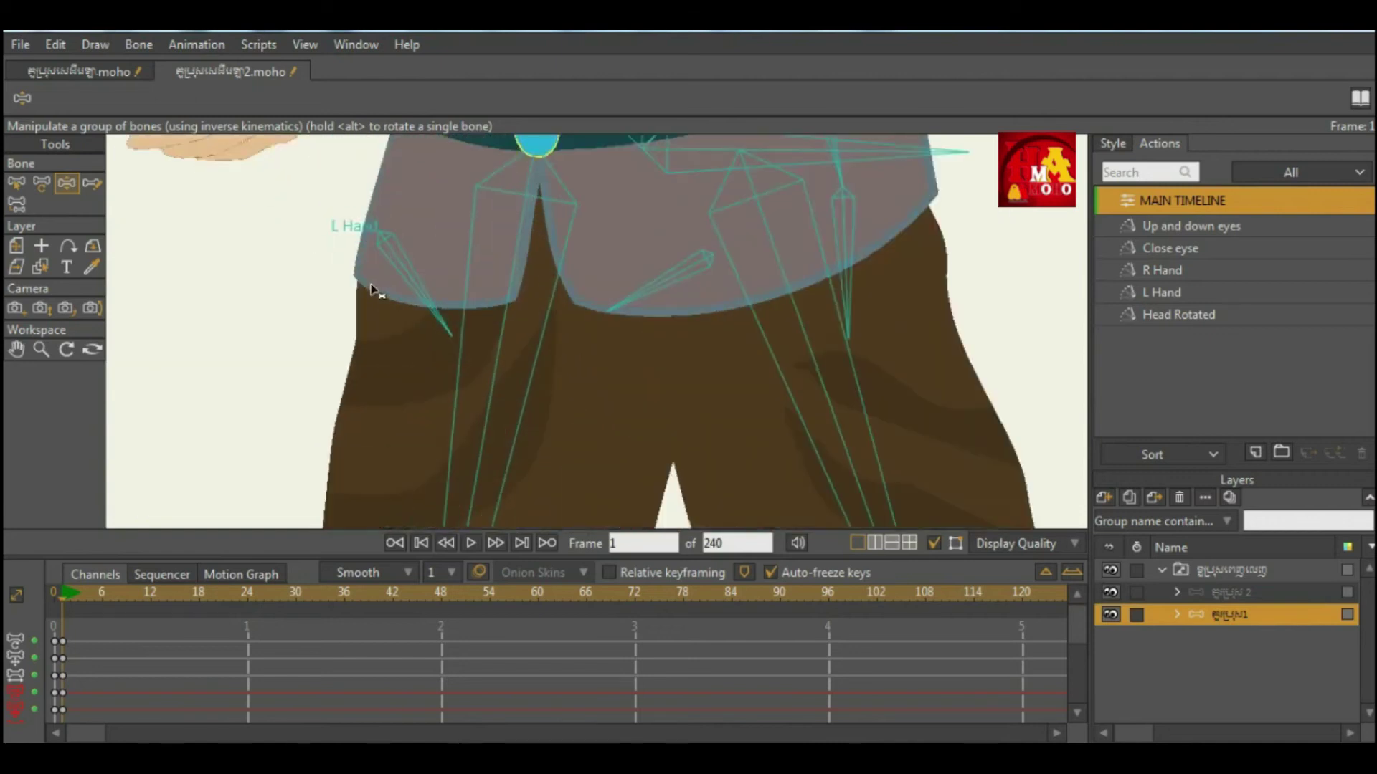
scroll(375, 289, "down", 3)
scroll(516, 292, "up", 3)
scroll(500, 378, "down", 4)
scroll(500, 378, "up", 1)
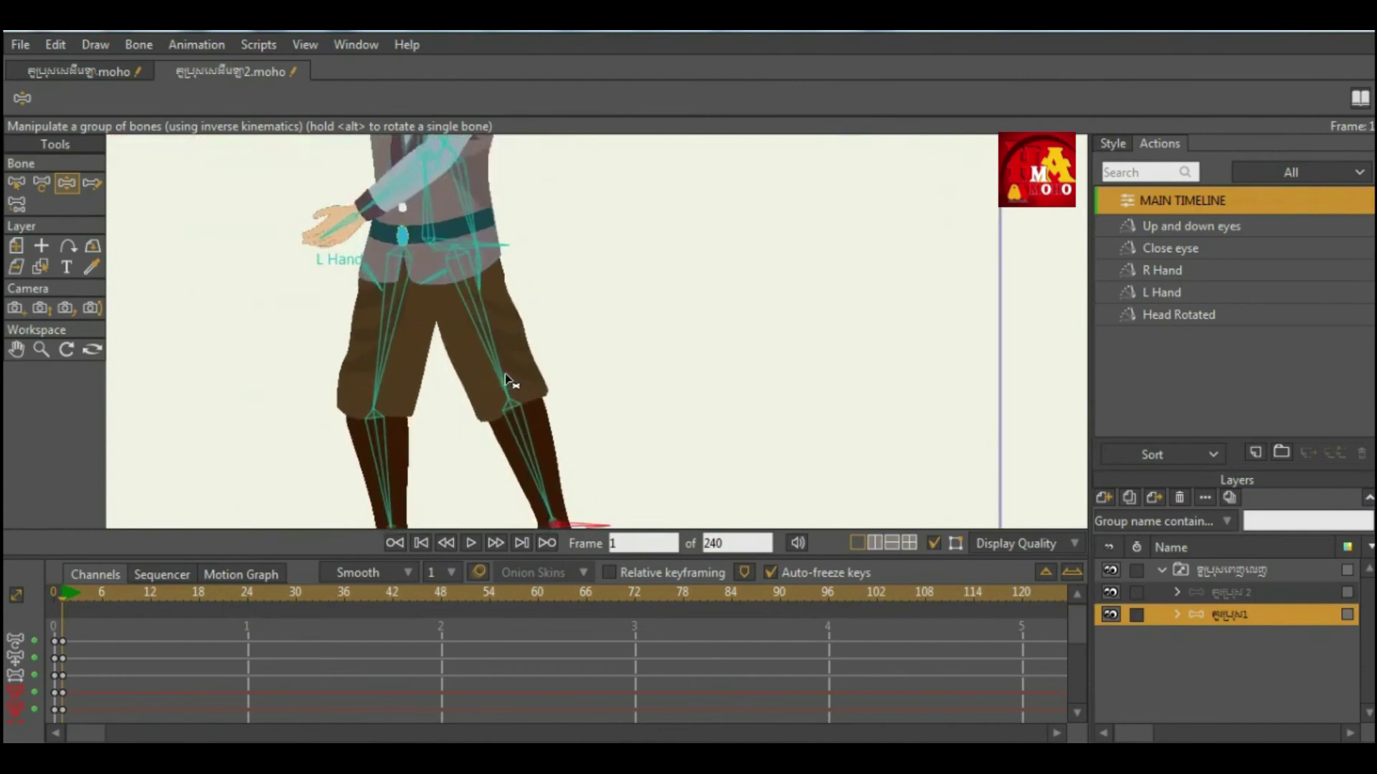
scroll(507, 380, "down", 3)
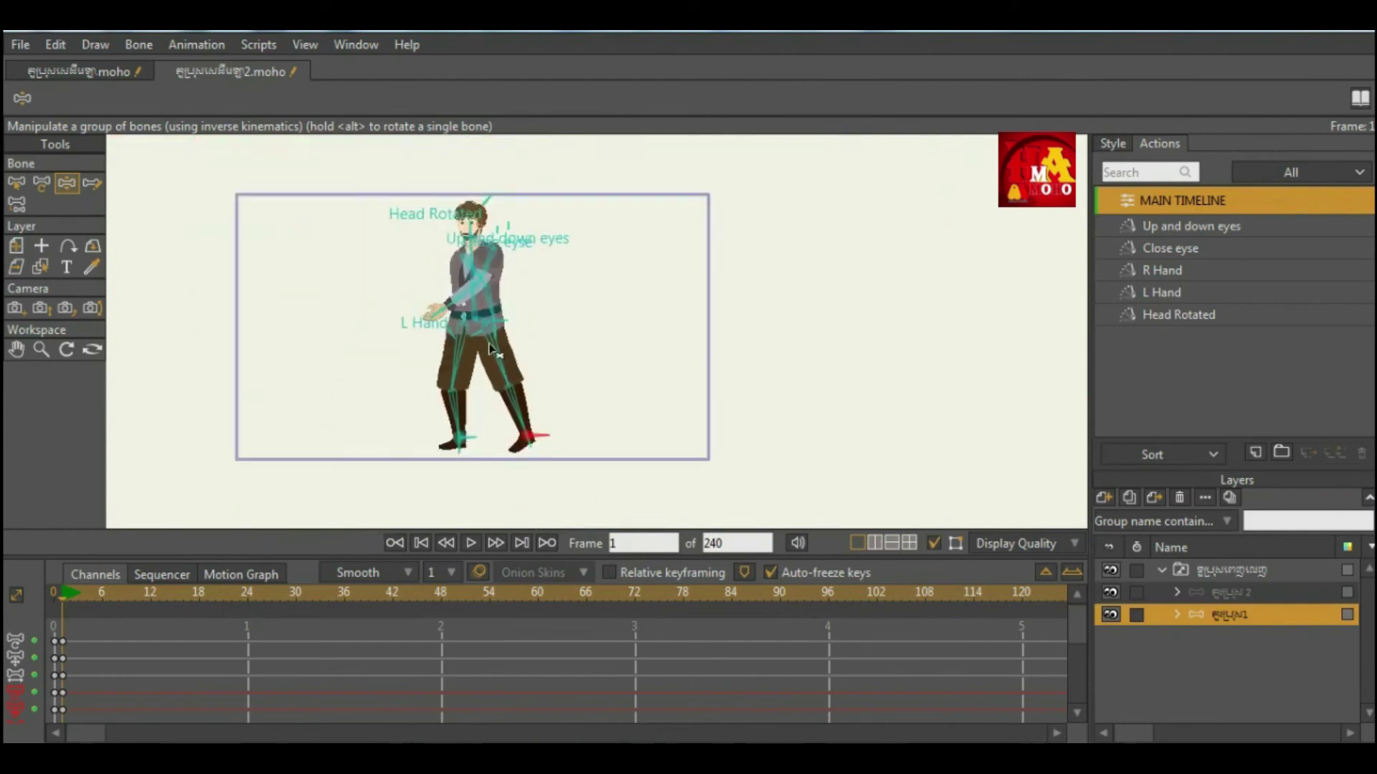
scroll(491, 349, "up", 1)
scroll(416, 328, "up", 2)
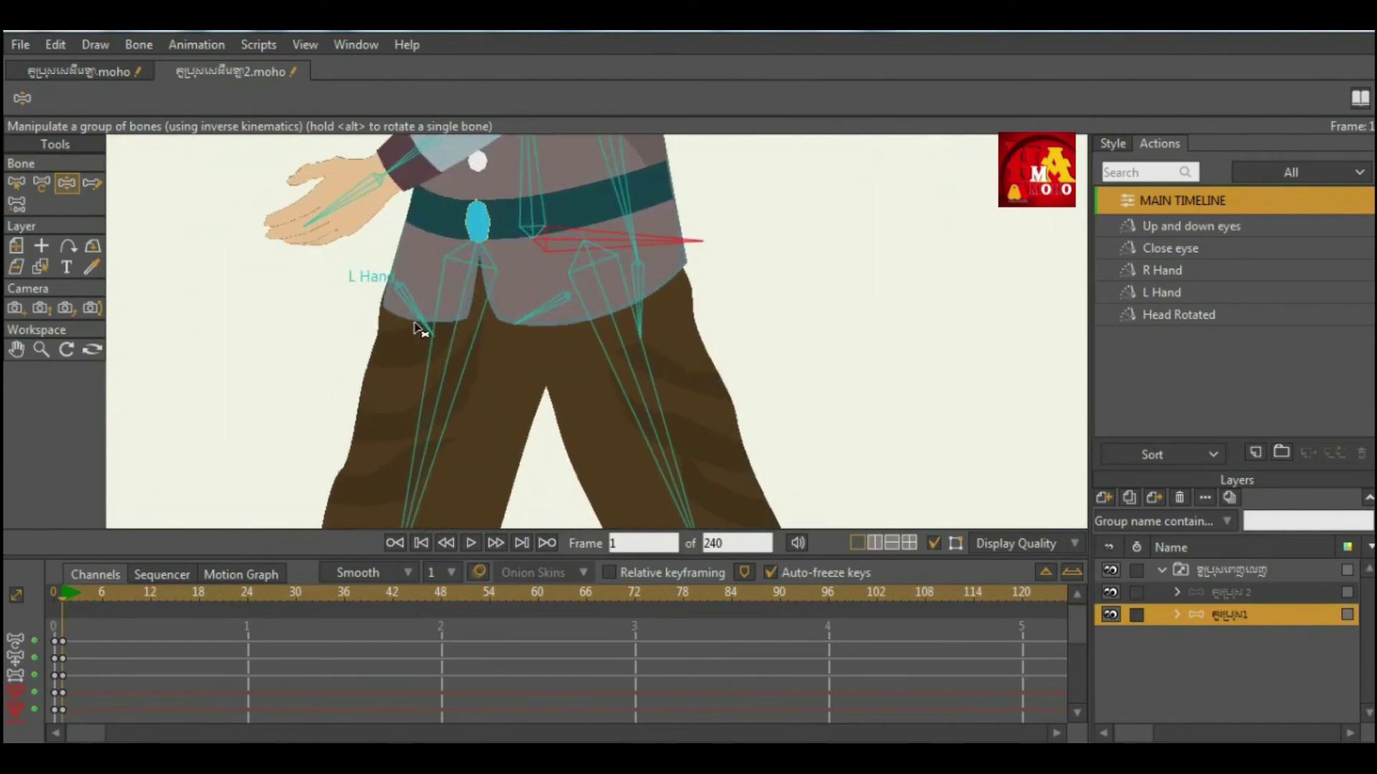
scroll(416, 328, "down", 3)
scroll(445, 385, "up", 1)
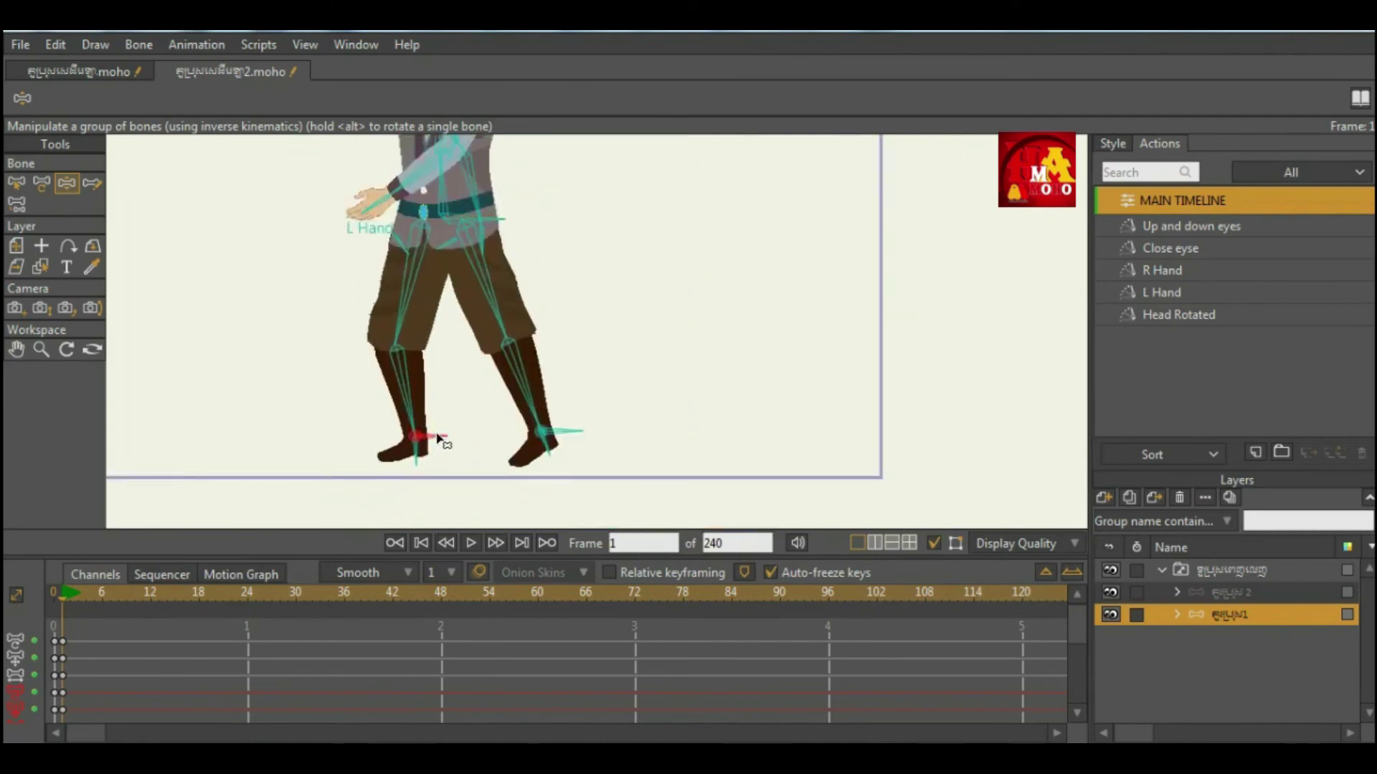
Refine the angles of the front and back foot bones in the frame 1 walking pose.
scroll(434, 267, "up", 2)
scroll(431, 264, "down", 3)
scroll(466, 261, "up", 2)
scroll(563, 296, "down", 3)
scroll(535, 337, "down", 1)
scroll(539, 367, "up", 2)
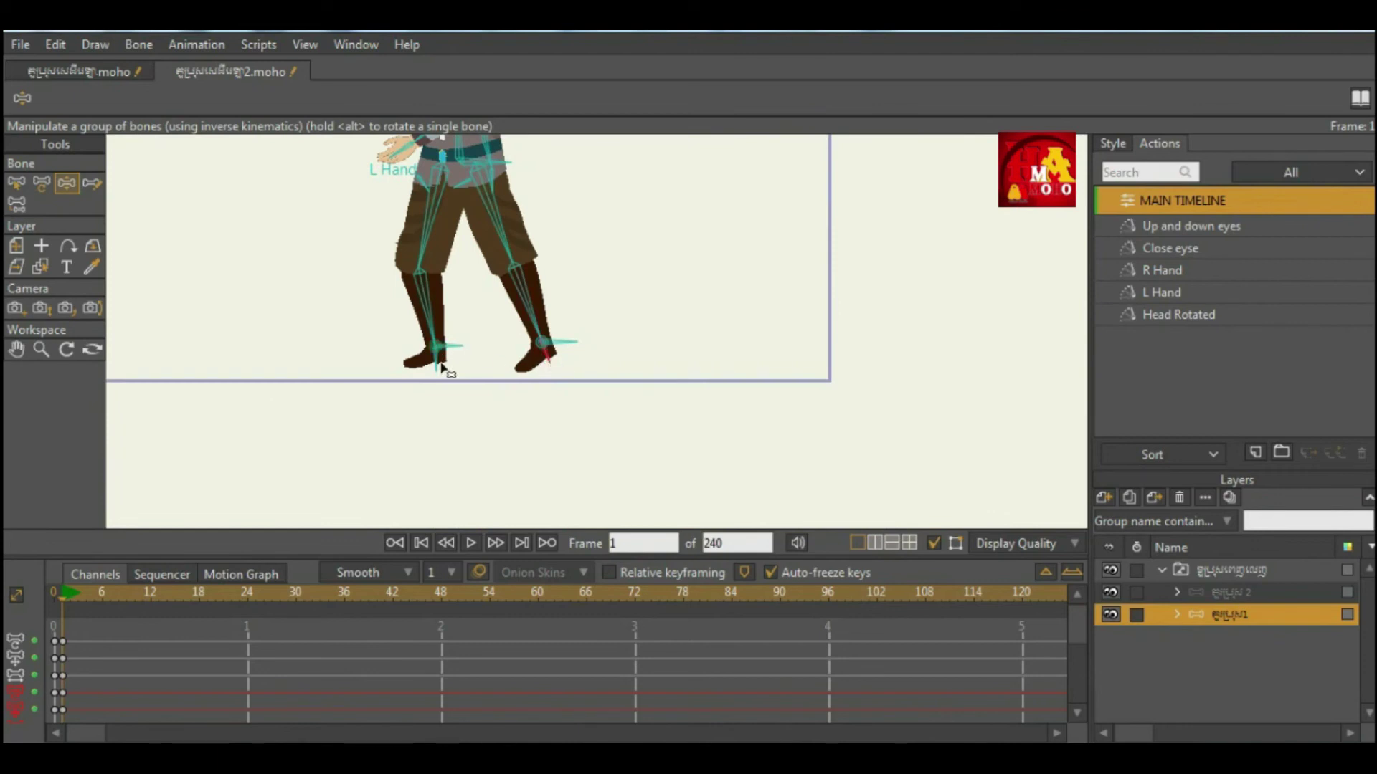
scroll(444, 372, "down", 2)
scroll(440, 369, "up", 2)
scroll(444, 372, "down", 2)
scroll(455, 217, "up", 1)
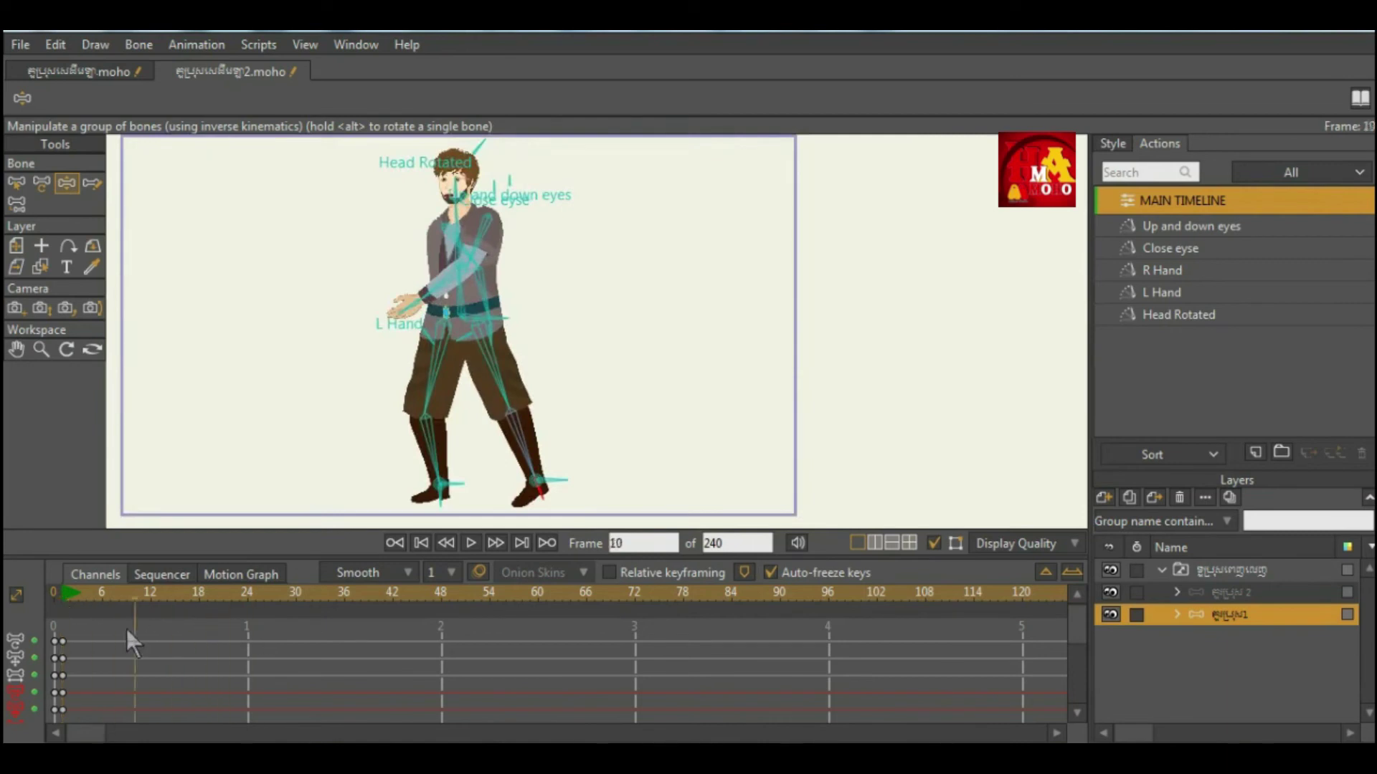
Turn on onion skins and move the playhead to frame 24.
left_click(479, 572)
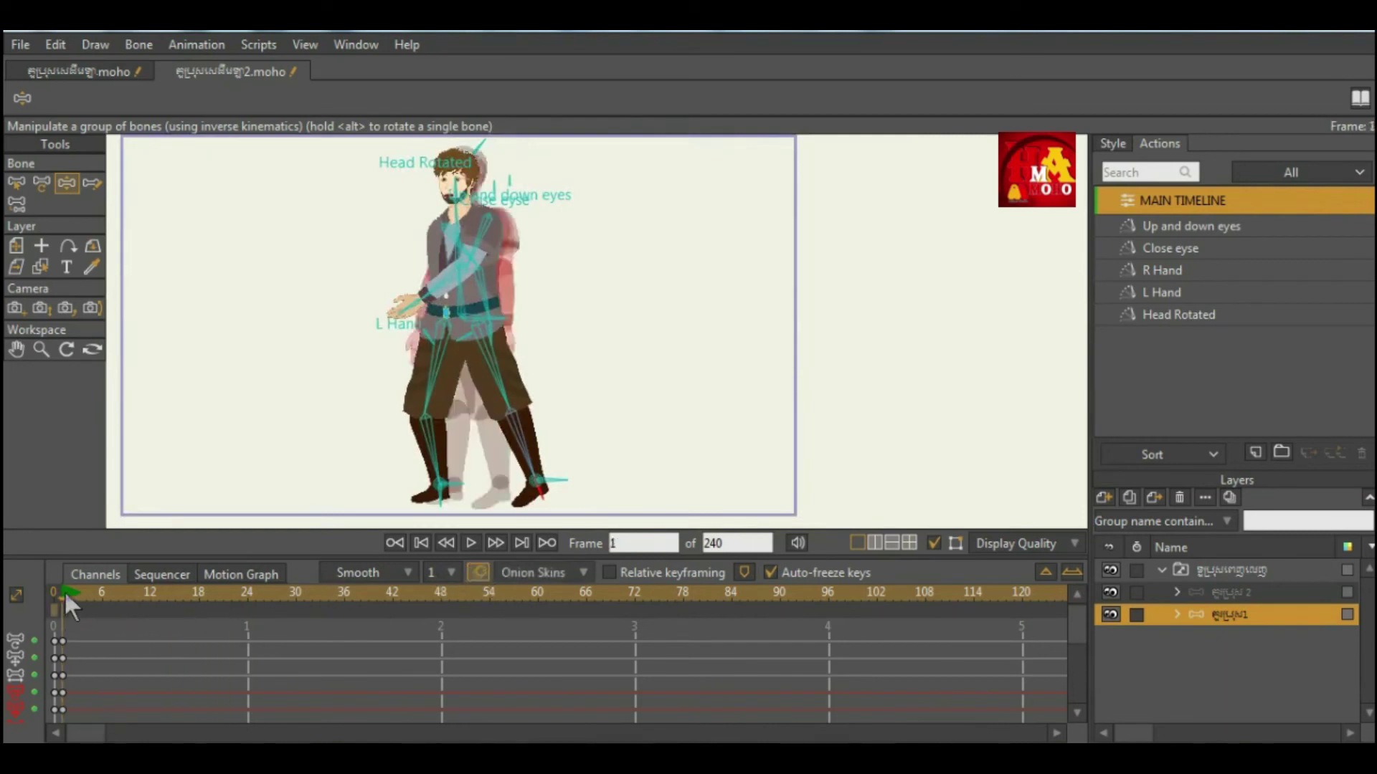
left_click_drag(65, 595, 207, 608)
scroll(430, 408, "down", 3)
scroll(428, 415, "up", 2)
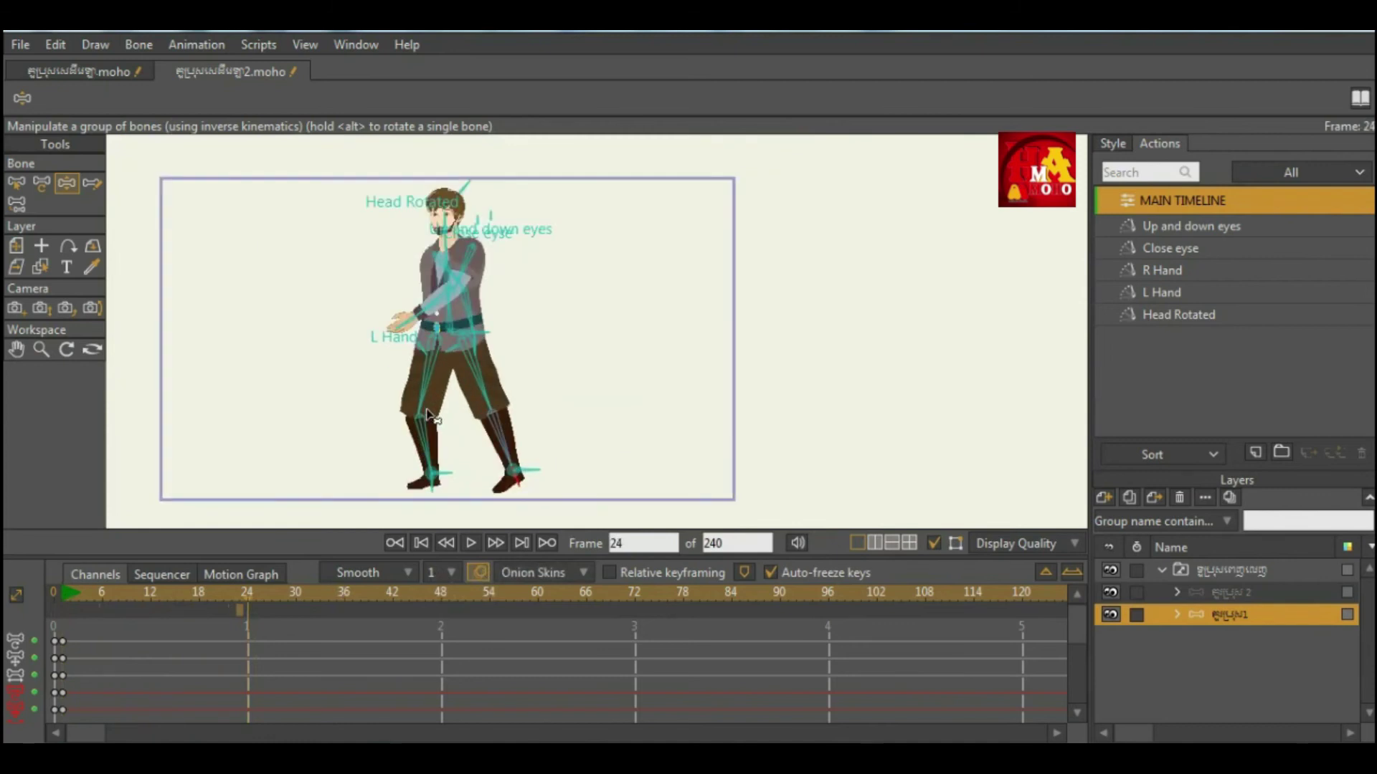
scroll(528, 402, "down", 1)
scroll(538, 446, "up", 2)
At frame 24, swap the legs by bringing the back foot forward and the front foot back for the opposite stride.
left_click_drag(534, 443, 439, 448)
scroll(434, 450, "up", 3)
scroll(433, 448, "down", 4)
scroll(572, 436, "up", 3)
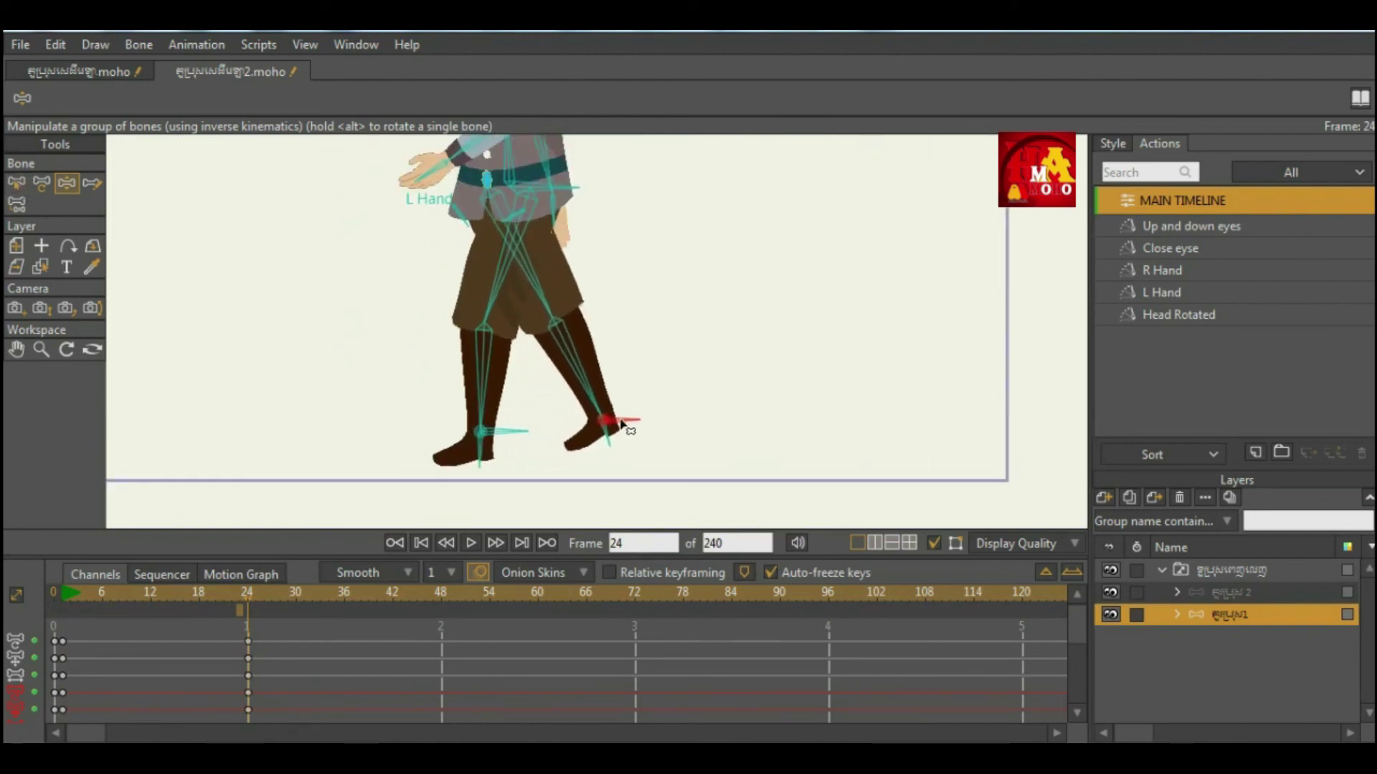
Adjust the trailing foot's control bone at frame 24 and add an onion skin marker at frame 1.
left_click_drag(621, 424, 632, 418)
left_click(61, 610)
scroll(631, 459, "down", 2)
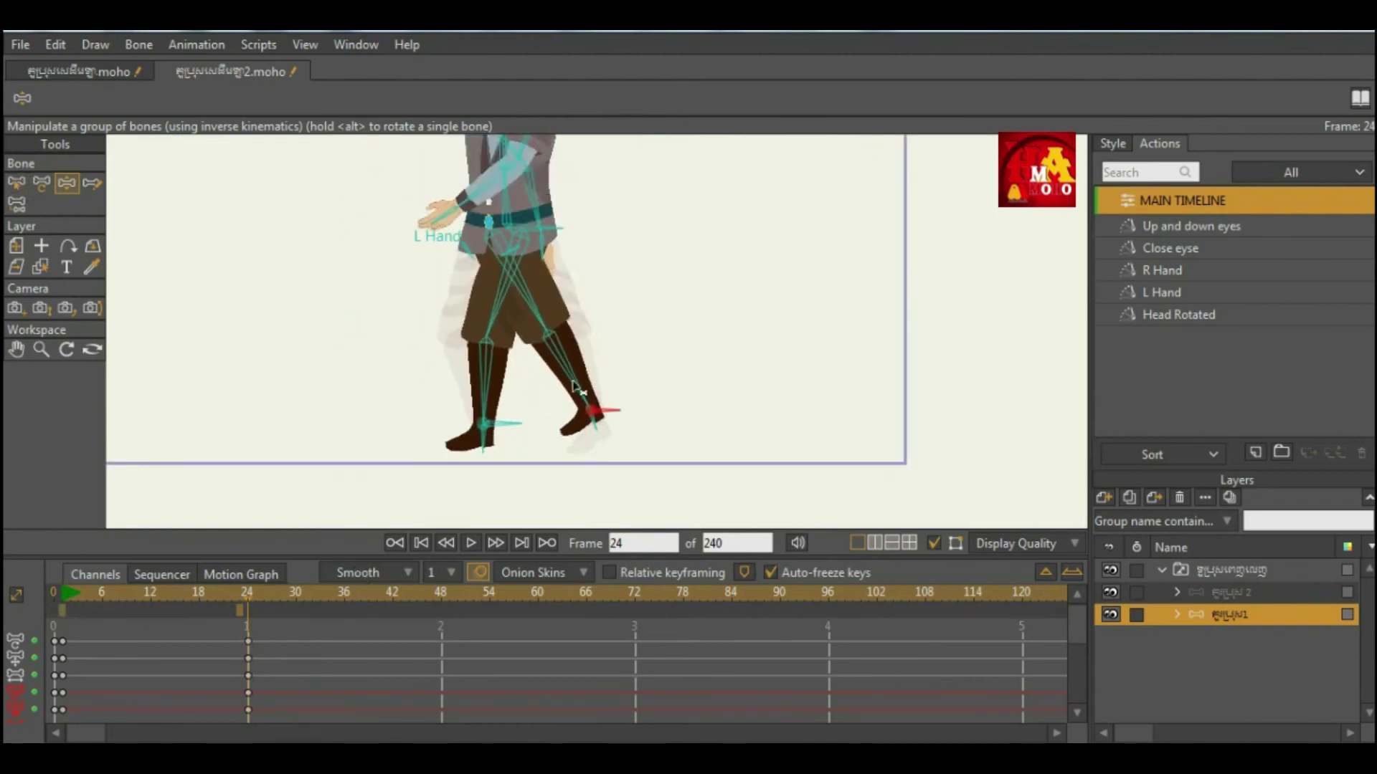
Refine the position and angle of the front and back foot bones in the frame 24 pose.
scroll(631, 459, "up", 2)
left_click_drag(624, 421, 627, 420)
scroll(467, 452, "down", 3)
scroll(467, 437, "up", 3)
left_click_drag(466, 438, 438, 458)
scroll(455, 446, "down", 2)
scroll(449, 455, "up", 2)
scroll(490, 417, "down", 2)
scroll(491, 418, "down", 2)
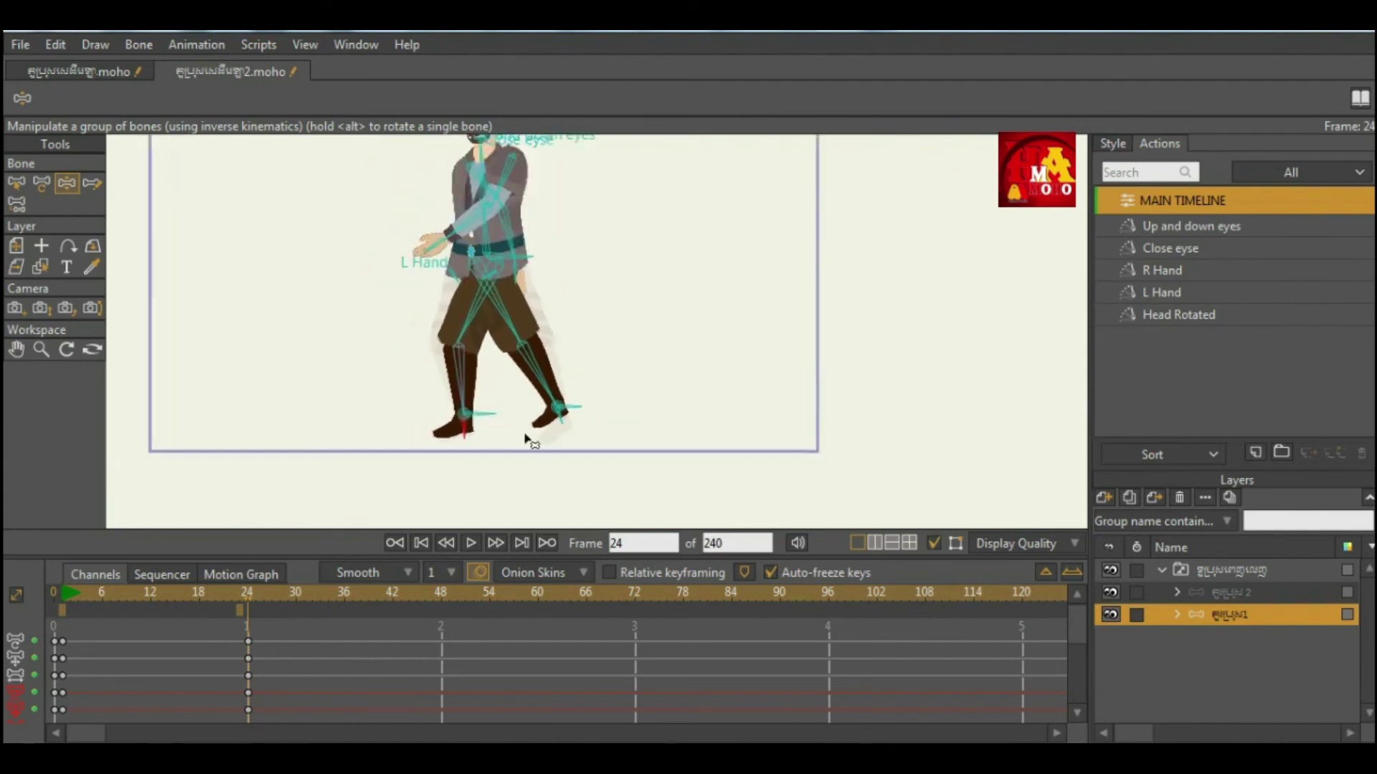
scroll(526, 437, "up", 3)
left_click_drag(596, 397, 599, 397)
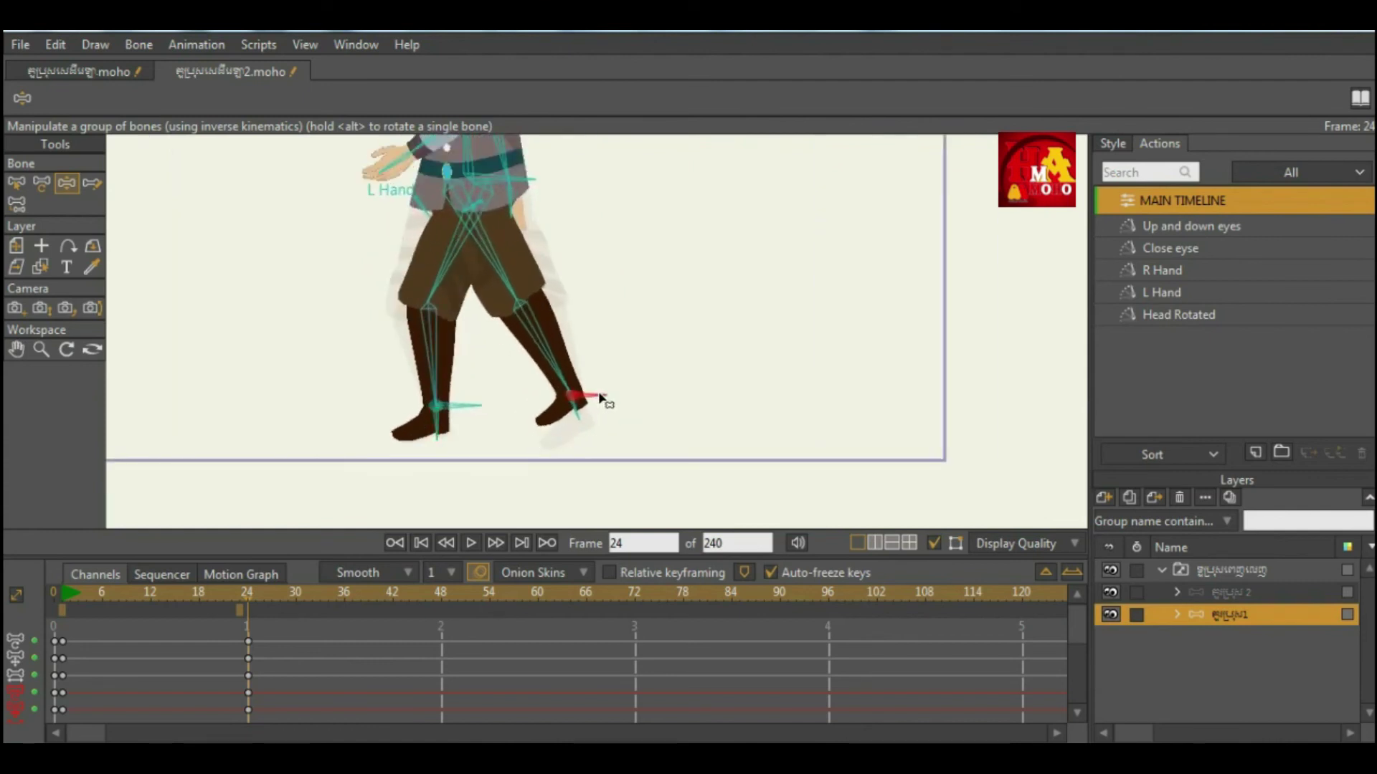
At frame 24, swap the arm swing by rotating one arm back beside the hip and the other forward.
scroll(490, 395, "down", 3)
scroll(464, 240, "up", 4)
scroll(478, 308, "down", 1)
left_click_drag(503, 221, 567, 272)
left_click_drag(428, 284, 410, 294)
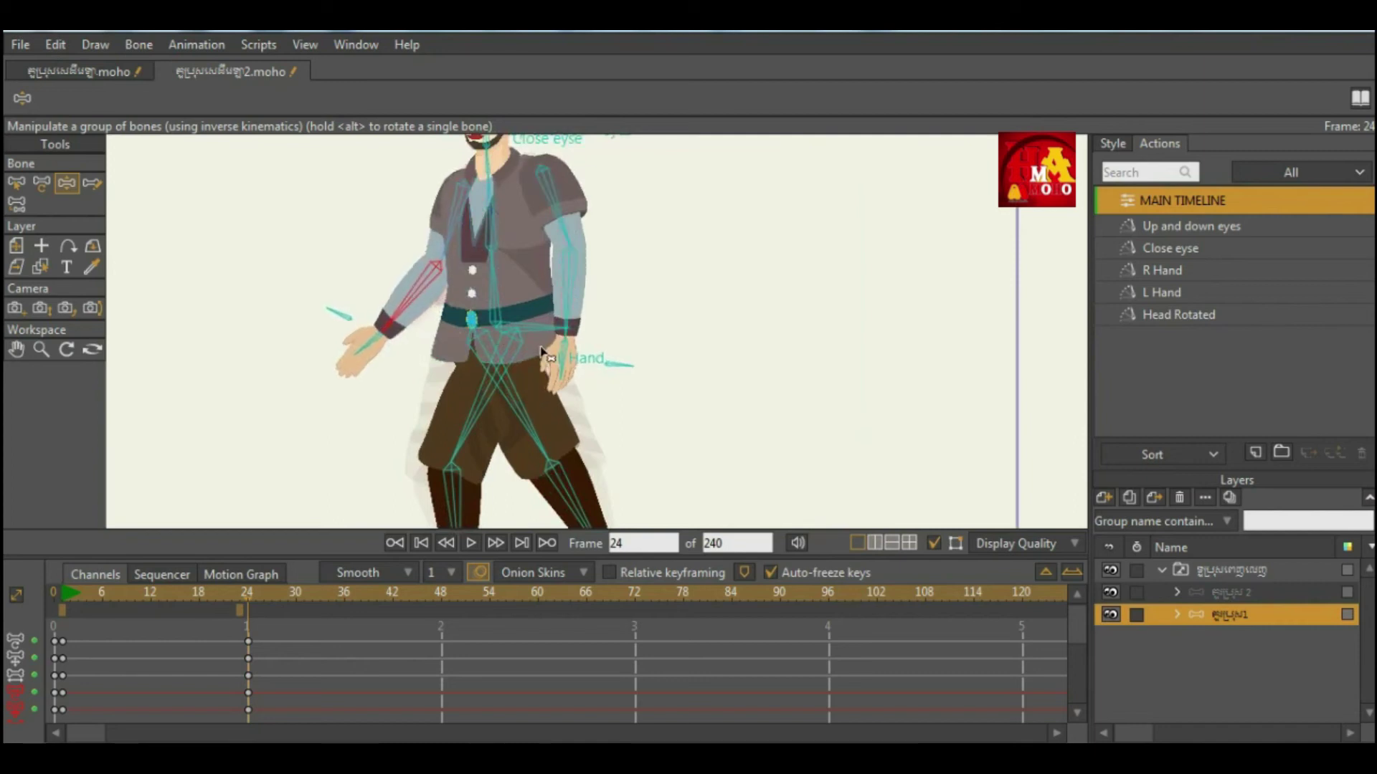
left_click(566, 280)
left_click_drag(561, 219, 566, 224)
scroll(524, 322, "down", 2)
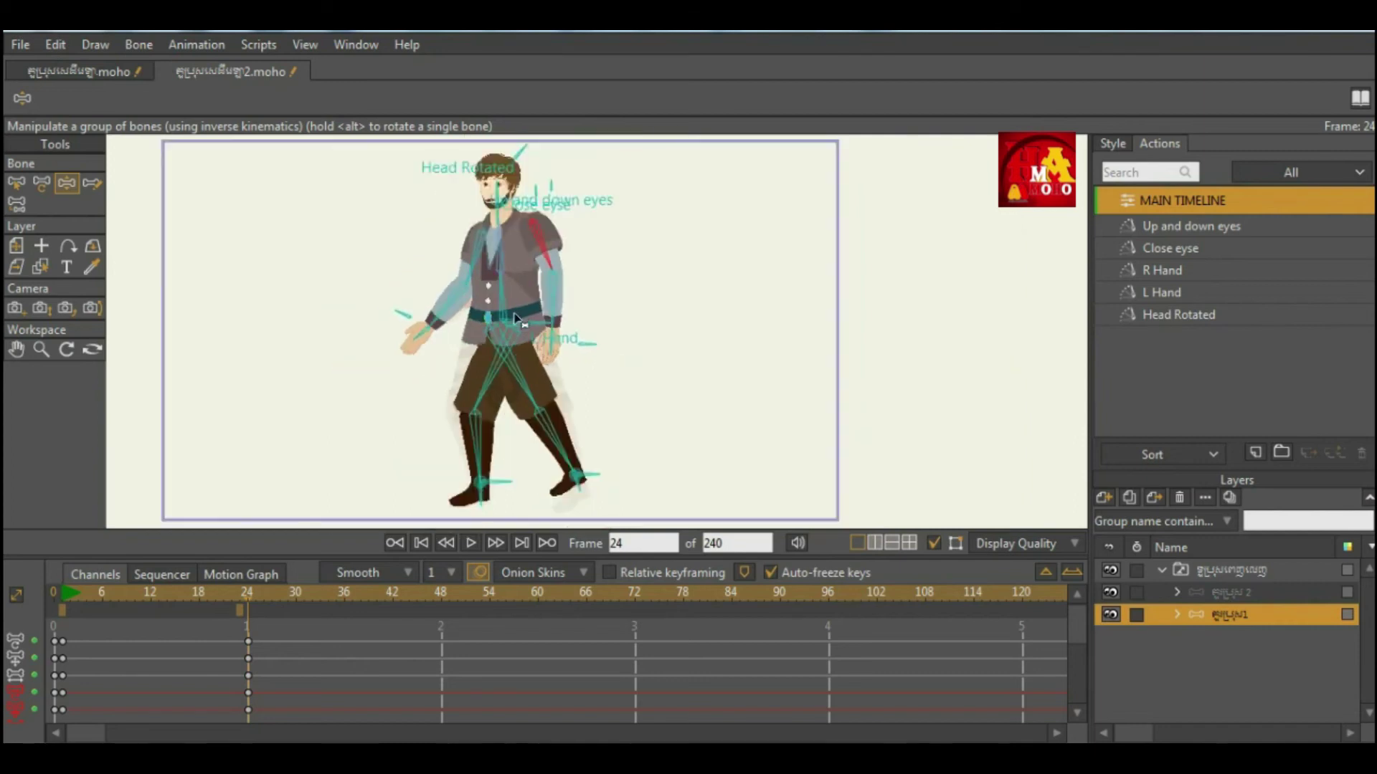
Slightly adjust the spine and head bones in the frame 24 pose.
scroll(502, 293, "up", 2)
scroll(503, 295, "down", 5)
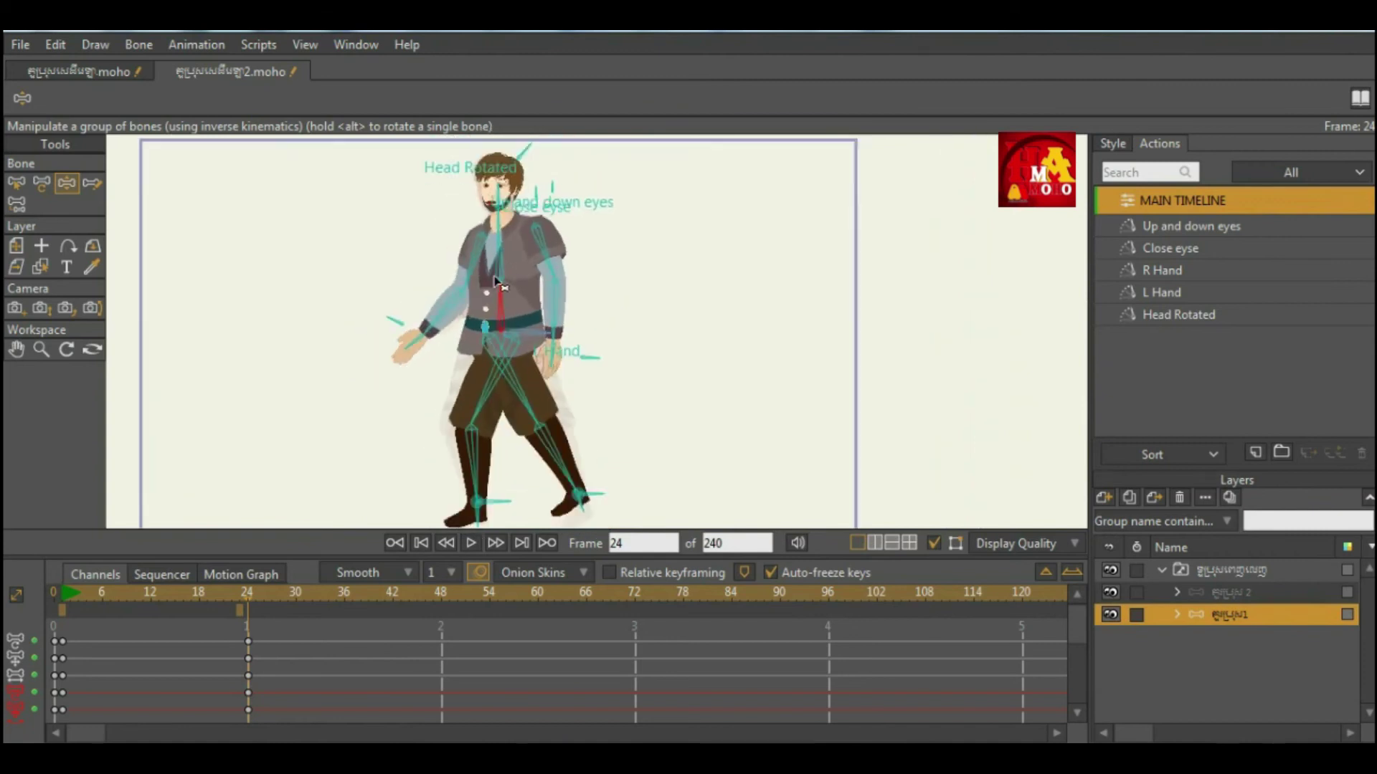
scroll(502, 259, "up", 5)
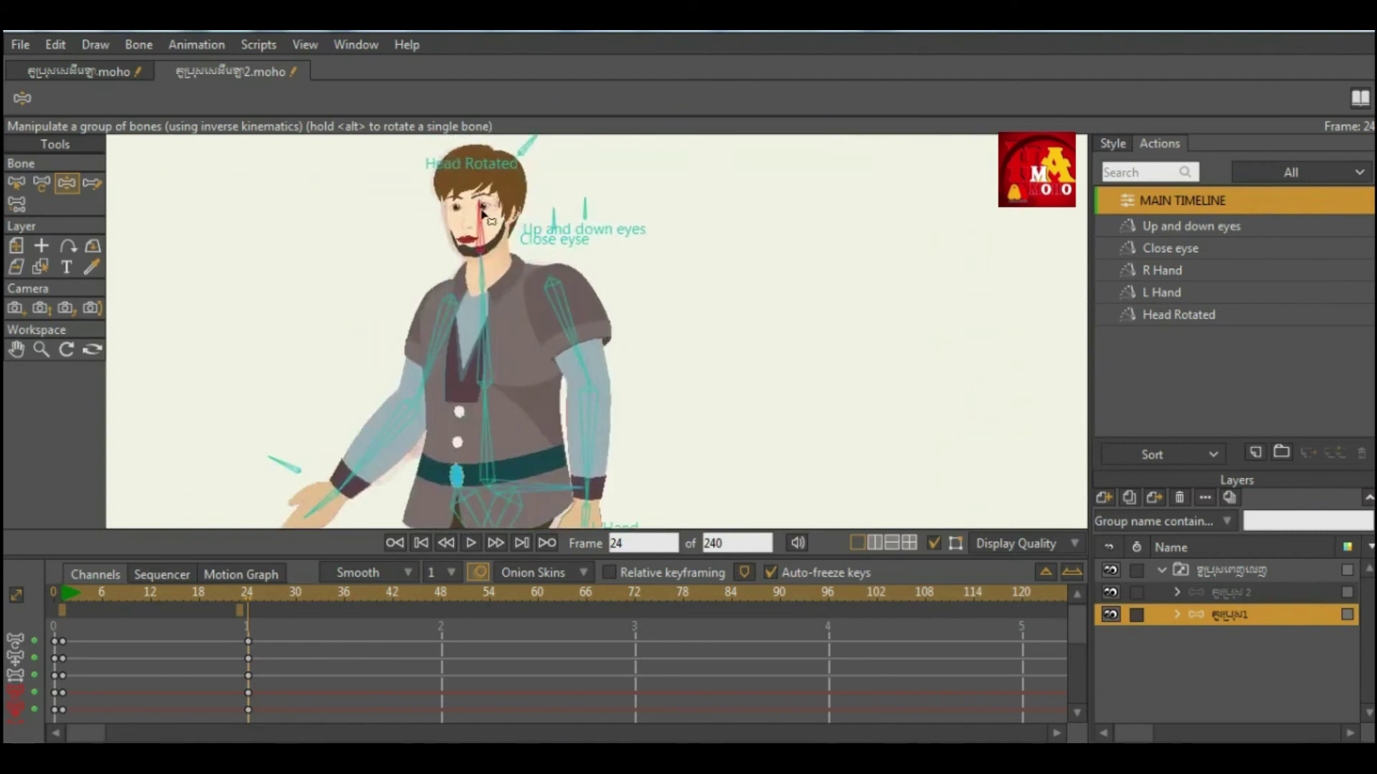
scroll(503, 299, "down", 6)
scroll(503, 298, "up", 4)
scroll(510, 409, "down", 2)
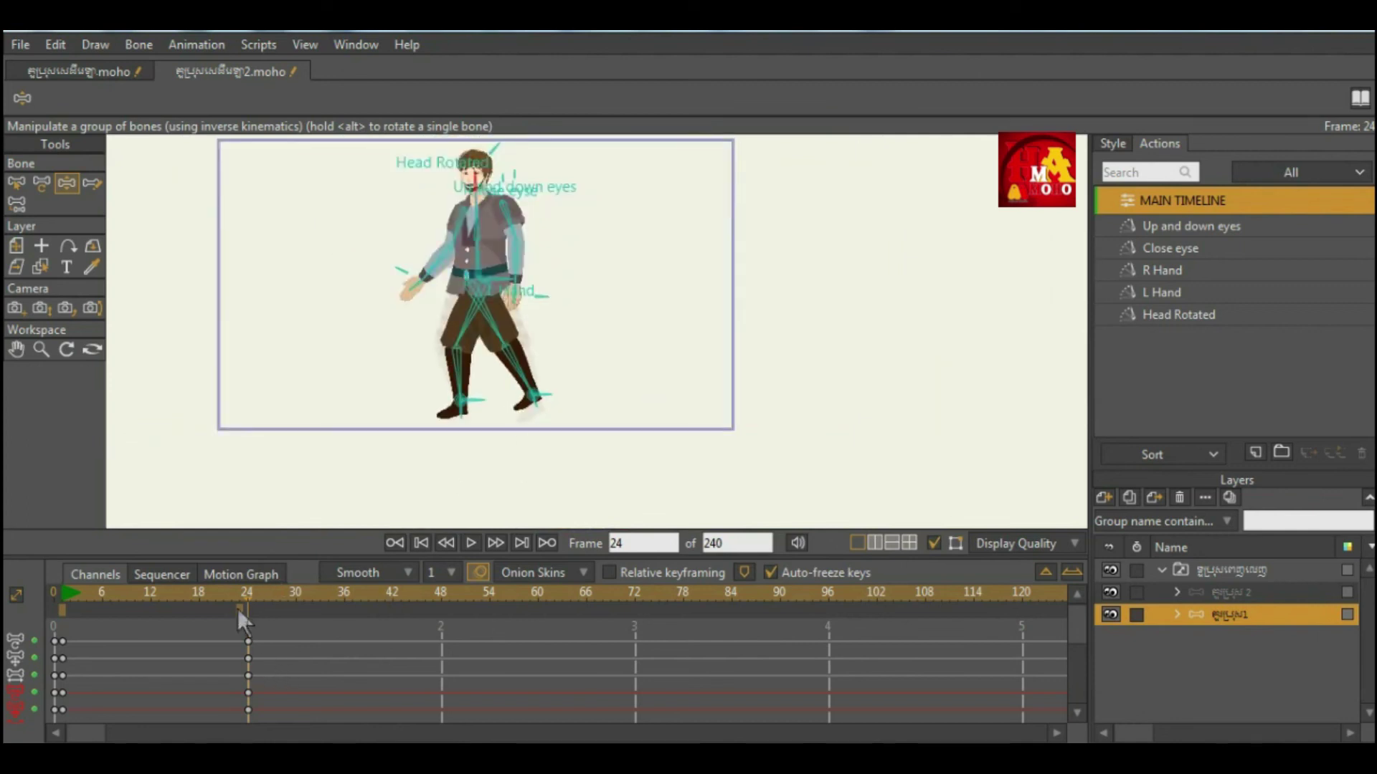
Copy all the frame 1 keys to frame 48 to close the walk cycle.
left_click_drag(246, 593, 440, 621)
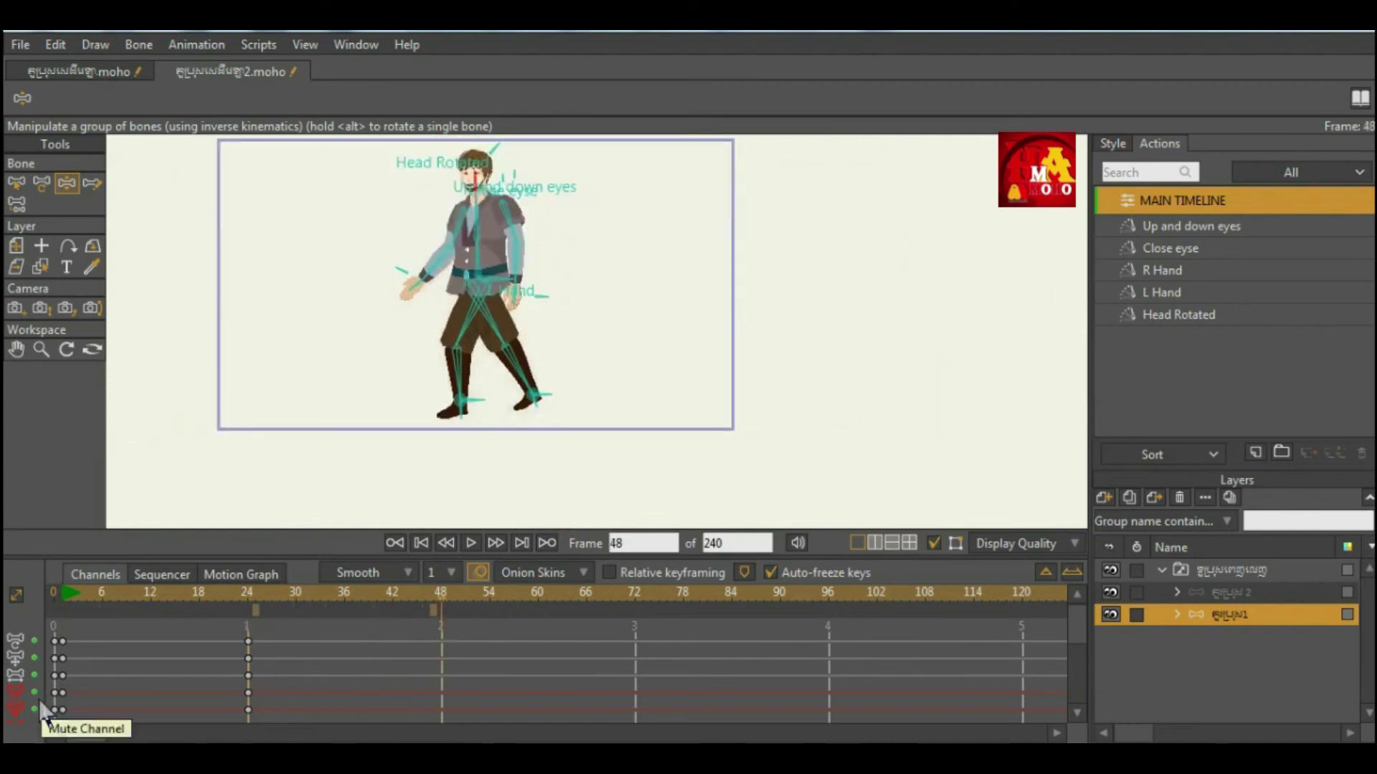
left_click_drag(85, 634, 57, 742)
key("ctrl+v")
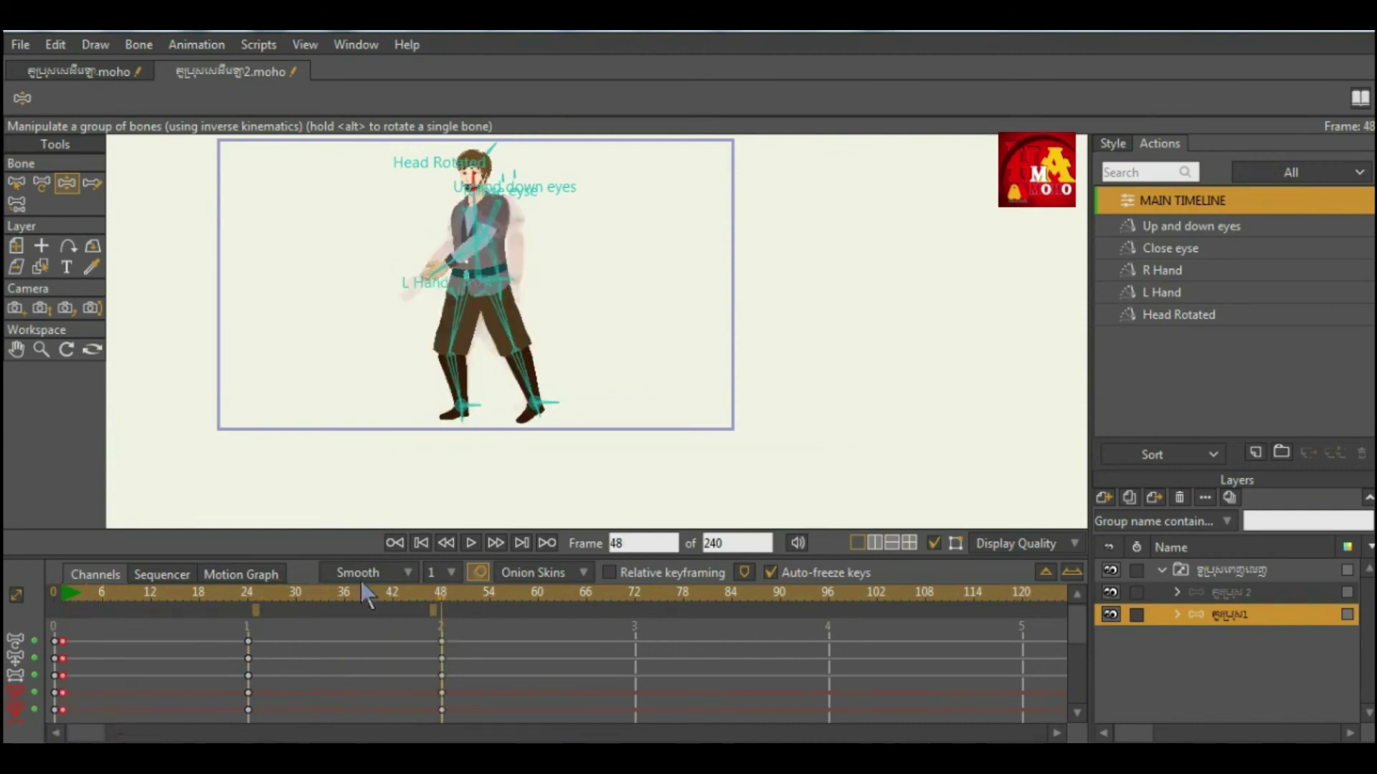
Go to frame 12 and raise the body slightly with the hip bone for the passing pose.
left_click_drag(437, 592, 151, 678)
scroll(450, 196, "up", 2)
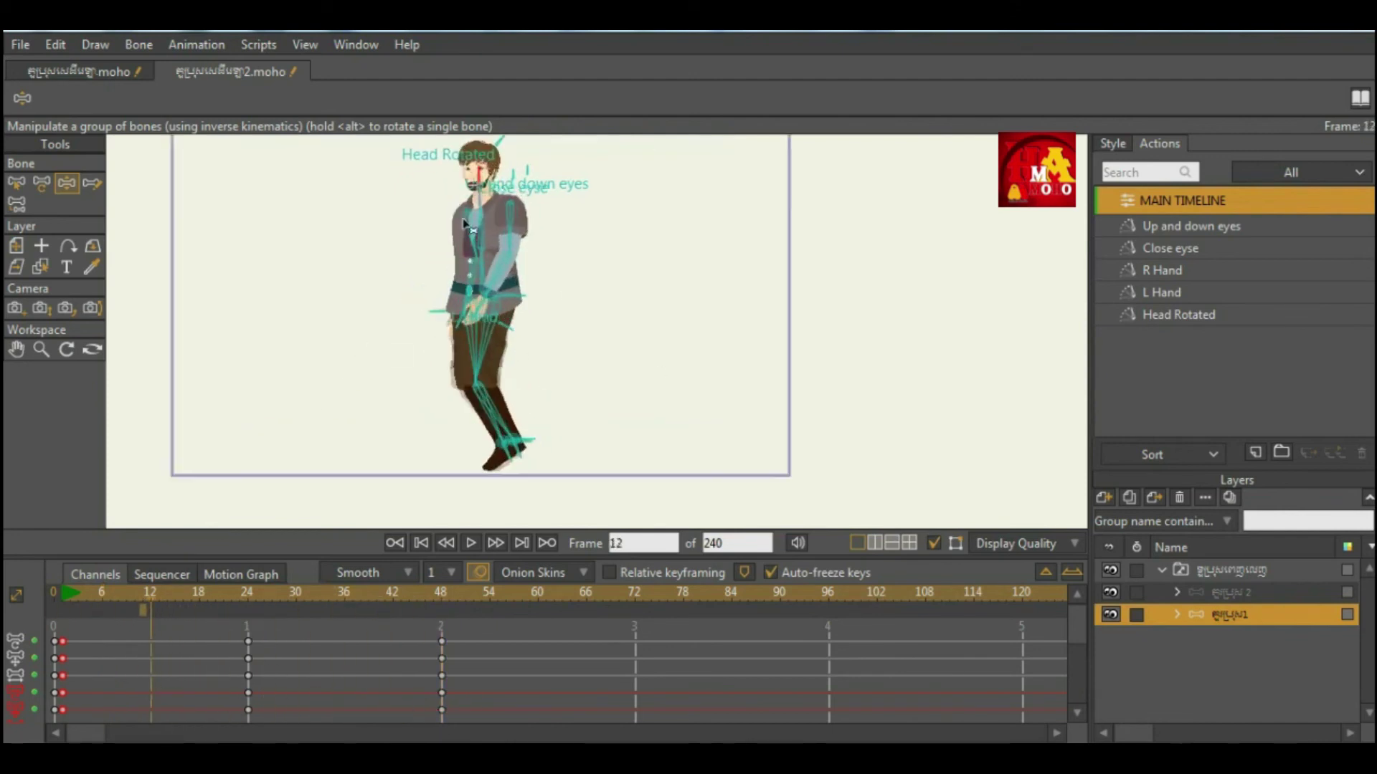
scroll(492, 167, "down", 1)
left_click_drag(494, 165, 495, 211)
scroll(504, 352, "up", 2)
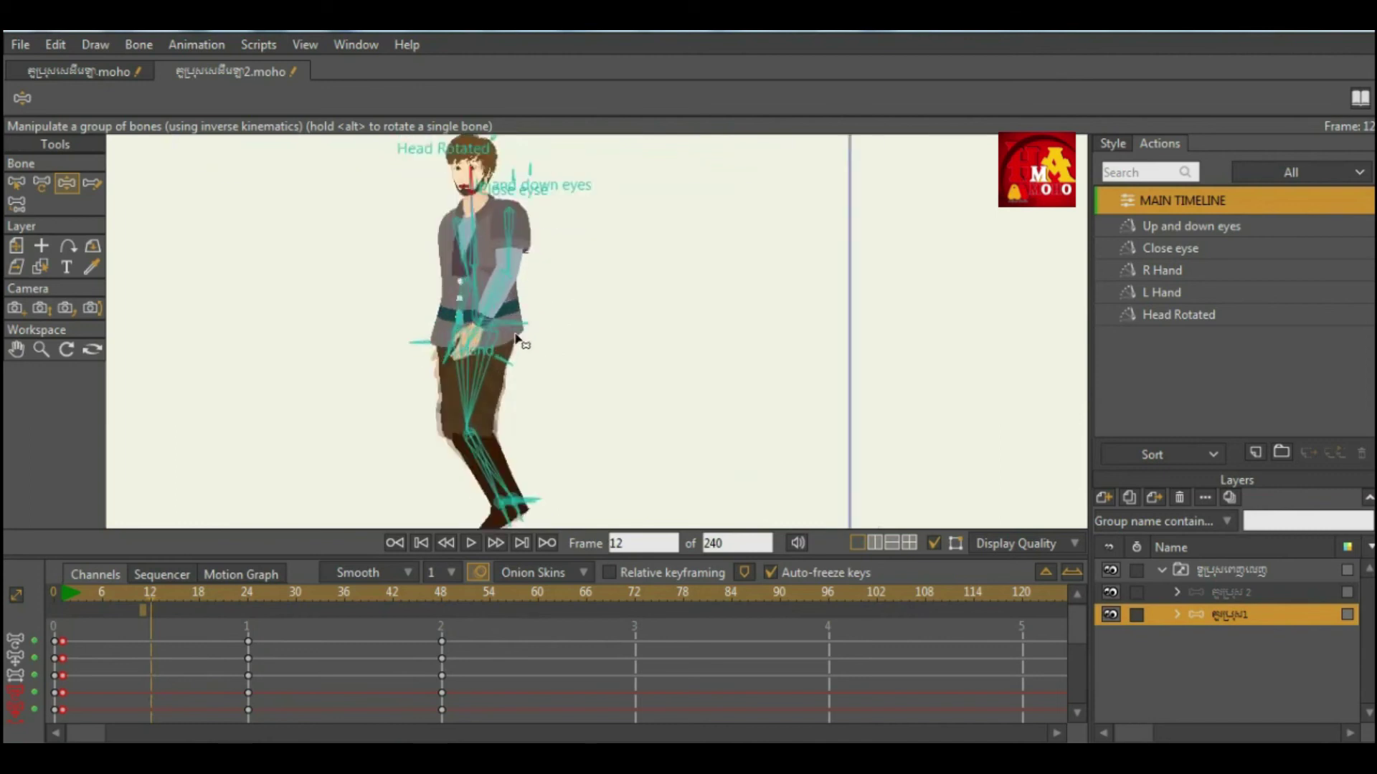
left_click_drag(519, 329, 517, 341)
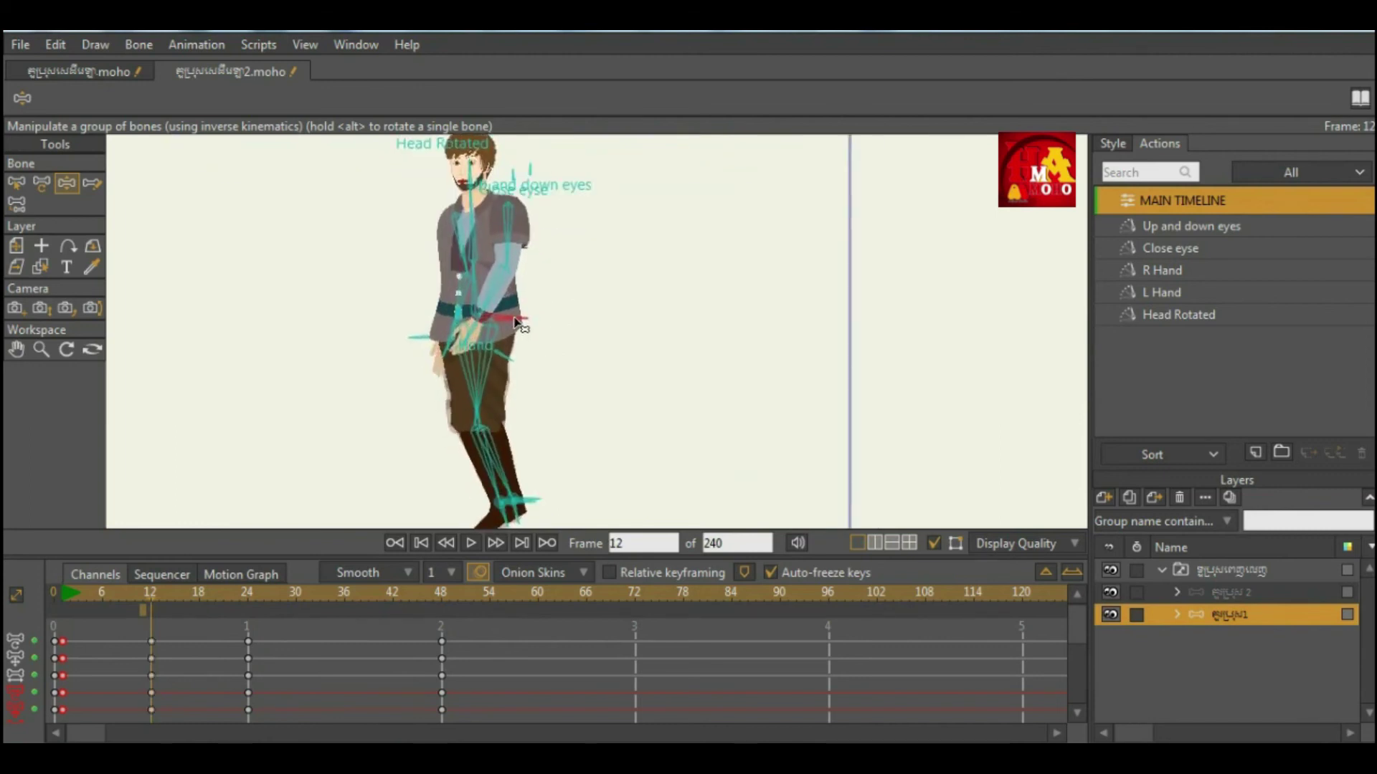
At frame 12, lift one lower leg behind the body and adjust the angles of both feet.
scroll(517, 341, "down", 4)
scroll(517, 446, "up", 3)
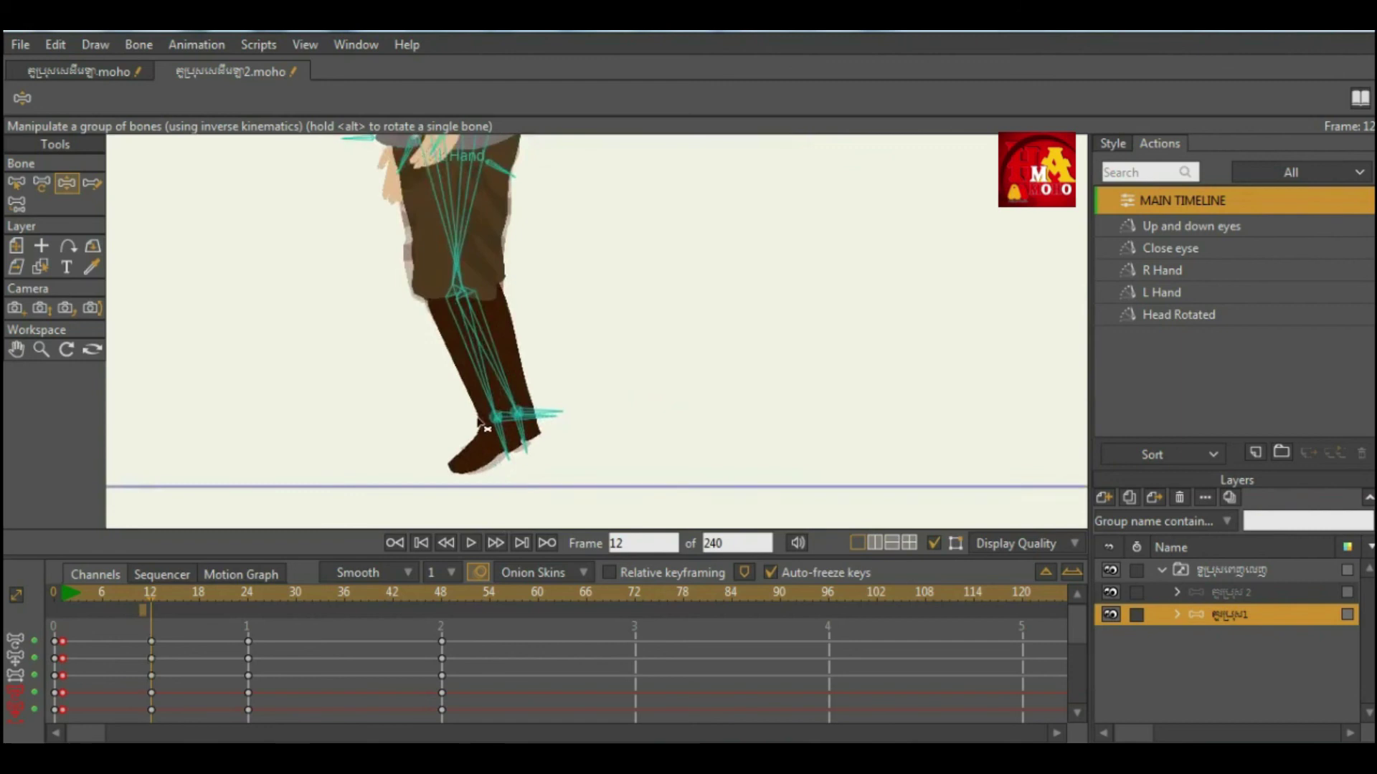
scroll(477, 420, "down", 2)
mouse_move(132, 594)
left_mouse_down()
mouse_move(106, 597)
mouse_move(152, 605)
left_mouse_up()
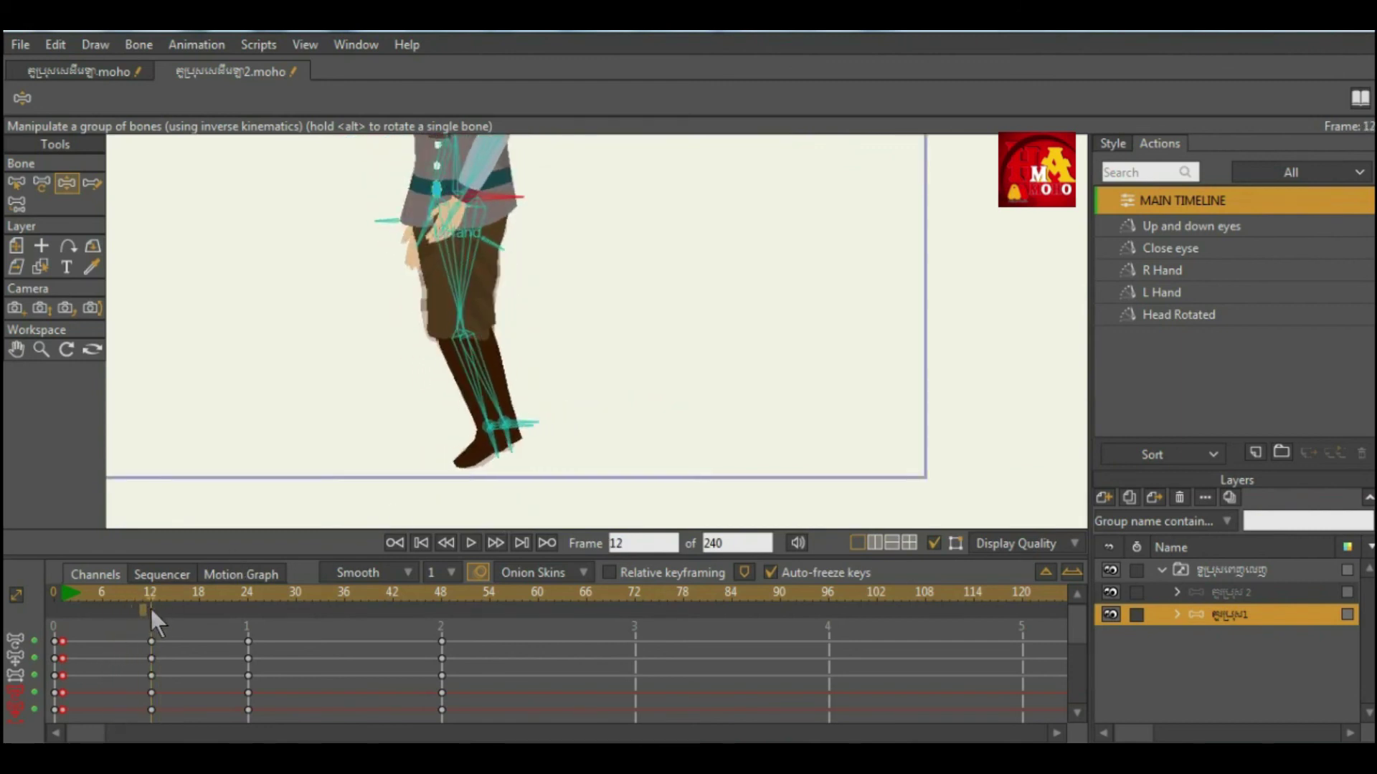
scroll(553, 430, "up", 3)
scroll(543, 405, "down", 5)
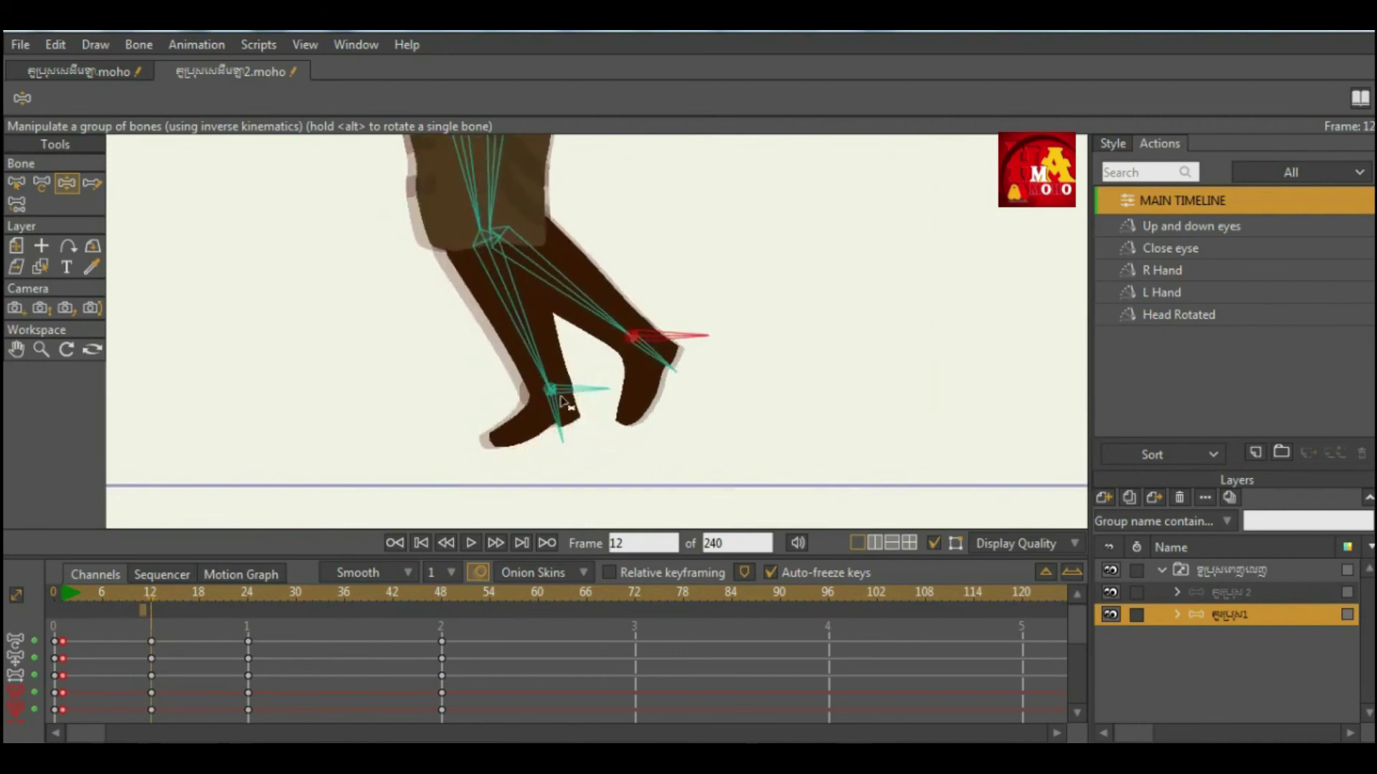
scroll(604, 343, "up", 3)
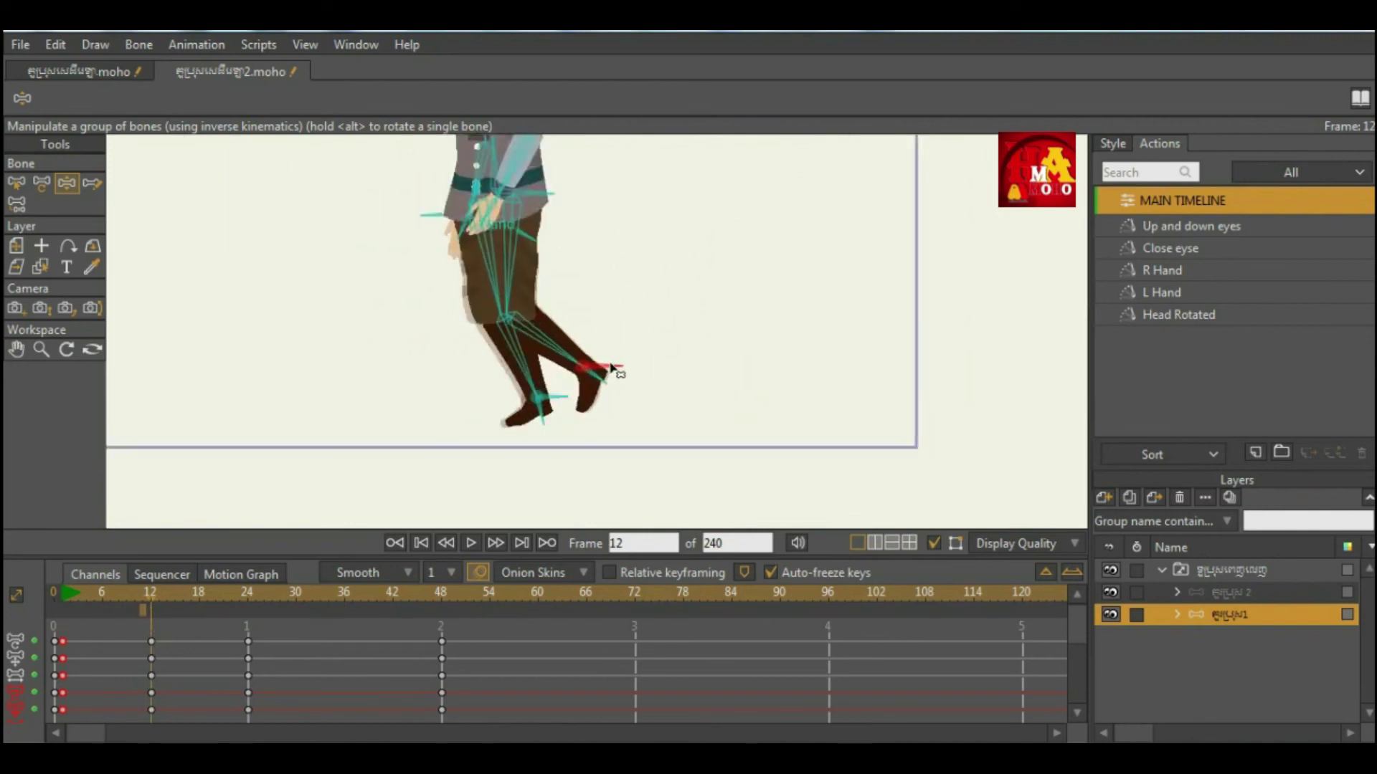
scroll(614, 369, "up", 2)
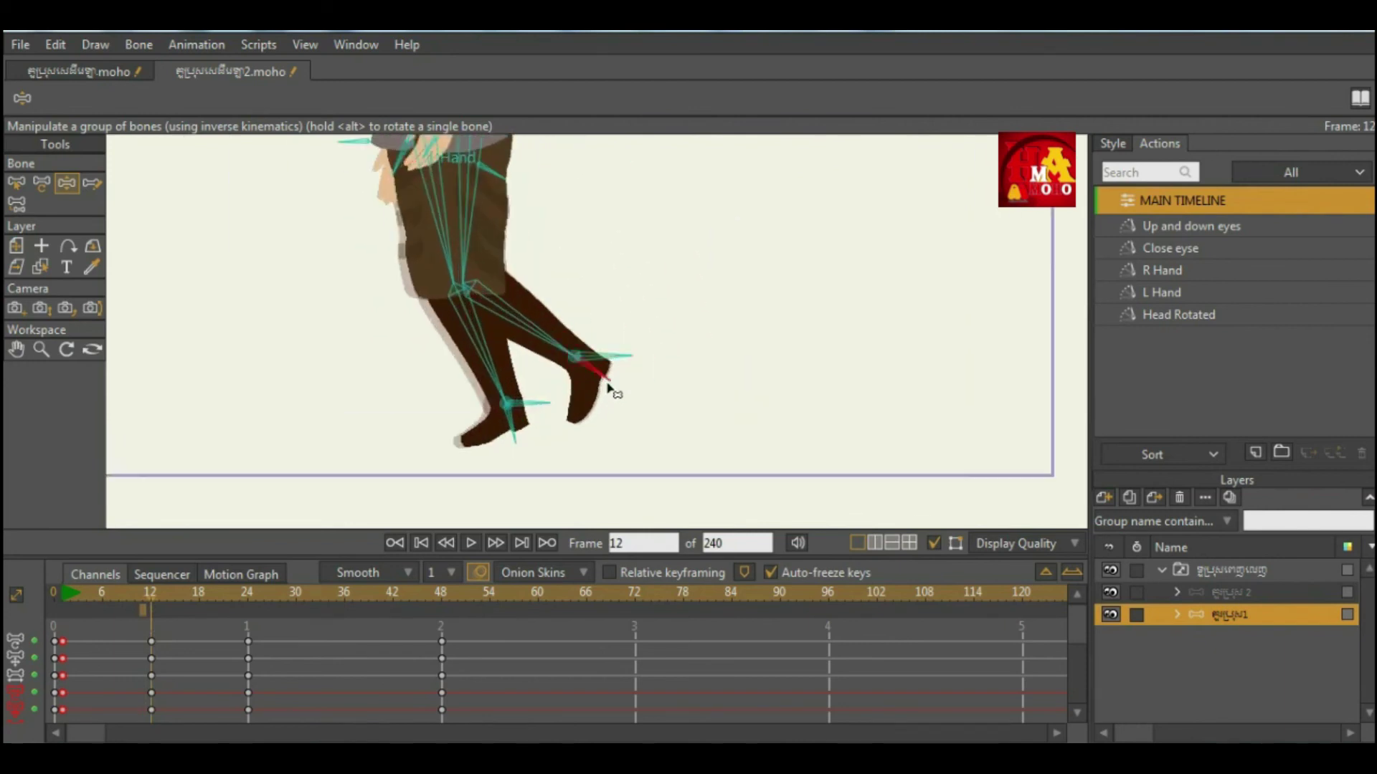
left_click_drag(611, 385, 610, 382)
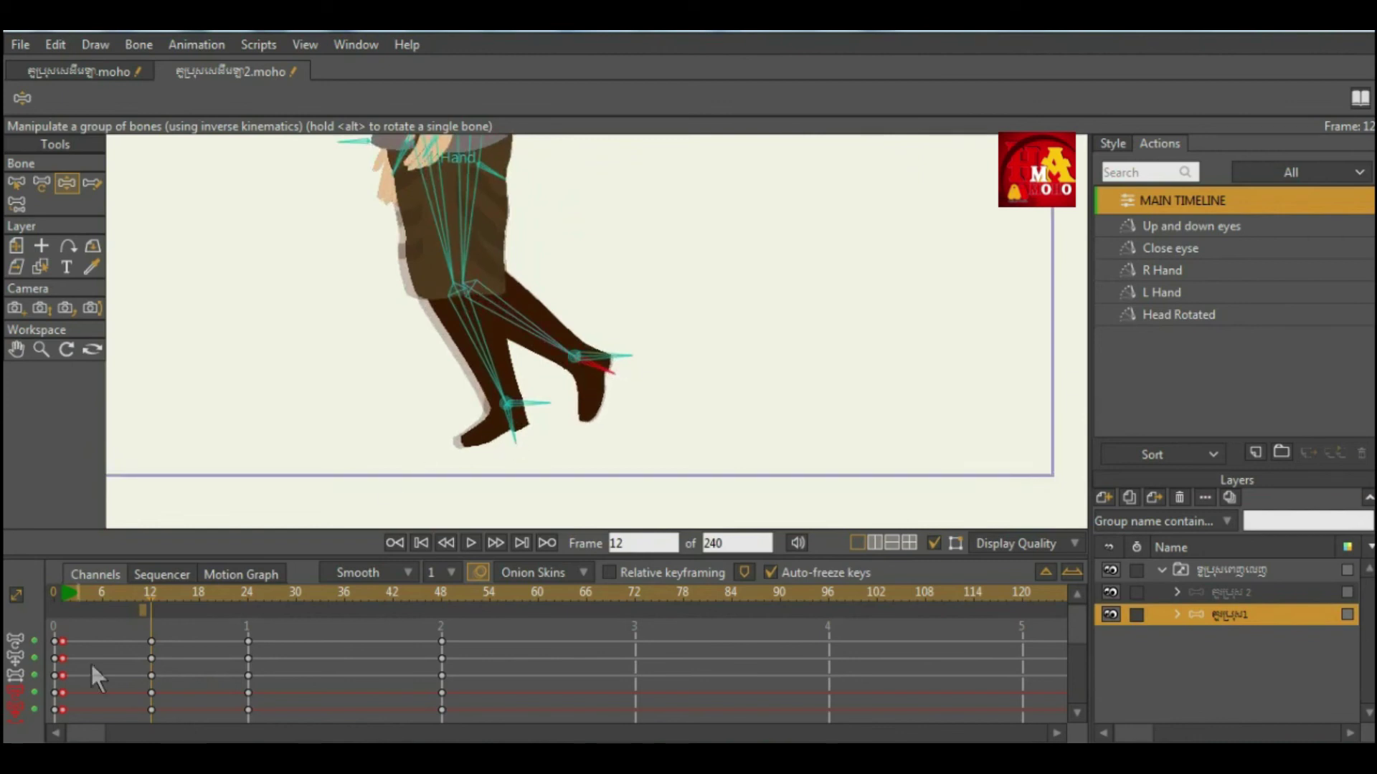
mouse_move(148, 590)
left_mouse_down()
mouse_move(87, 593)
mouse_move(153, 595)
left_mouse_up()
left_click_drag(514, 439, 512, 444)
Go to frame 36 and raise the body slightly with the hip bone for the second passing pose.
left_click_drag(140, 591, 344, 621)
scroll(439, 304, "down", 3)
scroll(455, 255, "up", 2)
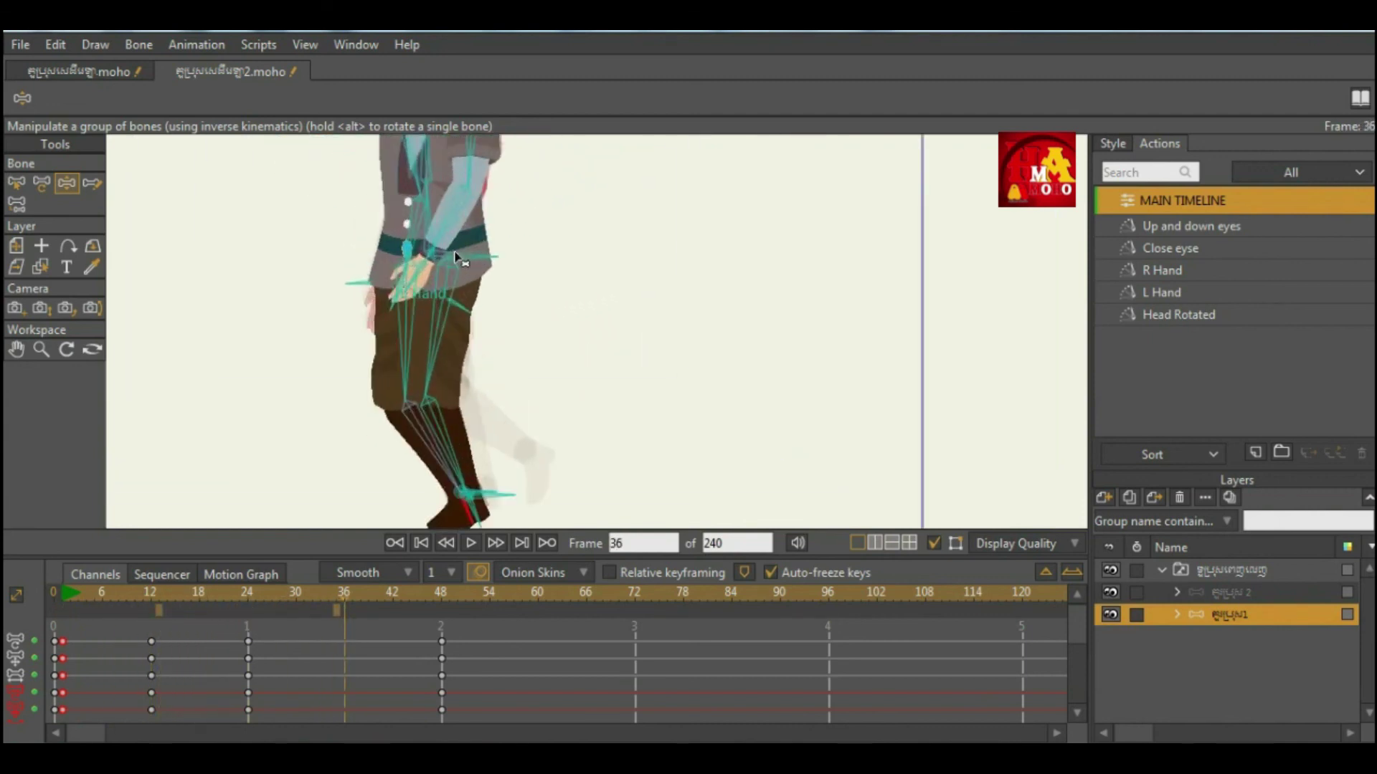
scroll(470, 502, "up", 3)
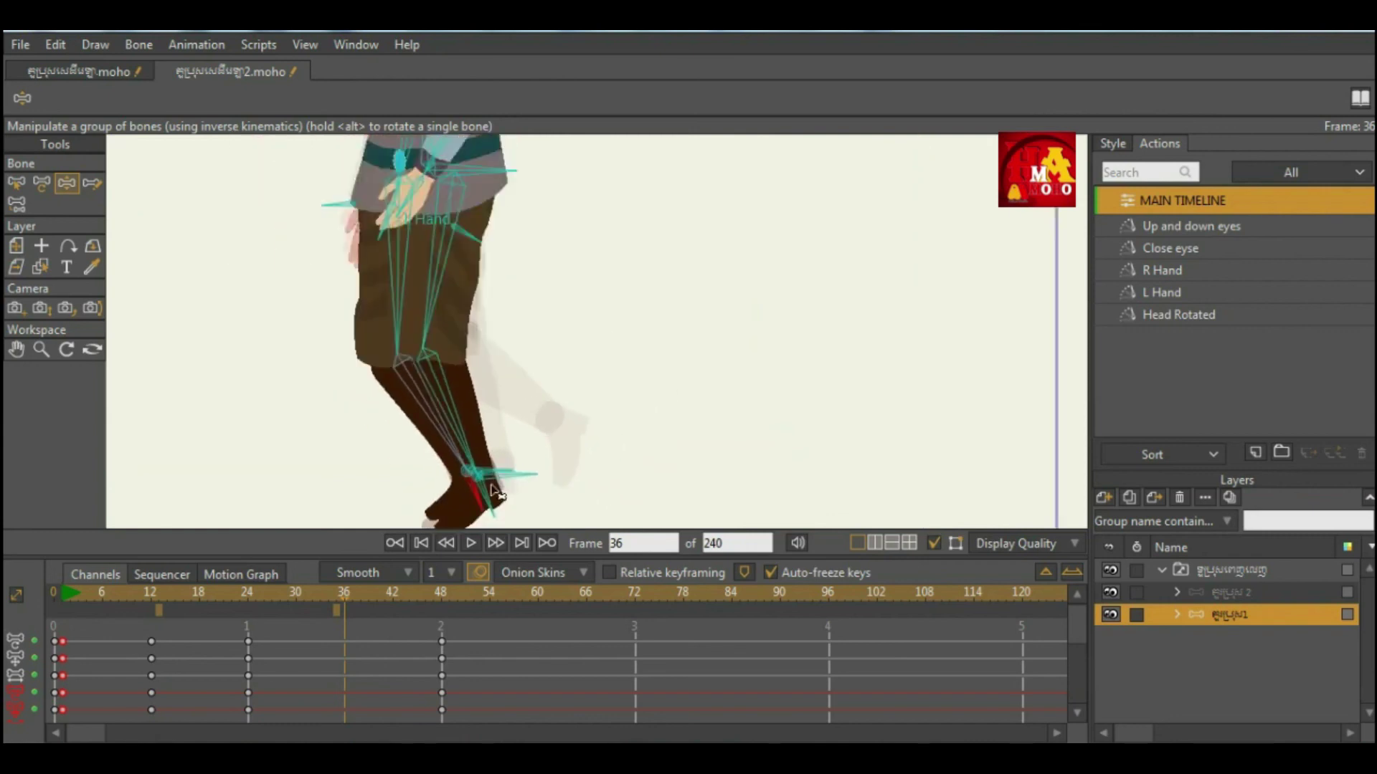
left_click_drag(261, 601, 348, 649)
scroll(430, 394, "down", 3)
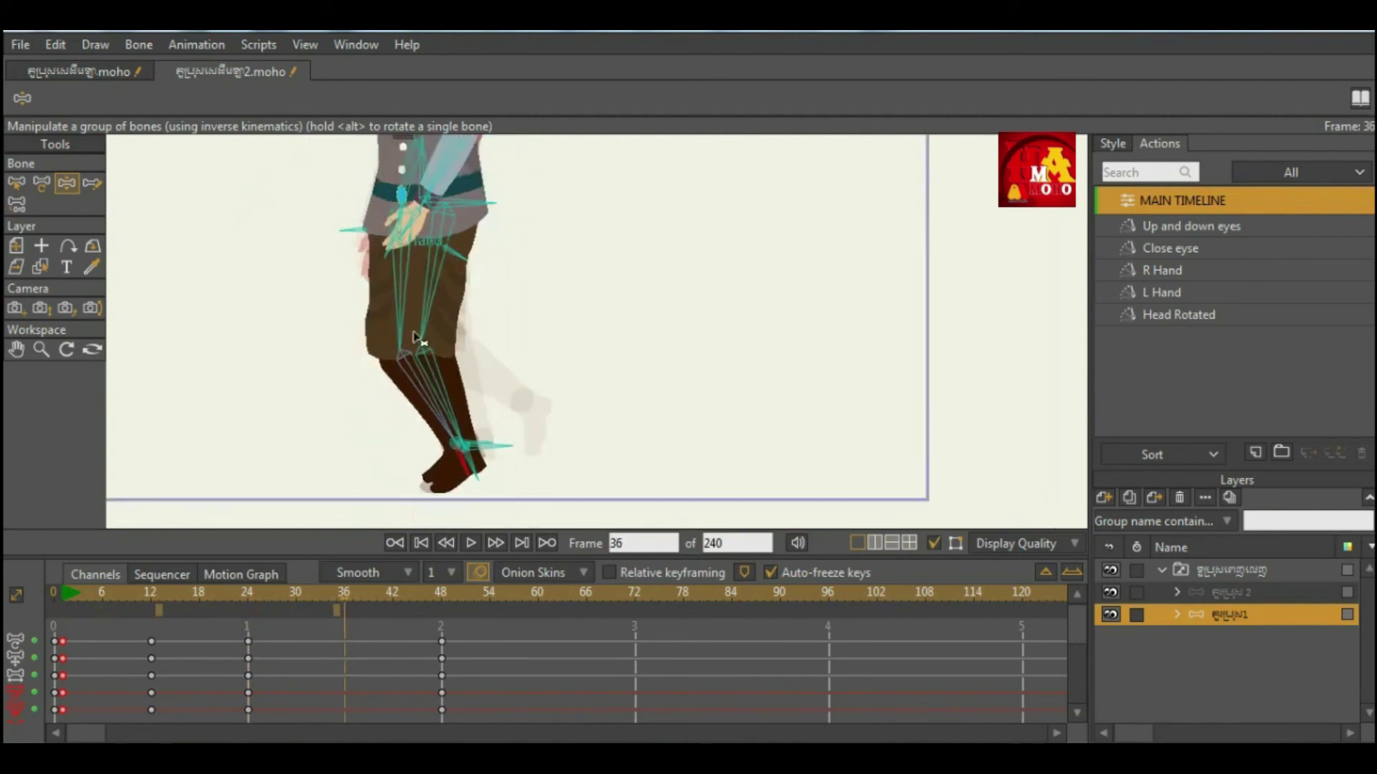
scroll(440, 326, "up", 5)
scroll(440, 326, "down", 4)
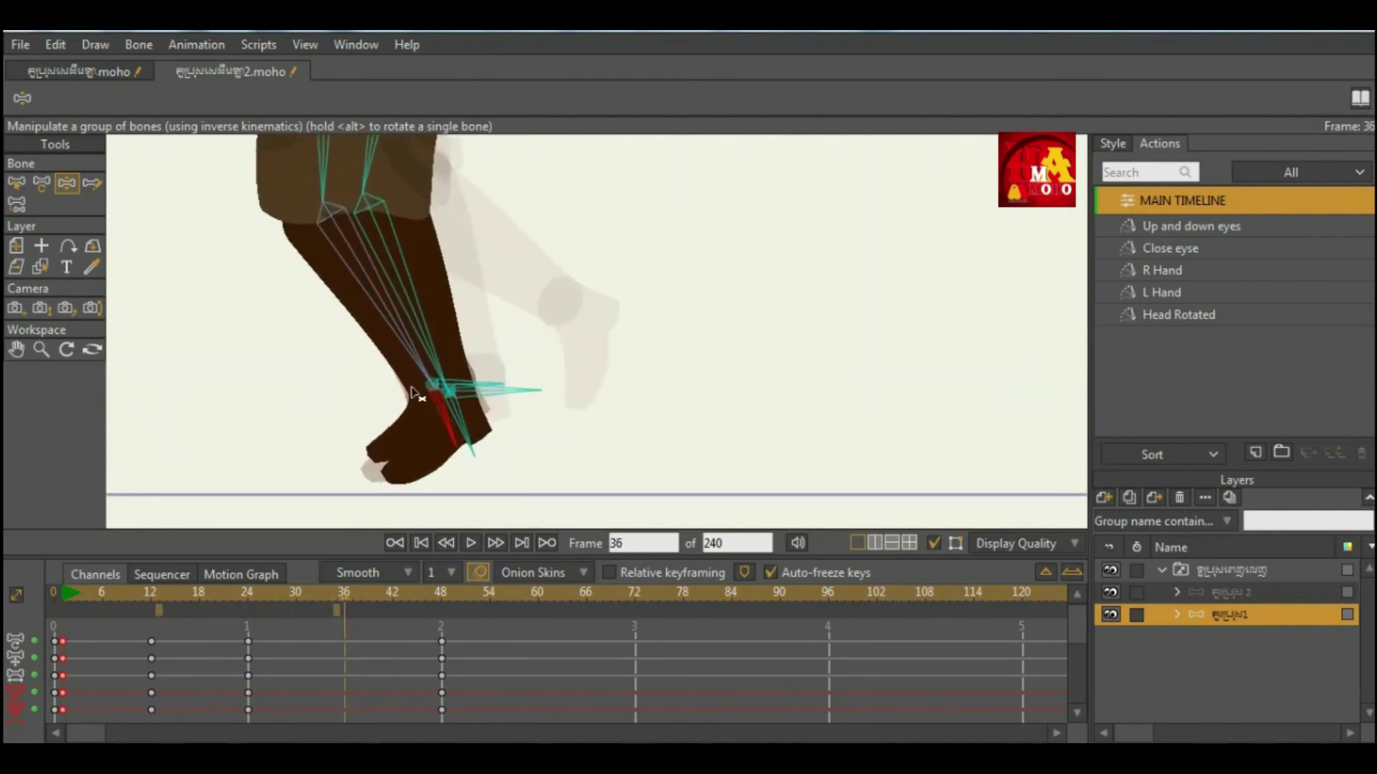
scroll(440, 430, "up", 2)
scroll(435, 433, "down", 3)
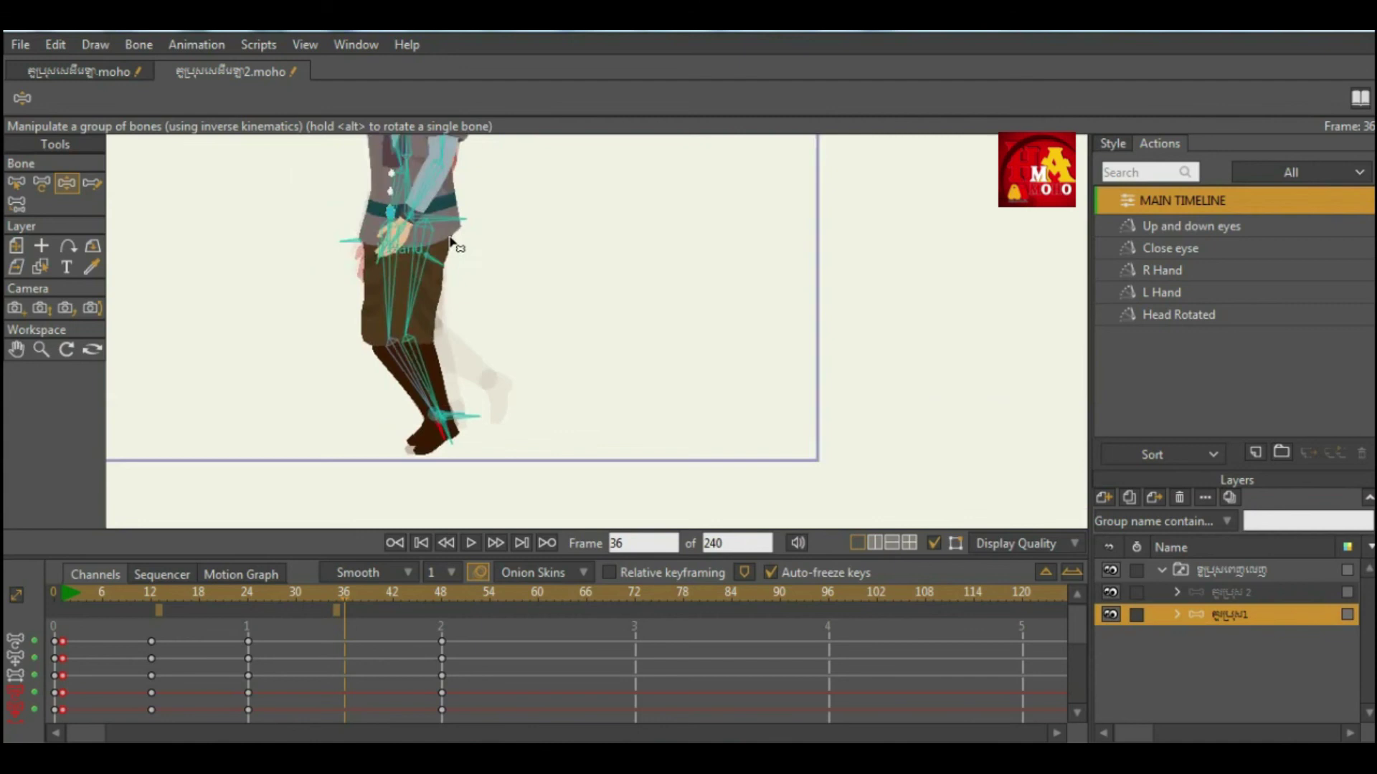
scroll(445, 193, "down", 4)
scroll(427, 277, "up", 5)
scroll(465, 438, "down", 1)
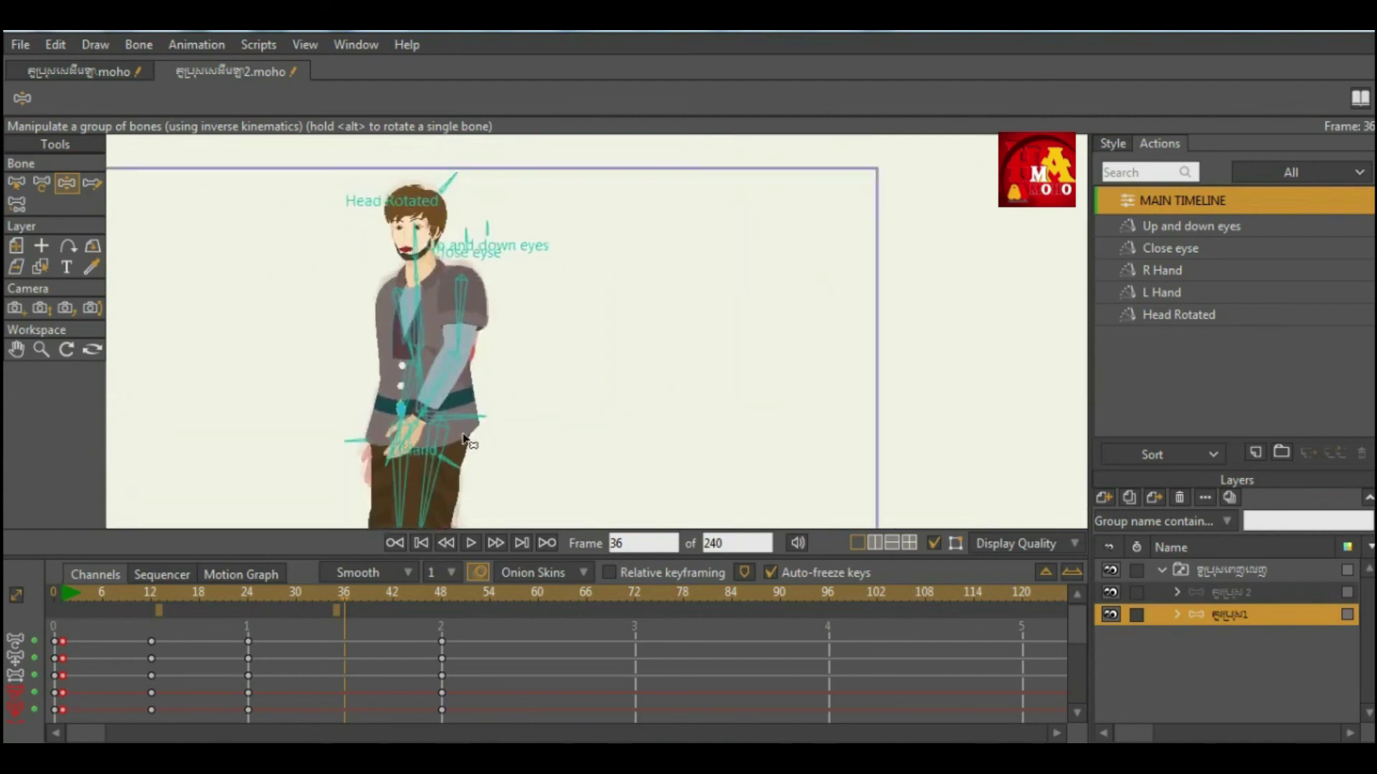
left_click_drag(467, 418, 467, 412)
At frame 36, lift the opposite lower leg behind the body and angle its foot, matching the frame 12 onion skin.
scroll(403, 265, "down", 1)
scroll(435, 221, "up", 4)
scroll(459, 345, "down", 4)
scroll(466, 399, "down", 4)
scroll(454, 472, "up", 6)
left_click_drag(454, 422, 573, 395)
left_click_drag(561, 364, 557, 363)
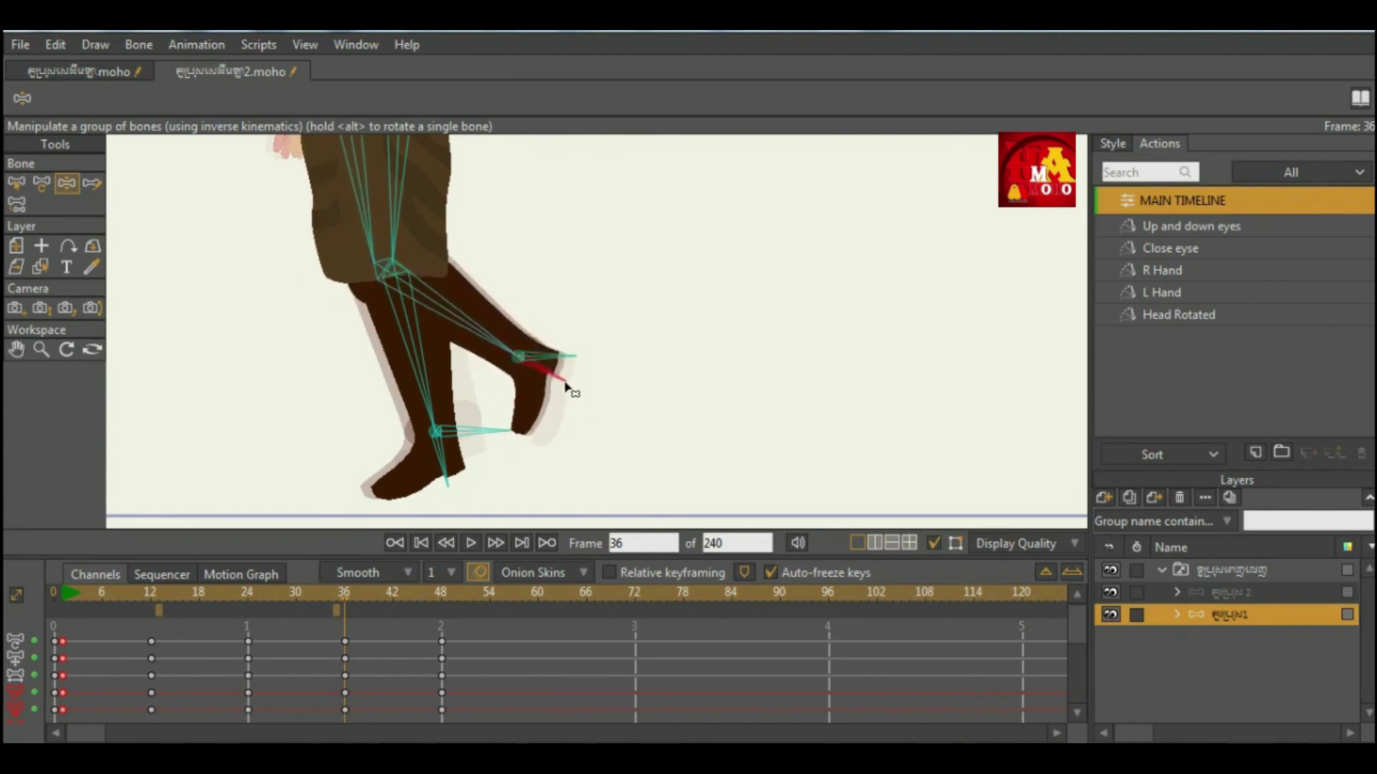
scroll(448, 482, "down", 5)
scroll(443, 475, "up", 3)
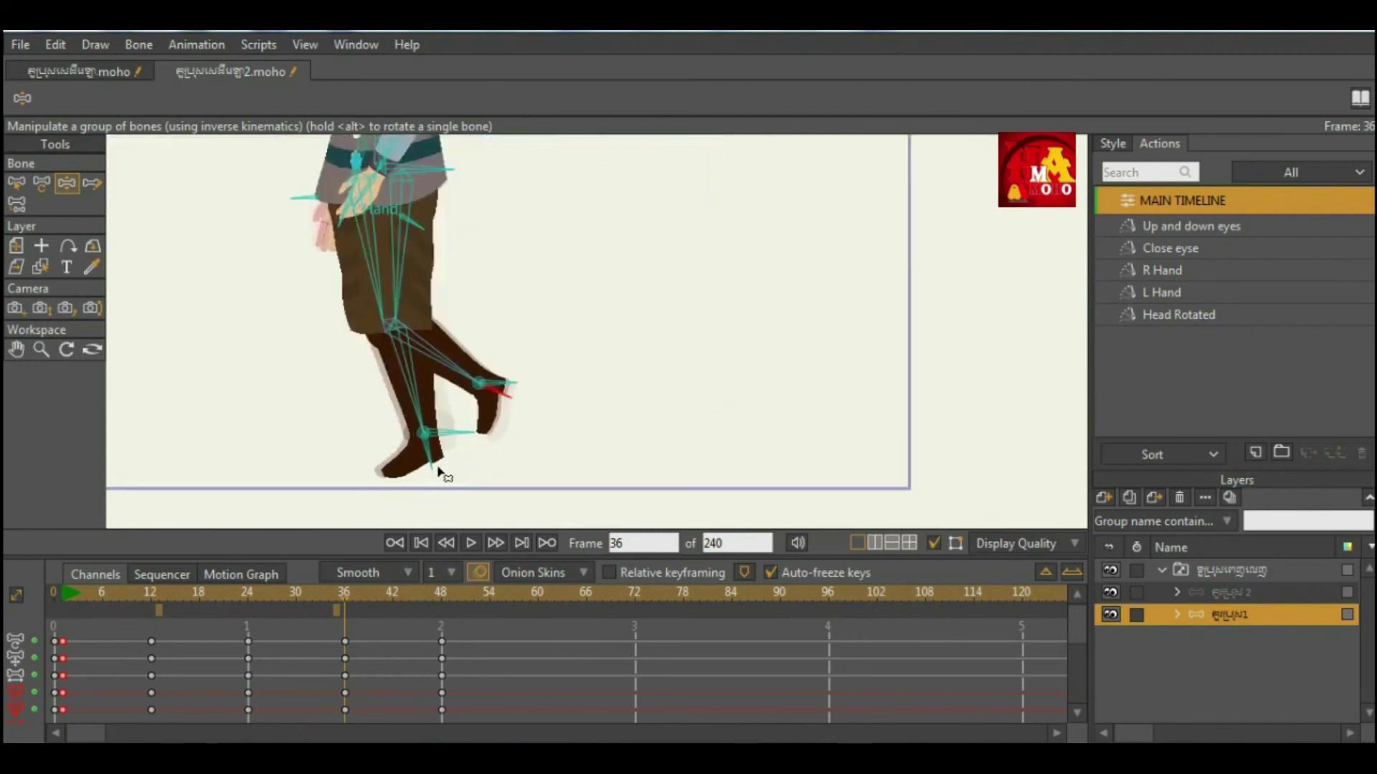
scroll(435, 476, "down", 3)
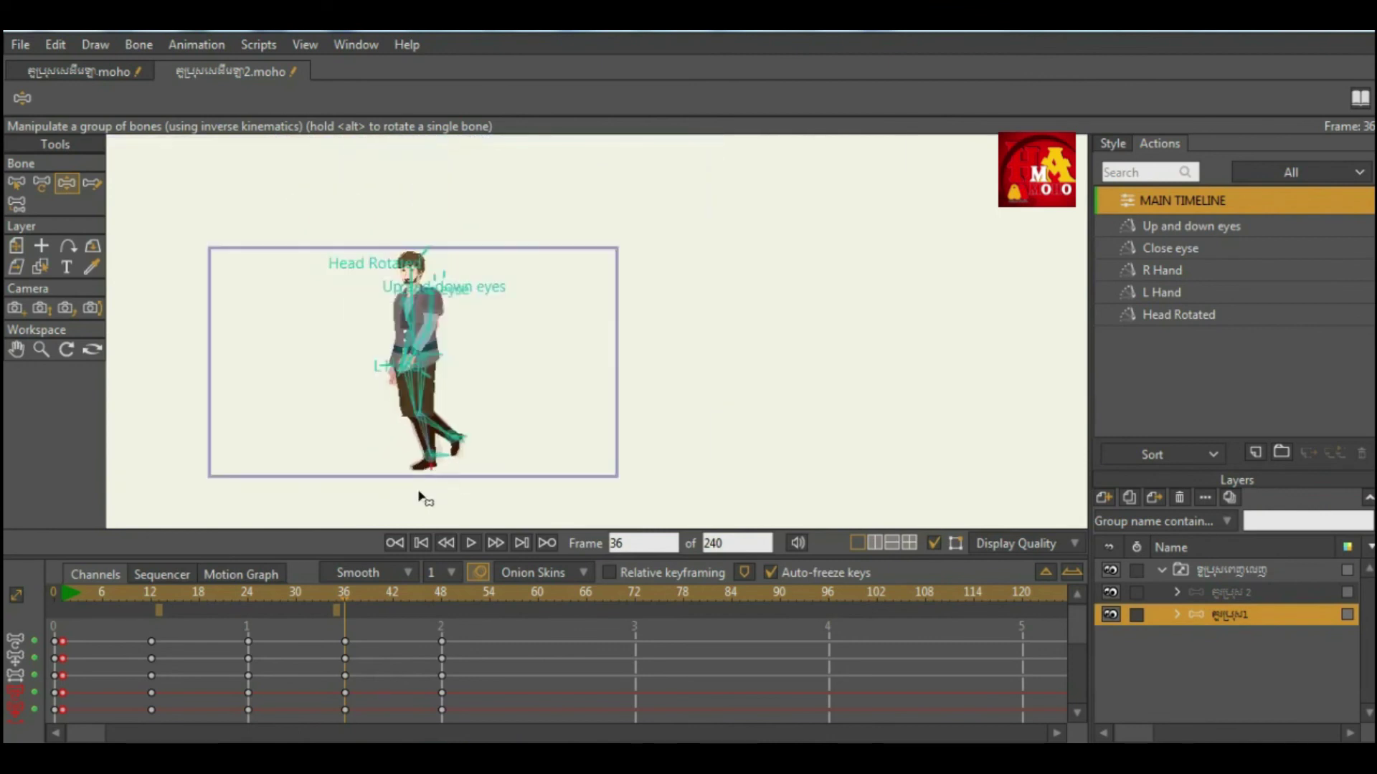
Set the frame 48 keys of all bone channels to an additive Cycle back to frame 2 and play the walk.
left_click_drag(340, 593, 441, 641)
left_click(16, 183)
left_click(511, 380)
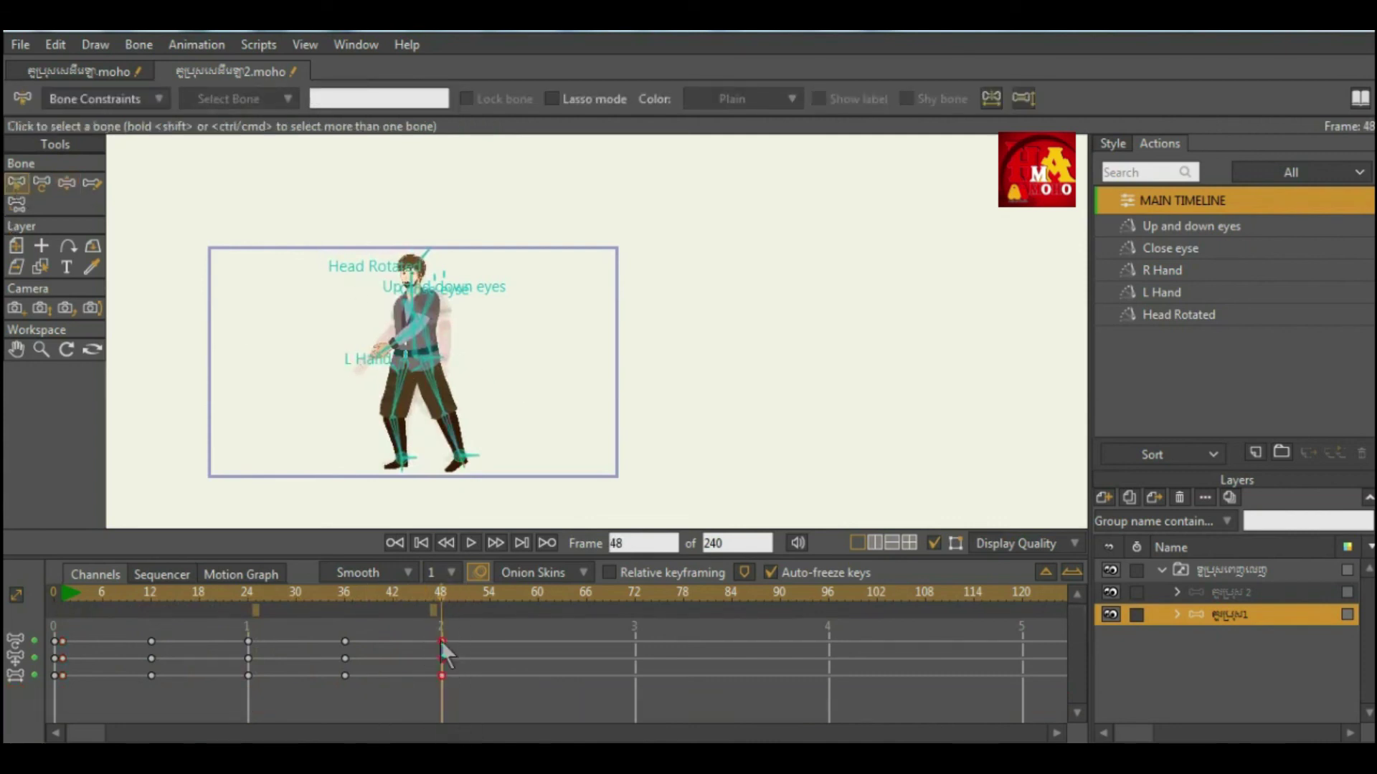
right_click(440, 640)
left_click(481, 592)
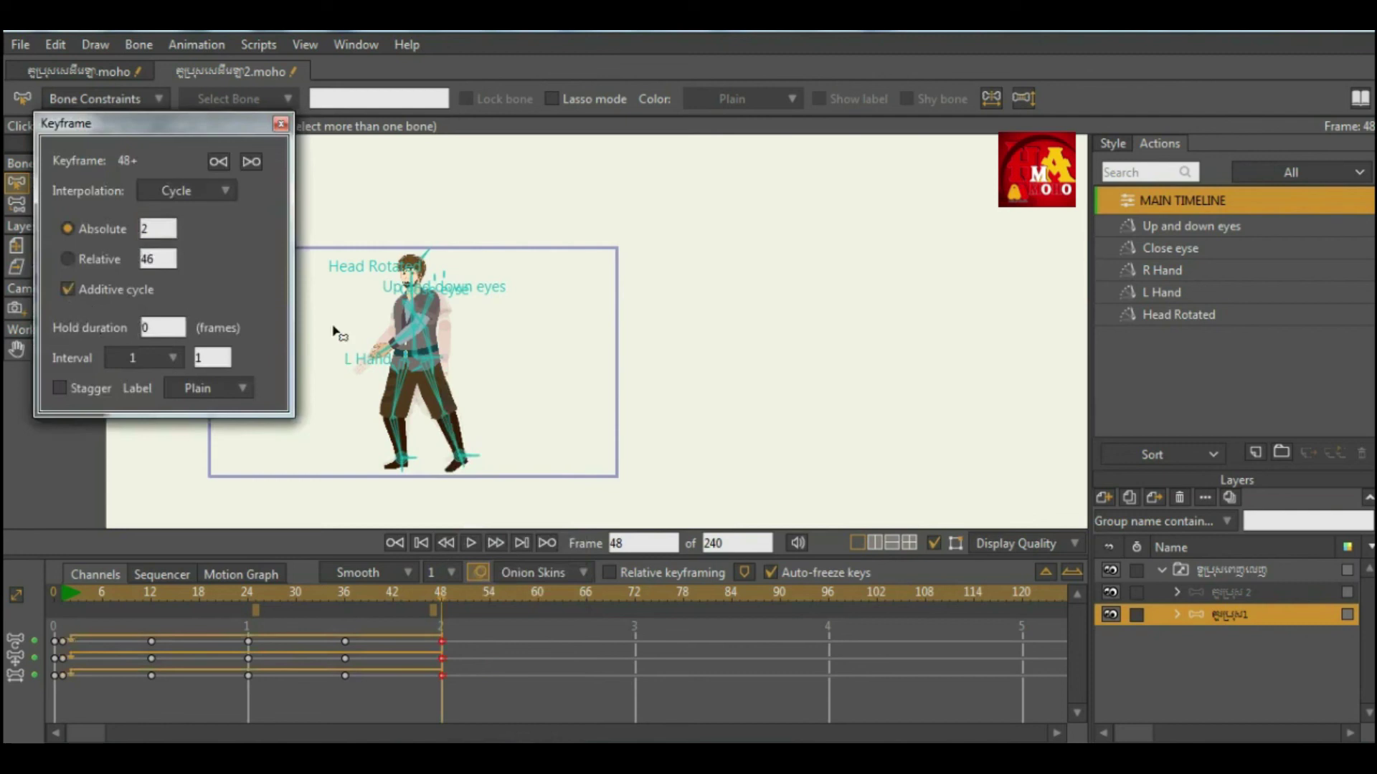
left_click(281, 124)
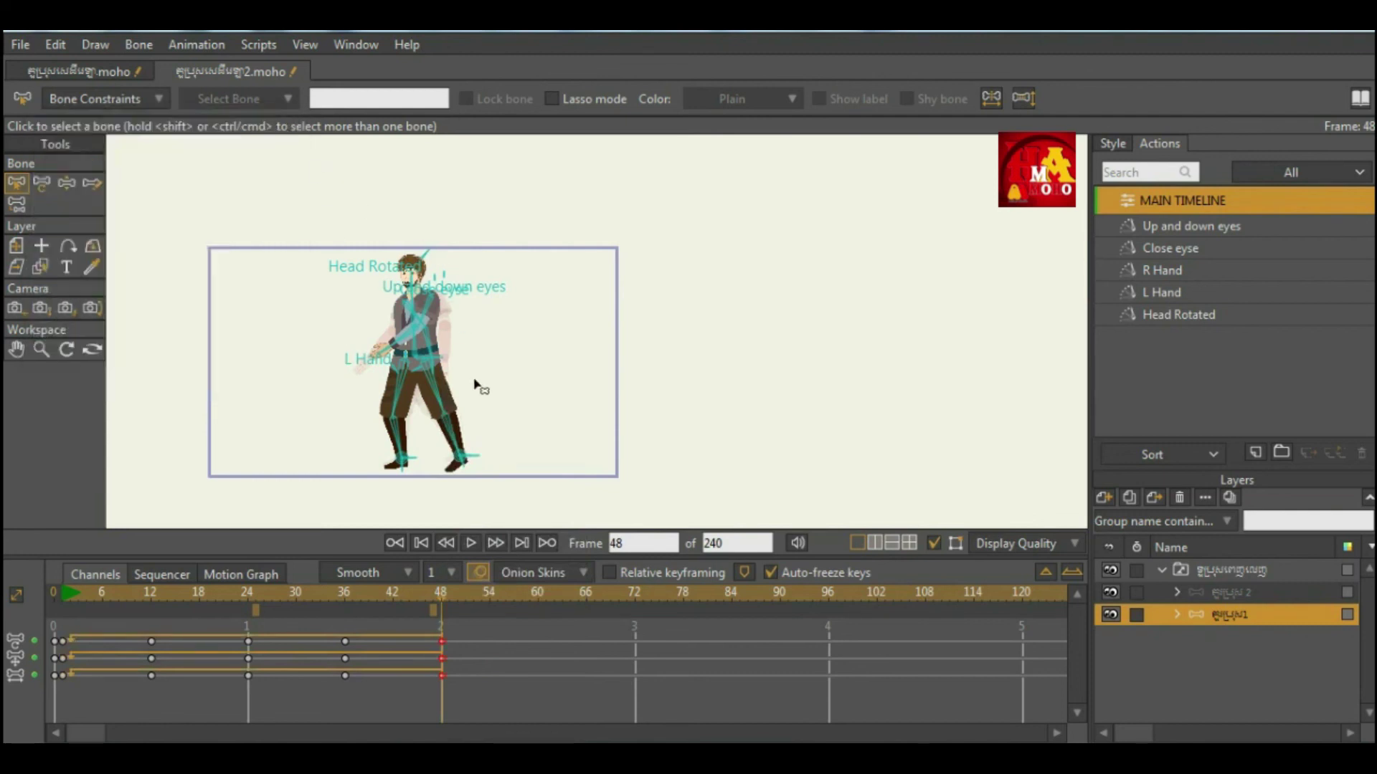
left_click(471, 543)
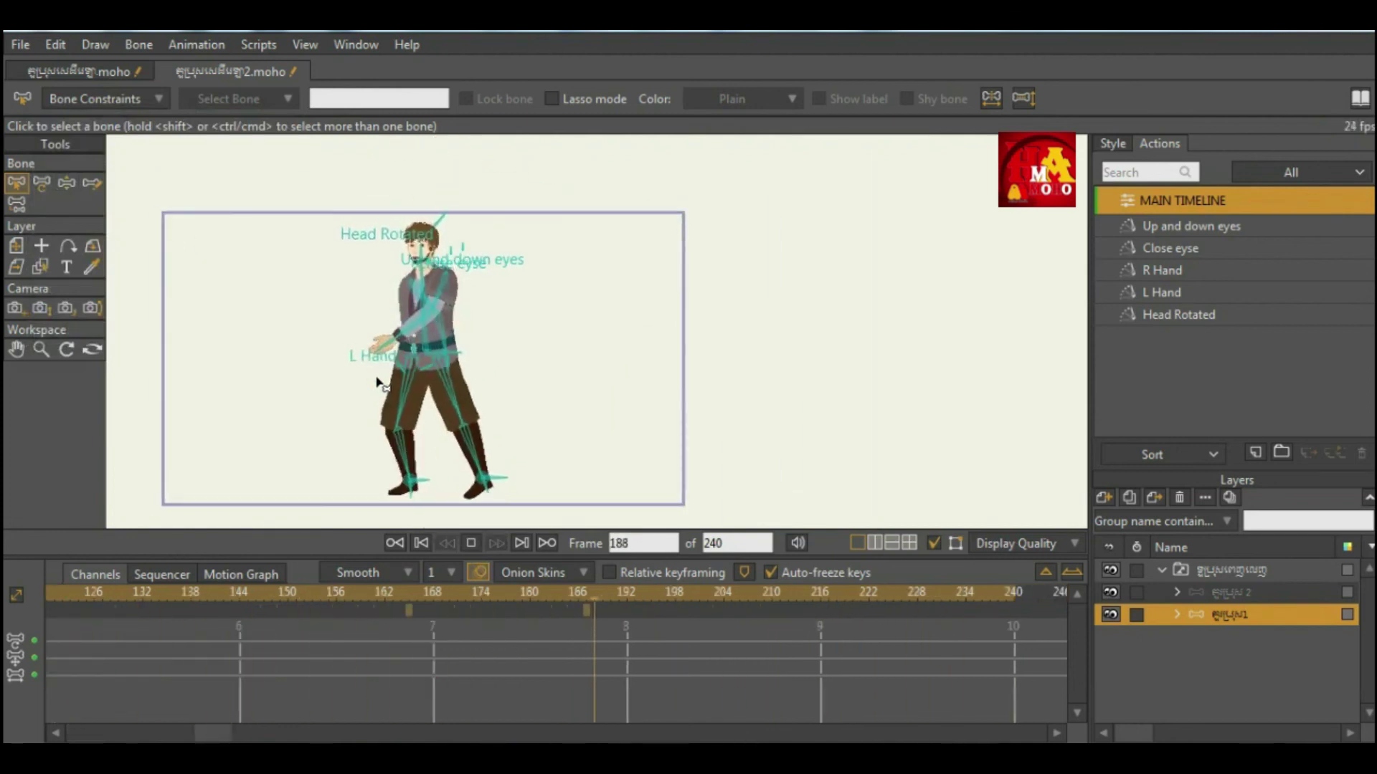
left_click(471, 543)
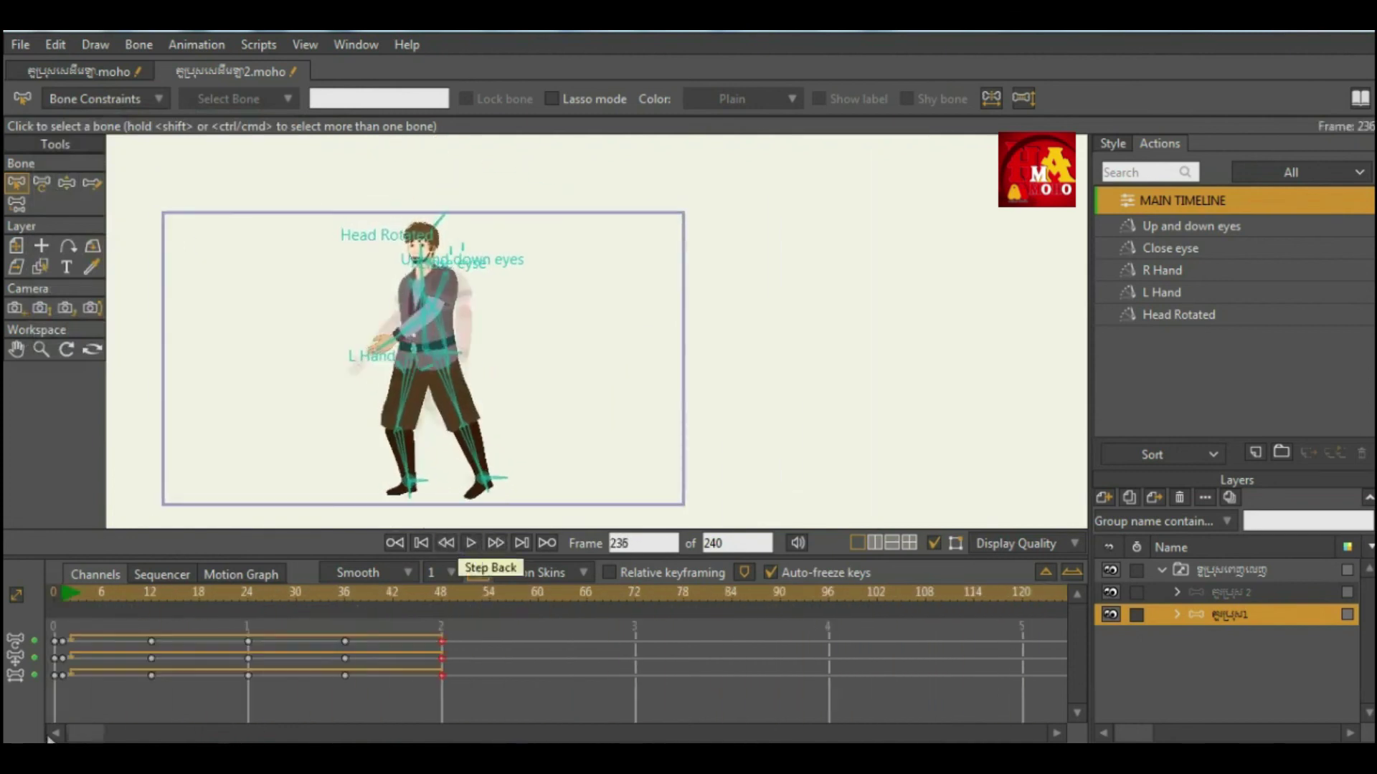
Scale all the walk keys so the last one falls on frame 24, and play the animation from frame 0.
left_click_drag(455, 627, 20, 695)
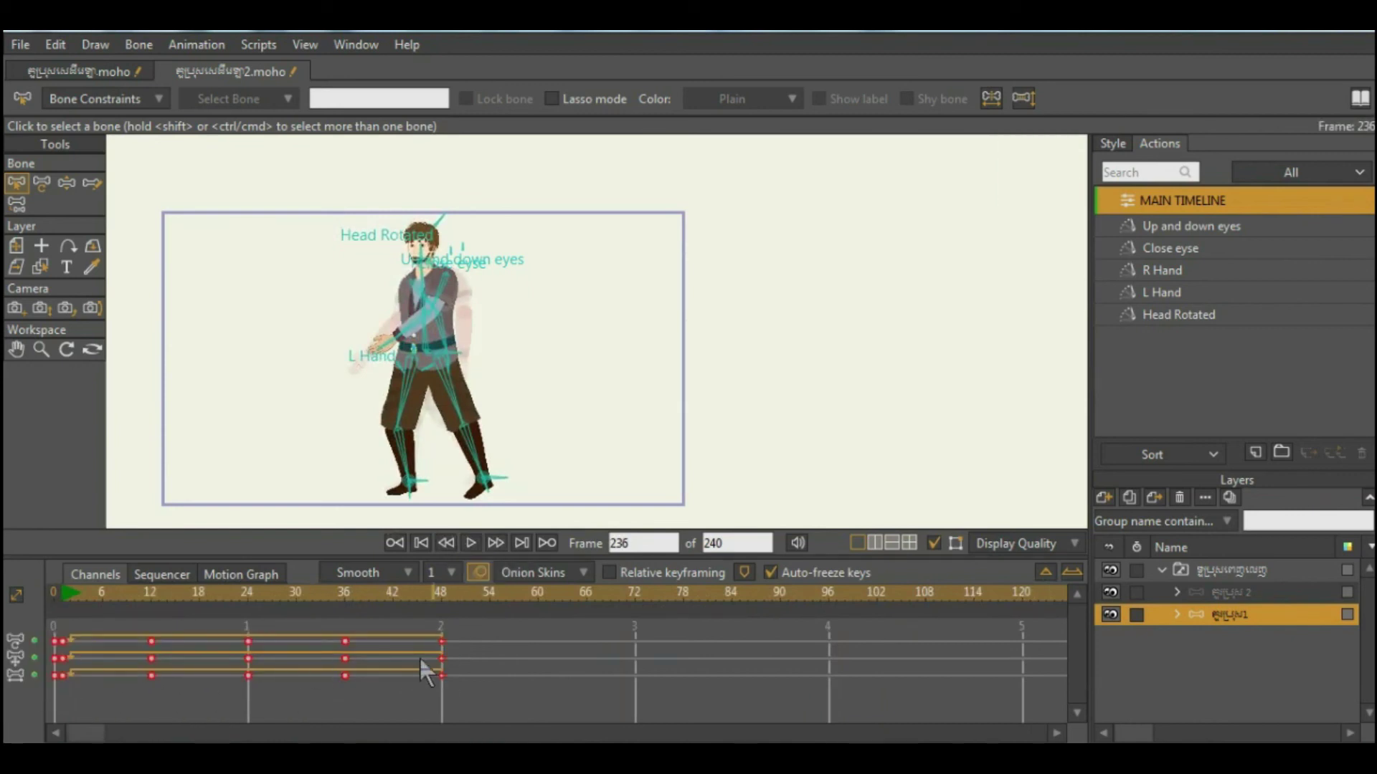
left_click_drag(442, 641, 247, 658)
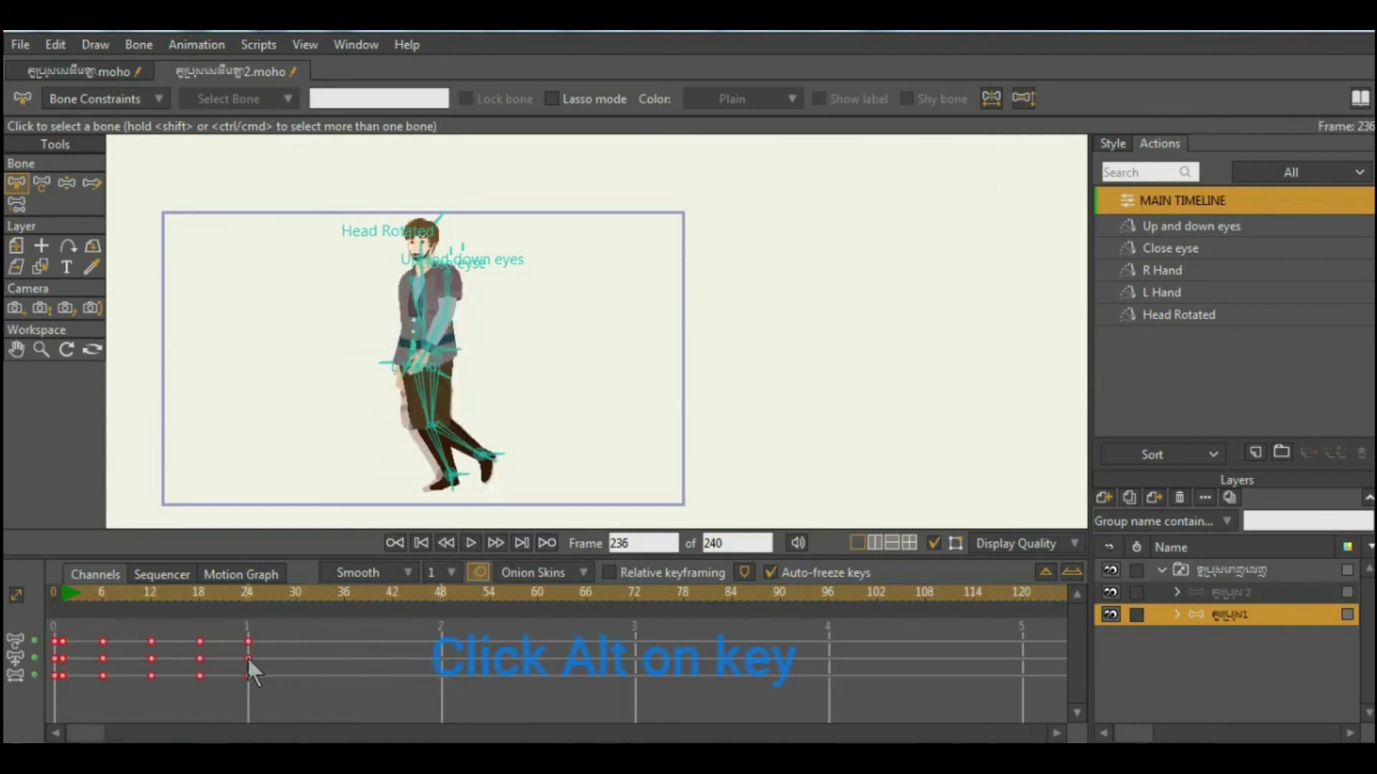
left_click(56, 593)
left_click(471, 544)
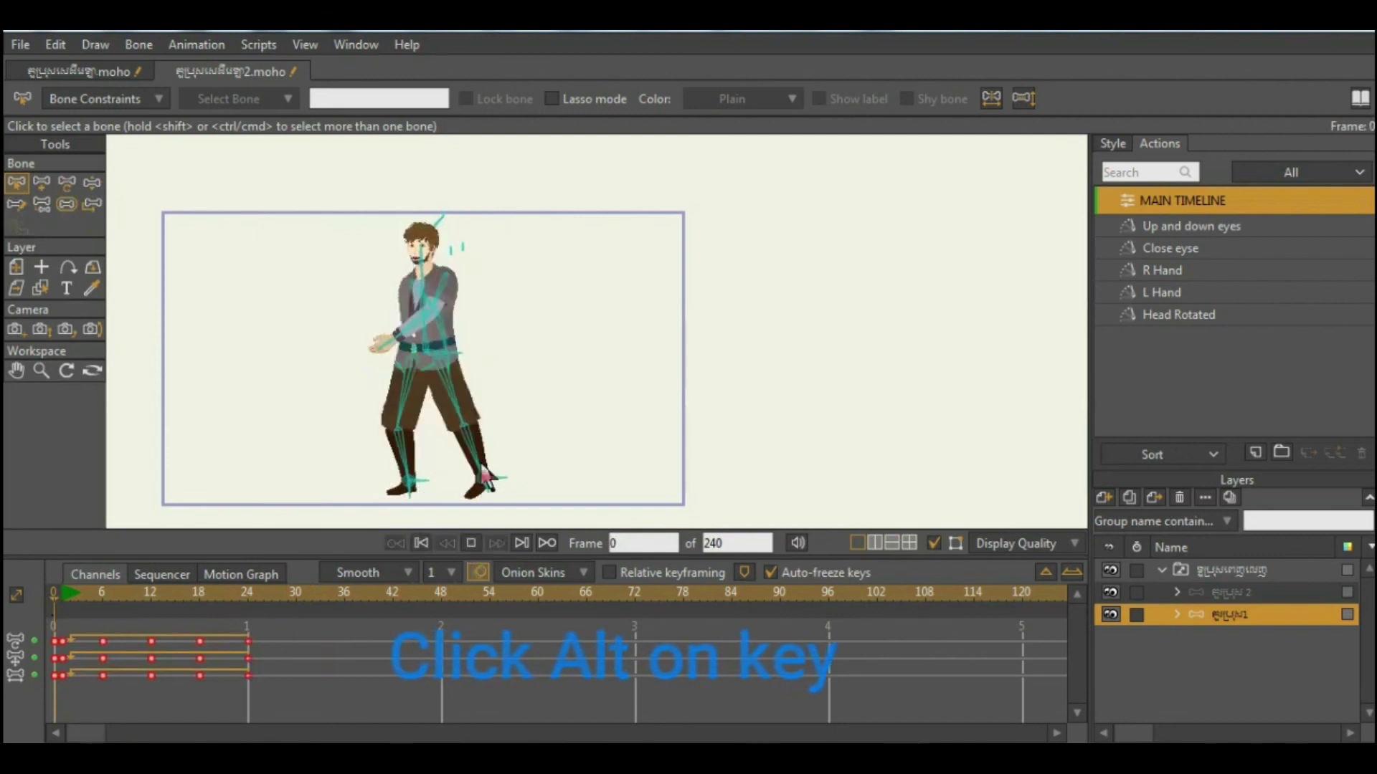
Review the playing walk cycle with the bone overlays hidden, show them again and stop the playback.
scroll(435, 308, "up", 2)
scroll(436, 297, "down", 2)
scroll(434, 296, "up", 2)
scroll(459, 316, "down", 3)
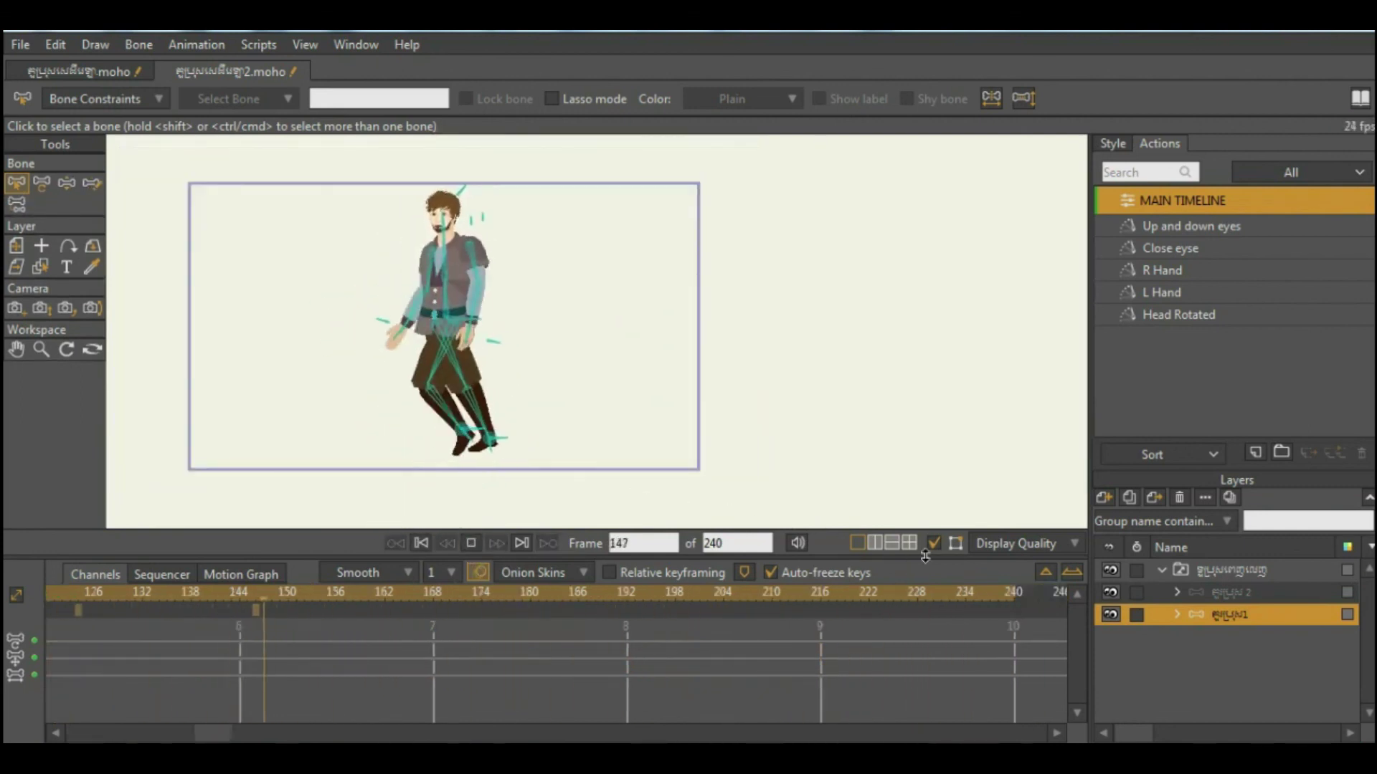
left_click(934, 543)
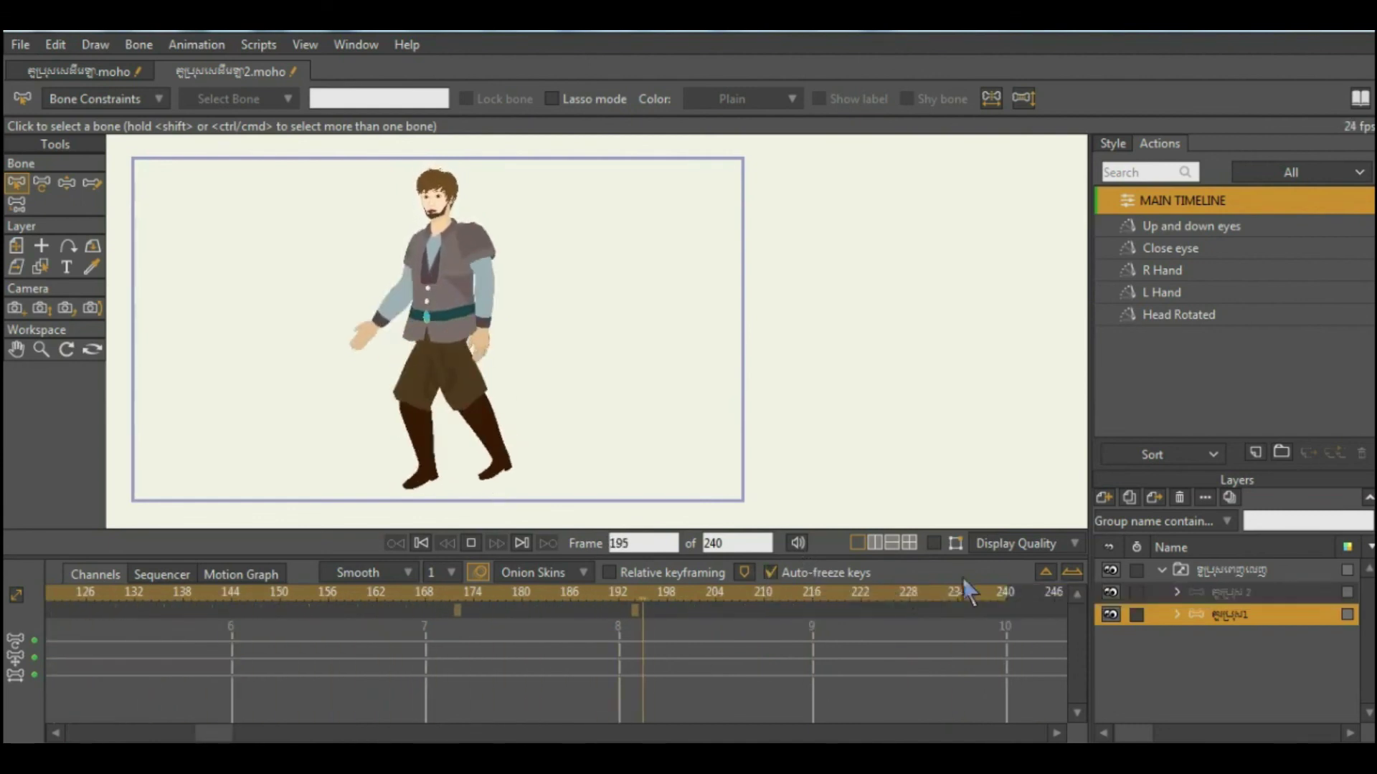
left_click(934, 543)
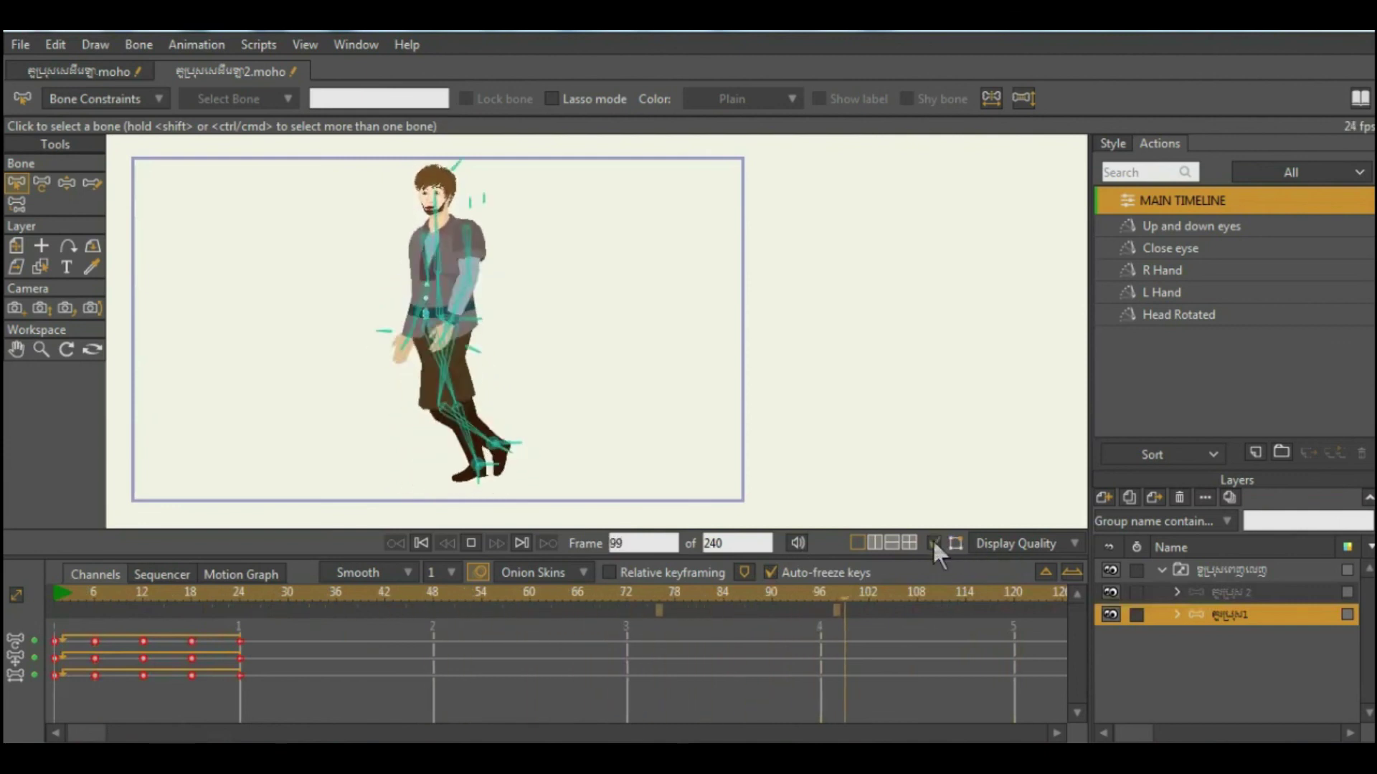
left_click(470, 543)
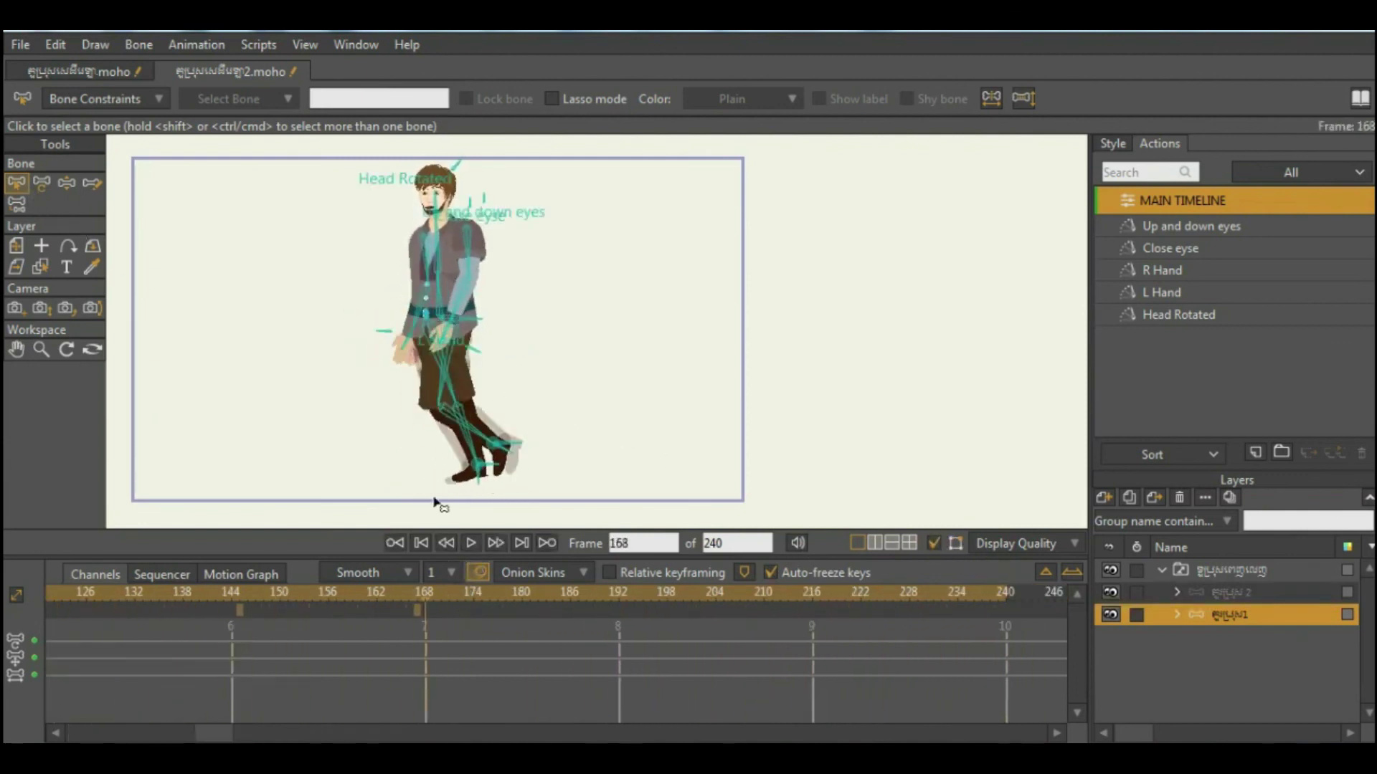
Cut all the walk keys from the main timeline and create a new action named walk1.
left_click_drag(208, 735, 79, 733)
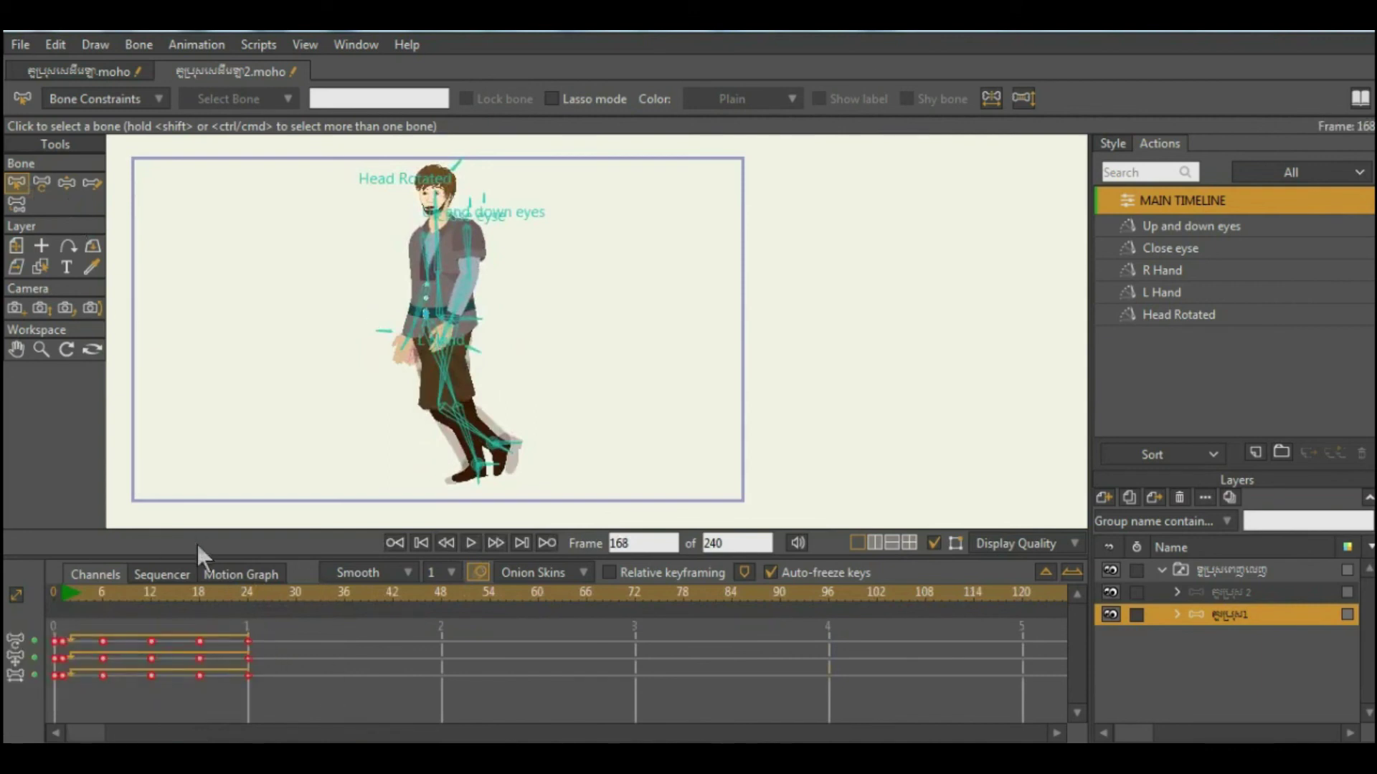
key("Delete")
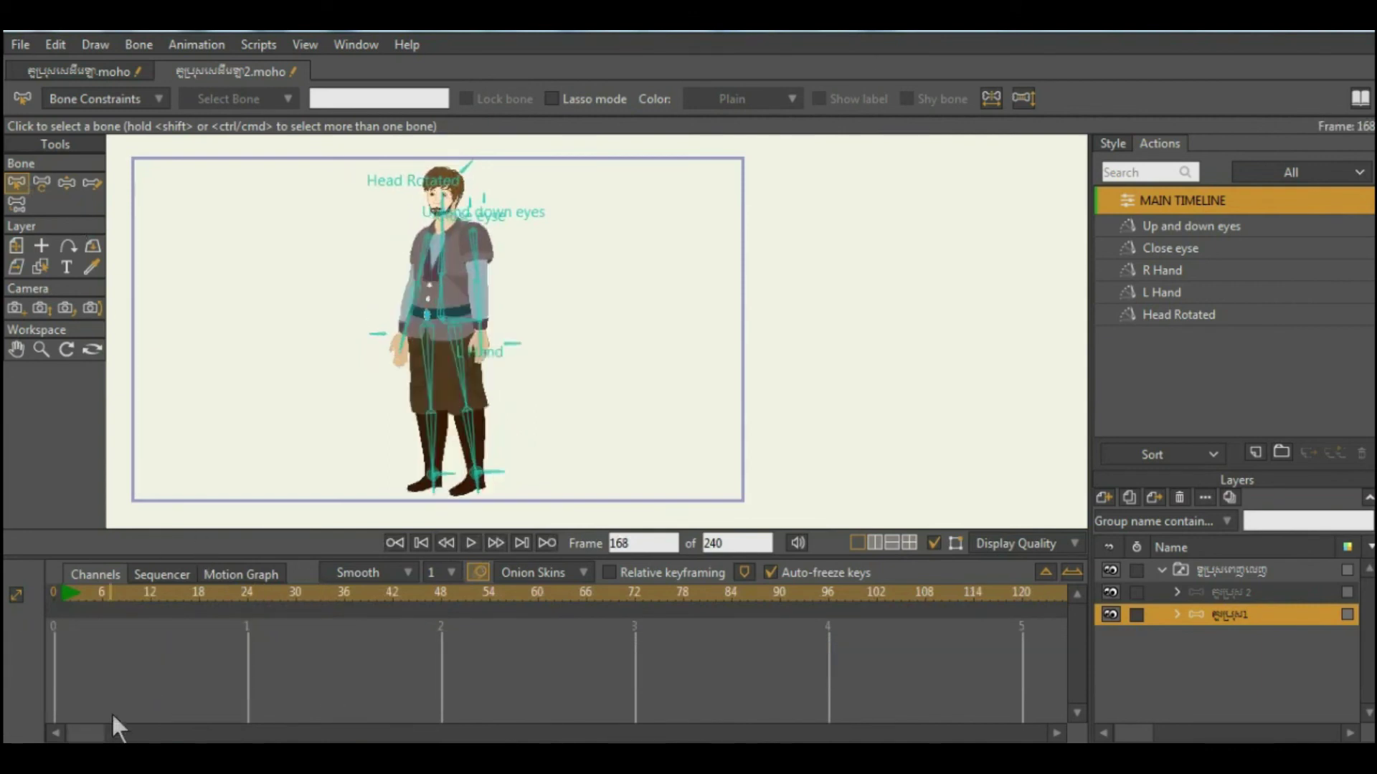
left_click(1255, 452)
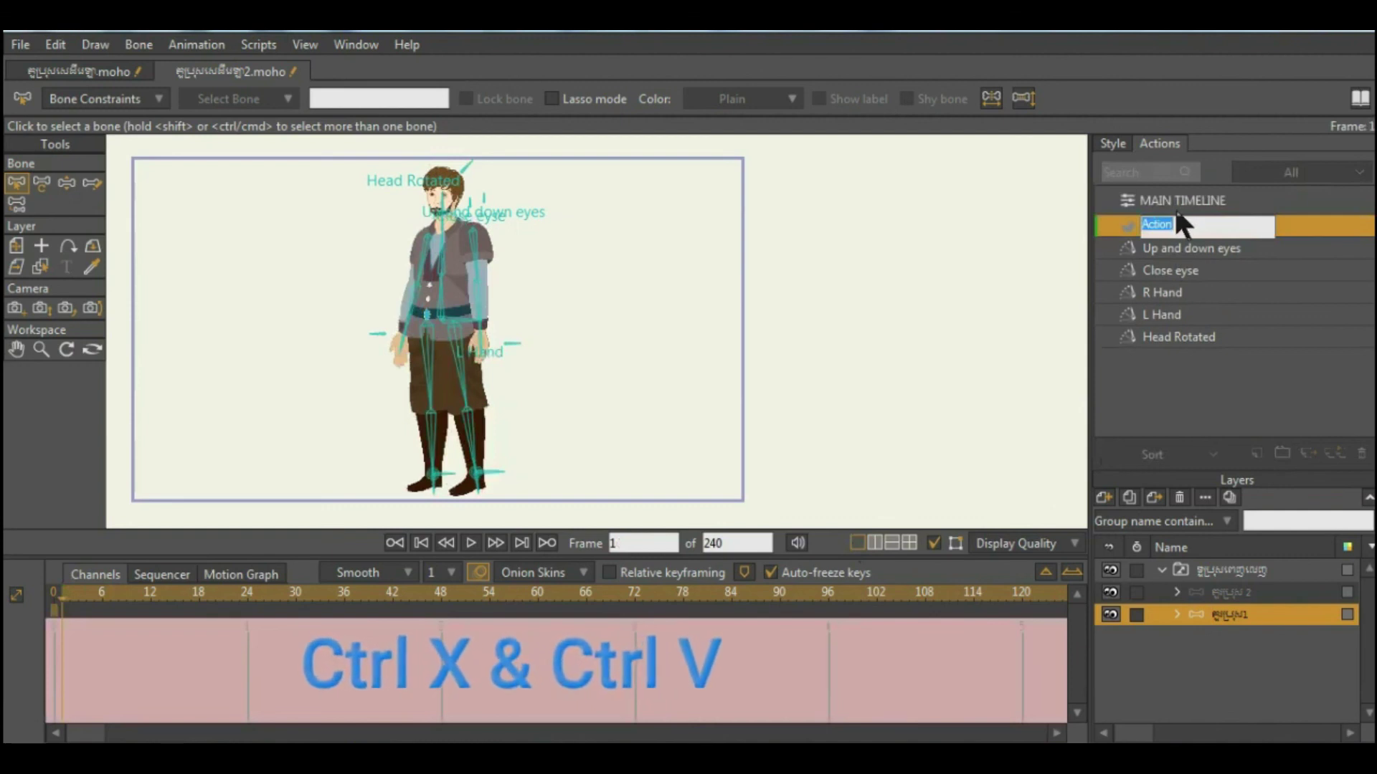
type("walk 1")
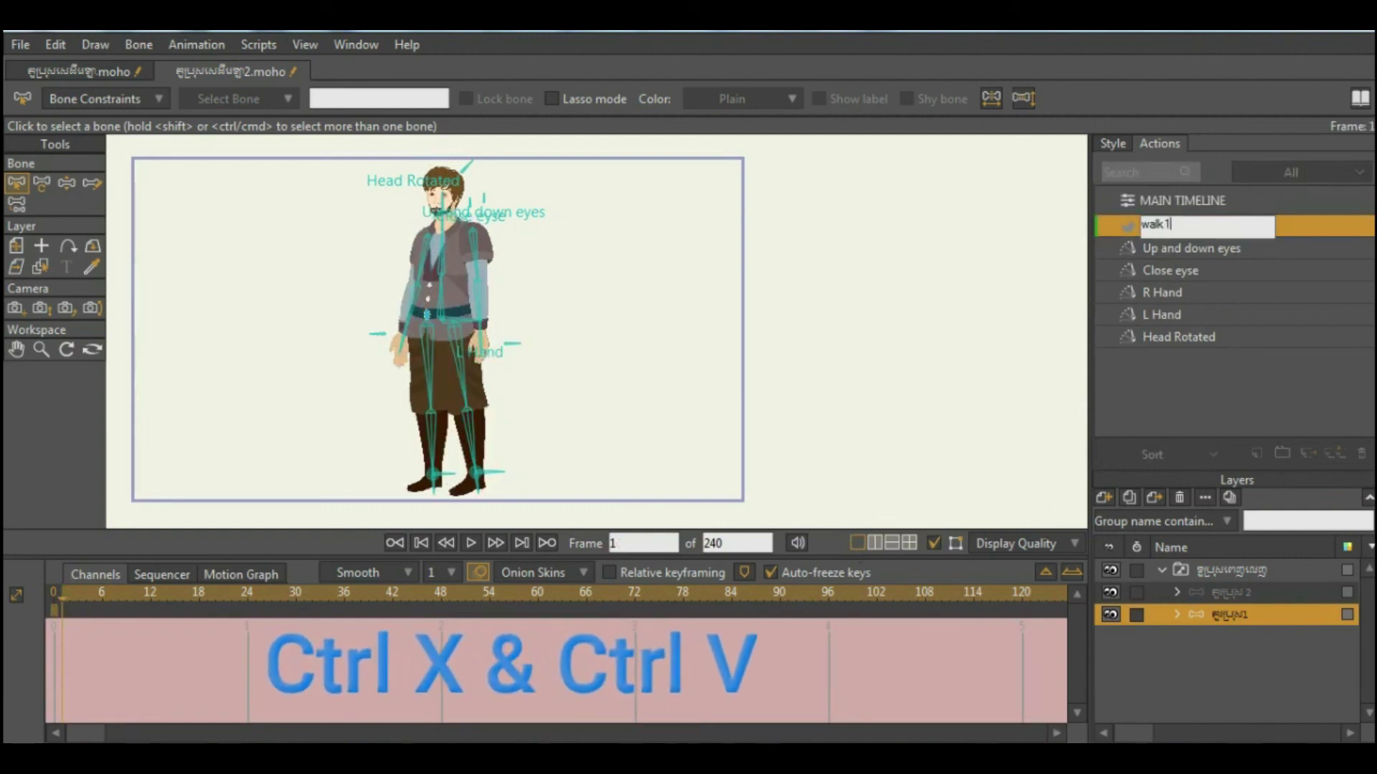
key("Return")
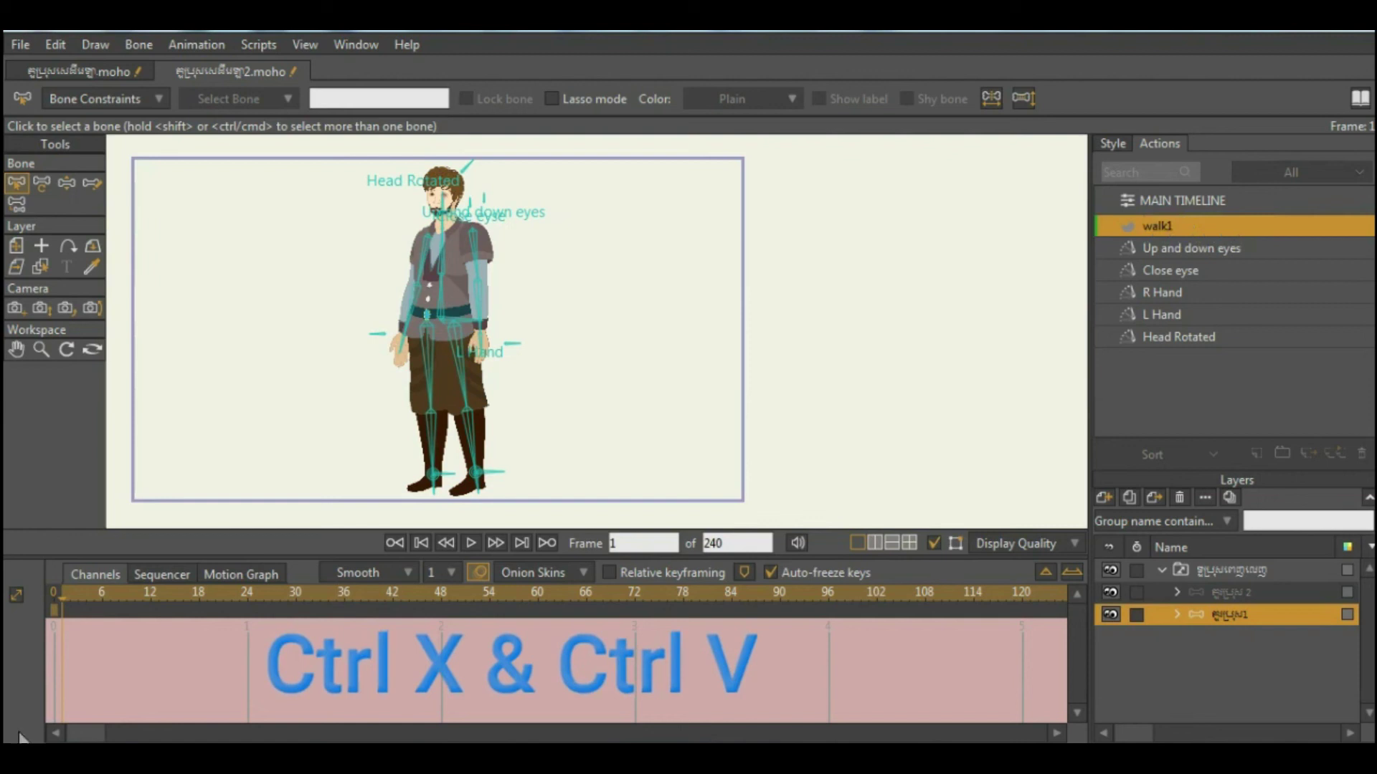
Paste the cut walk keys at frame 0 of the walk1 action and preview its playback.
left_click_drag(67, 597, 27, 603)
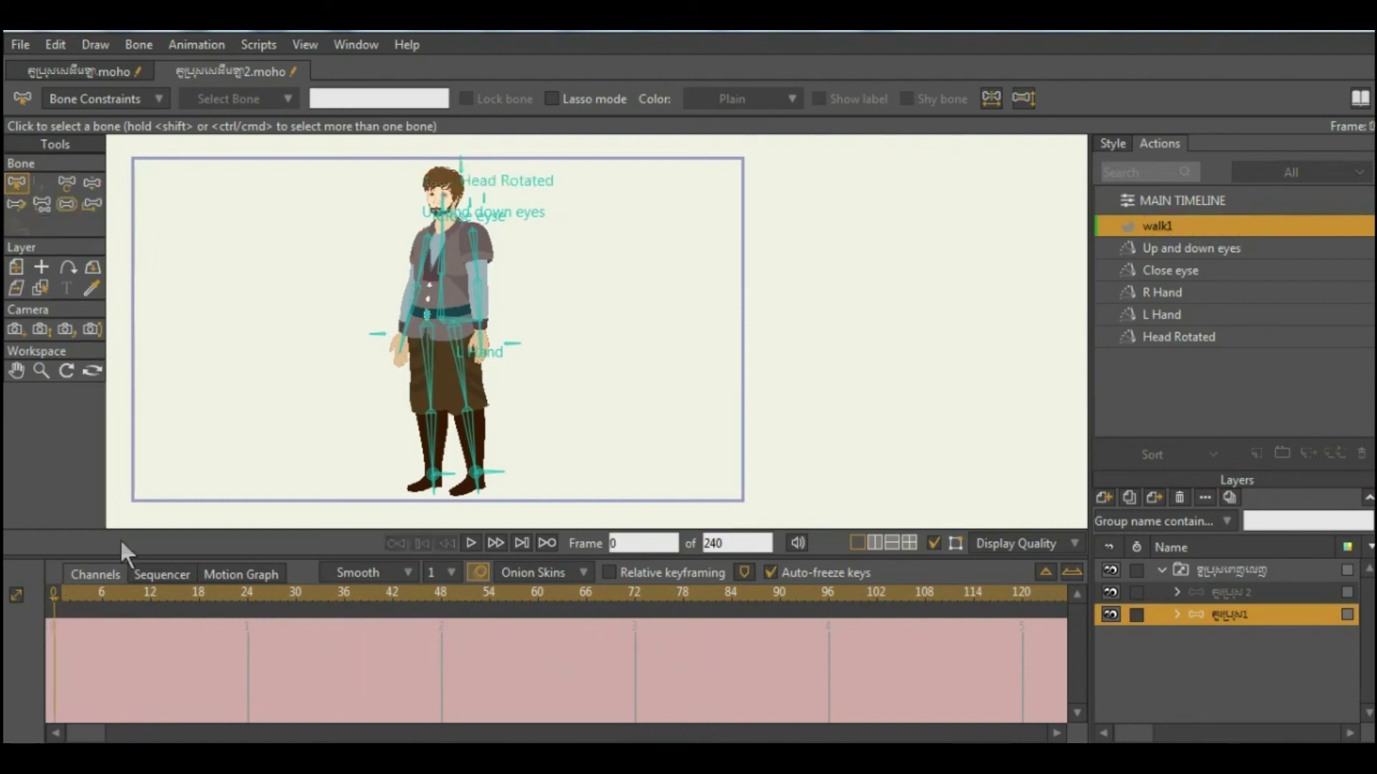
key("ctrl+v")
left_click(471, 542)
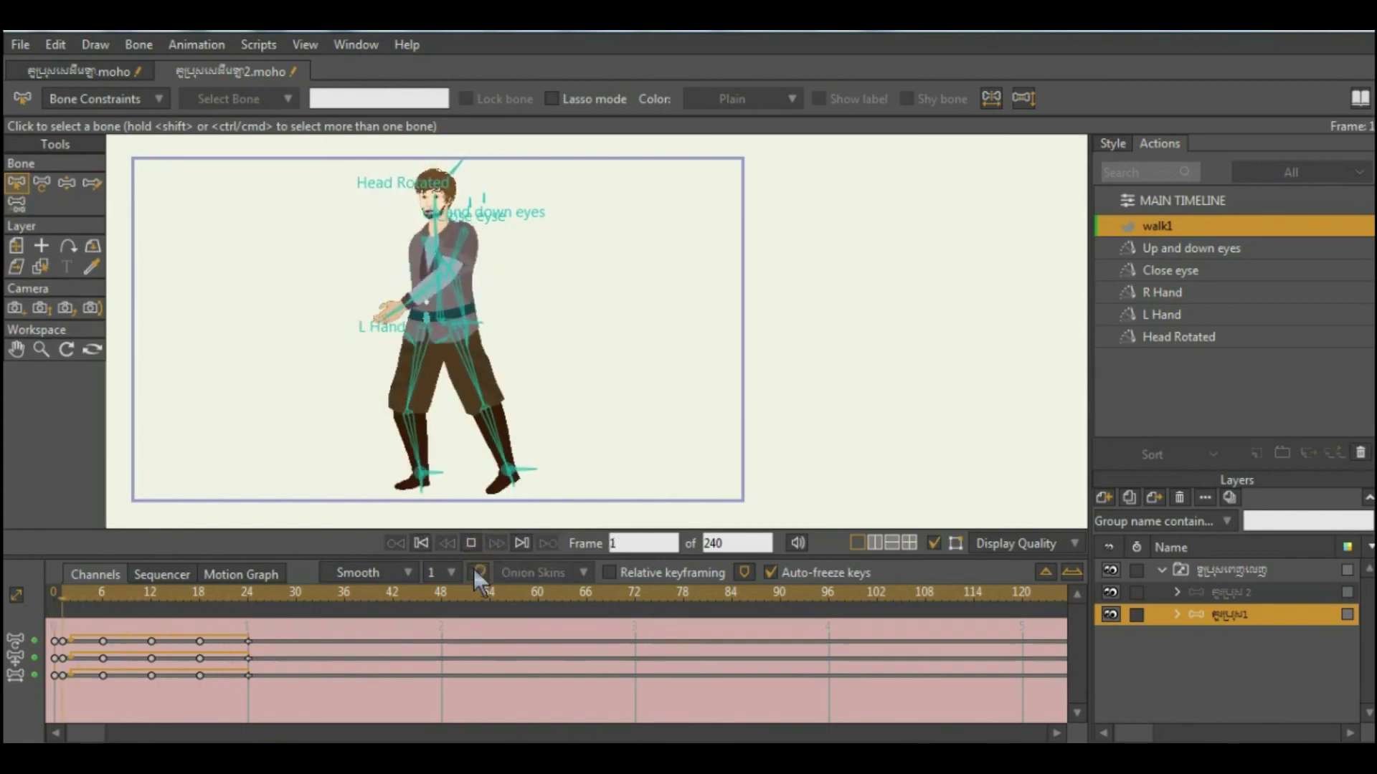
left_click(479, 573)
left_click(469, 542)
Return to the main timeline, scrub through the emptied frames and go back to frame 0.
left_click(1176, 200)
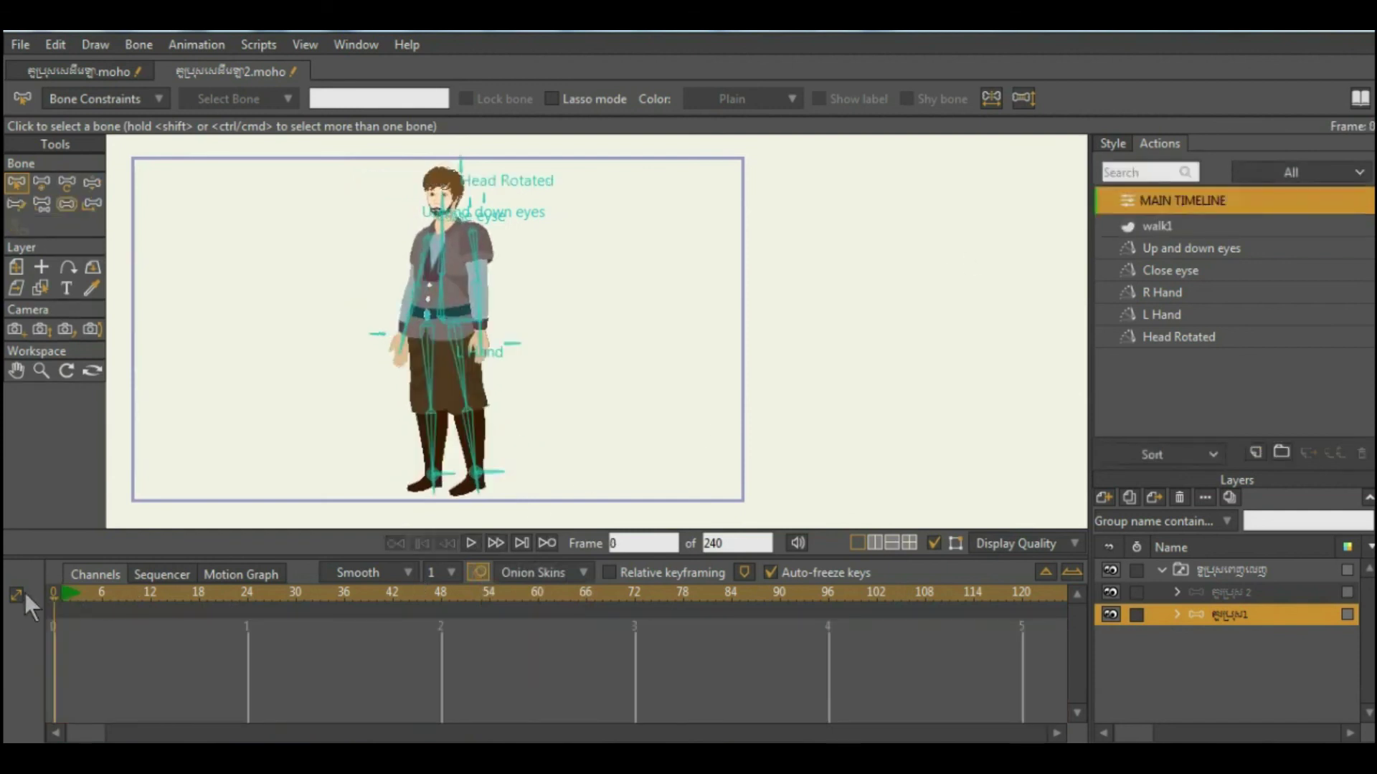
left_click(312, 593)
left_click_drag(242, 605, 4, 610)
scroll(405, 348, "up", 5)
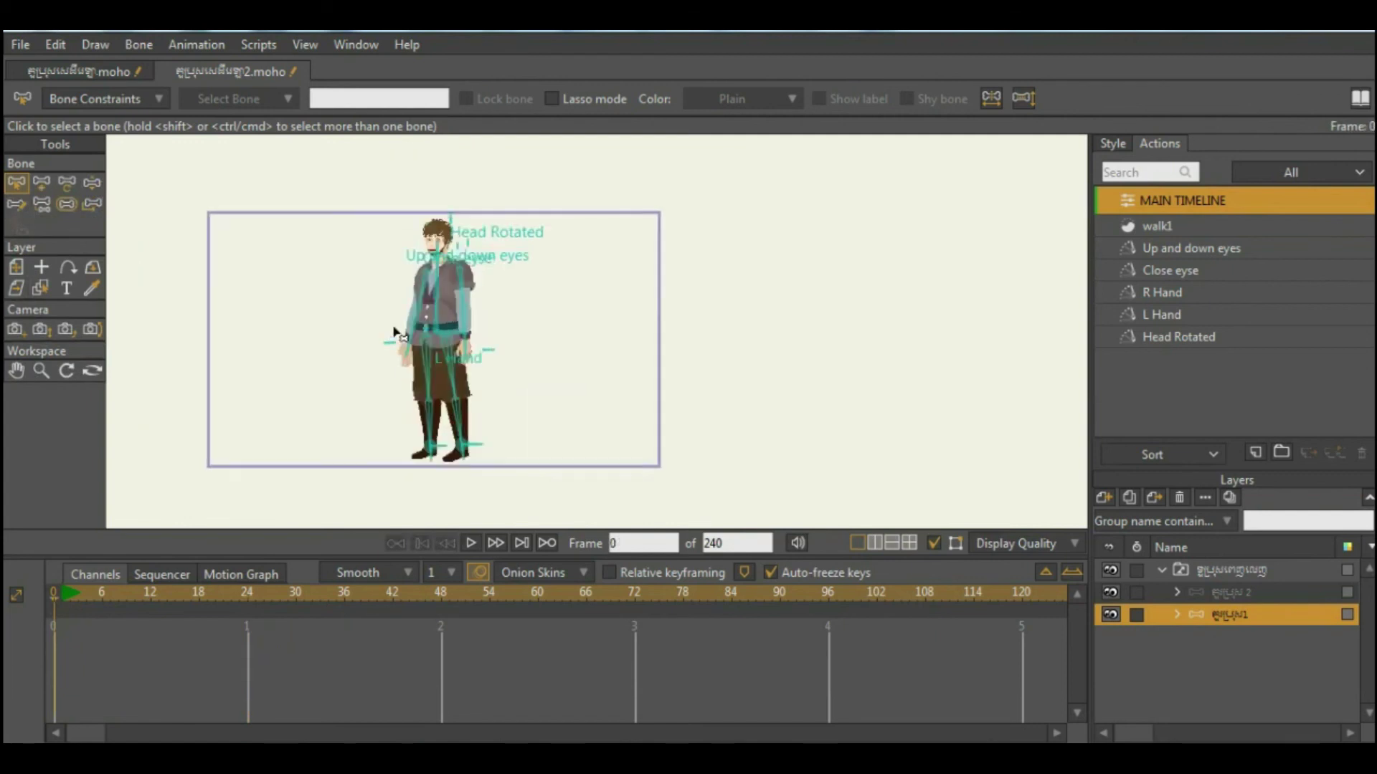
scroll(472, 339, "down", 1)
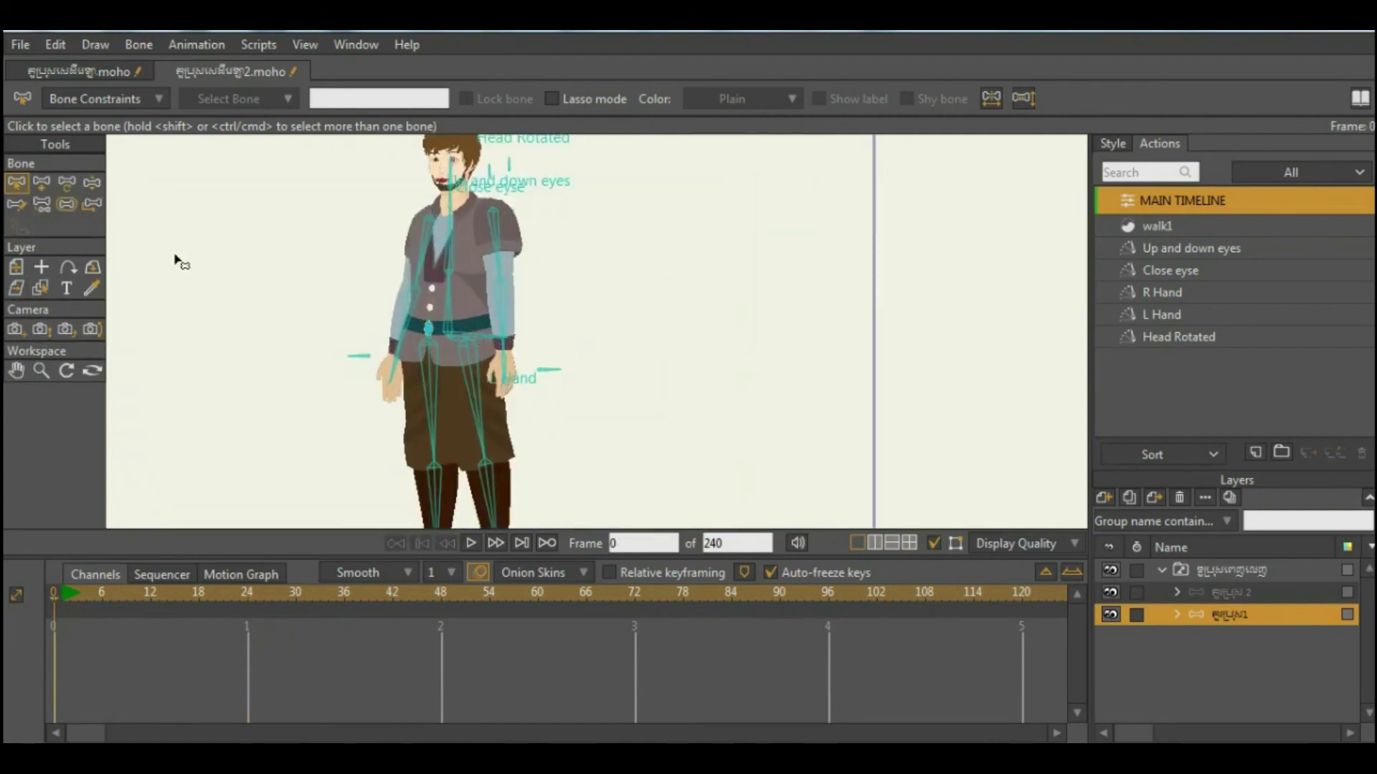
scroll(179, 219, "down", 3)
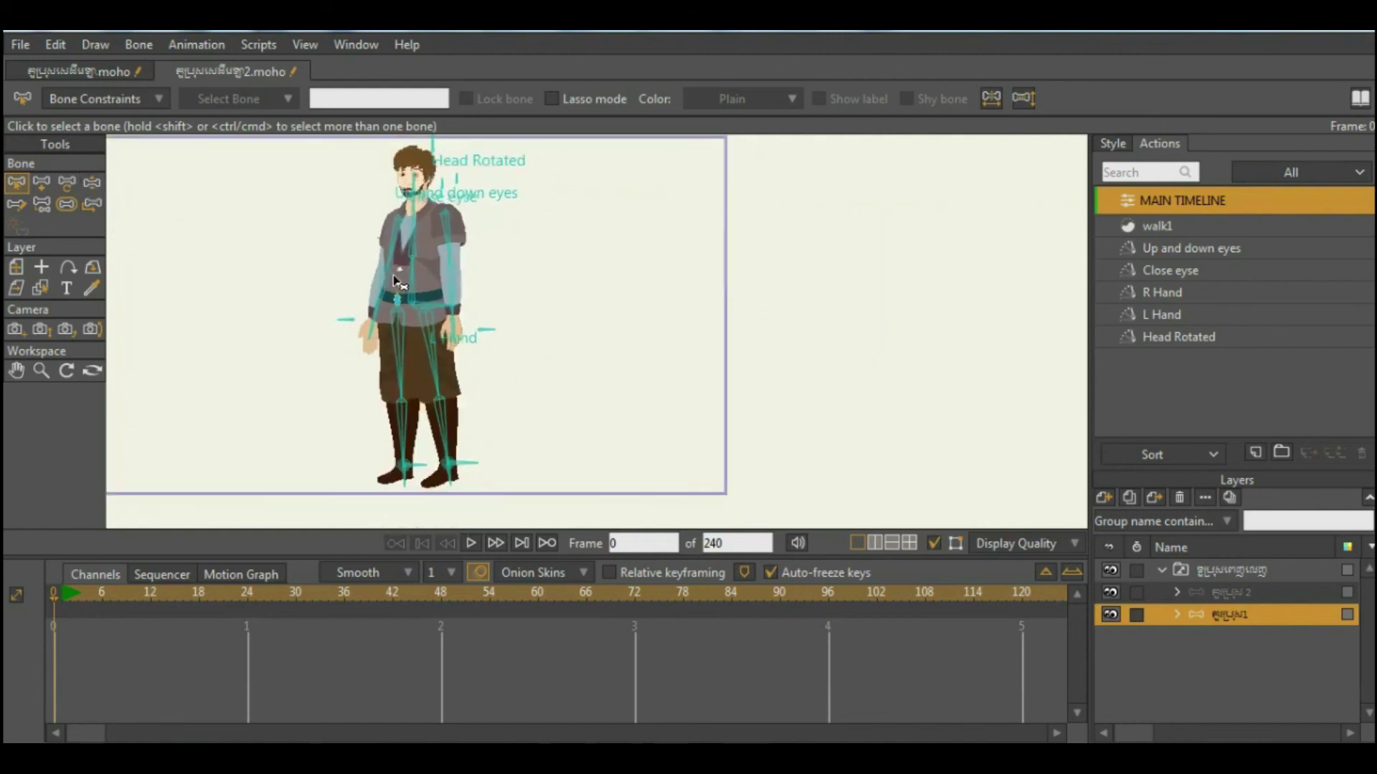
scroll(440, 237, "up", 2)
scroll(441, 247, "down", 1)
scroll(440, 236, "up", 4)
scroll(439, 221, "up", 1)
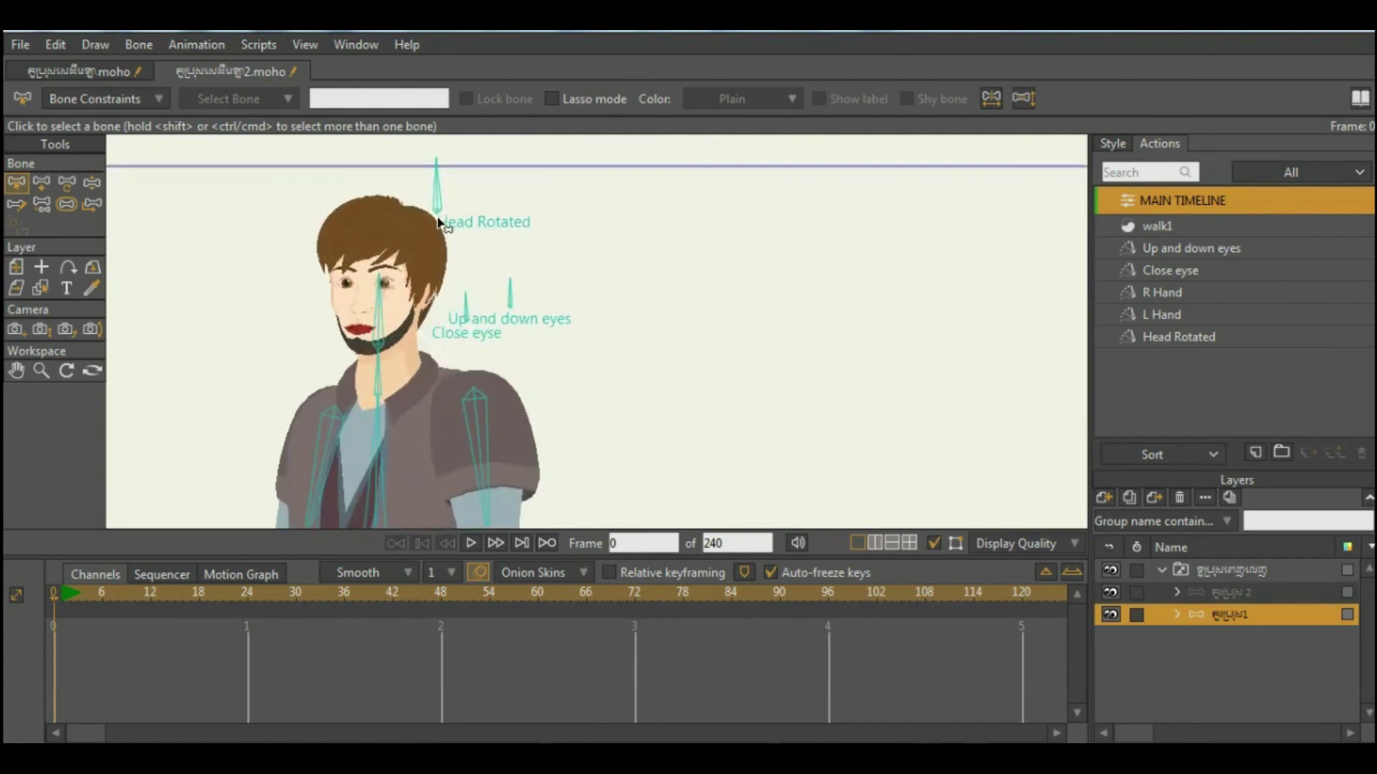